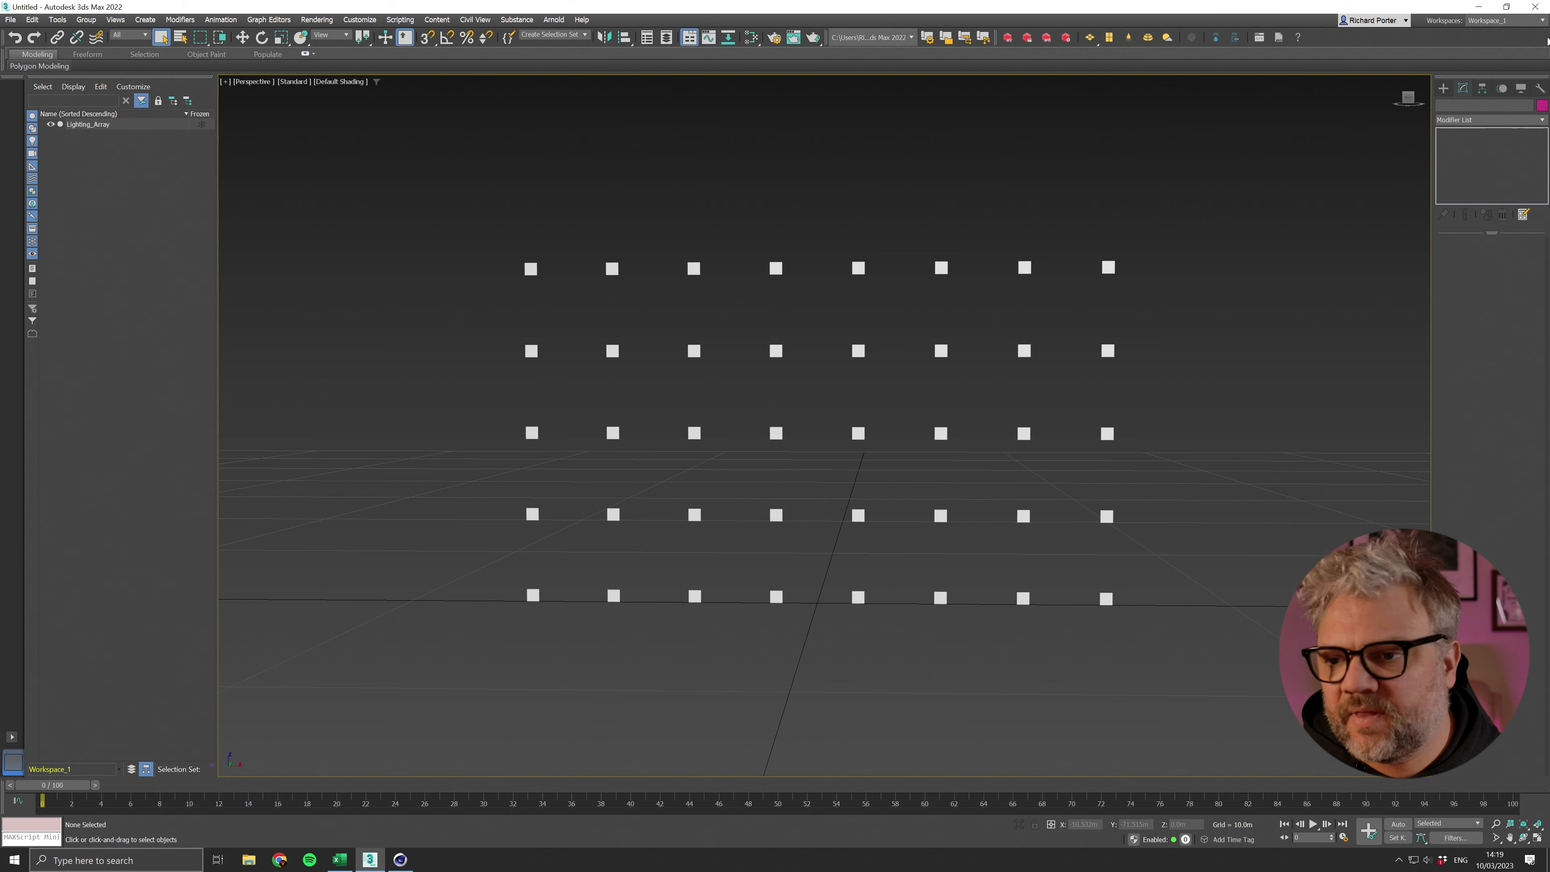
Step: Select all polygons of the Lighting_Array object and add an Unwrap UVW modifier
{"action": "left_click", "coordinate": [532, 270]}
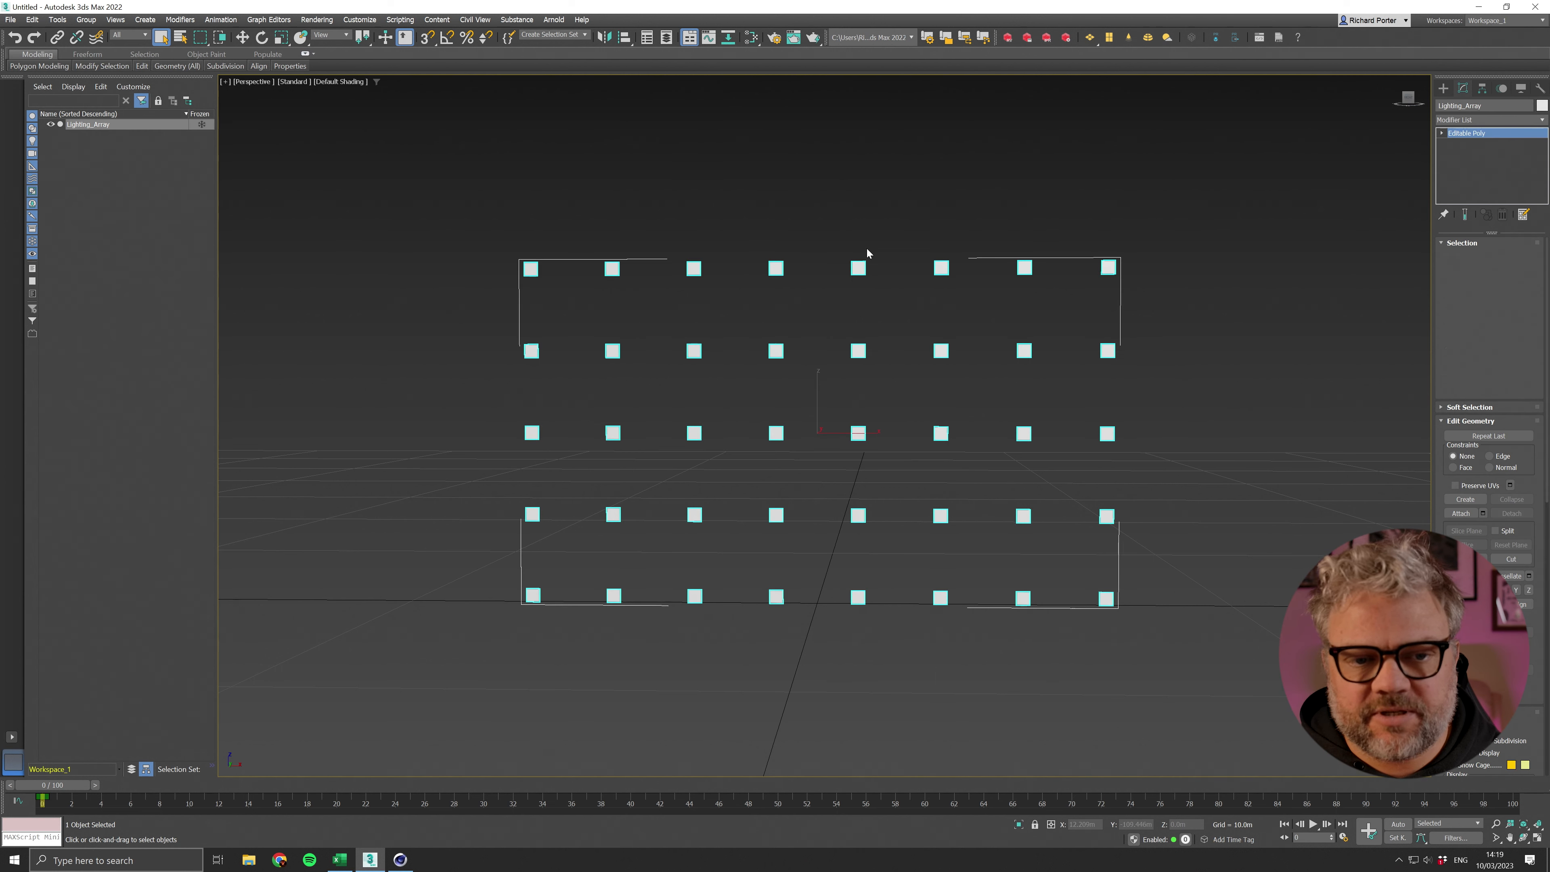
{"action": "key", "text": "4"}
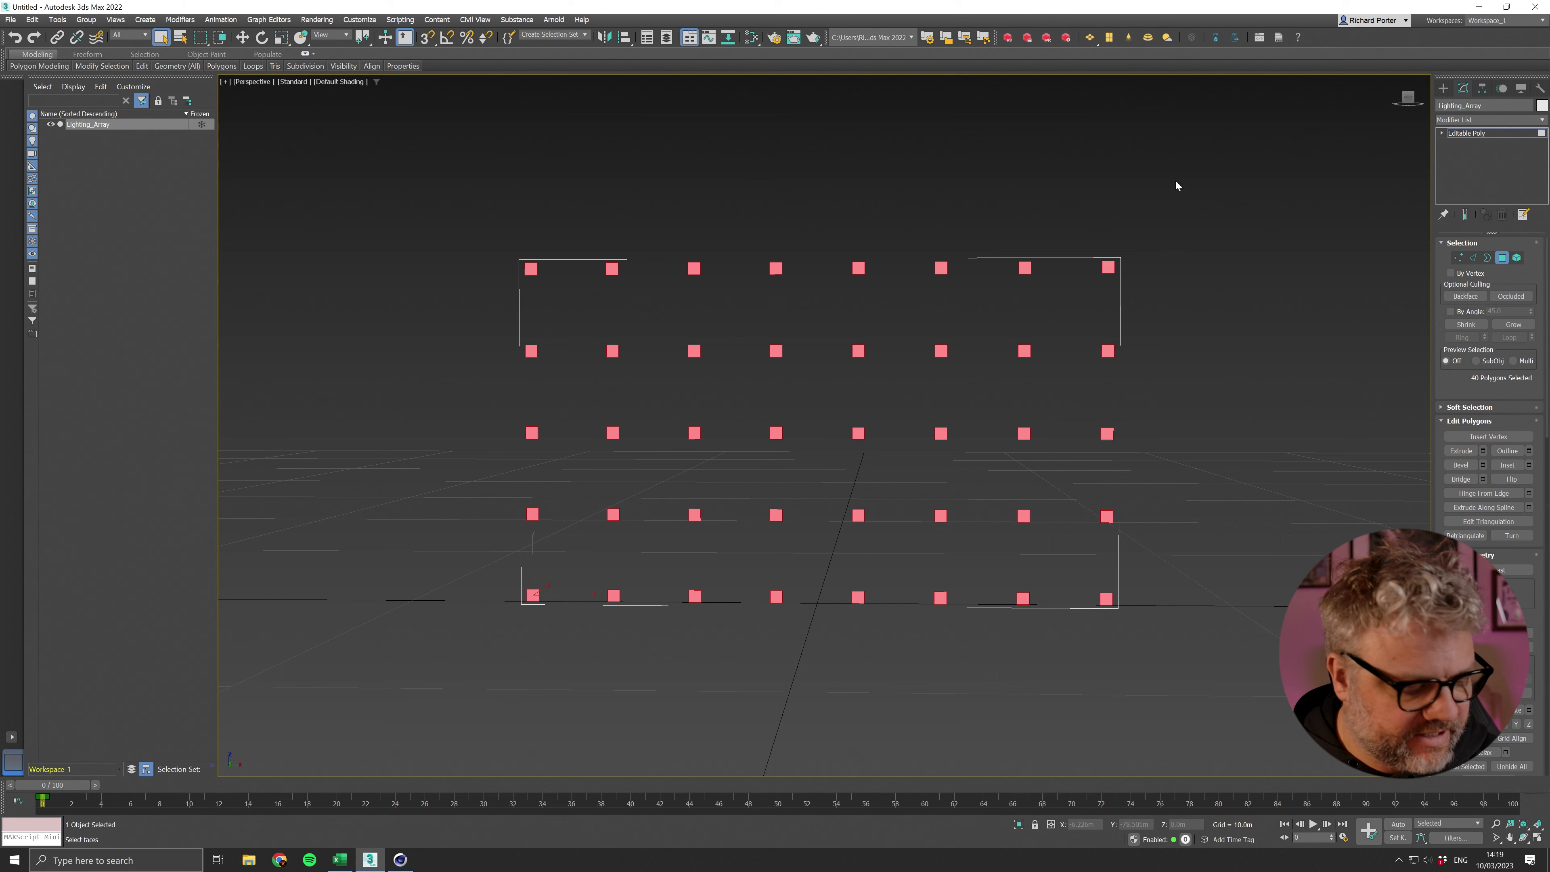
{"action": "left_click", "coordinate": [1486, 118]}
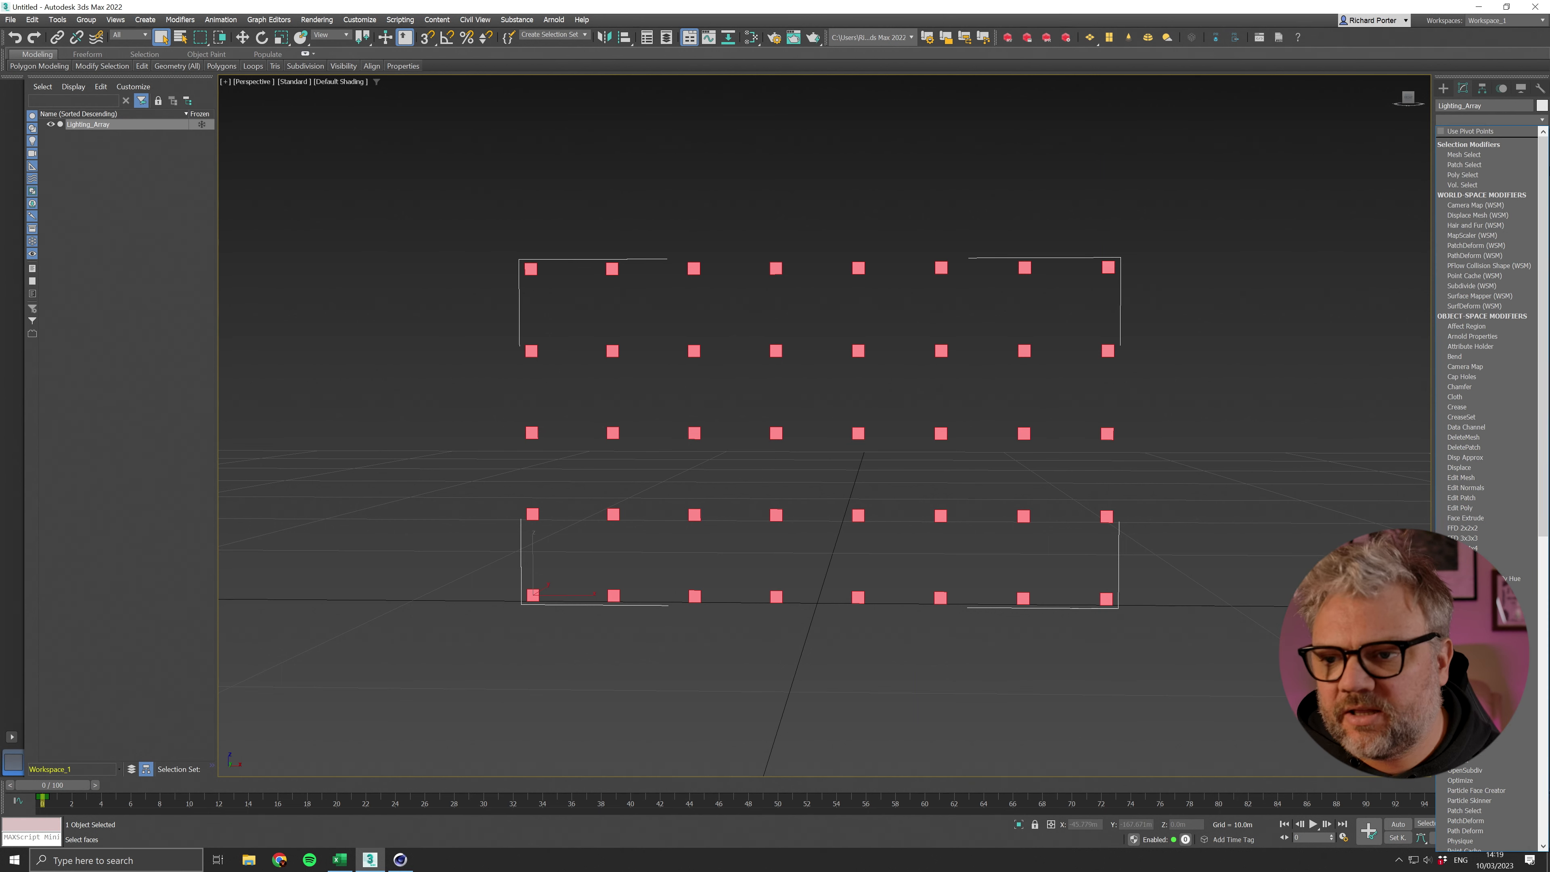
{"action": "scroll", "coordinate": [1486, 428], "scroll_direction": "down", "scroll_amount": 6}
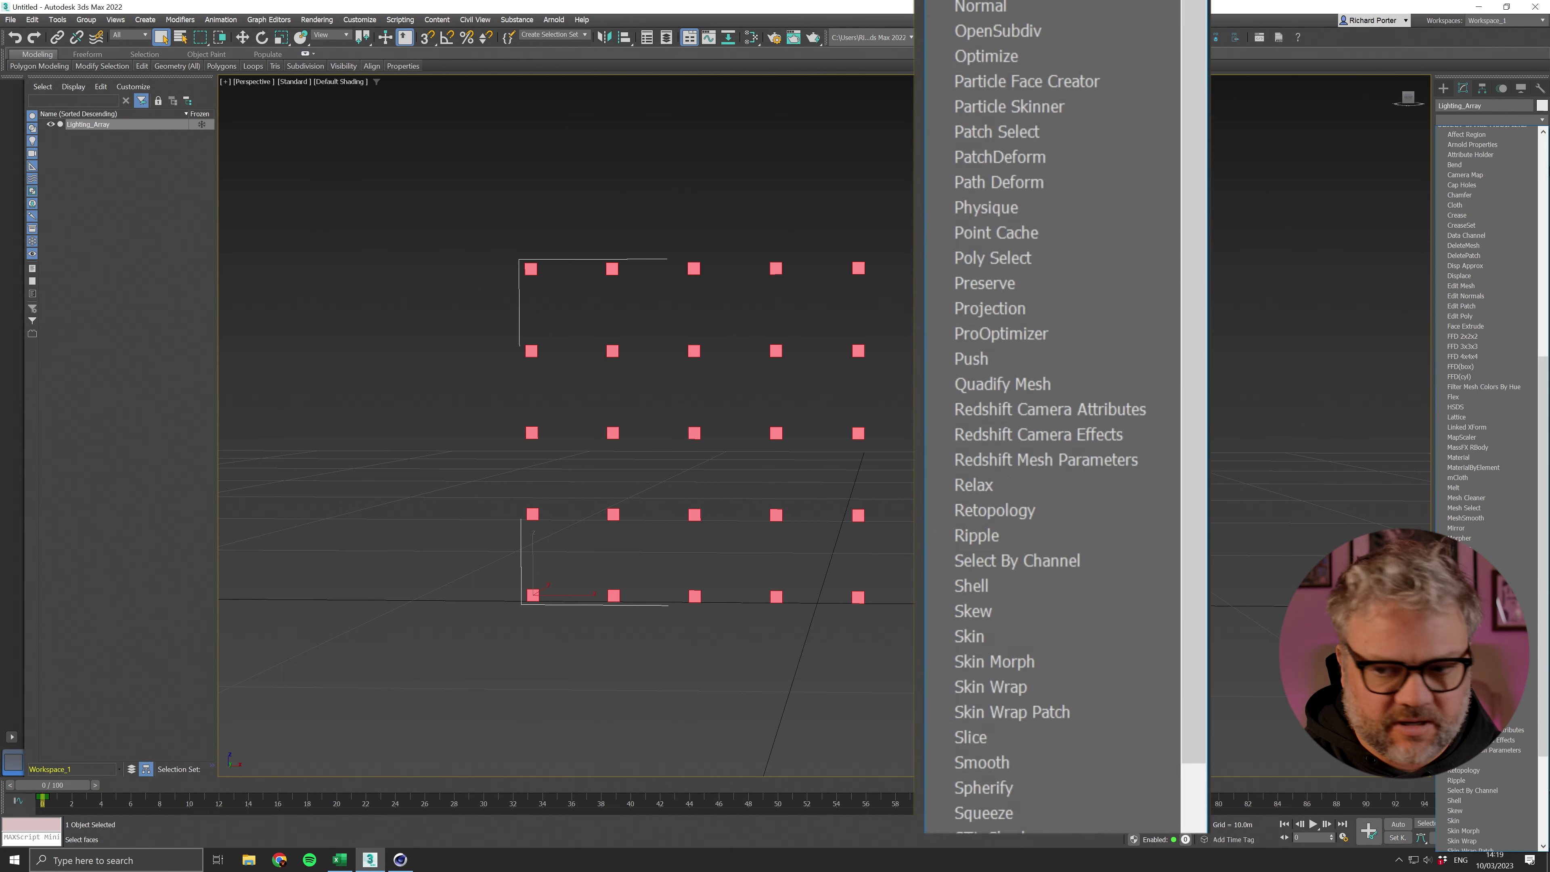
{"action": "scroll", "coordinate": [1486, 428], "scroll_direction": "down", "scroll_amount": 10}
{"action": "left_click", "coordinate": [1477, 696]}
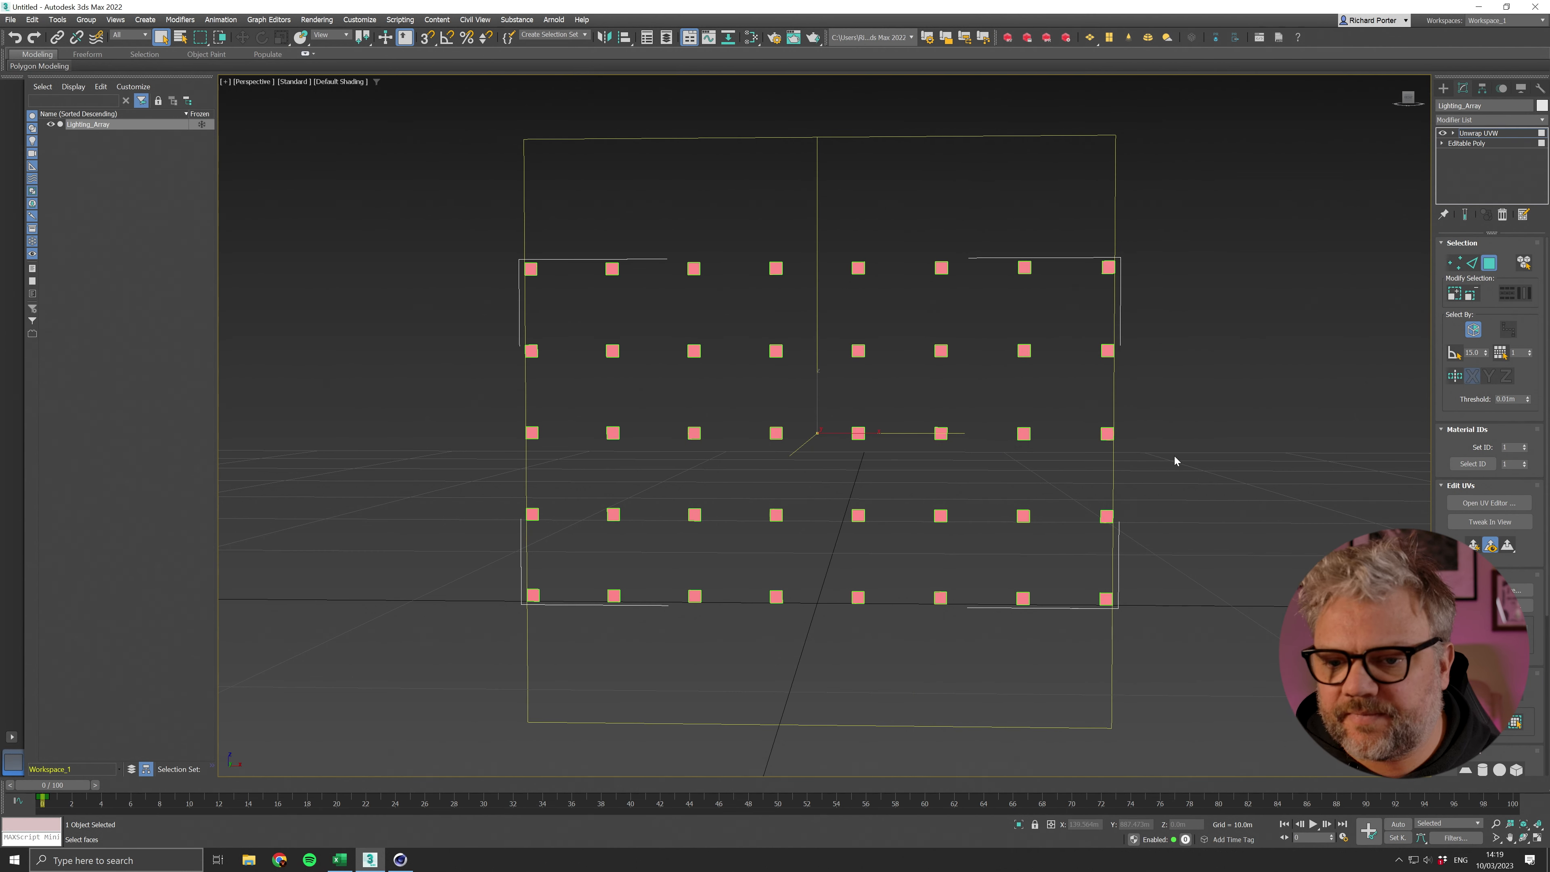
Step: Open the UV editor and arrange it and the PolyUnwrapper window beside the array in the viewport
{"action": "left_click", "coordinate": [1489, 503]}
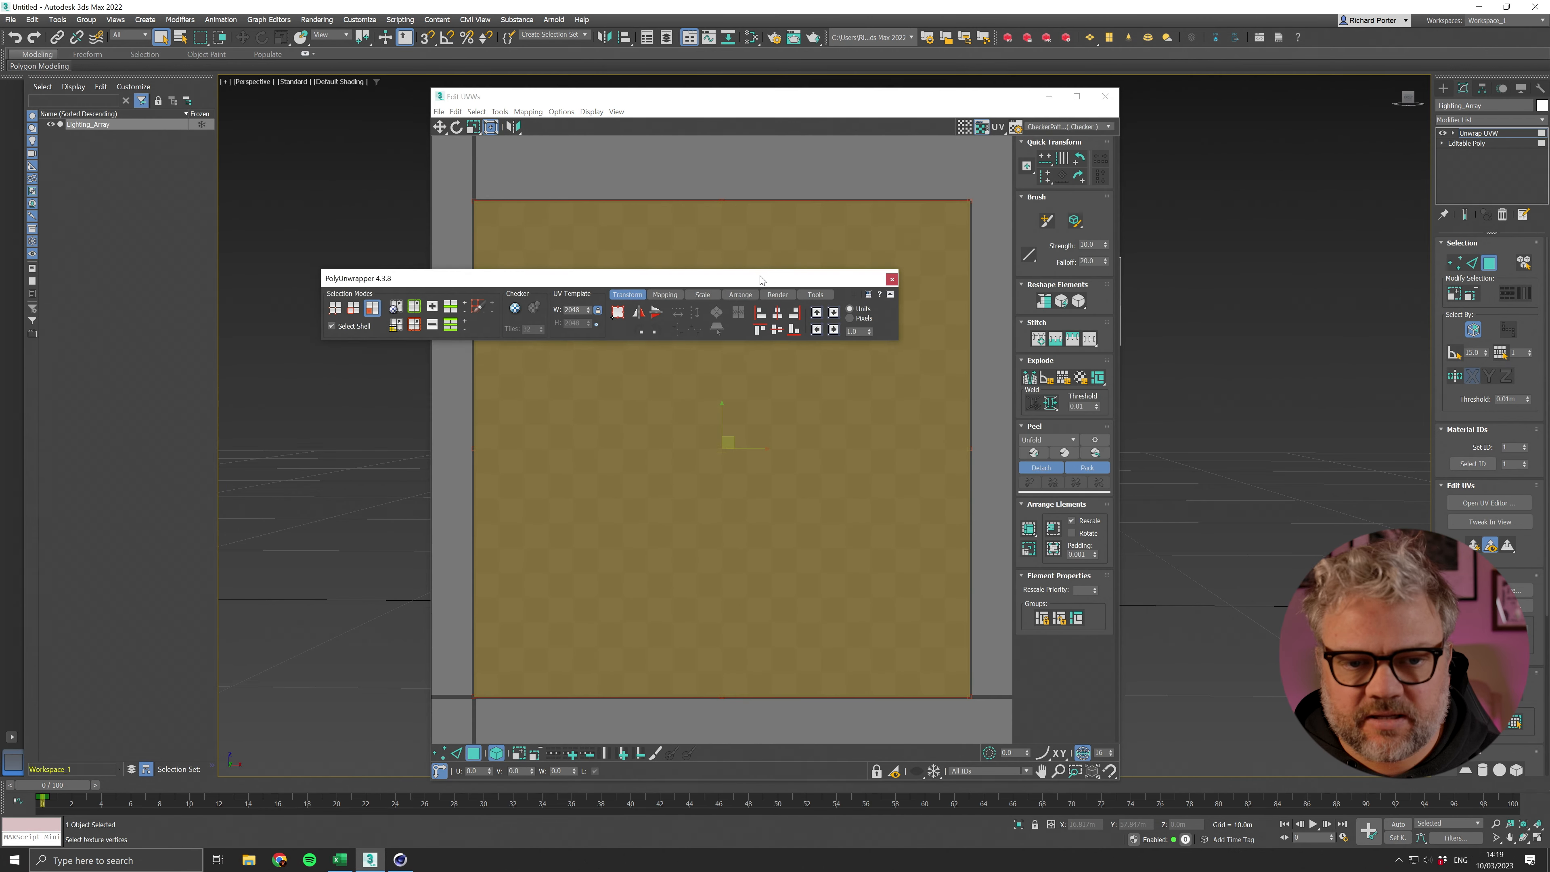
{"action": "left_click_drag", "start_coordinate": [762, 280], "coordinate": [410, 520]}
{"action": "left_click_drag", "start_coordinate": [764, 96], "coordinate": [354, 88]}
{"action": "middle_click_drag", "start_coordinate": [856, 373], "coordinate": [1105, 380]}
{"action": "left_click_drag", "start_coordinate": [741, 216], "coordinate": [851, 317]}
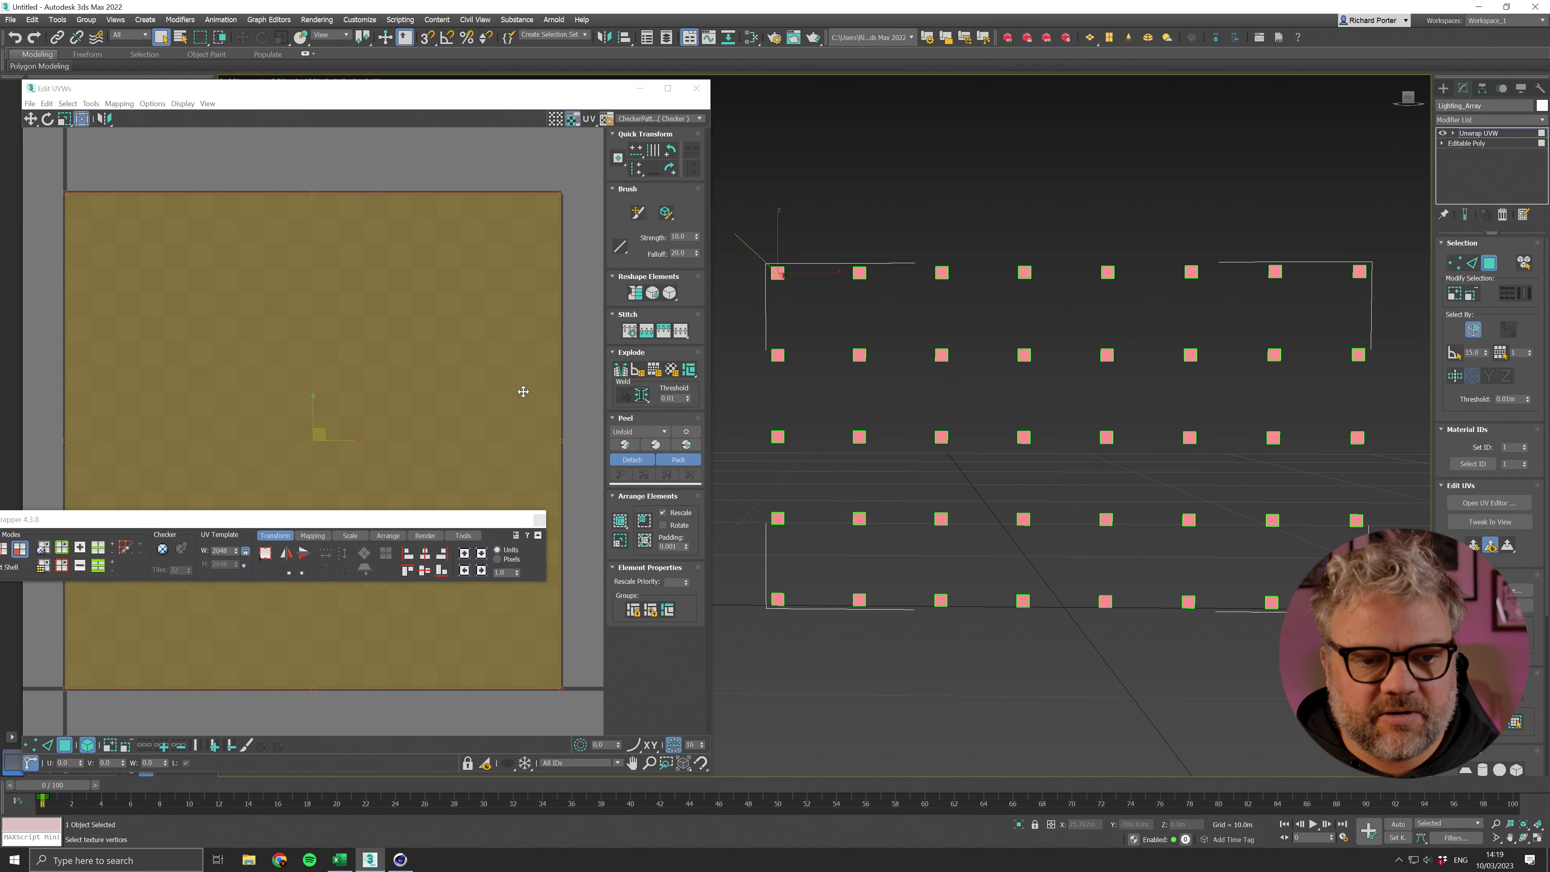
{"action": "left_click_drag", "start_coordinate": [327, 520], "coordinate": [463, 751]}
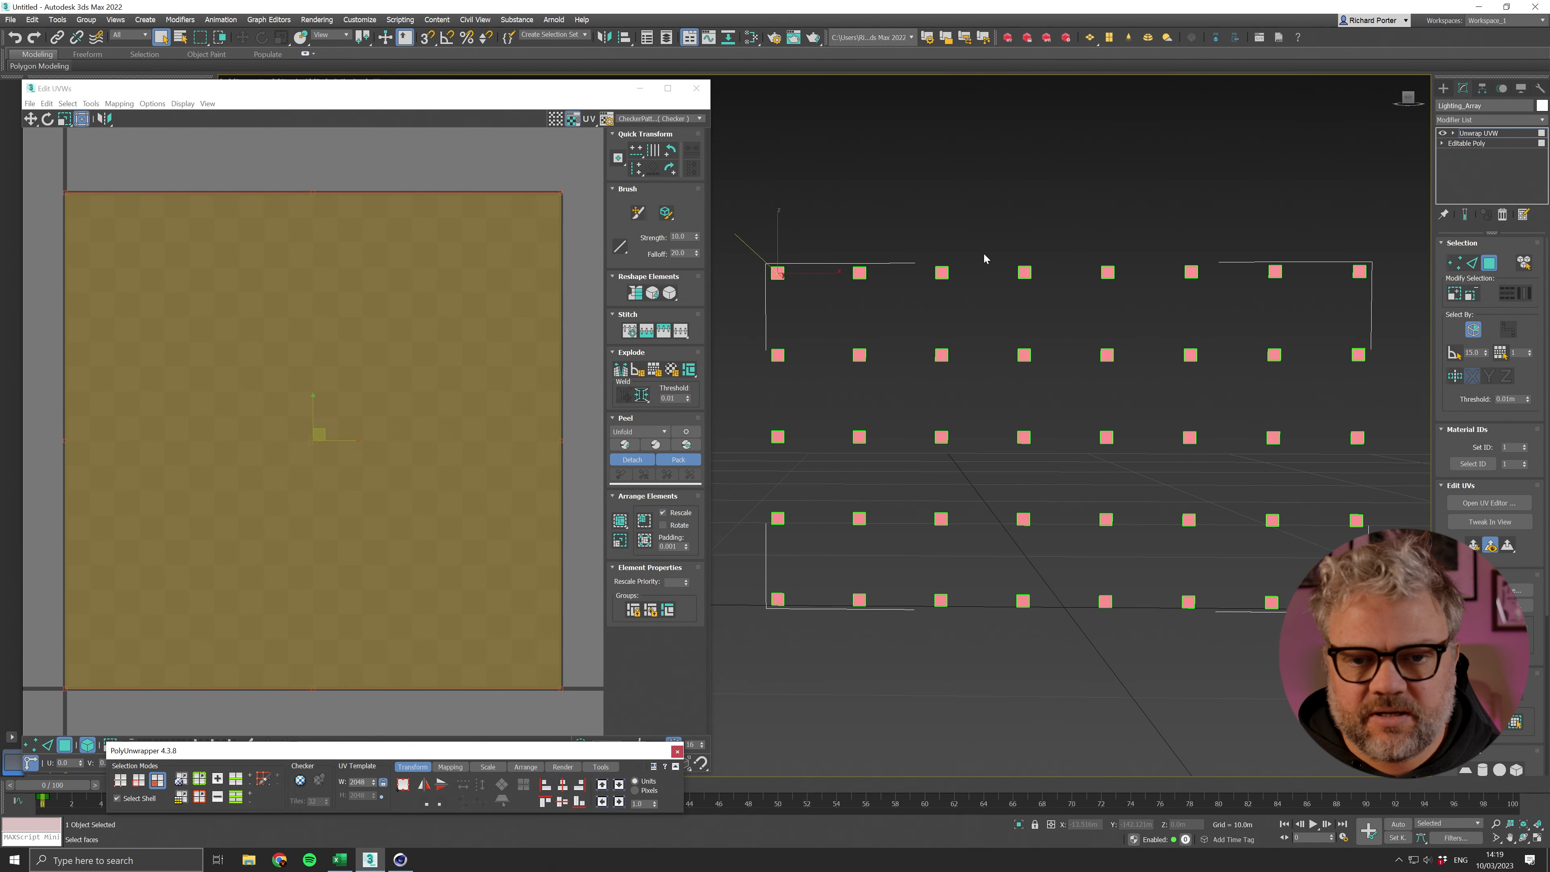
Step: Move the UV shells of the second, third and fourth top-row squares out of the overlapping stack to separate positions
{"action": "left_click_drag", "start_coordinate": [819, 227], "coordinate": [899, 311]}
{"action": "left_click_drag", "start_coordinate": [920, 237], "coordinate": [971, 314]}
{"action": "left_click_drag", "start_coordinate": [1003, 238], "coordinate": [1048, 311]}
{"action": "scroll", "coordinate": [400, 339], "scroll_direction": "down", "scroll_amount": 3}
{"action": "left_click_drag", "start_coordinate": [365, 386], "coordinate": [595, 172]}
{"action": "scroll", "coordinate": [482, 370], "scroll_direction": "down", "scroll_amount": 3}
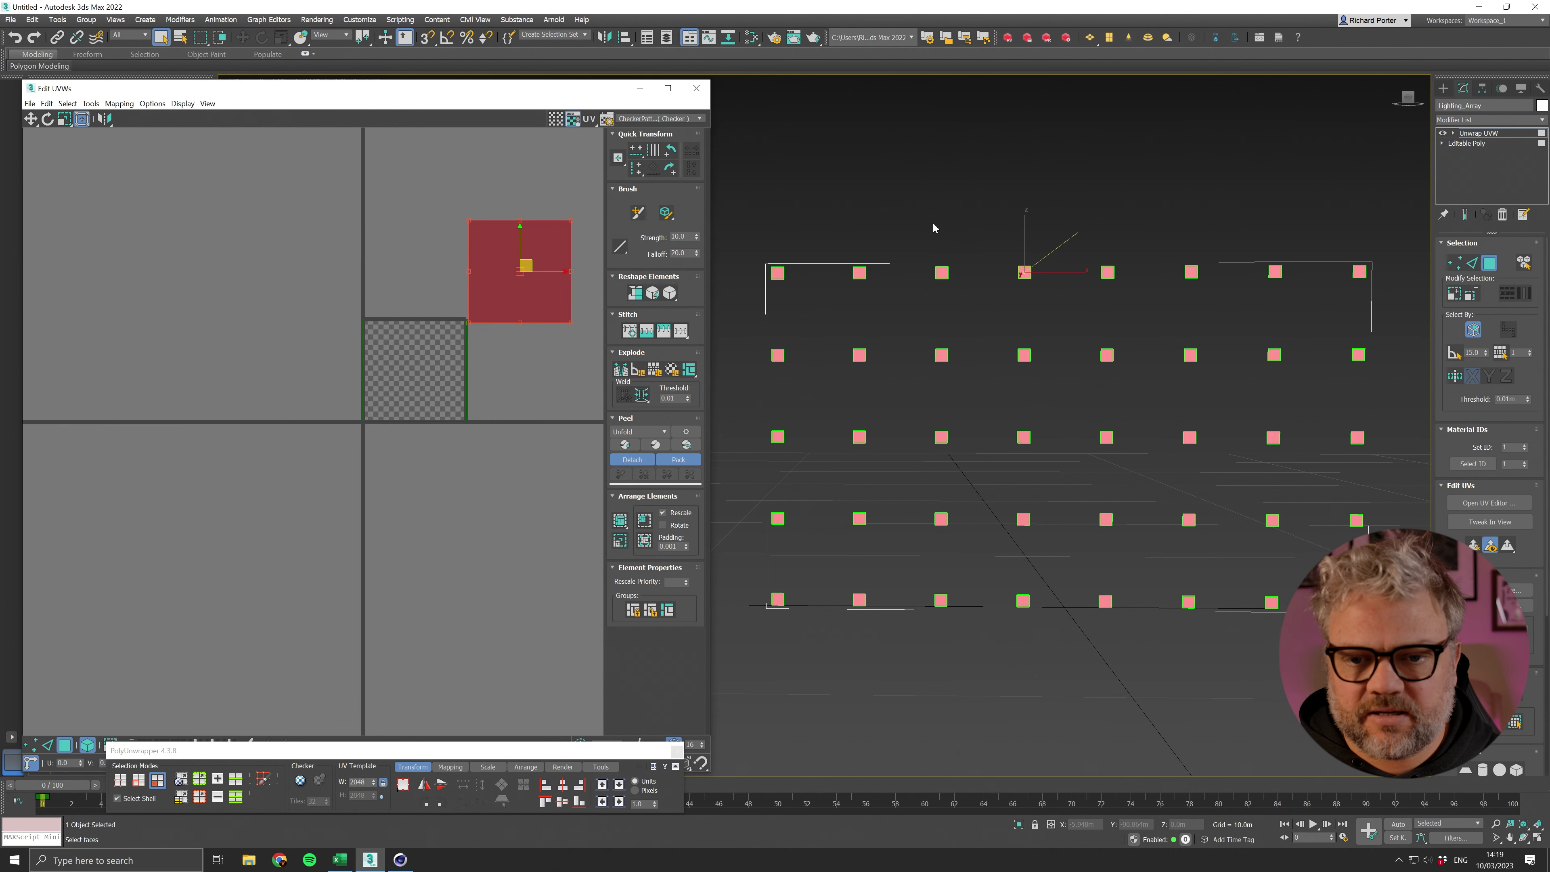
{"action": "left_click_drag", "start_coordinate": [929, 229], "coordinate": [958, 304]}
{"action": "left_click_drag", "start_coordinate": [421, 374], "coordinate": [421, 270]}
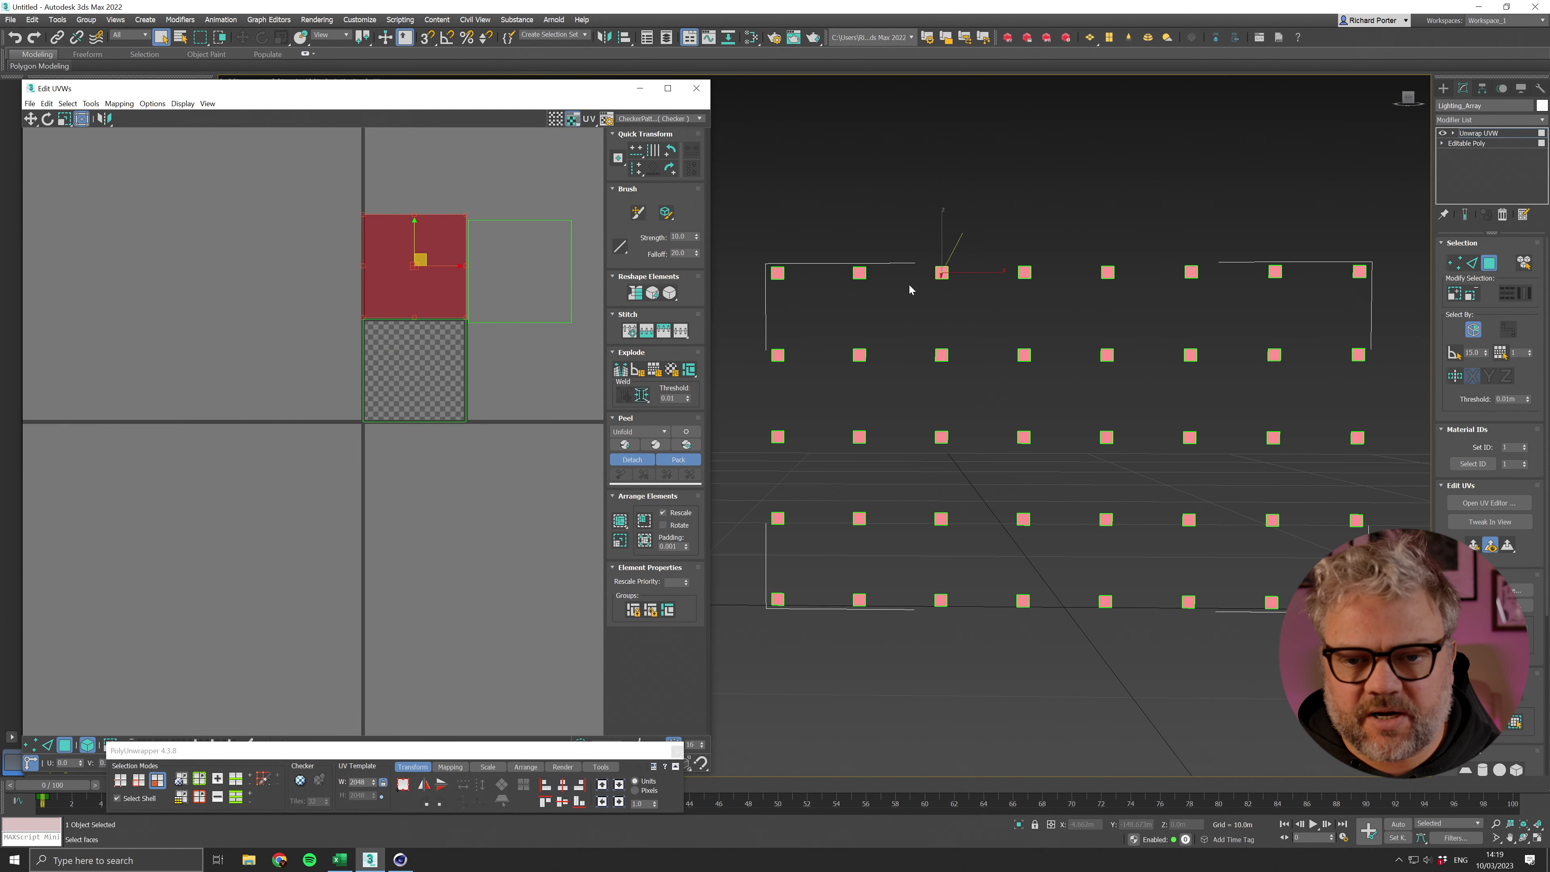
{"action": "left_click_drag", "start_coordinate": [902, 331], "coordinate": [833, 241]}
{"action": "left_click_drag", "start_coordinate": [384, 366], "coordinate": [277, 264]}
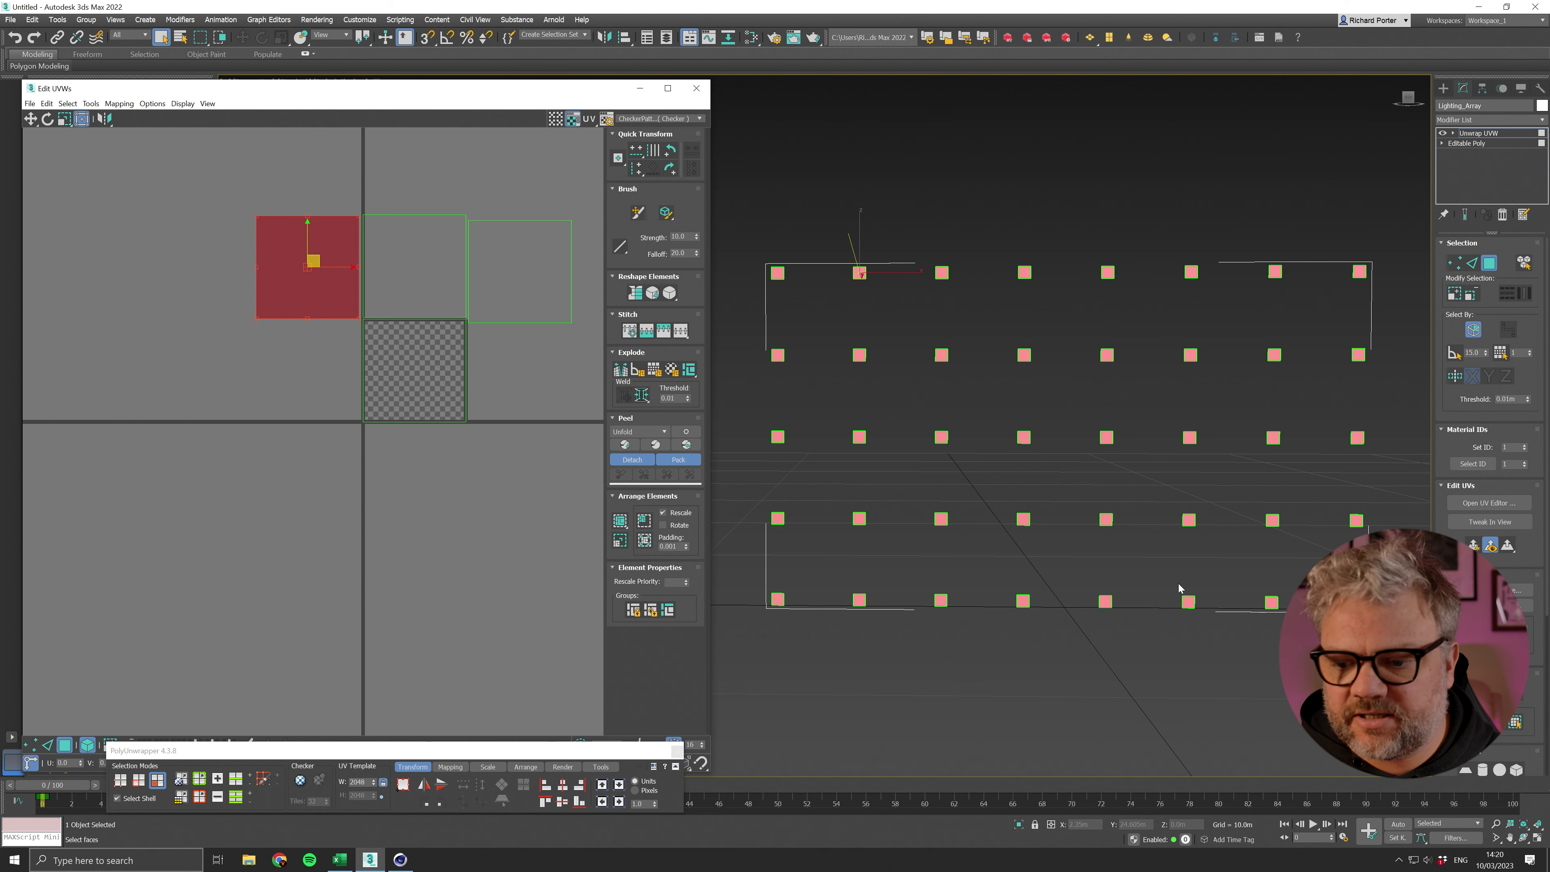
Step: Apply a planar map to all polygons of the array, fit the projection to them, and leave the mapping mode
{"action": "scroll", "coordinate": [1490, 464], "scroll_direction": "down", "scroll_amount": 2}
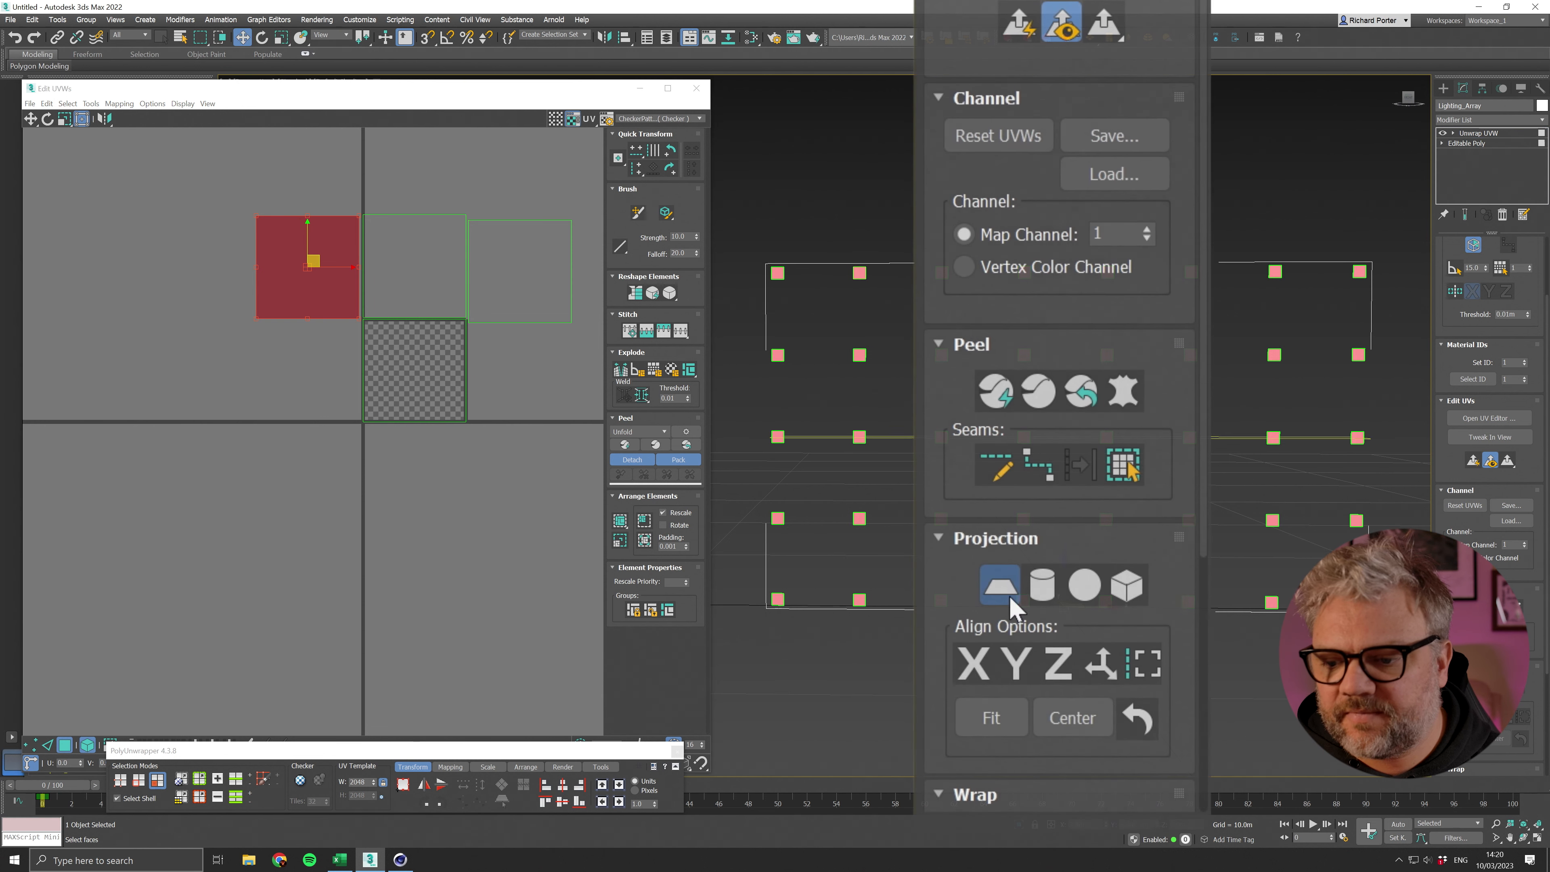
{"action": "left_click", "coordinate": [1464, 689]}
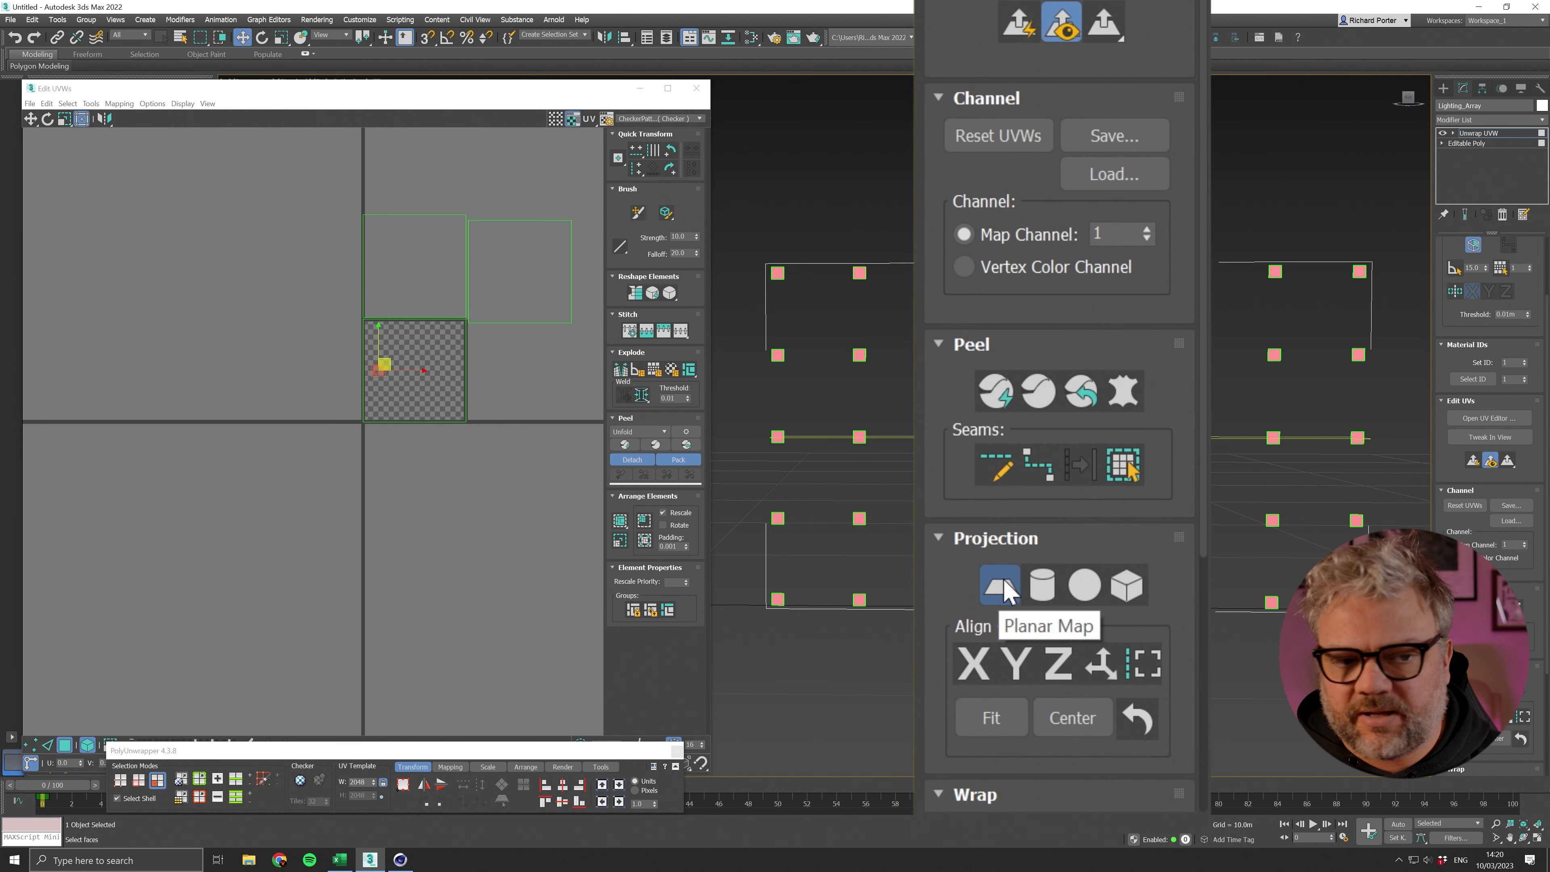
{"action": "key", "text": "ctrl+a"}
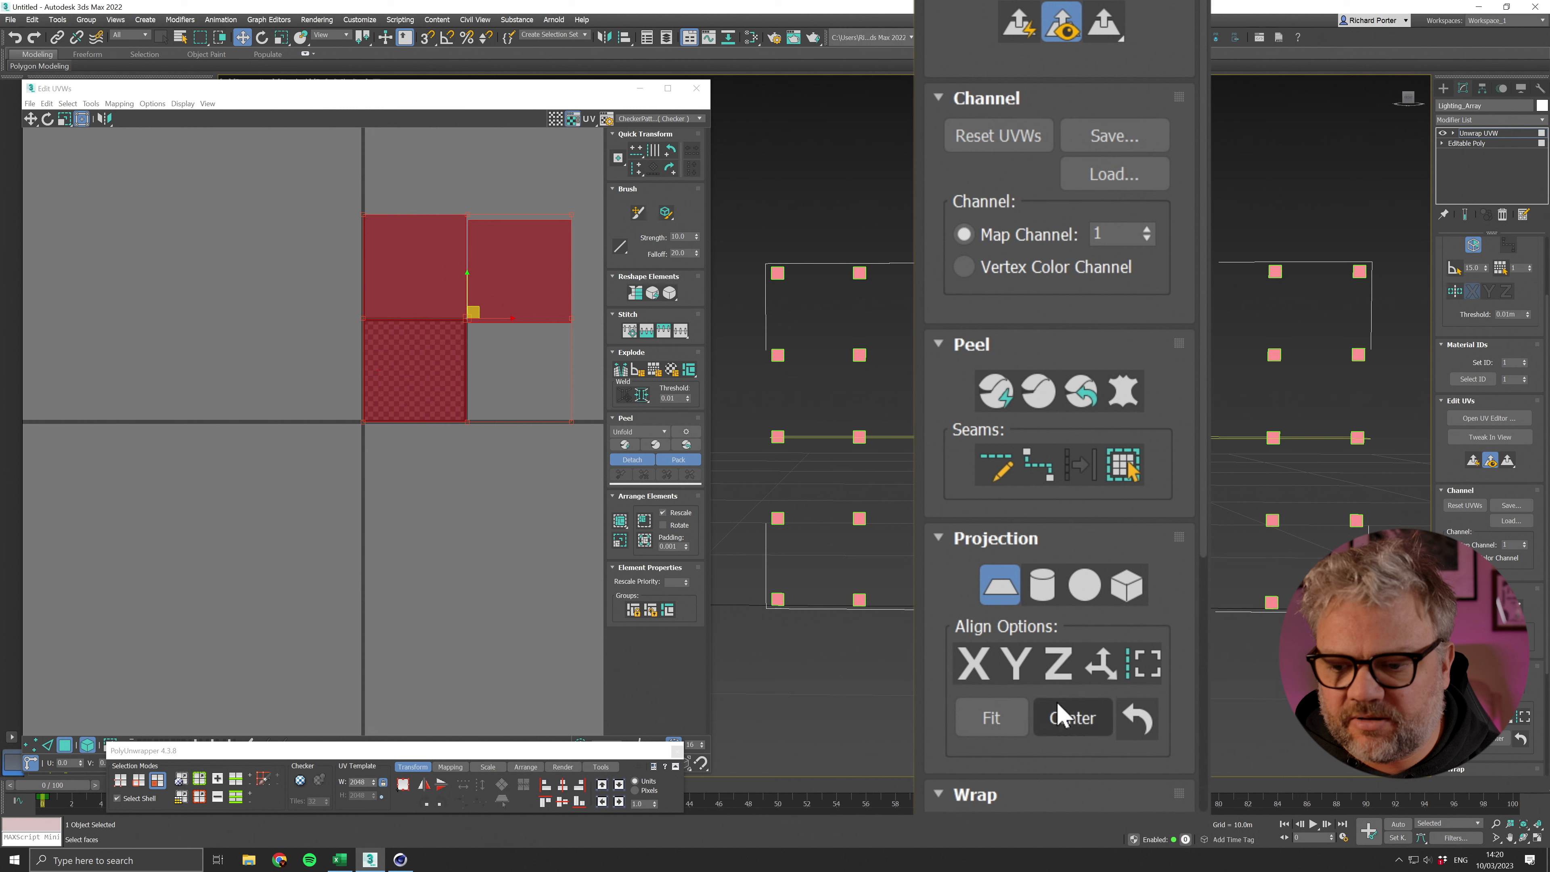
{"action": "left_click", "coordinate": [1511, 720]}
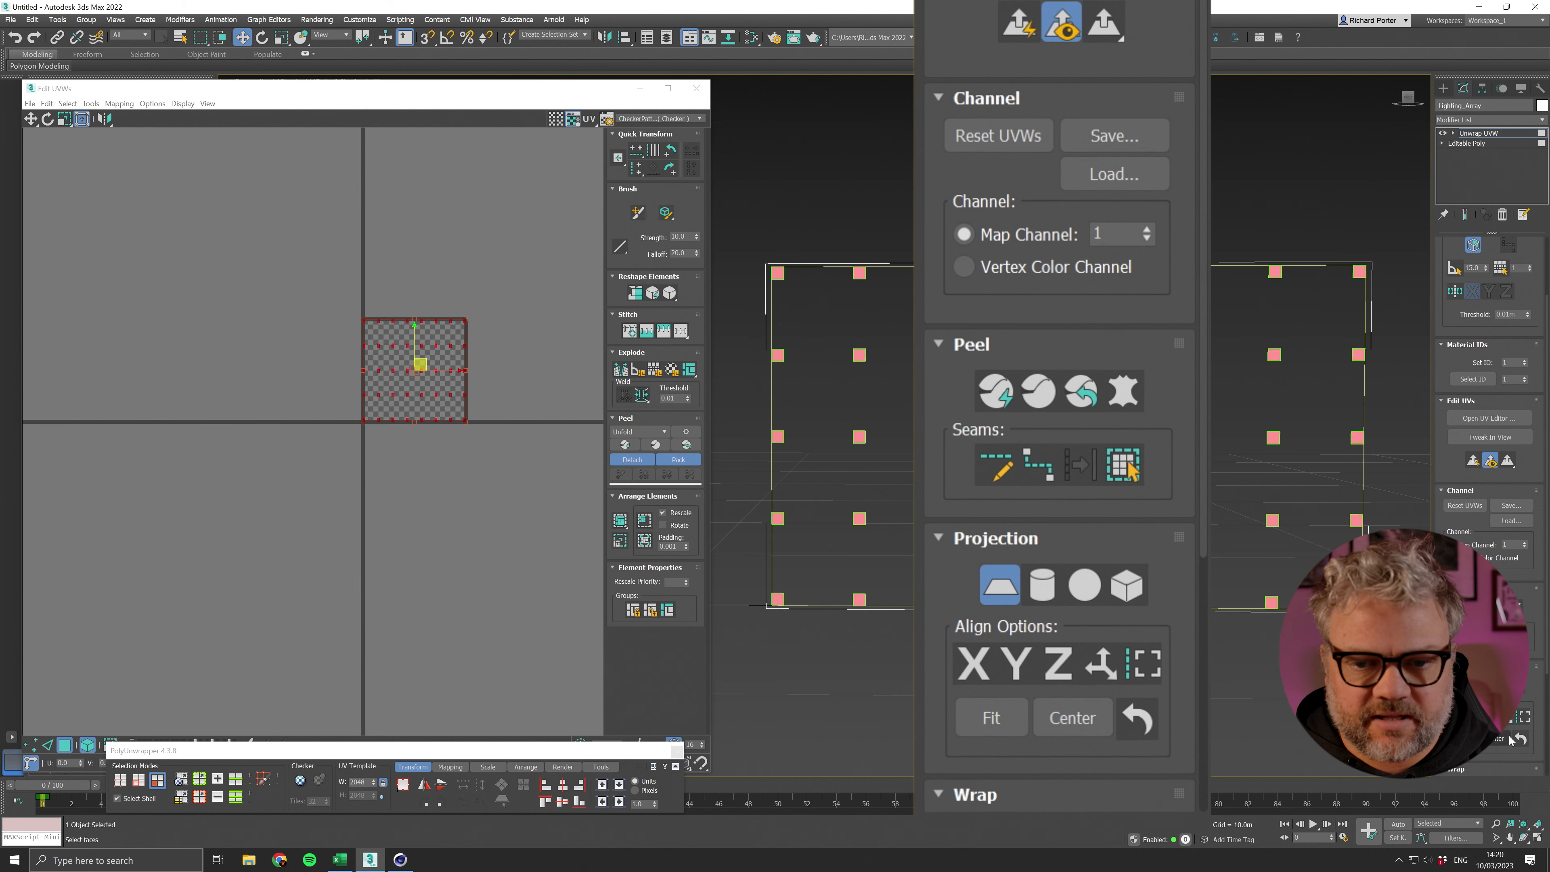
{"action": "scroll", "coordinate": [384, 336], "scroll_direction": "up", "scroll_amount": 5}
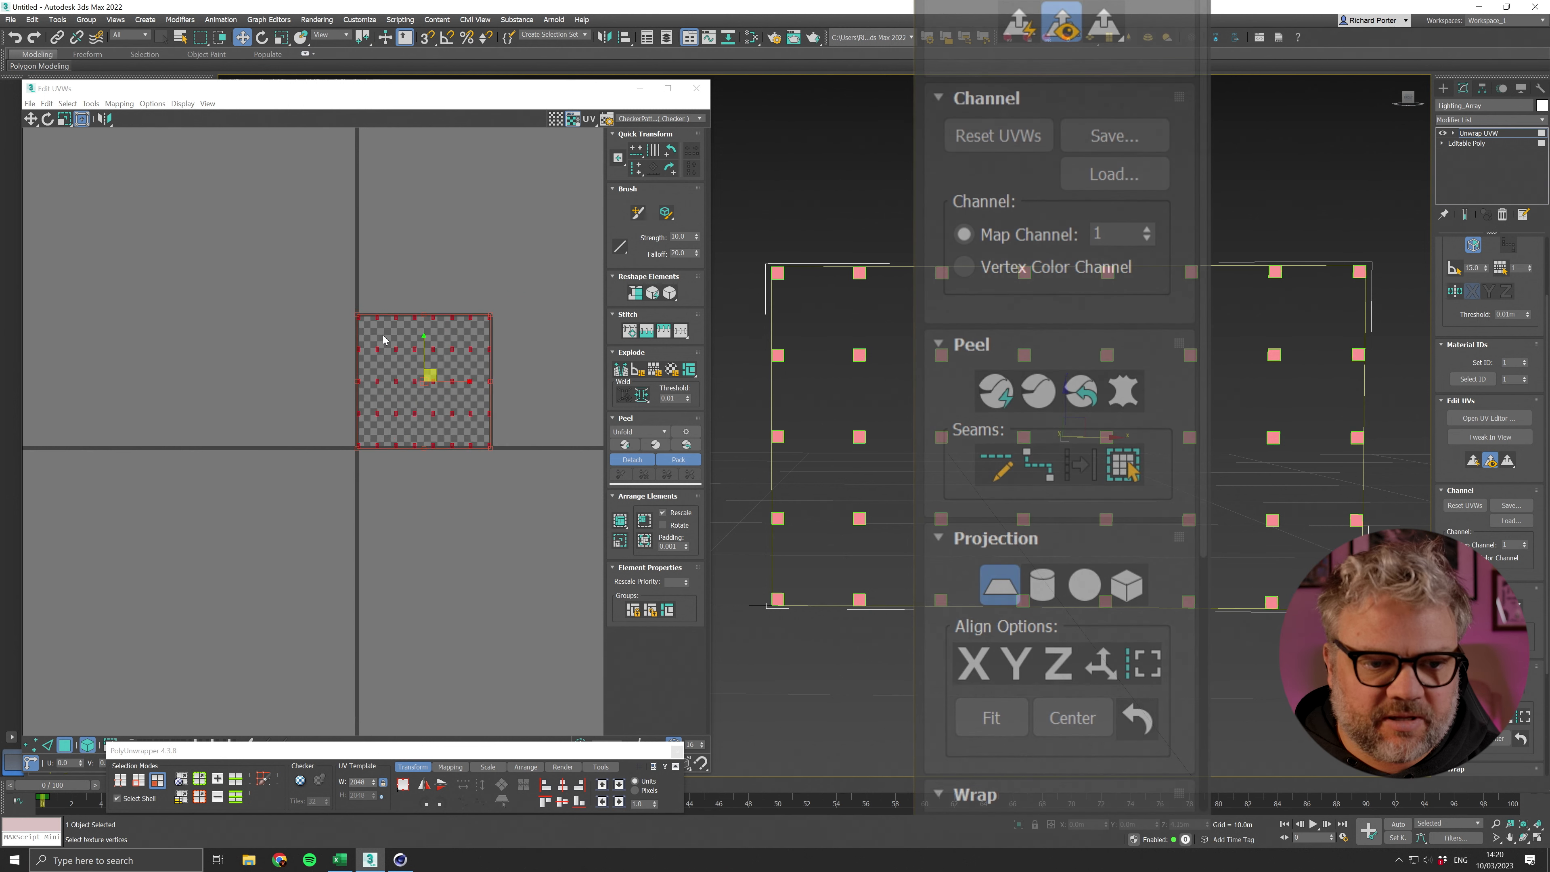
{"action": "scroll", "coordinate": [384, 341], "scroll_direction": "up", "scroll_amount": 3}
{"action": "middle_click_drag", "start_coordinate": [500, 373], "coordinate": [319, 306]}
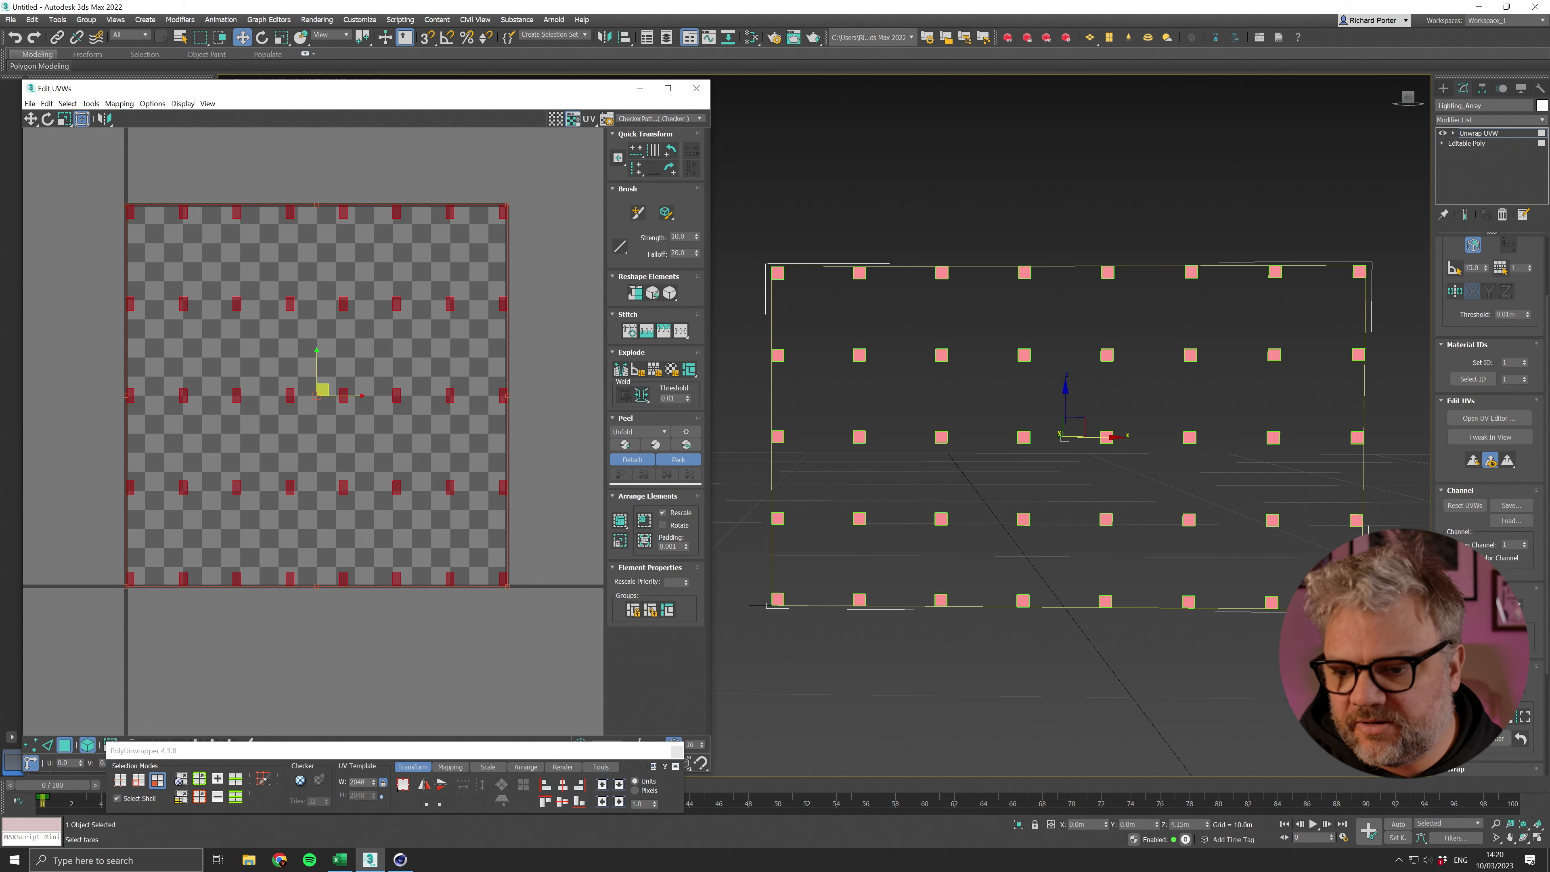
{"action": "left_click", "coordinate": [1459, 691]}
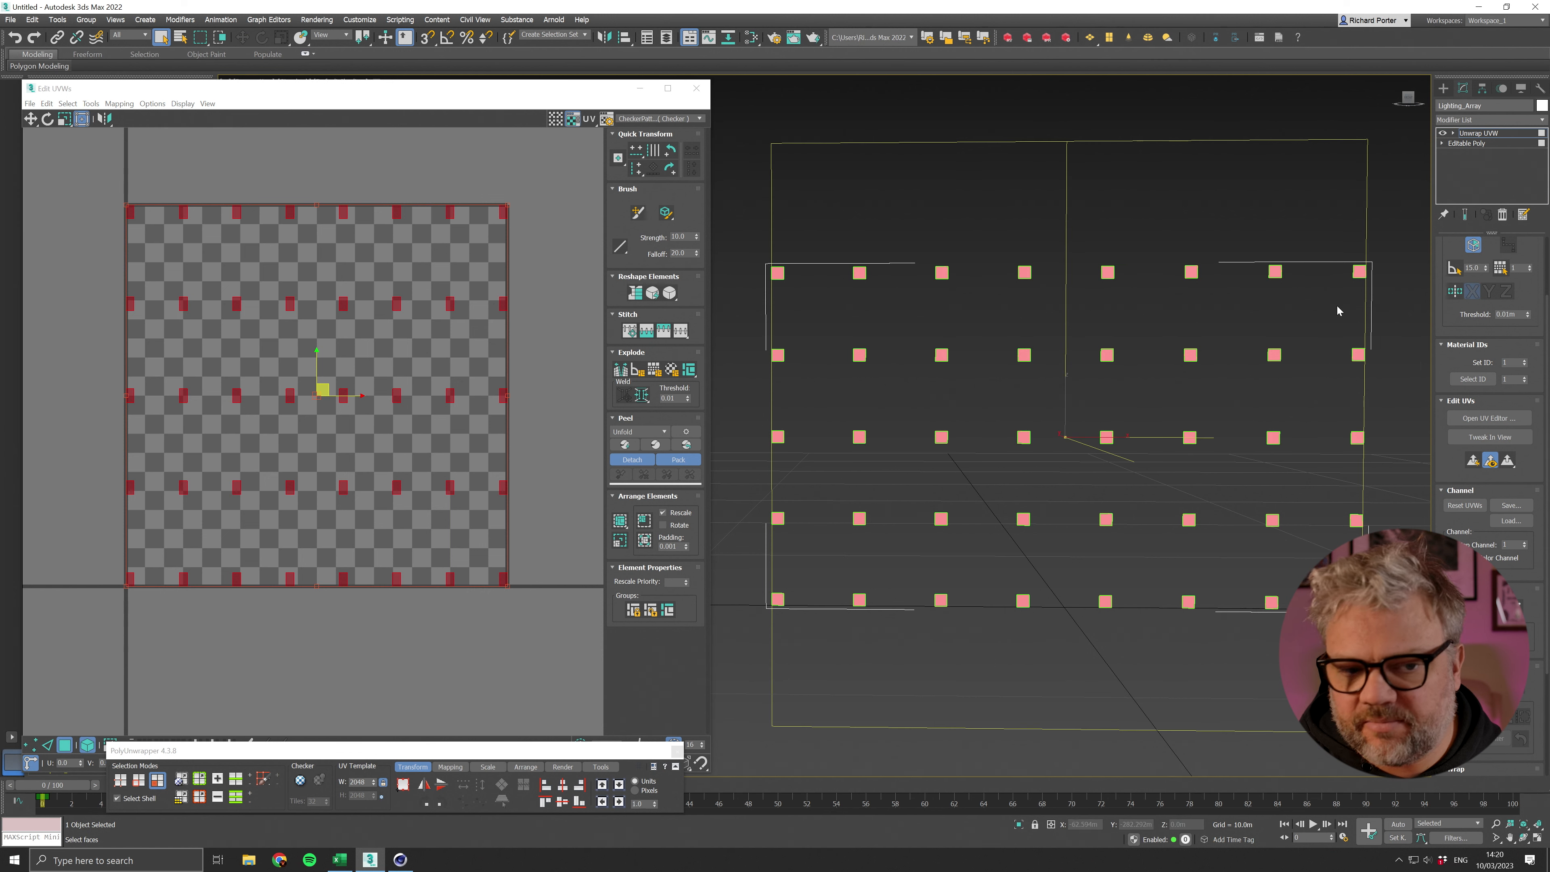
Step: Select the fourth UV shell in the top row to check which square of the array it matches, then deselect it
{"action": "left_click", "coordinate": [317, 169]}
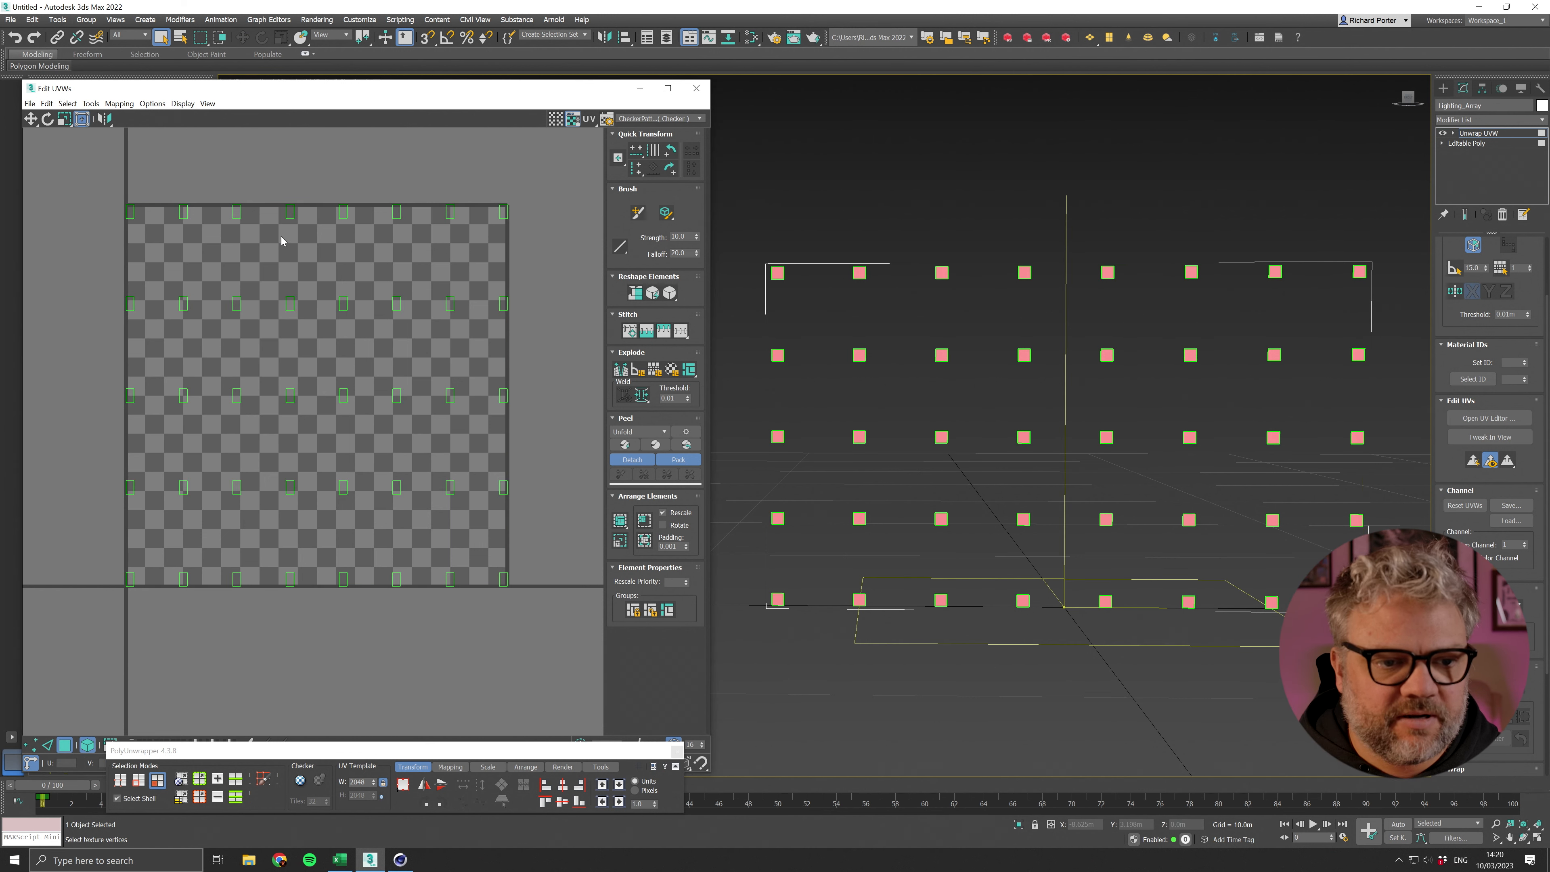
{"action": "left_click", "coordinate": [290, 212]}
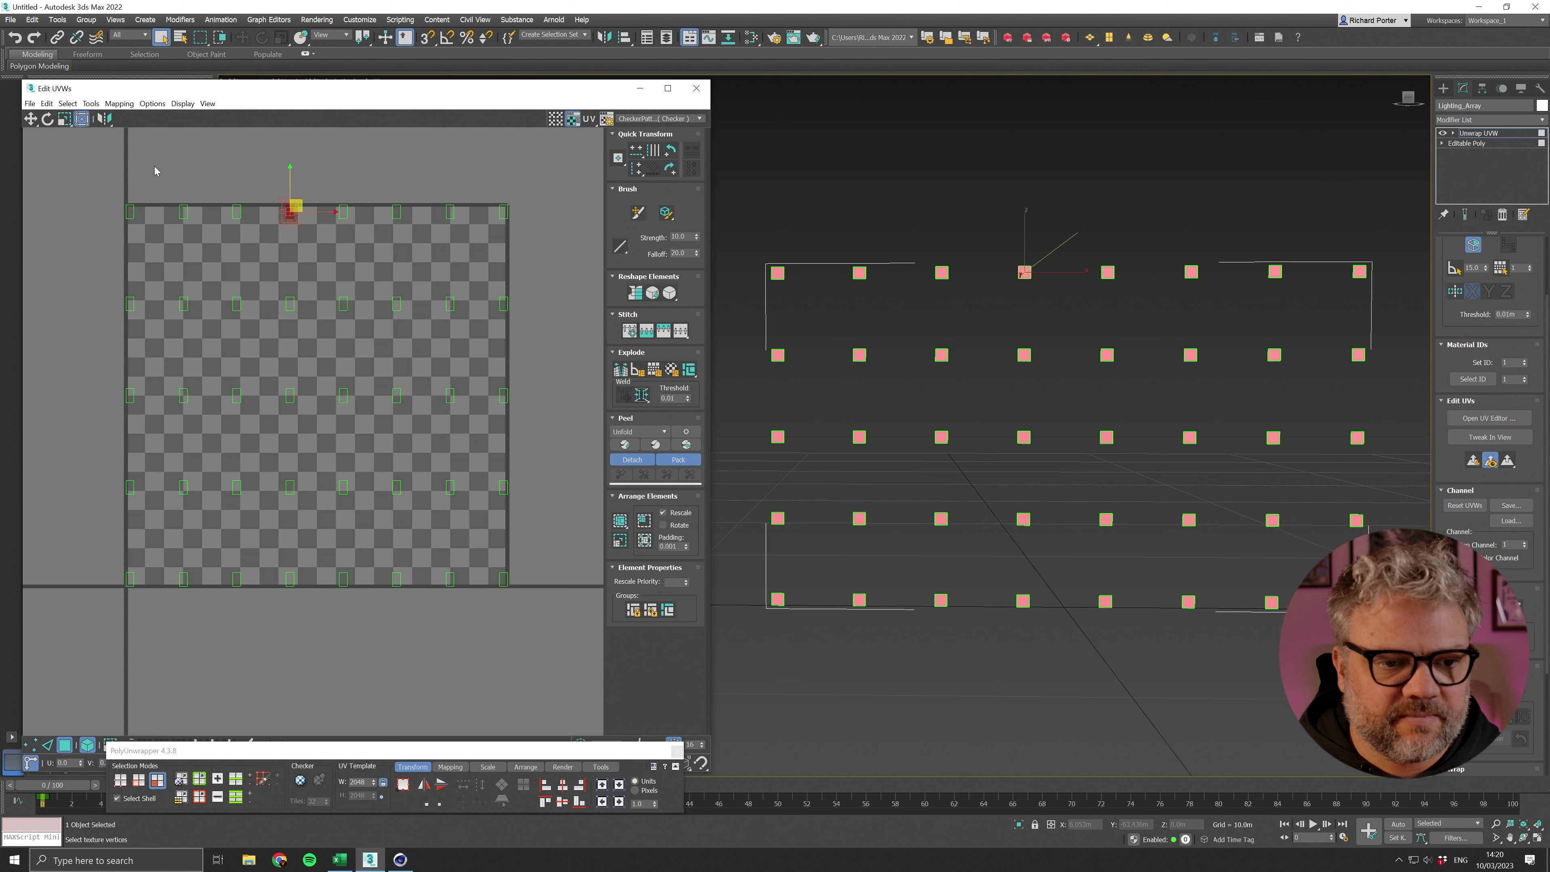
{"action": "left_click", "coordinate": [384, 207]}
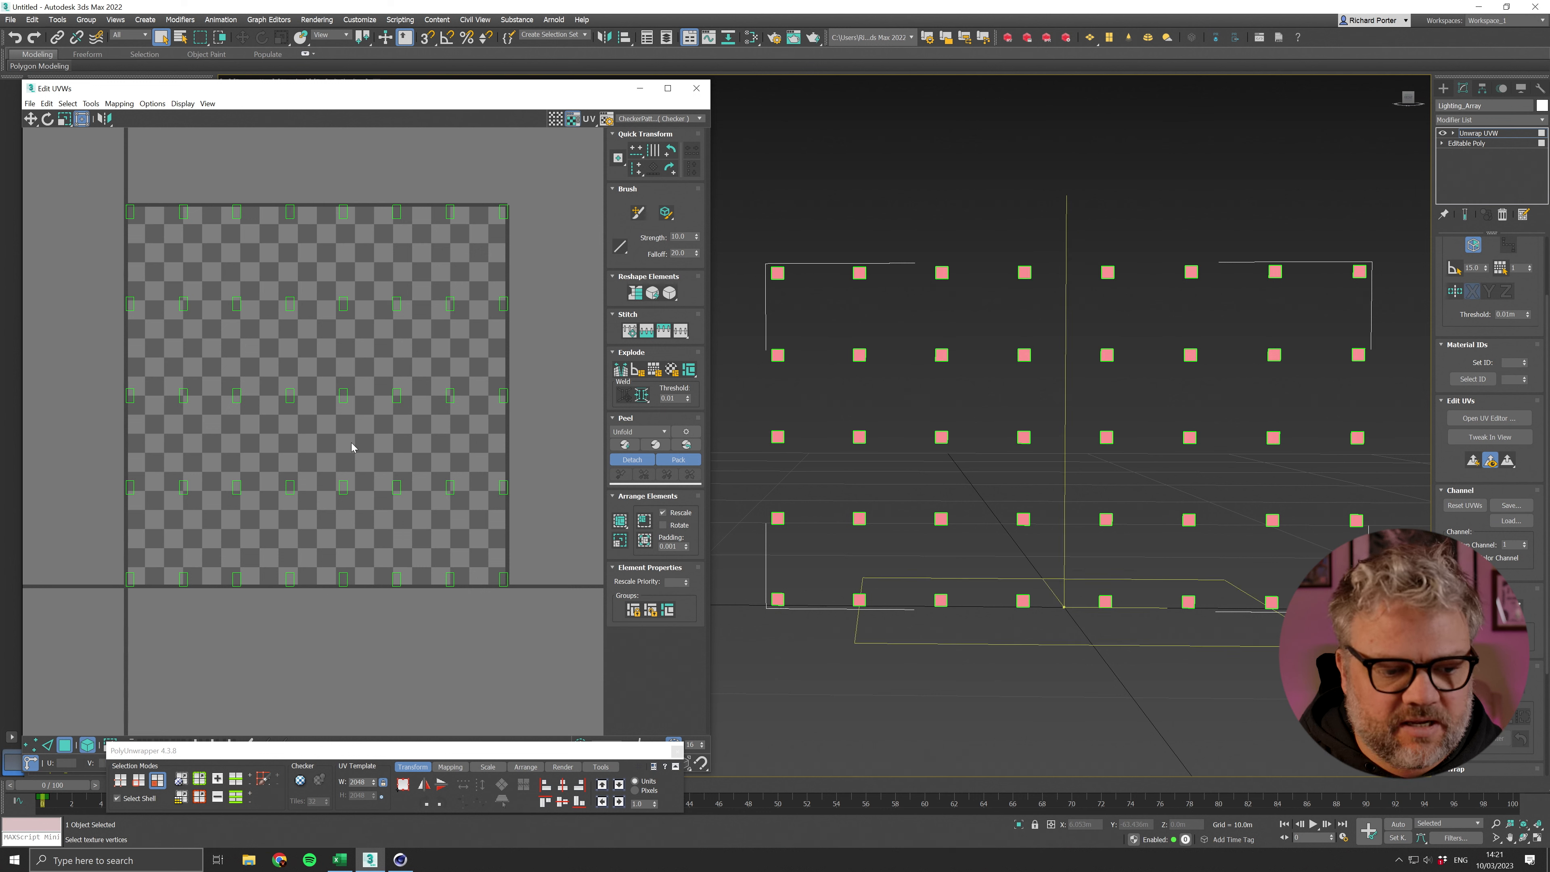
Step: Pack all UV shells with PolyUnwrapper using a padding of 0 and Rescale enabled
{"action": "left_click_drag", "start_coordinate": [276, 758], "coordinate": [244, 756]}
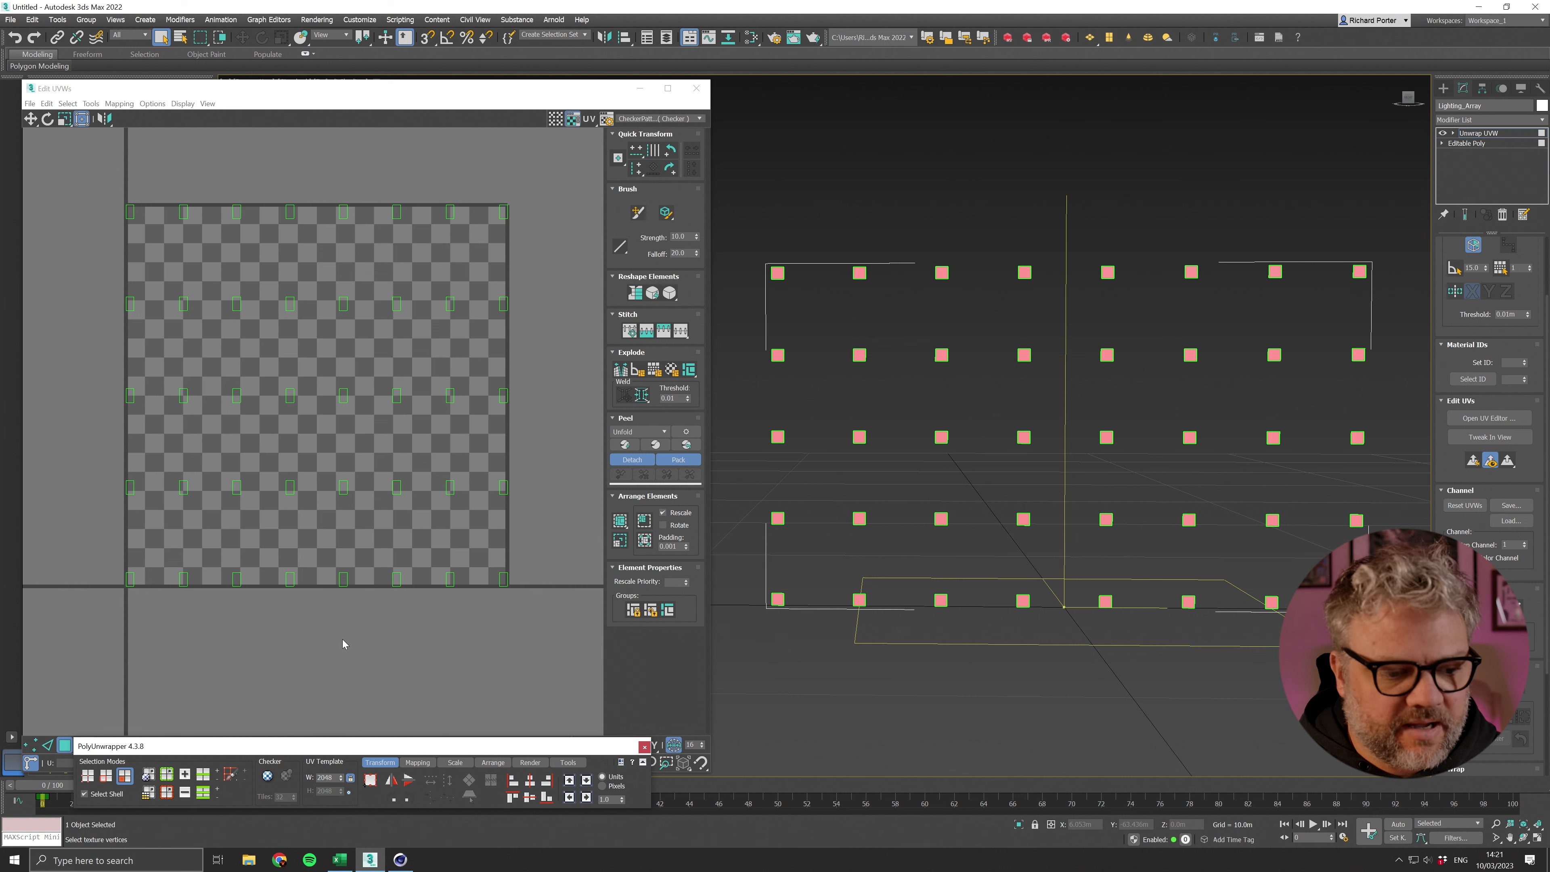
{"action": "left_click_drag", "start_coordinate": [102, 164], "coordinate": [534, 635]}
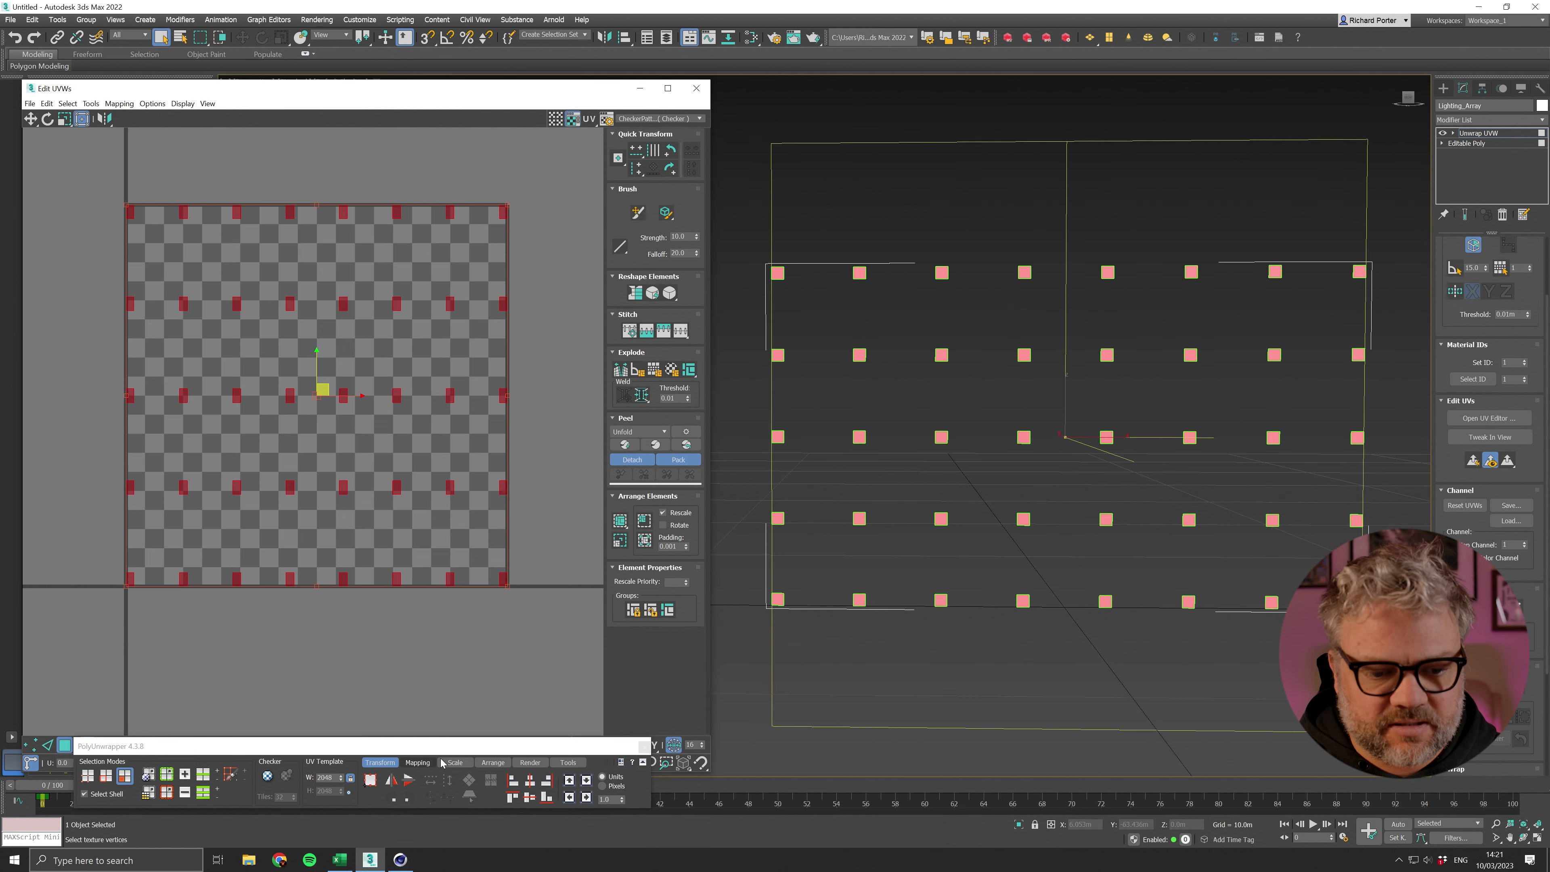
{"action": "left_click", "coordinate": [492, 762]}
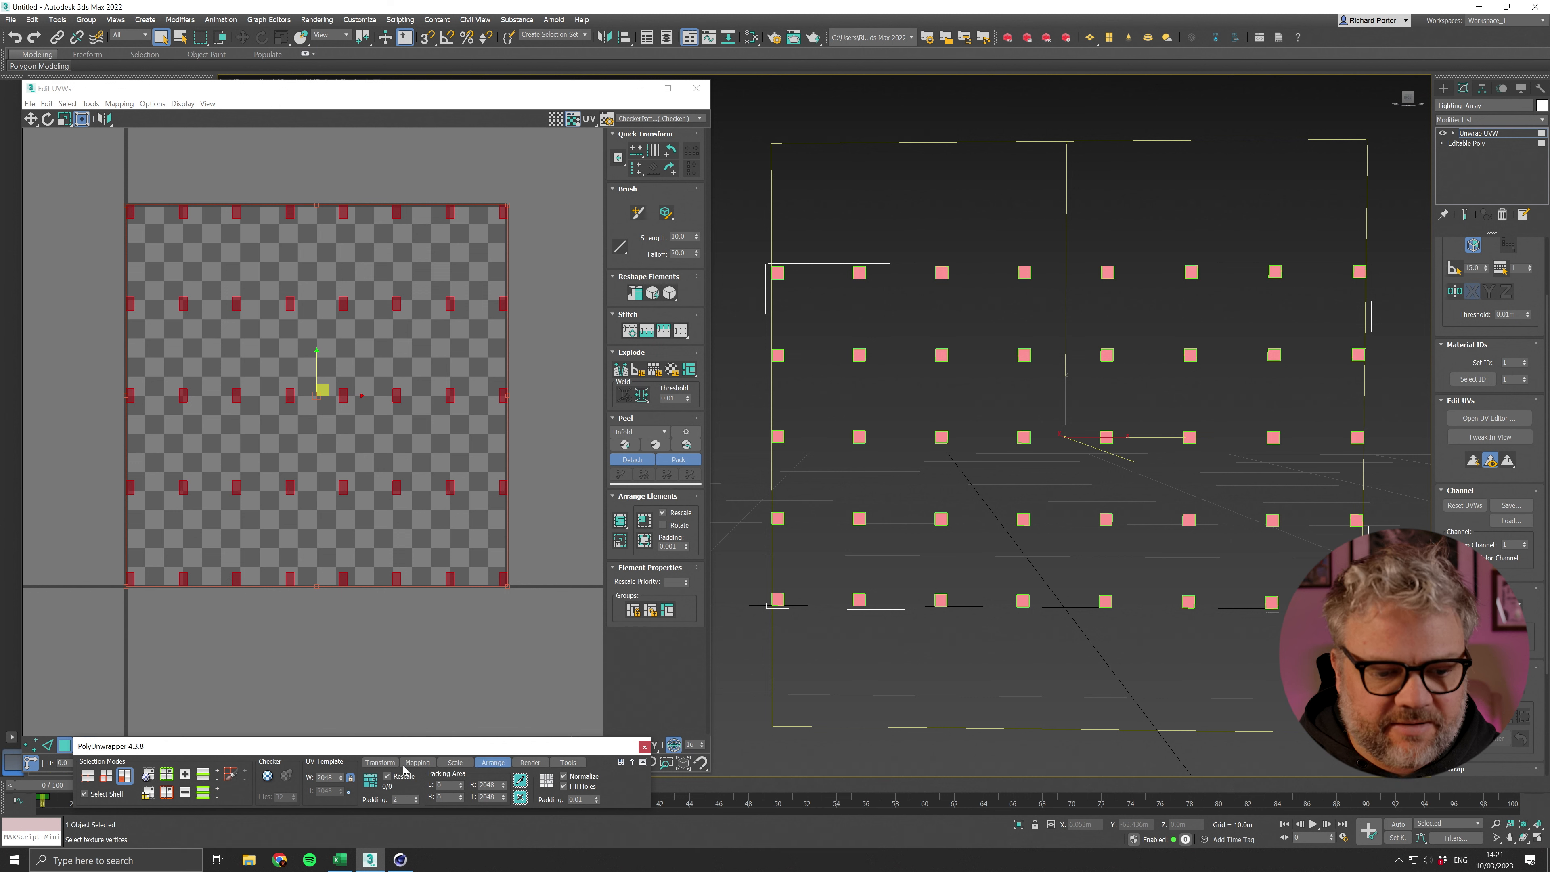
{"action": "left_click", "coordinate": [416, 803]}
{"action": "left_click", "coordinate": [416, 803]}
{"action": "left_click", "coordinate": [371, 782]}
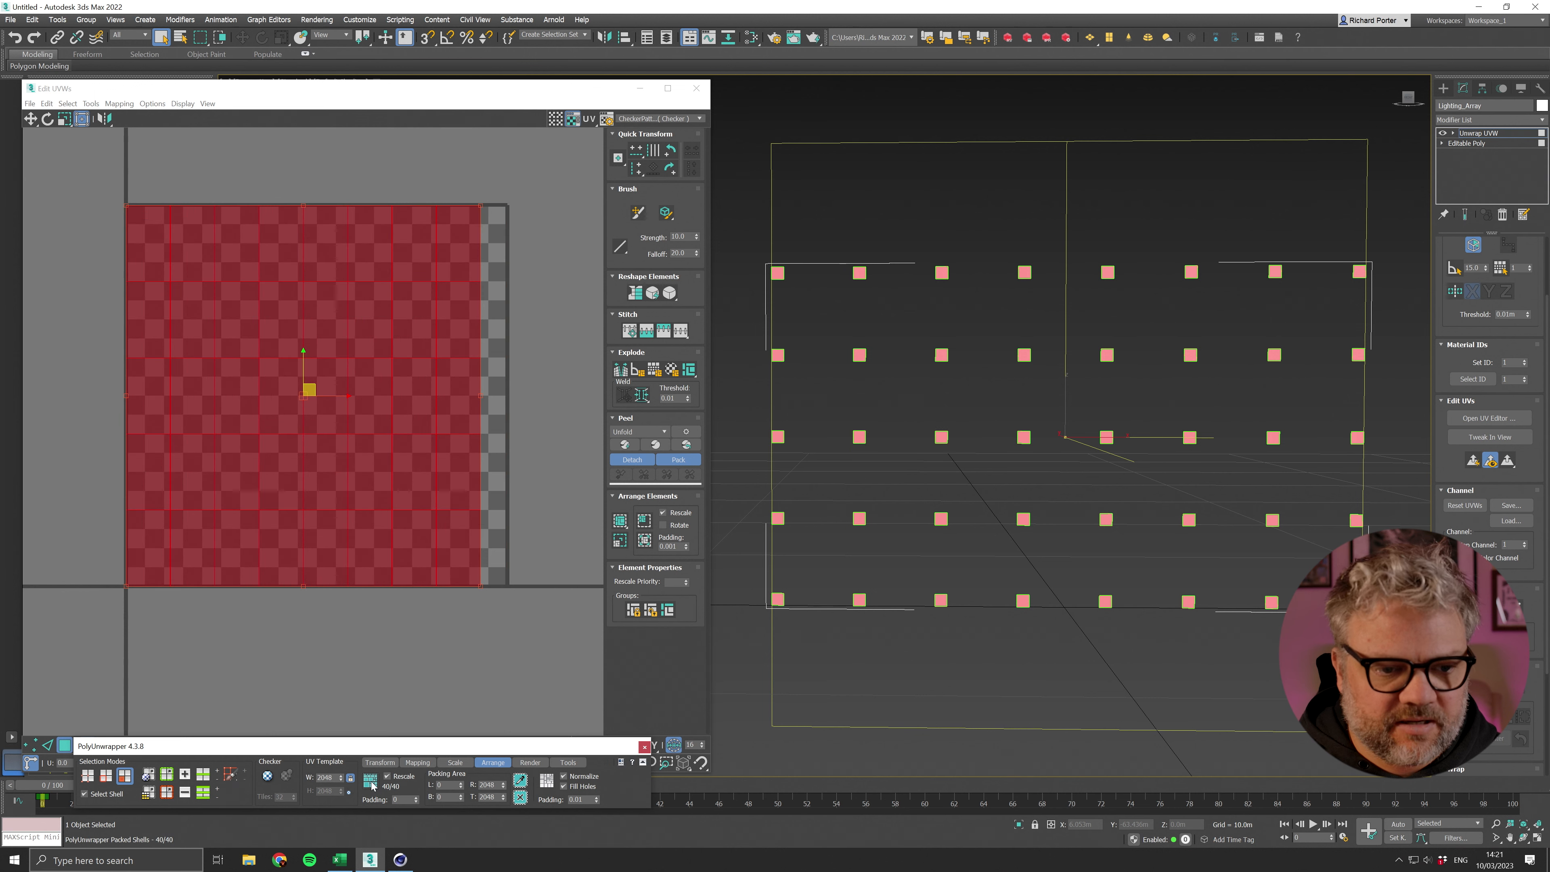
Step: Check the packed order by selecting individual squares across the array and comparing their positions in the UV layout
{"action": "left_click", "coordinate": [337, 675]}
{"action": "left_click", "coordinate": [157, 253]}
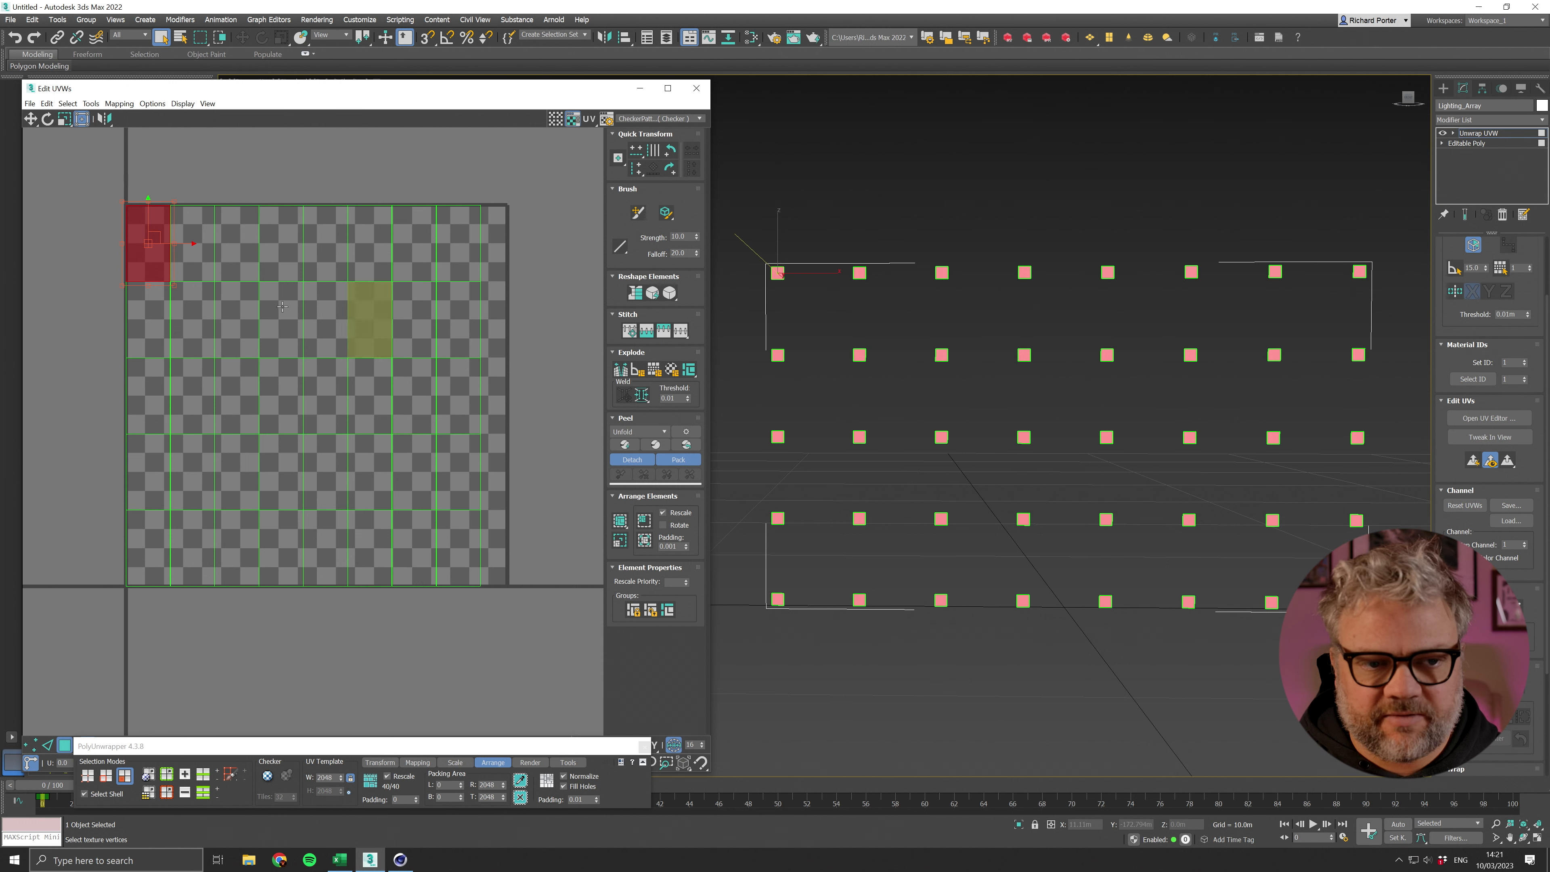
{"action": "left_click", "coordinate": [860, 272]}
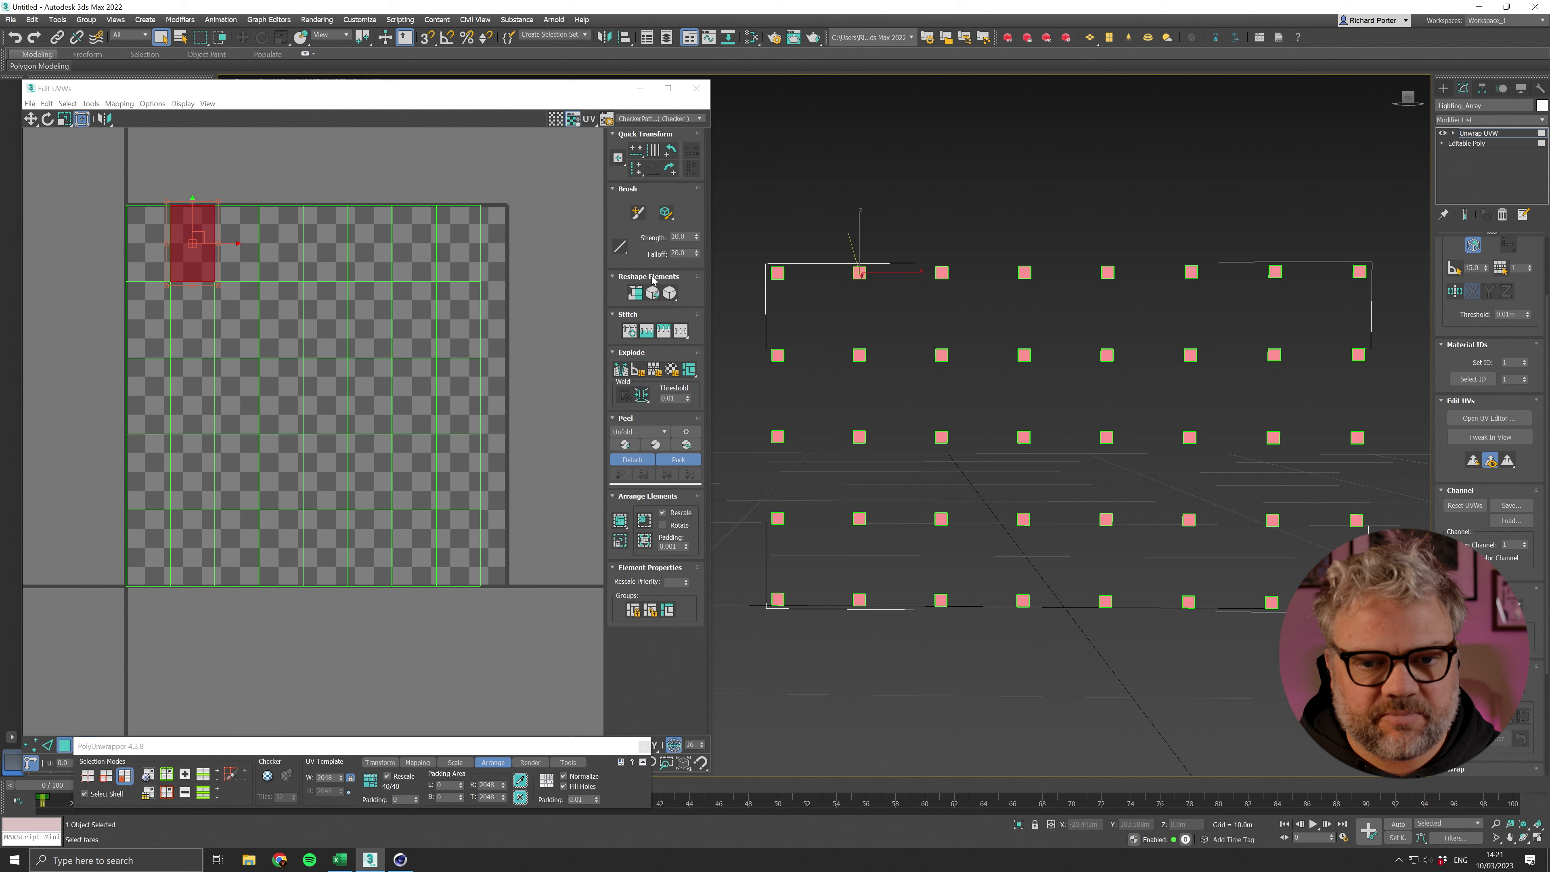
{"action": "left_click_drag", "start_coordinate": [906, 224], "coordinate": [967, 298]}
{"action": "left_click_drag", "start_coordinate": [974, 484], "coordinate": [1051, 551]}
{"action": "left_click_drag", "start_coordinate": [1093, 486], "coordinate": [1158, 574]}
{"action": "left_click_drag", "start_coordinate": [1343, 505], "coordinate": [1375, 617]}
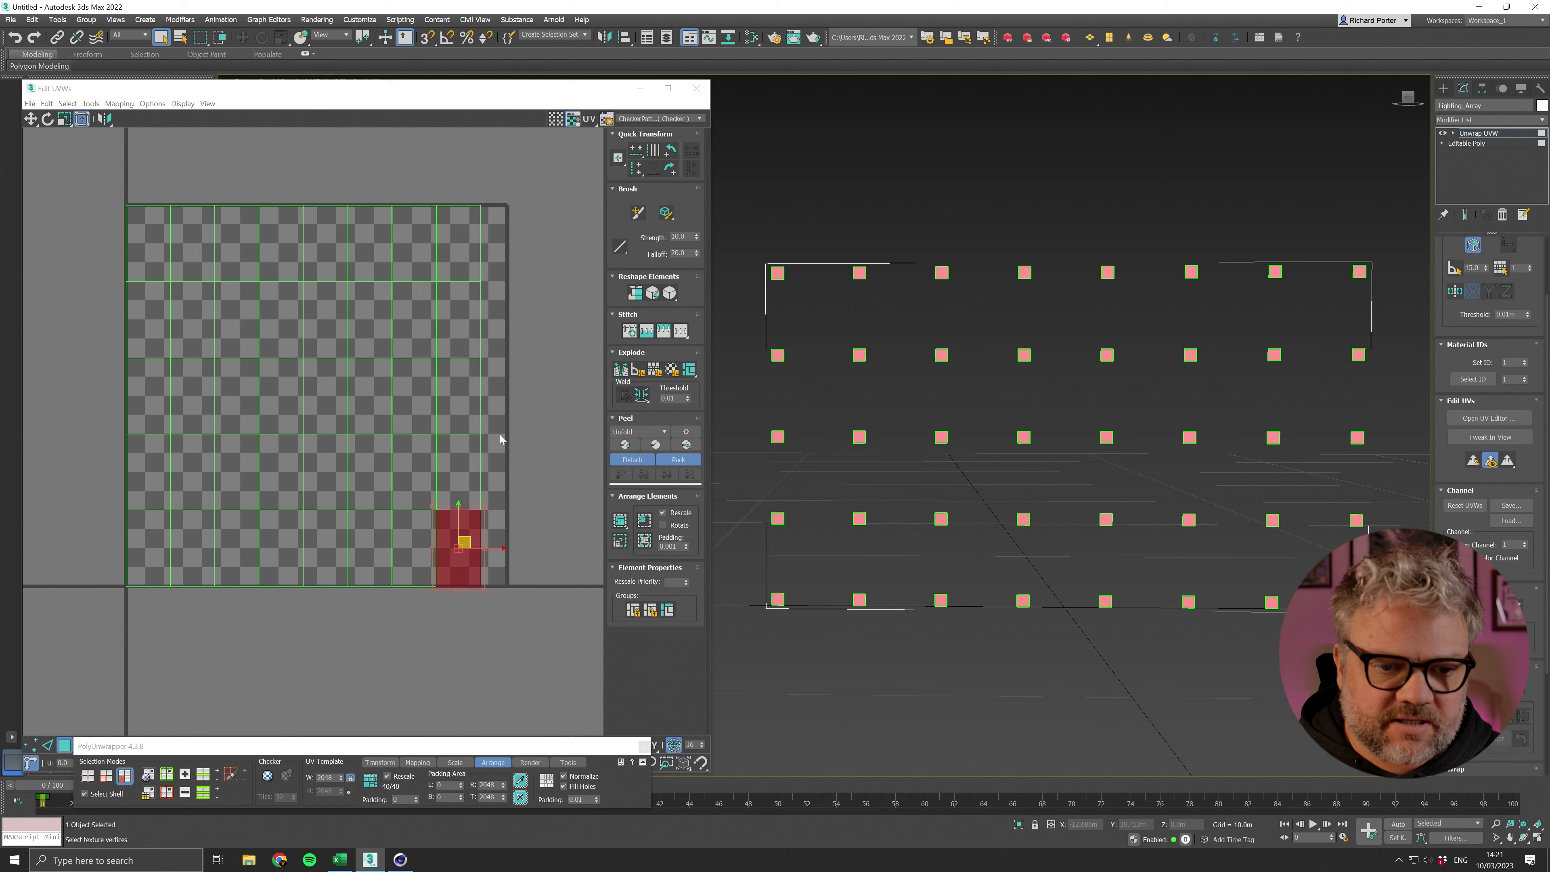
{"action": "left_click", "coordinate": [555, 326]}
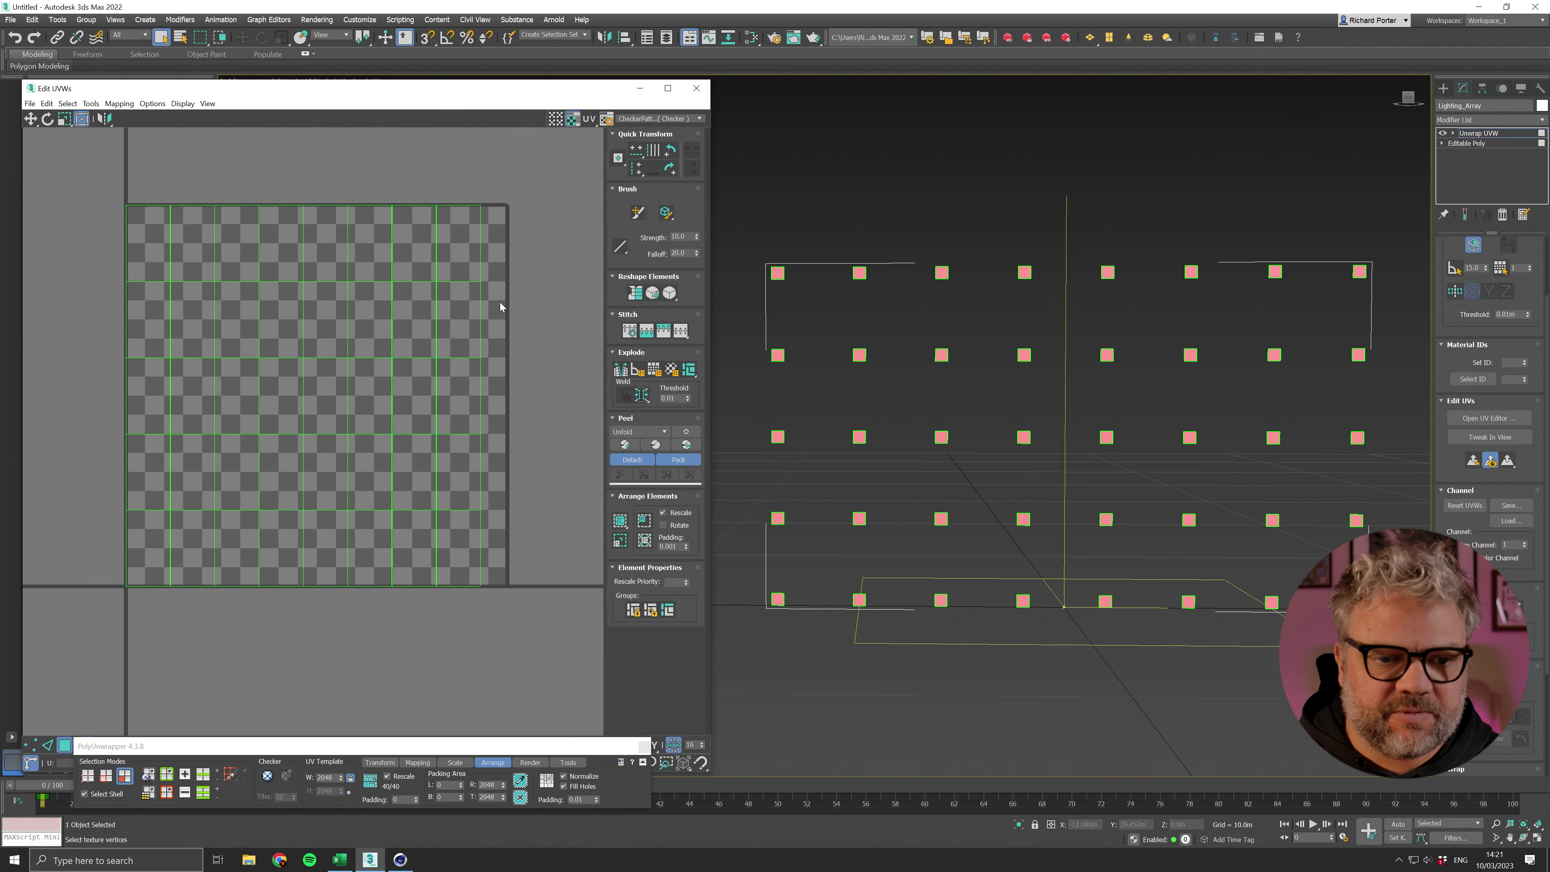
Step: Fit all packed UV shells to the full UV tile with Keep Ratio off and padding 0.0
{"action": "left_click_drag", "start_coordinate": [52, 168], "coordinate": [557, 747]}
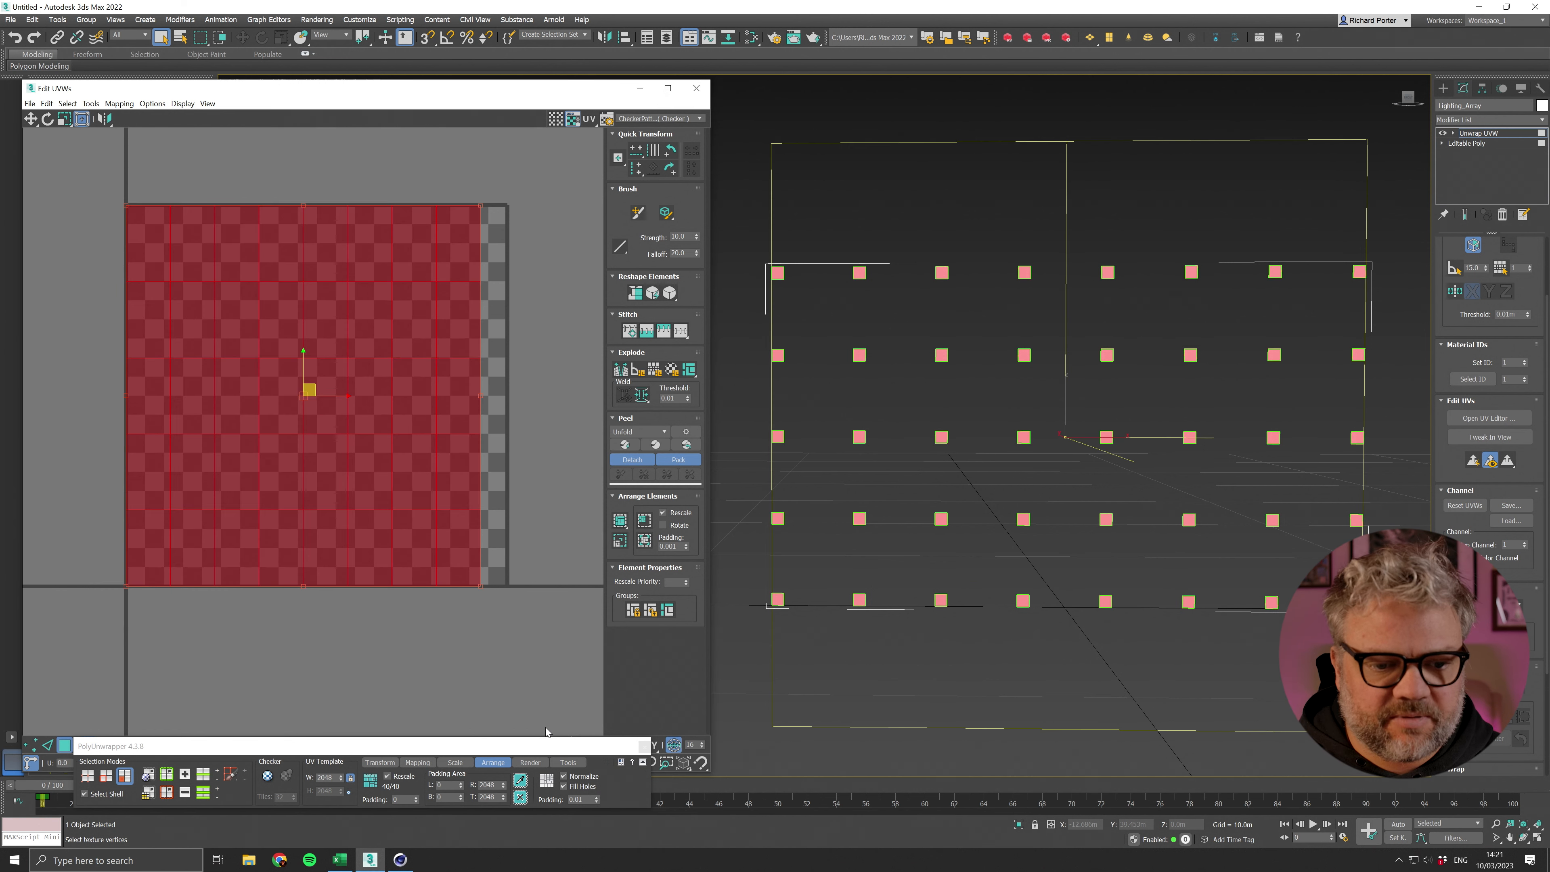
{"action": "left_click", "coordinate": [456, 763]}
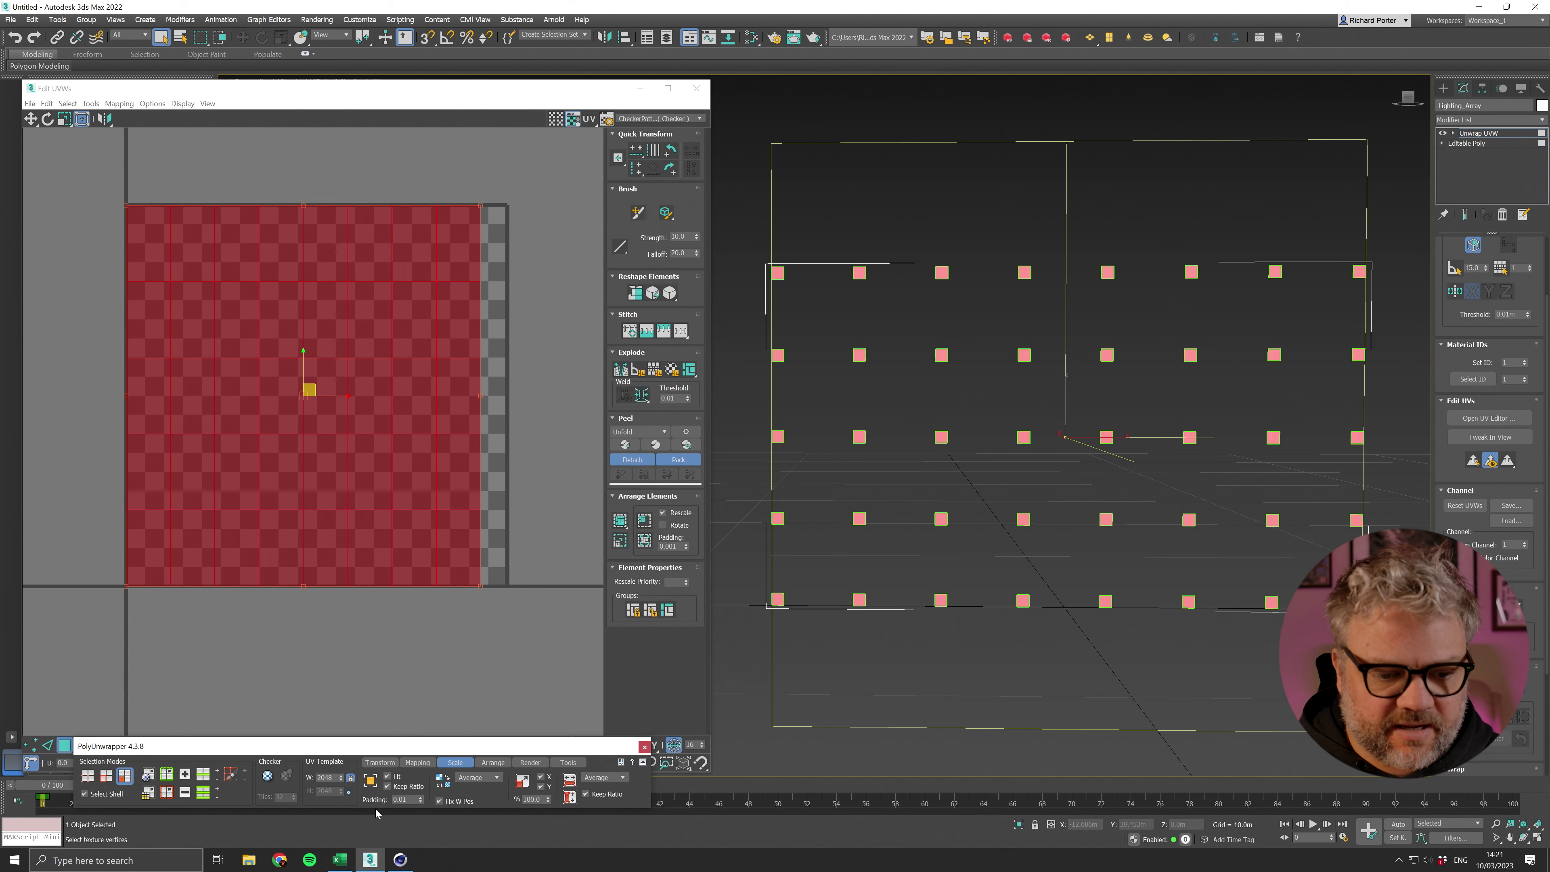
{"action": "left_click", "coordinate": [388, 787]}
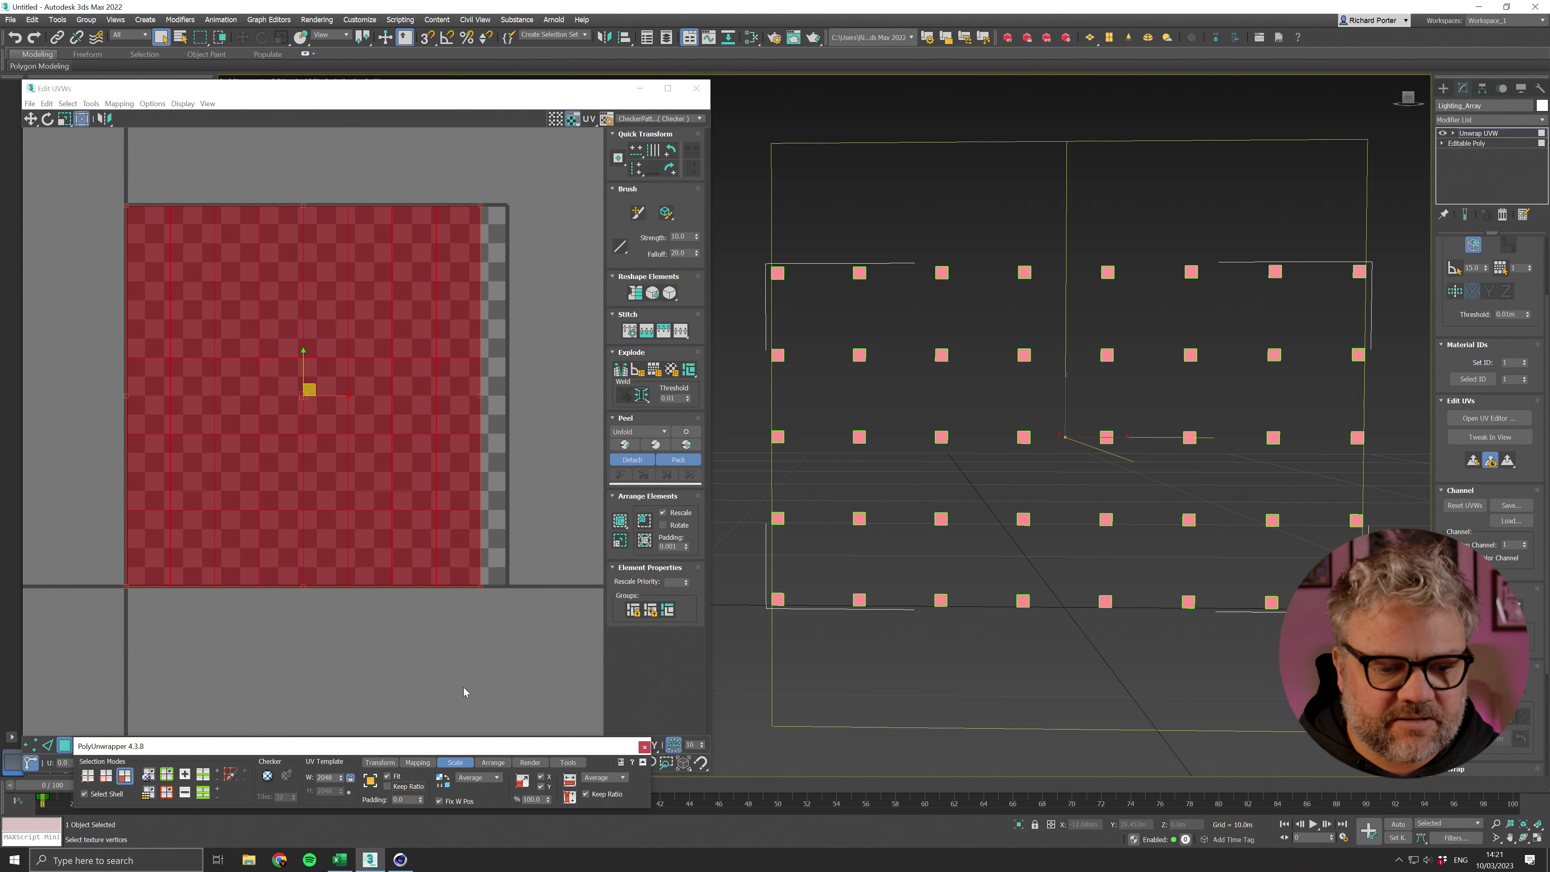
{"action": "left_click", "coordinate": [371, 781]}
{"action": "left_click", "coordinate": [450, 668]}
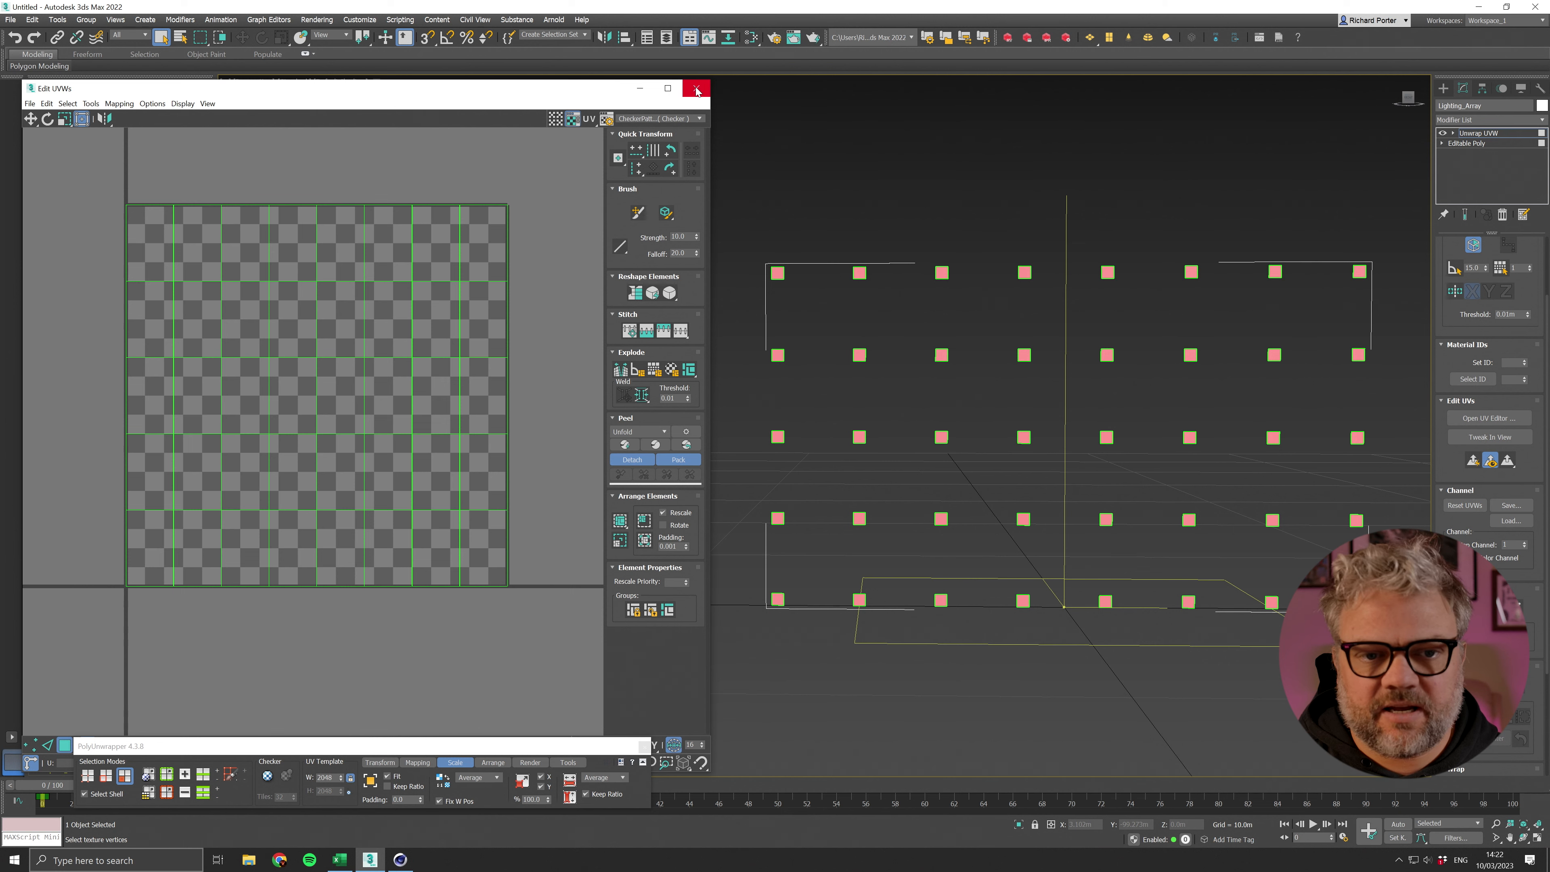
Step: Start exporting the unwrapped array and choose the DMXTableScreen folder on the Desktop as the destination
{"action": "left_click_drag", "start_coordinate": [482, 89], "coordinate": [628, 163]}
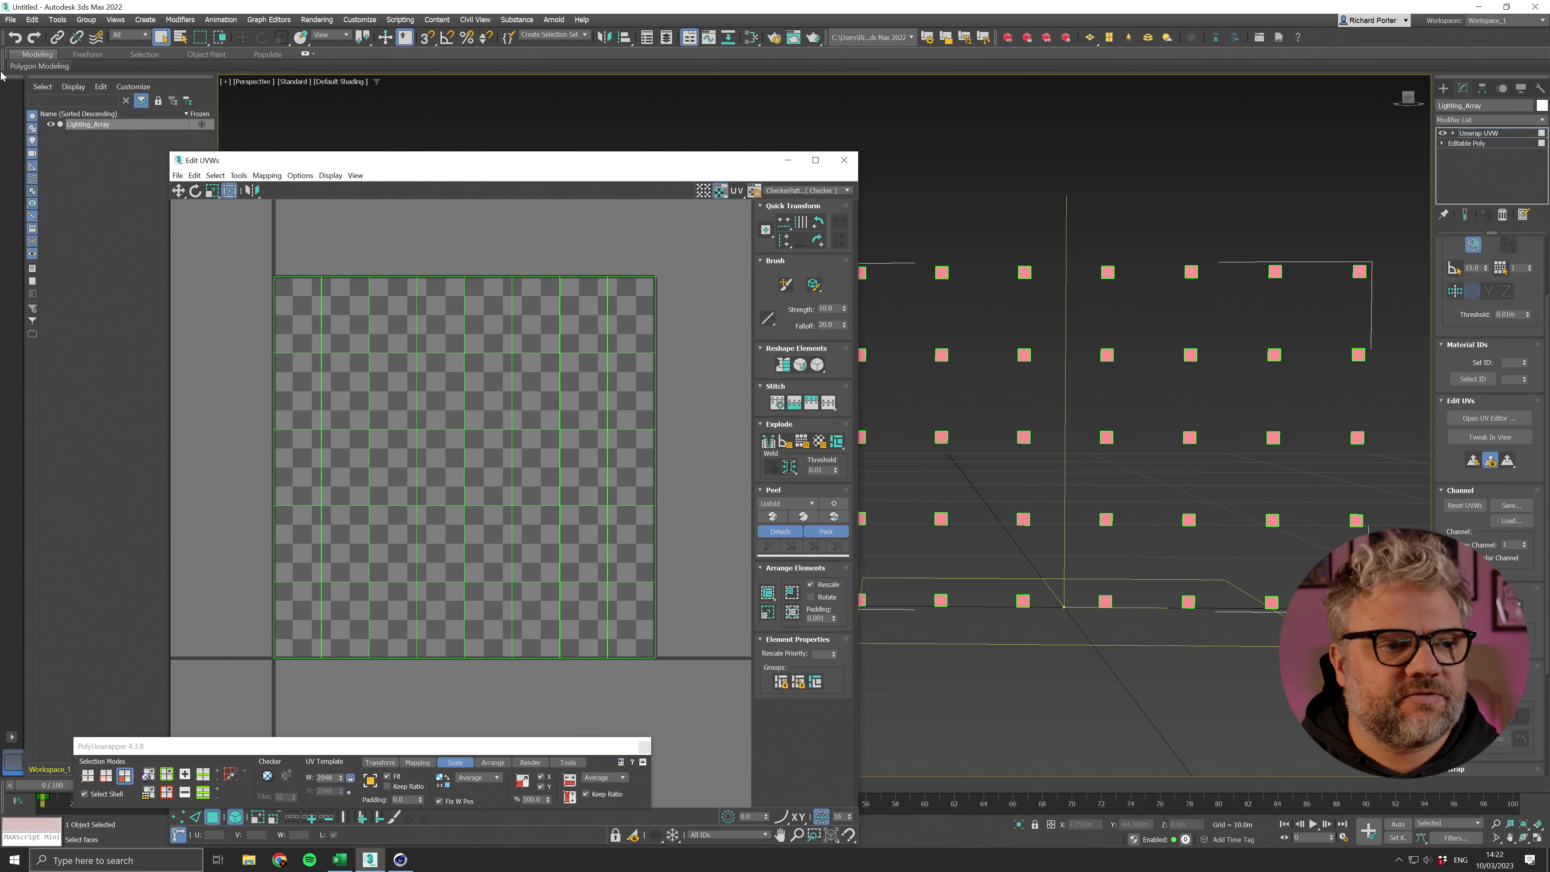
{"action": "left_click", "coordinate": [12, 21]}
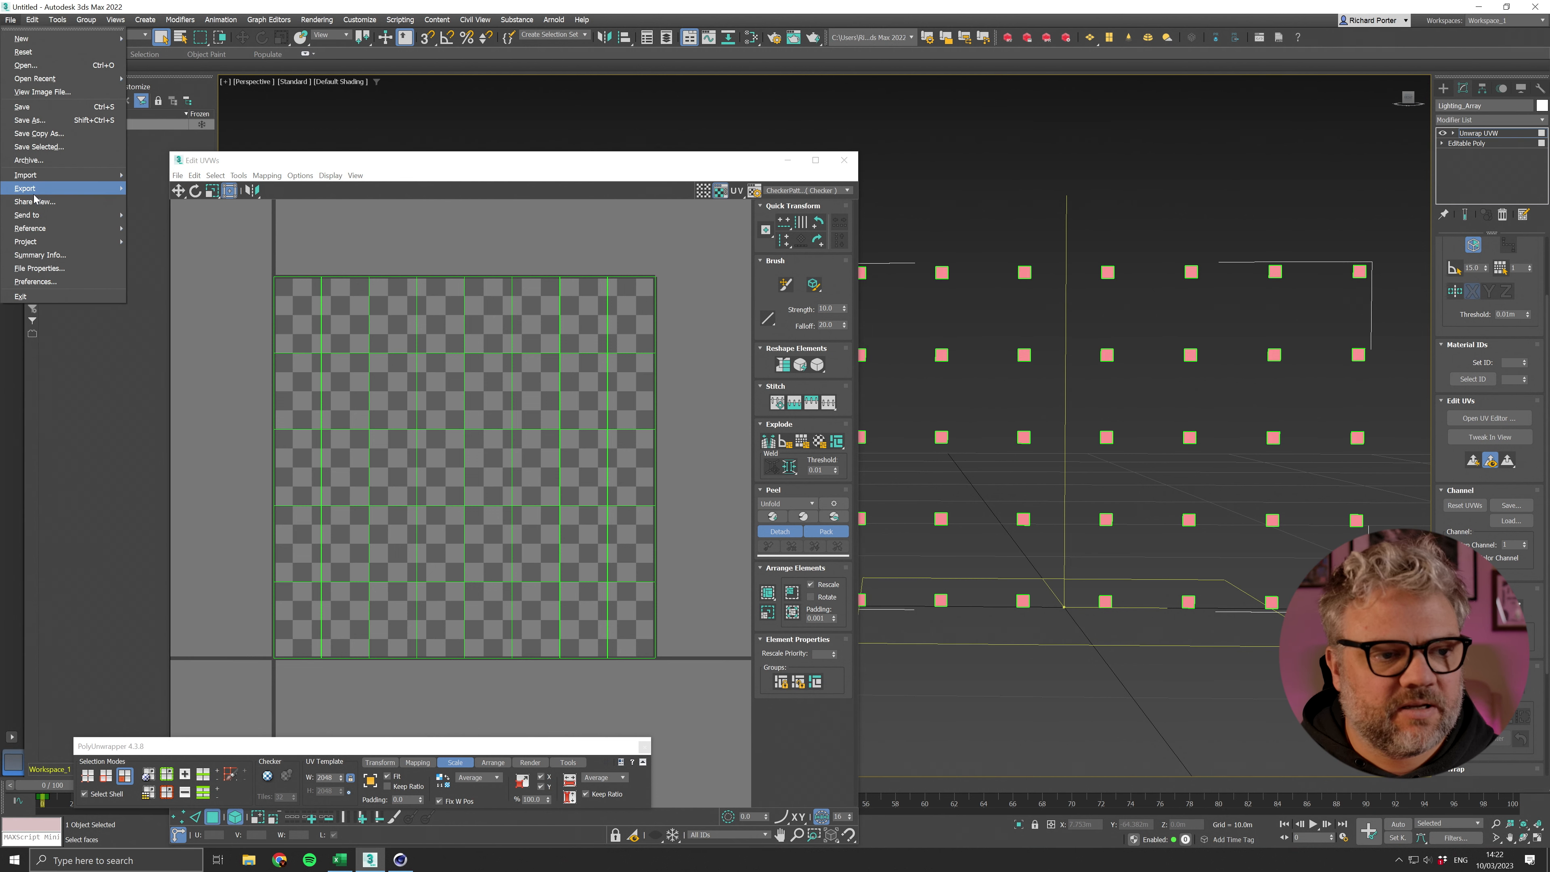
{"action": "mouse_move", "coordinate": [37, 189]}
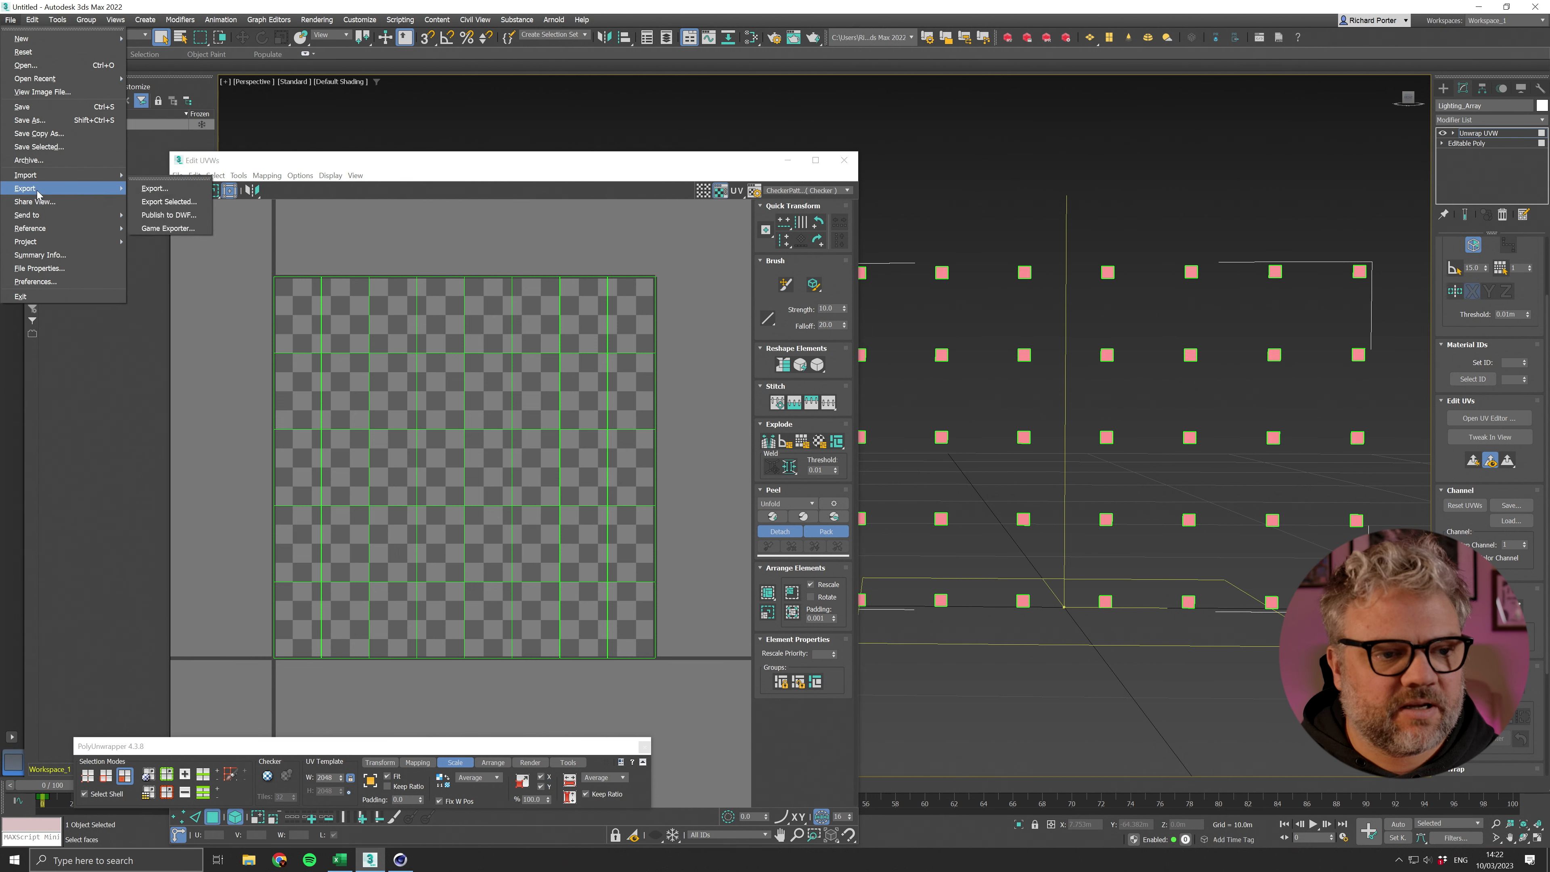
{"action": "left_click", "coordinate": [178, 193]}
{"action": "left_click", "coordinate": [35, 111]}
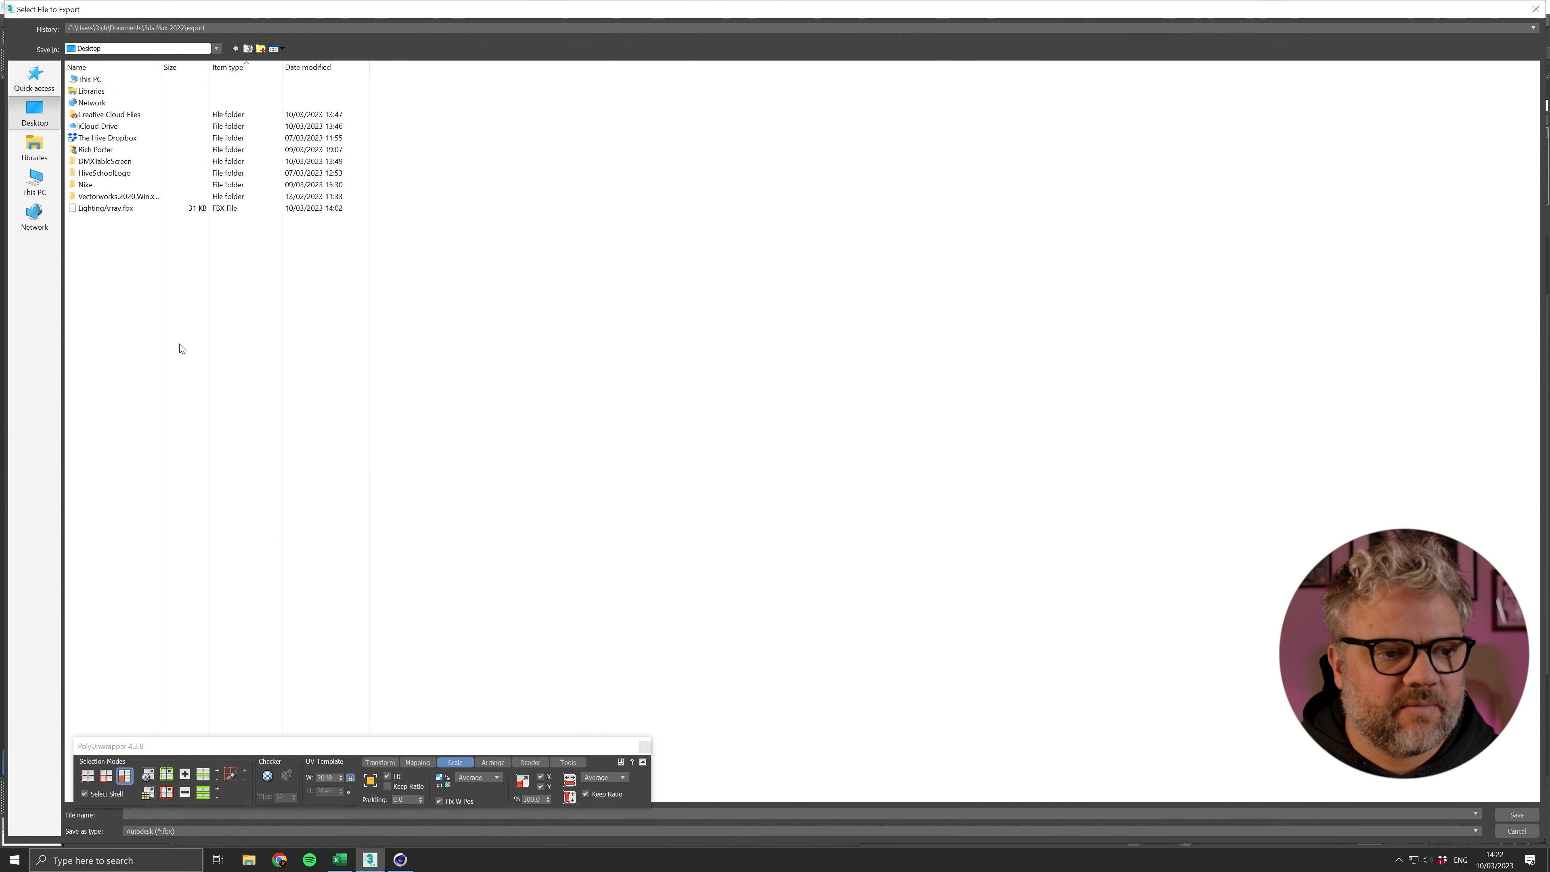
{"action": "double_click", "coordinate": [103, 161]}
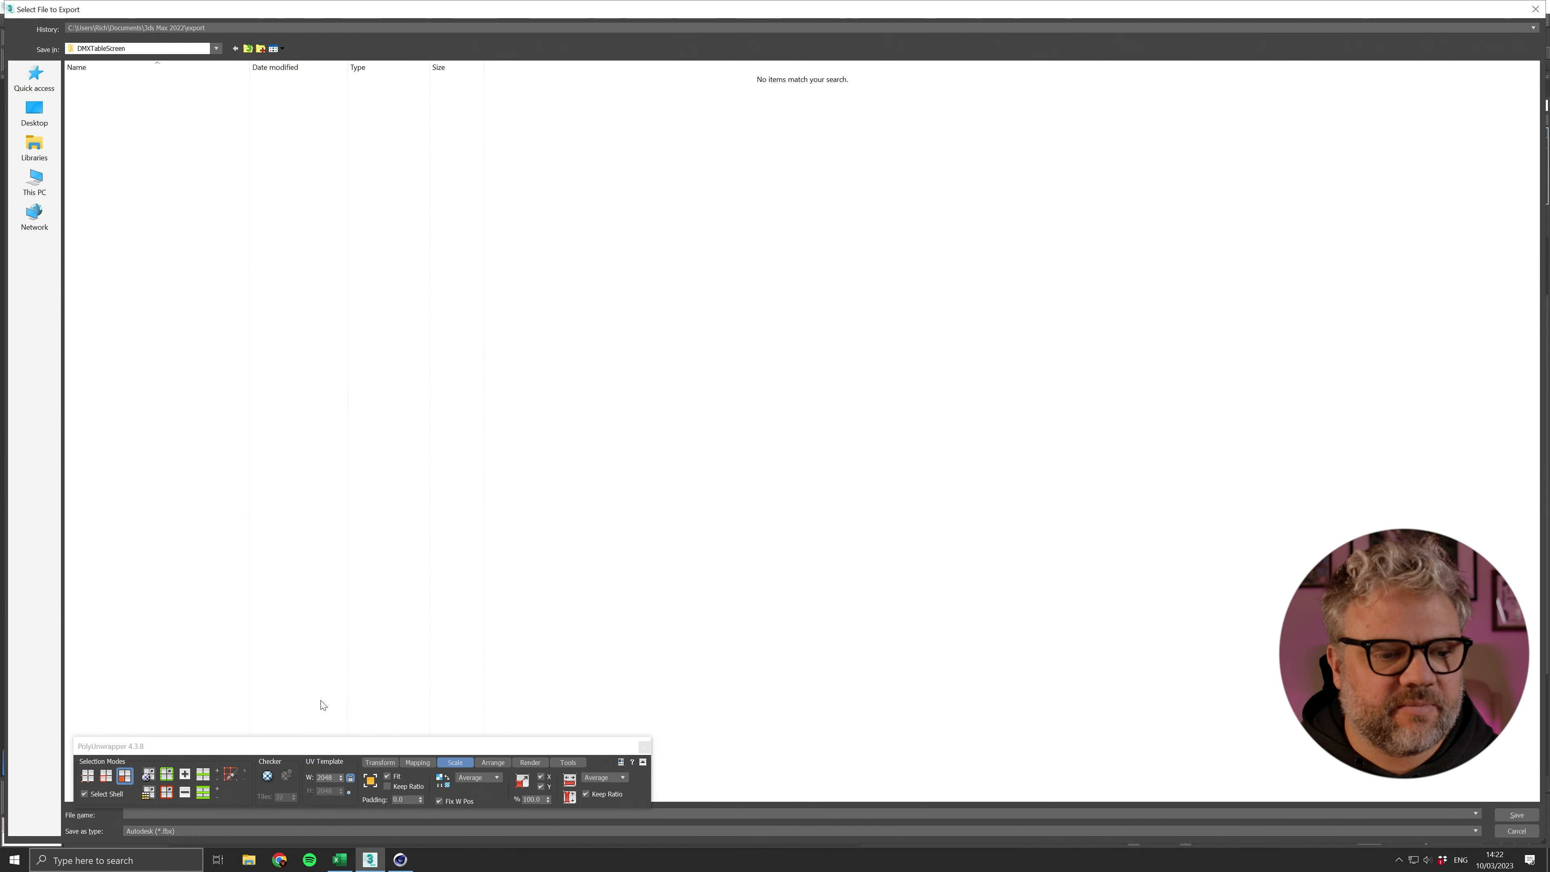
Step: Export the mesh as LightingArray in OBJ format, accepting the export options already set
{"action": "left_click", "coordinate": [180, 838]}
{"action": "left_click", "coordinate": [190, 767]}
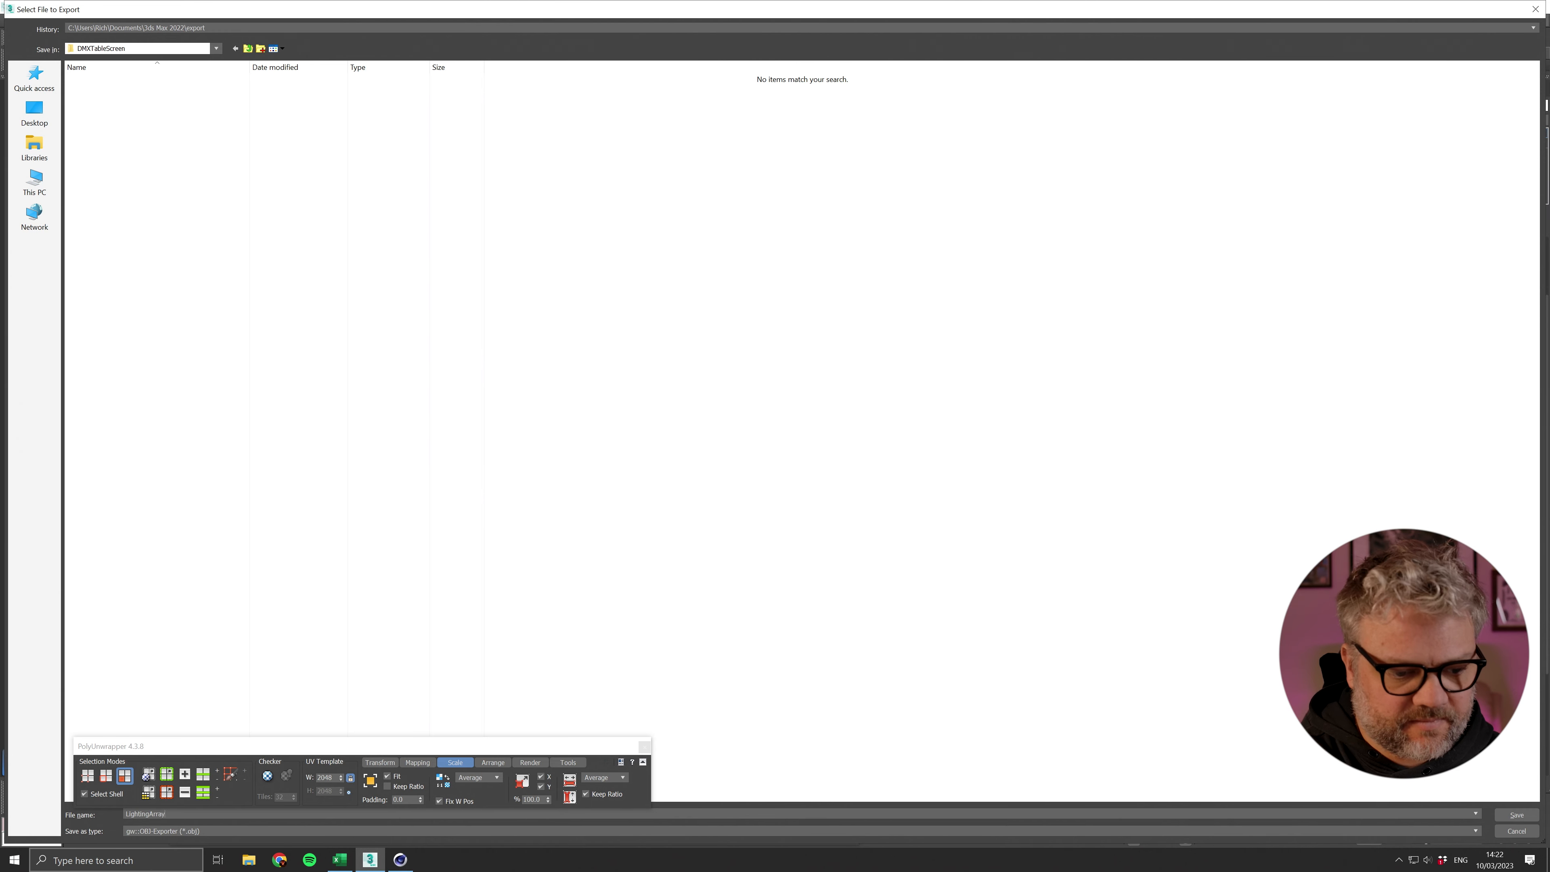
{"action": "key", "text": "Return"}
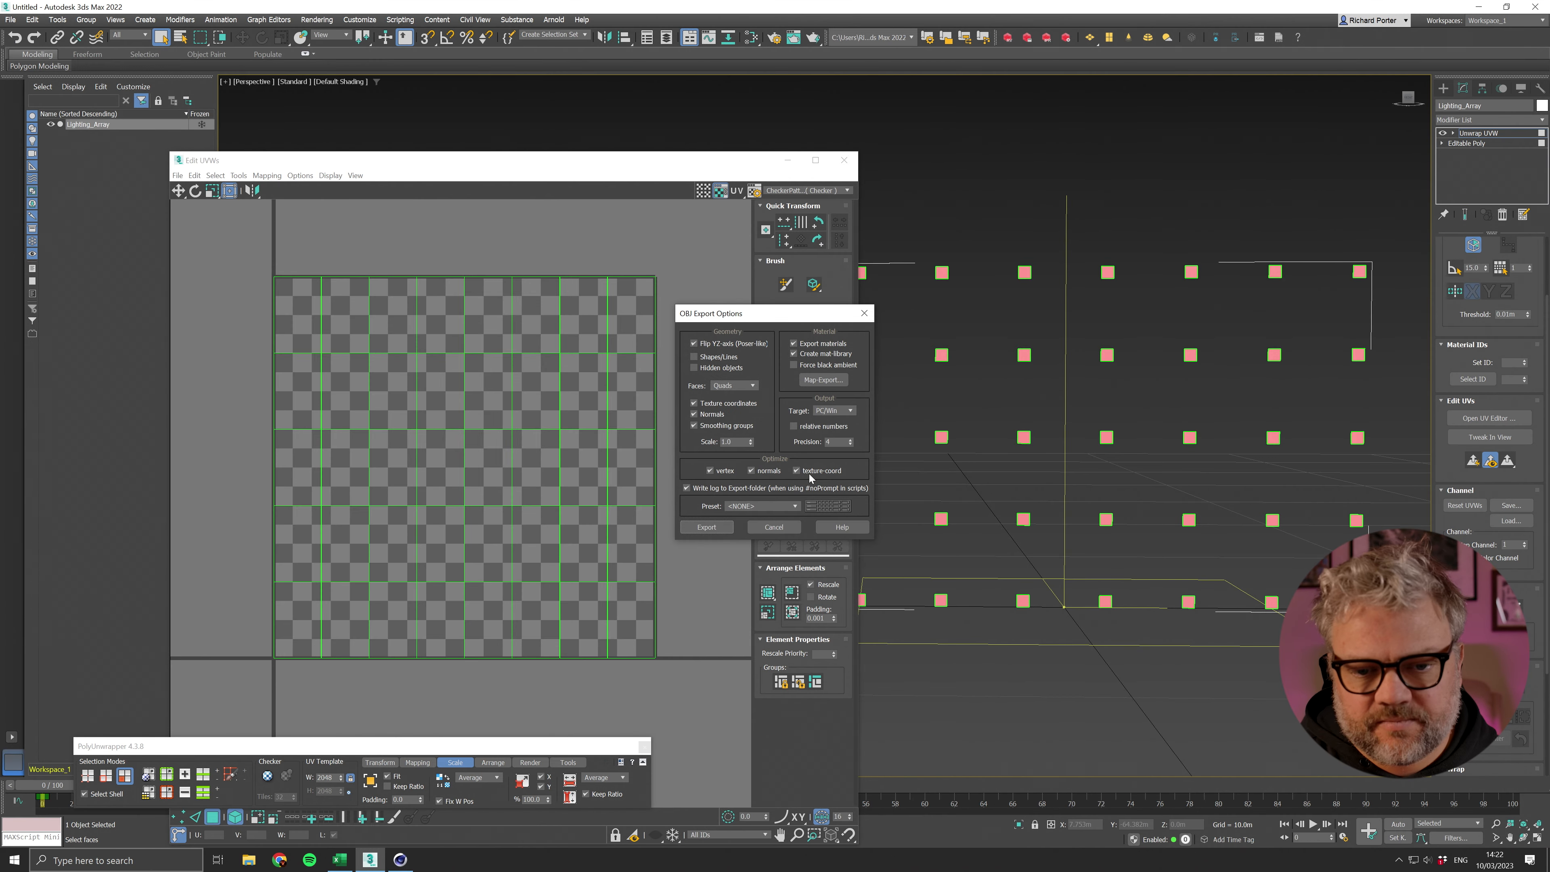
{"action": "left_click", "coordinate": [708, 527]}
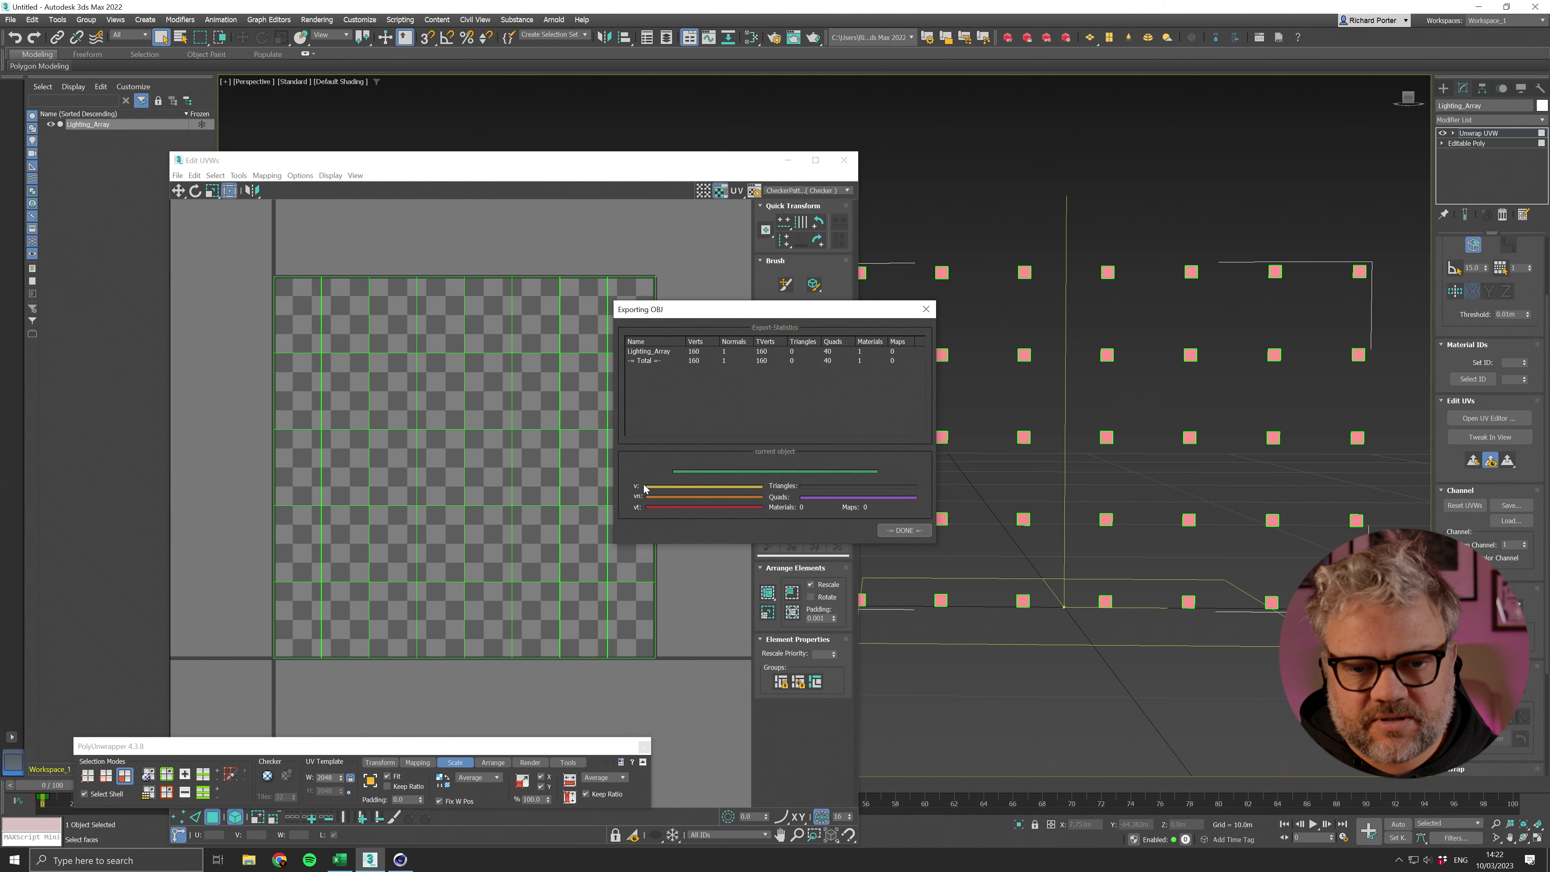
{"action": "left_click", "coordinate": [904, 530]}
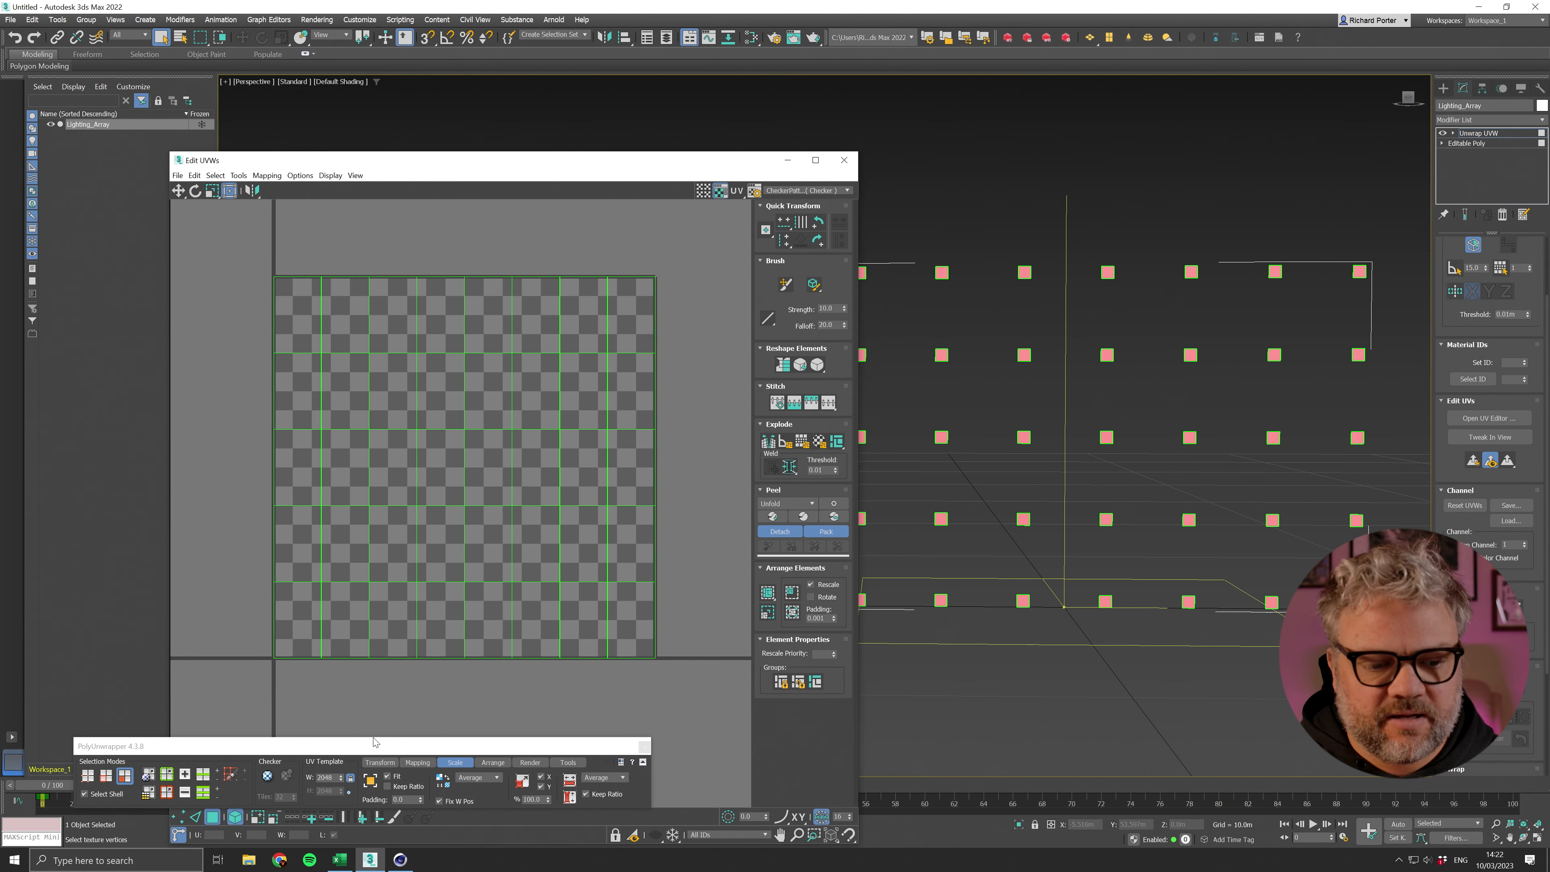
Step: Switch to Excel and arrange the blank workbook side by side with the Edit UVWs window
{"action": "left_click", "coordinate": [340, 860]}
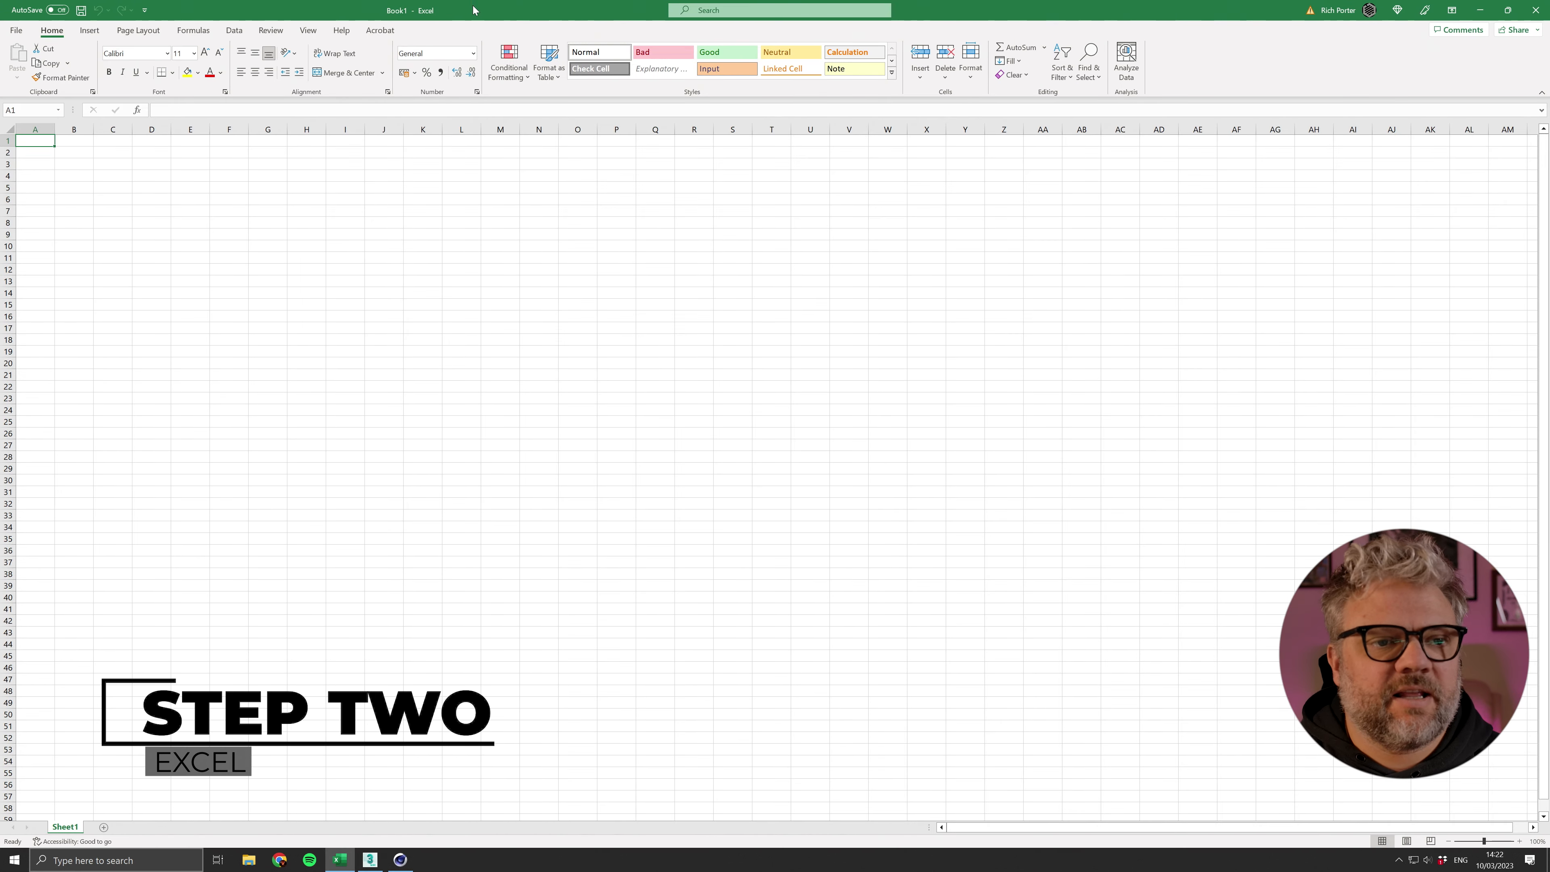
{"action": "left_click_drag", "start_coordinate": [423, 10], "coordinate": [294, 96]}
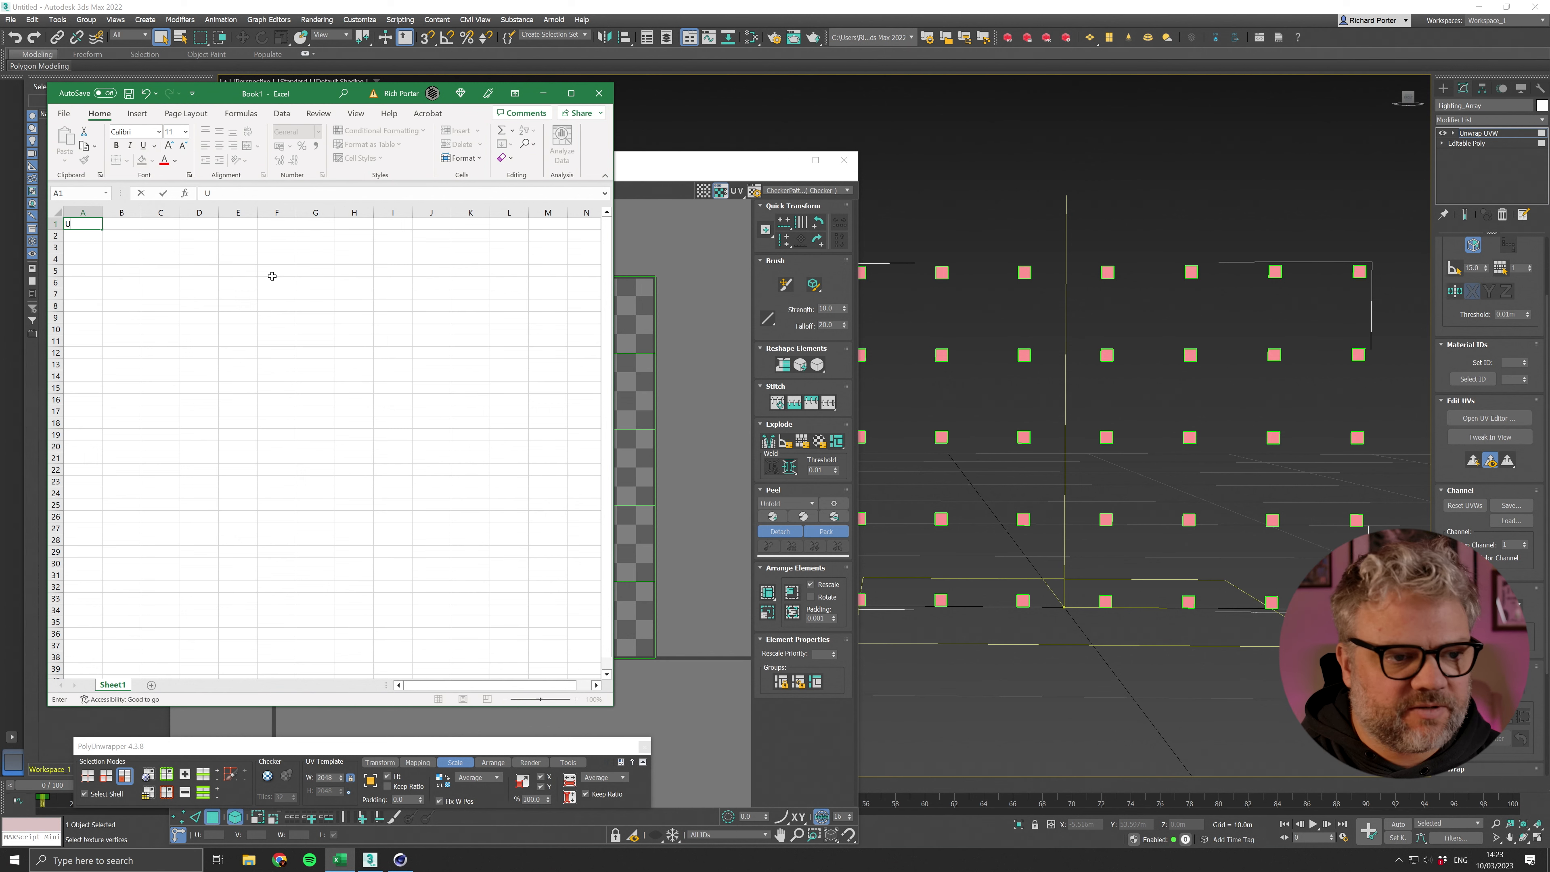
{"action": "left_click", "coordinate": [655, 163]}
{"action": "left_click_drag", "start_coordinate": [655, 163], "coordinate": [1187, 116]}
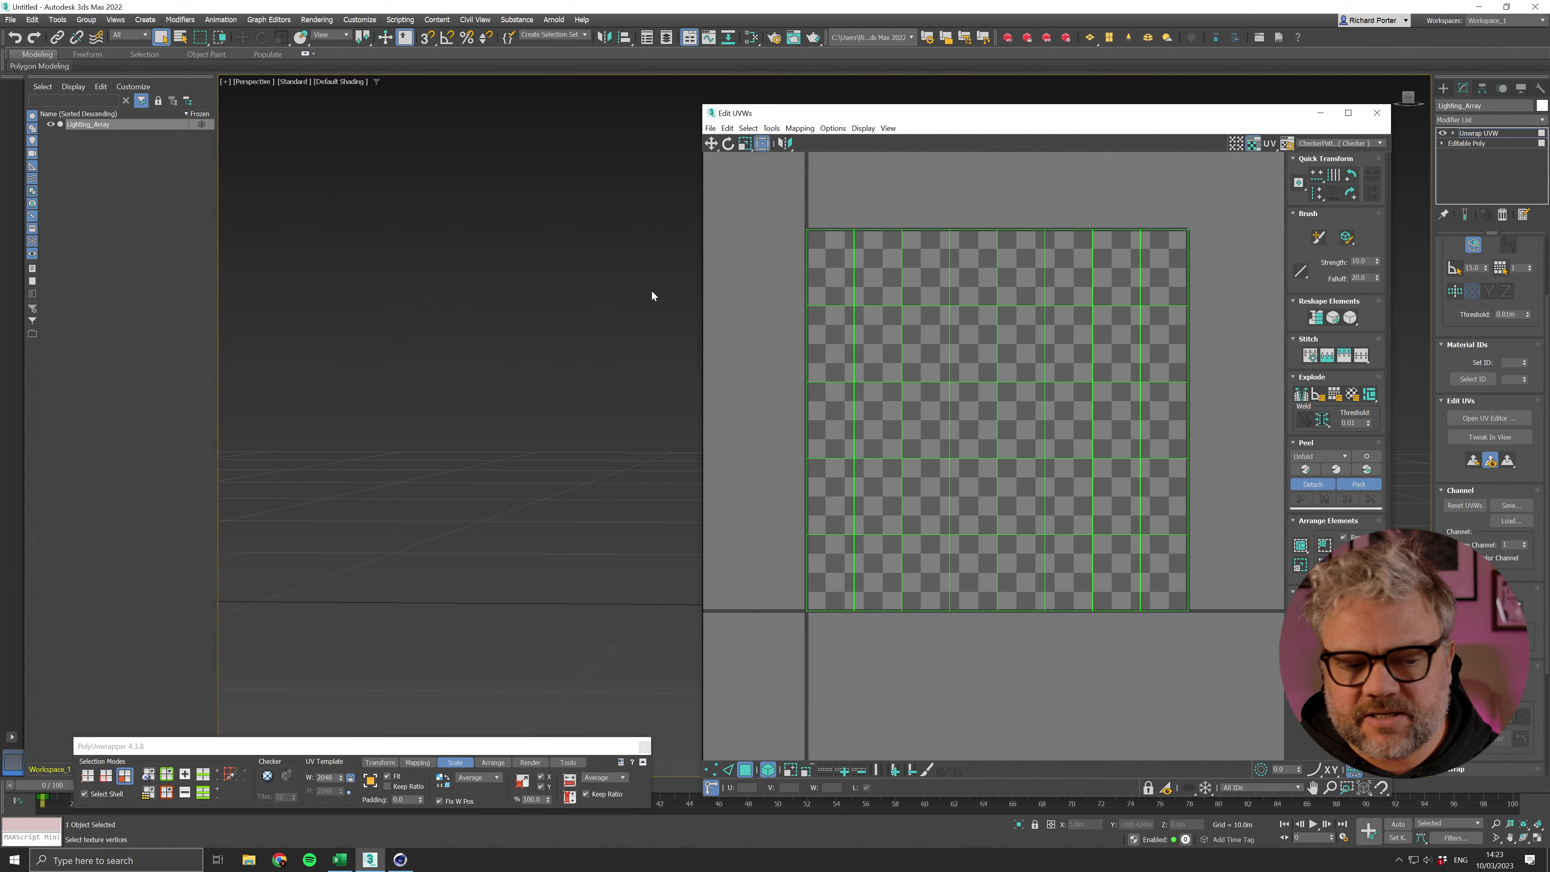
Step: Enter the column headings U in A1 and V in B1 of the Excel sheet
{"action": "key", "text": "alt+Tab"}
{"action": "type", "text": "U"}
{"action": "key", "text": "Tab"}
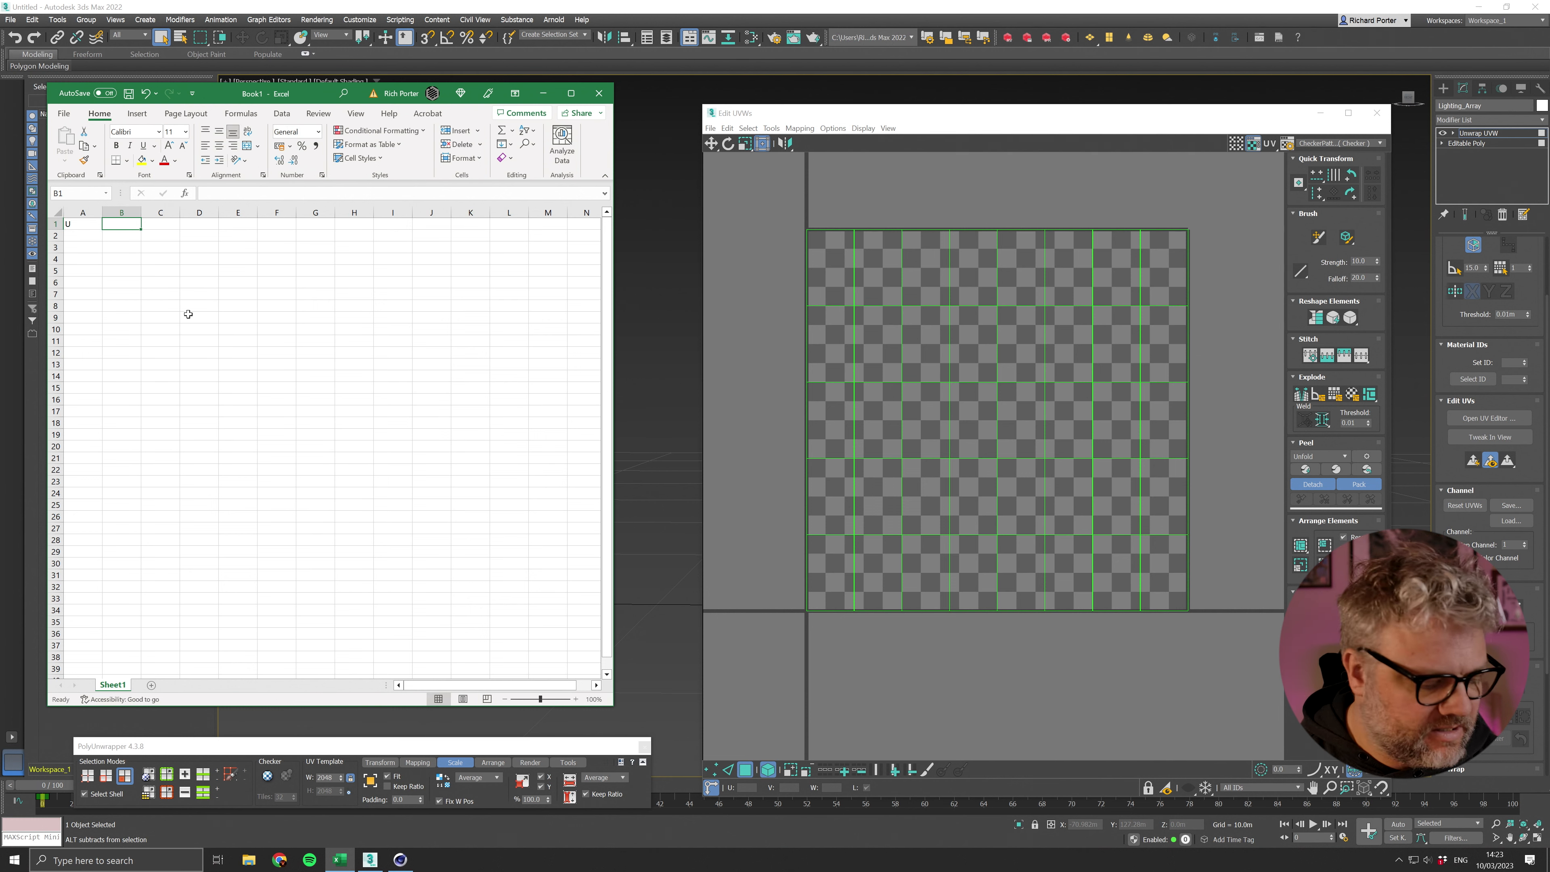
{"action": "type", "text": "V"}
Step: Examine the UV grid's numbering by selecting the first two shells of the top row and the fourth shell down the first column
{"action": "left_click", "coordinate": [1251, 273]}
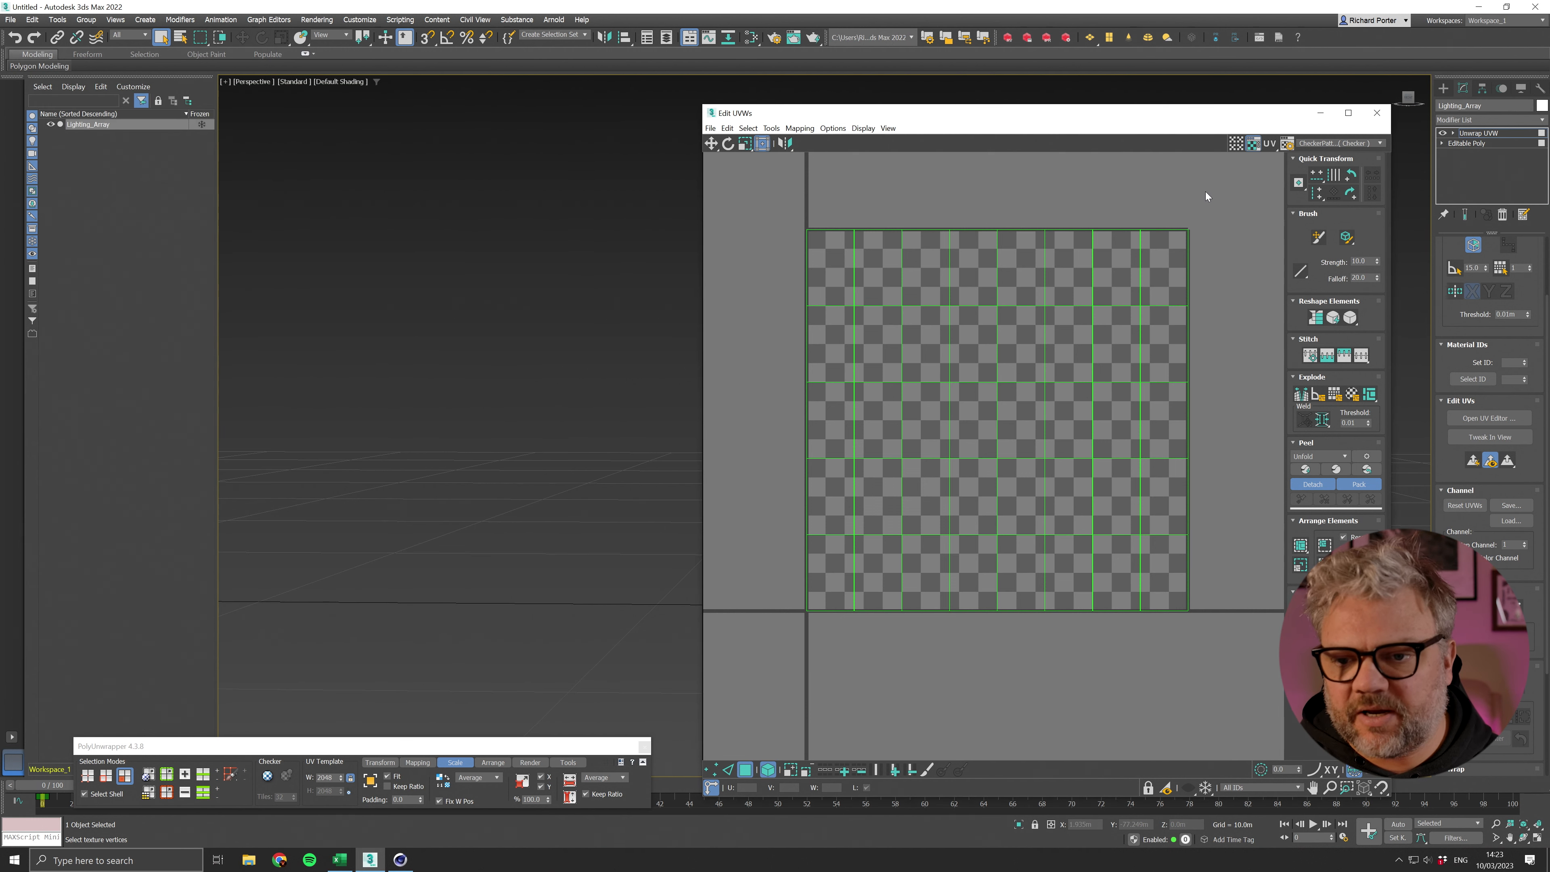
{"action": "key", "text": "alt+Tab"}
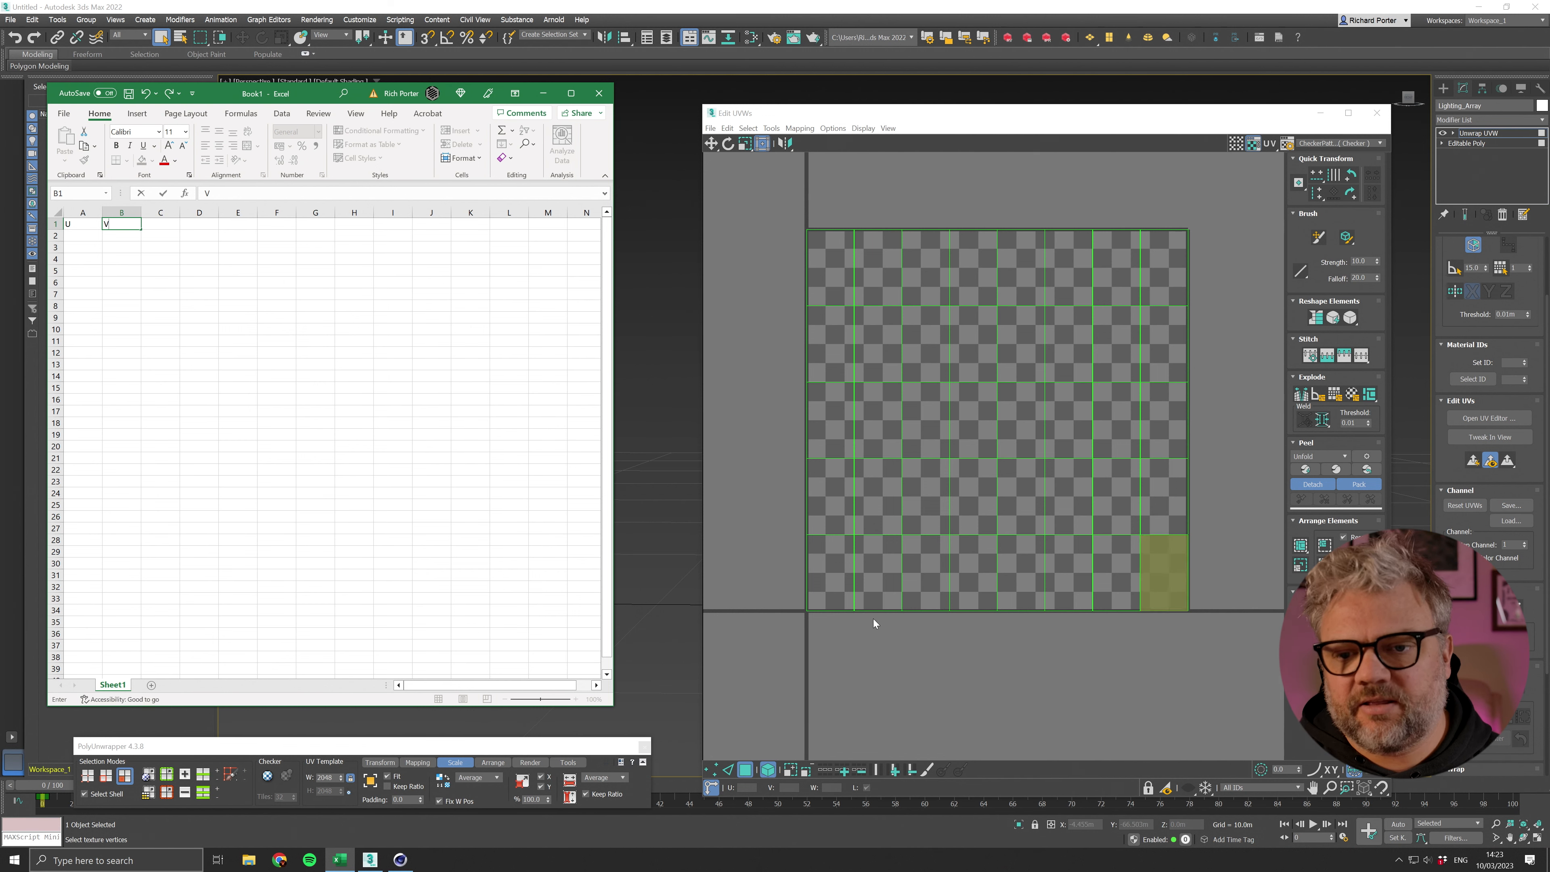
{"action": "left_click", "coordinate": [827, 219]}
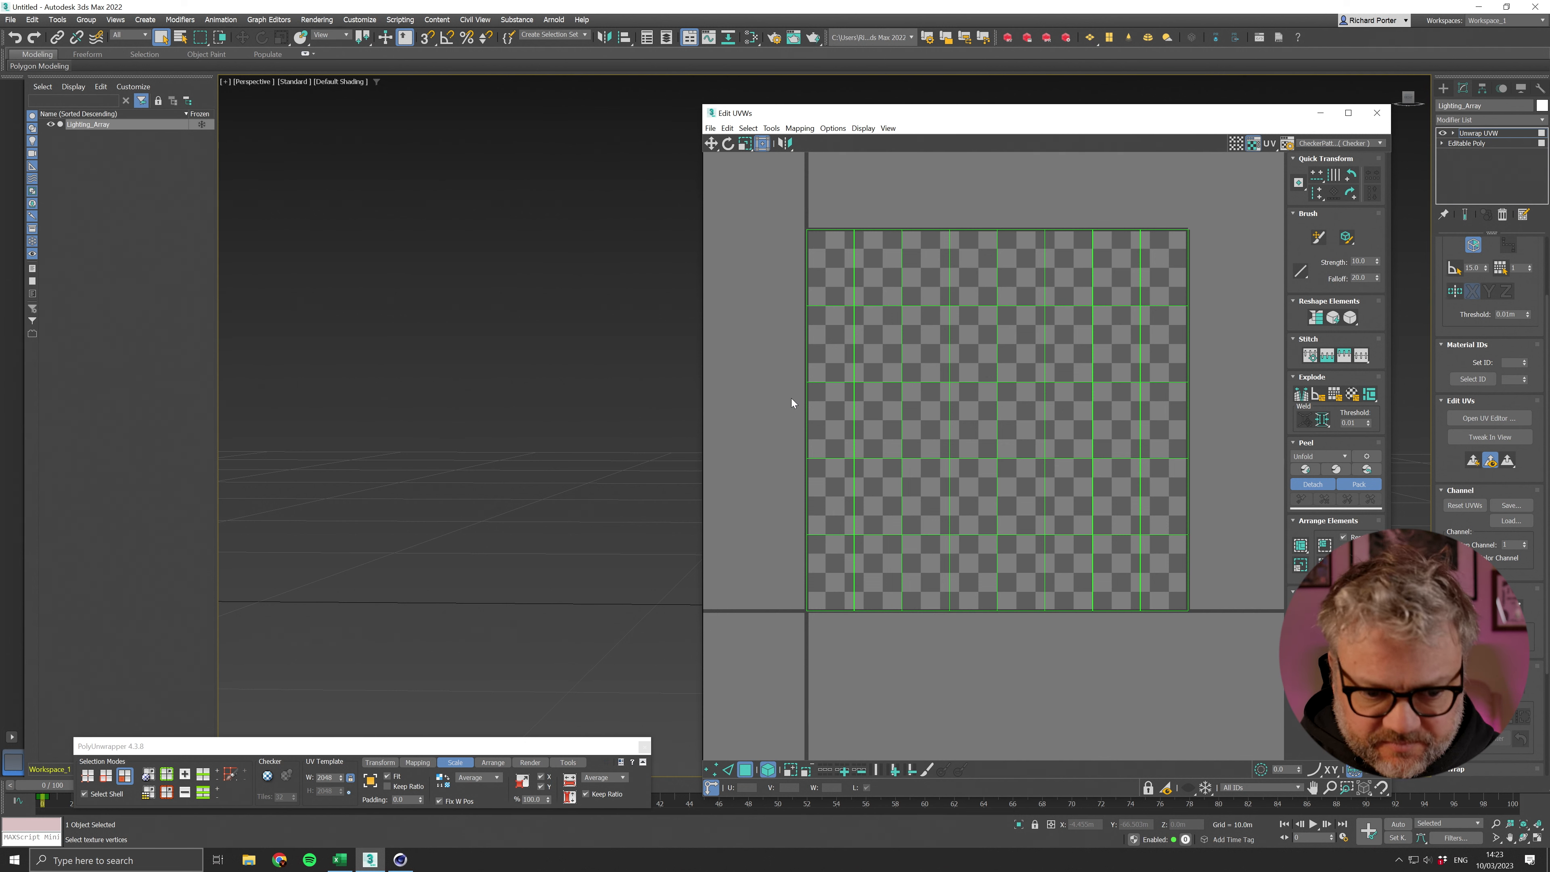
{"action": "left_click", "coordinate": [829, 266]}
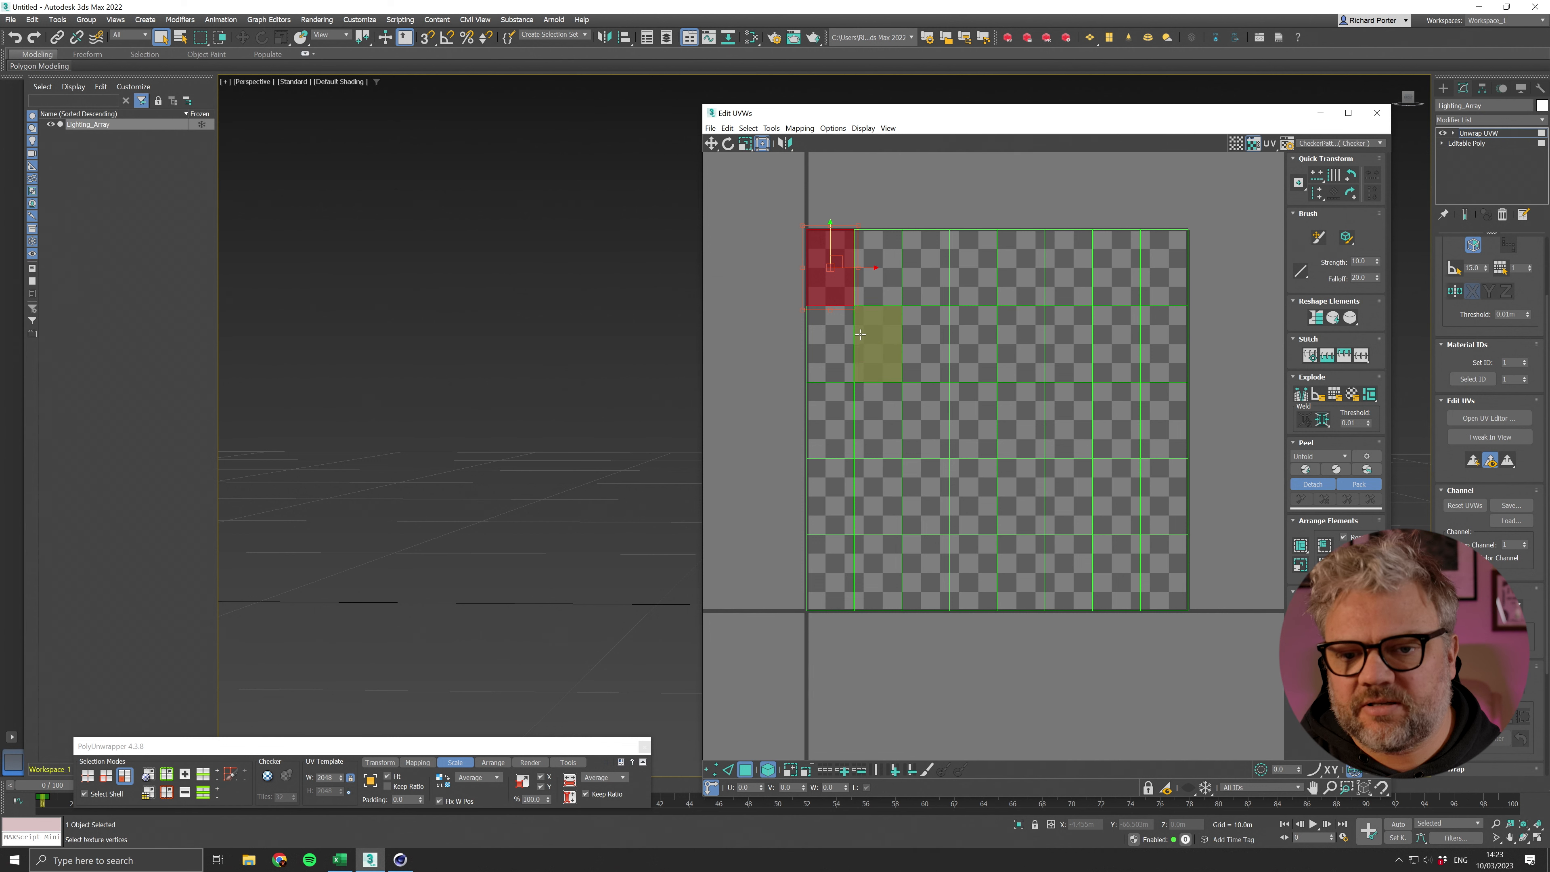
{"action": "left_click", "coordinate": [894, 266]}
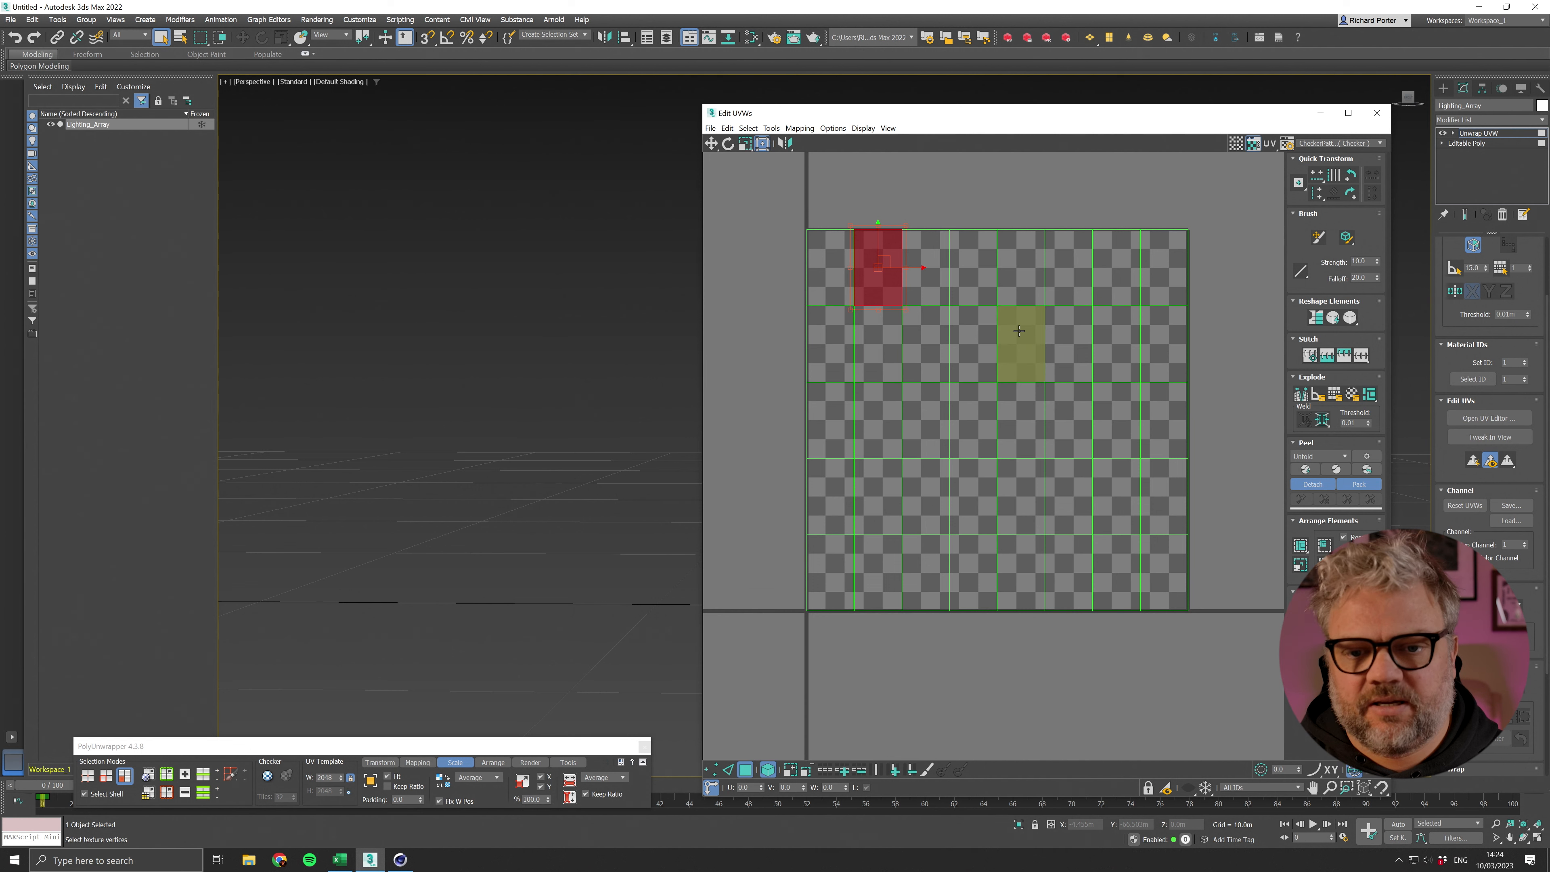
{"action": "left_click", "coordinate": [827, 511]}
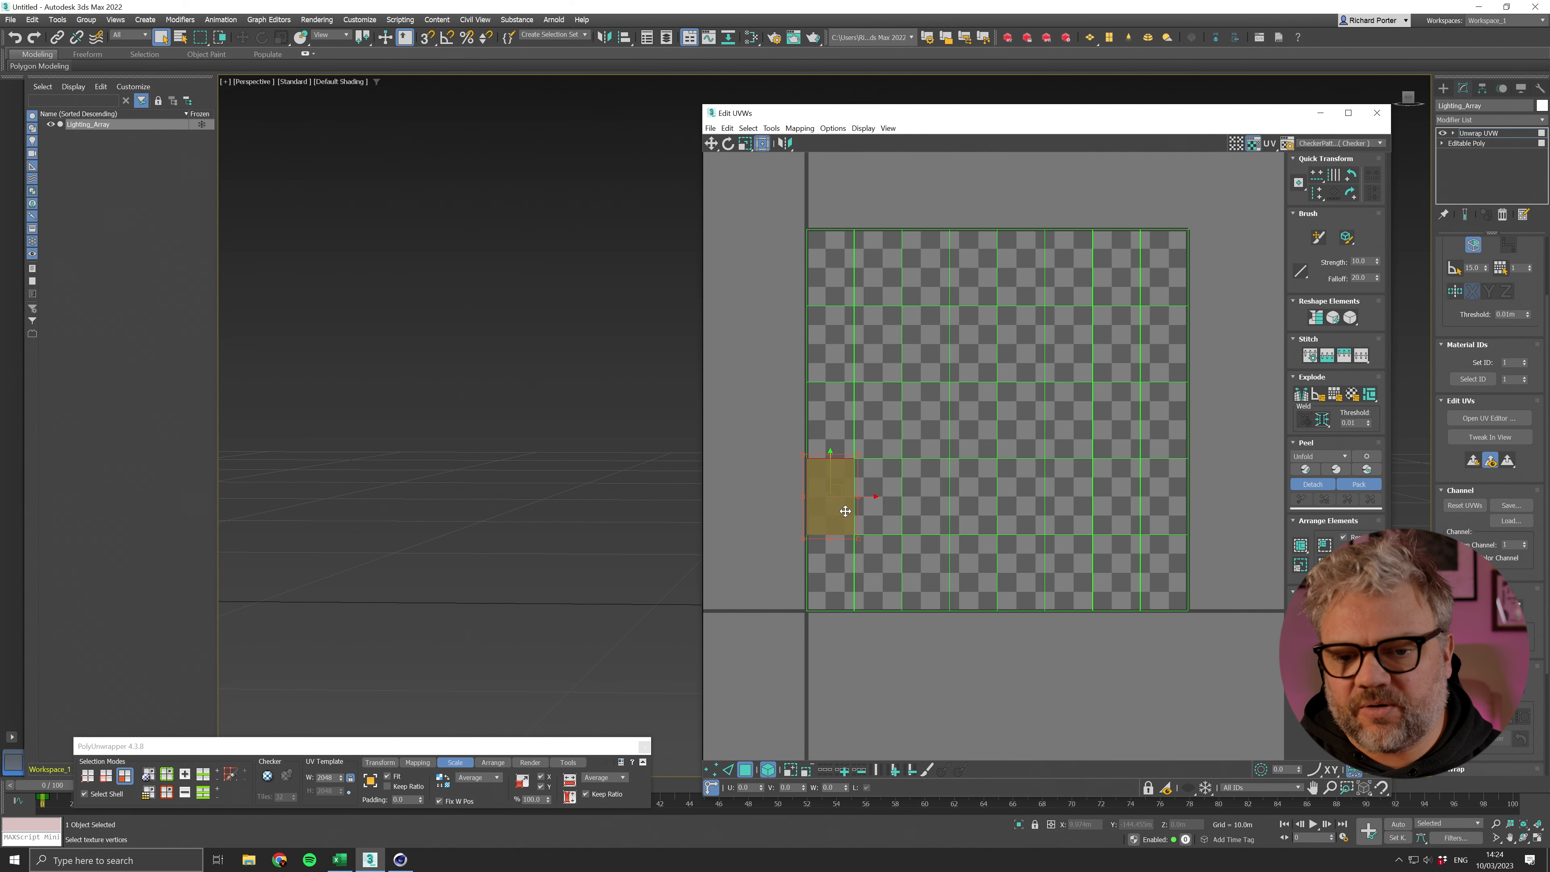
Step: Switch to Excel and add the column headings Universe in C1 and Channel in D1
{"action": "key", "text": "alt+Tab"}
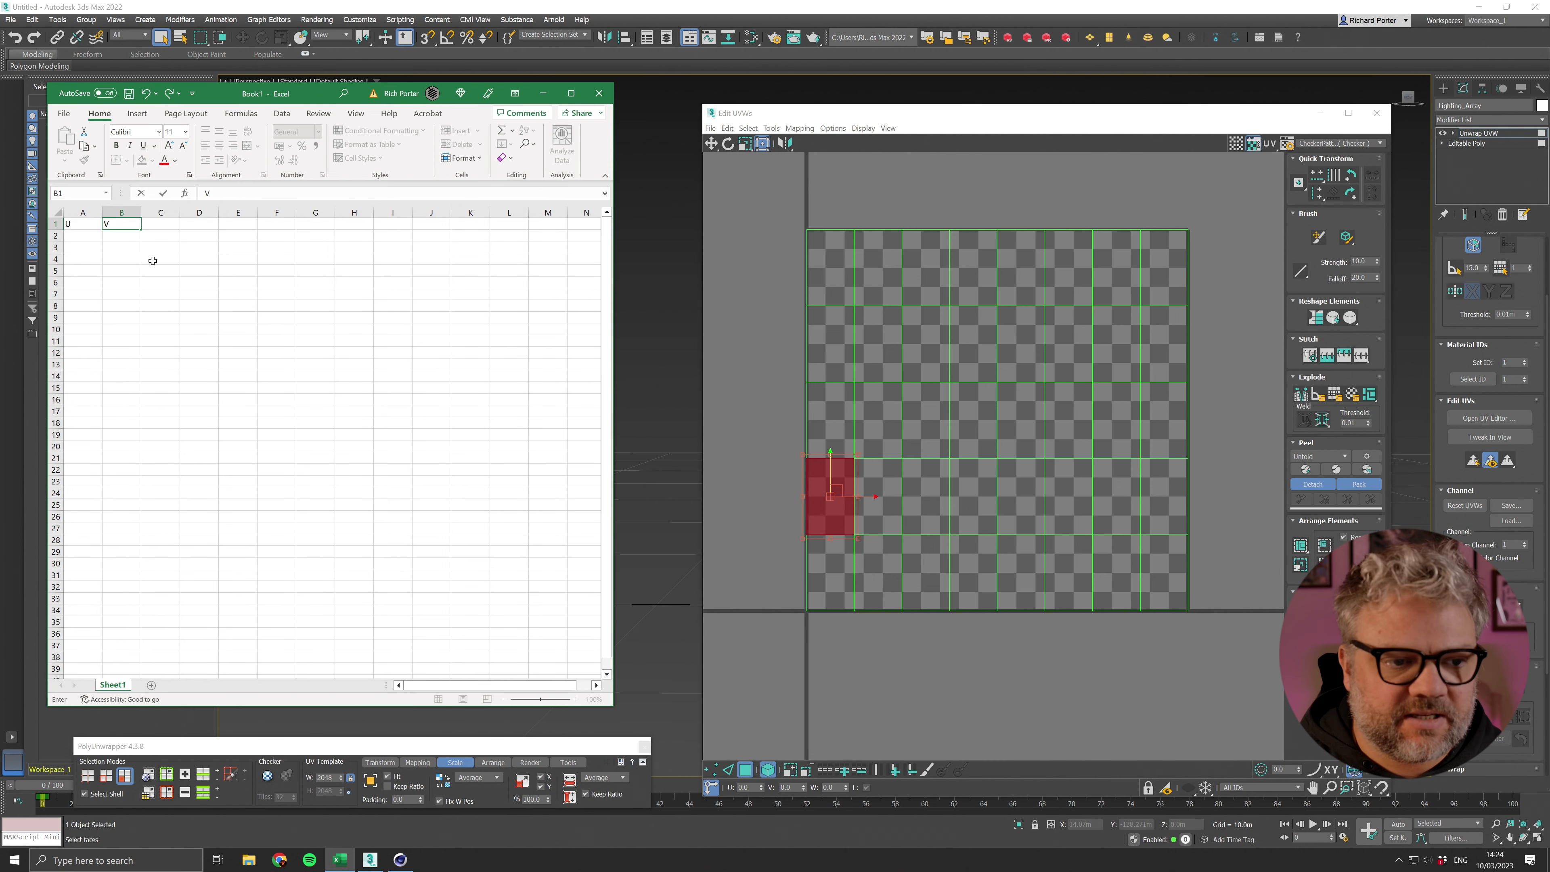
{"action": "left_click", "coordinate": [75, 234]}
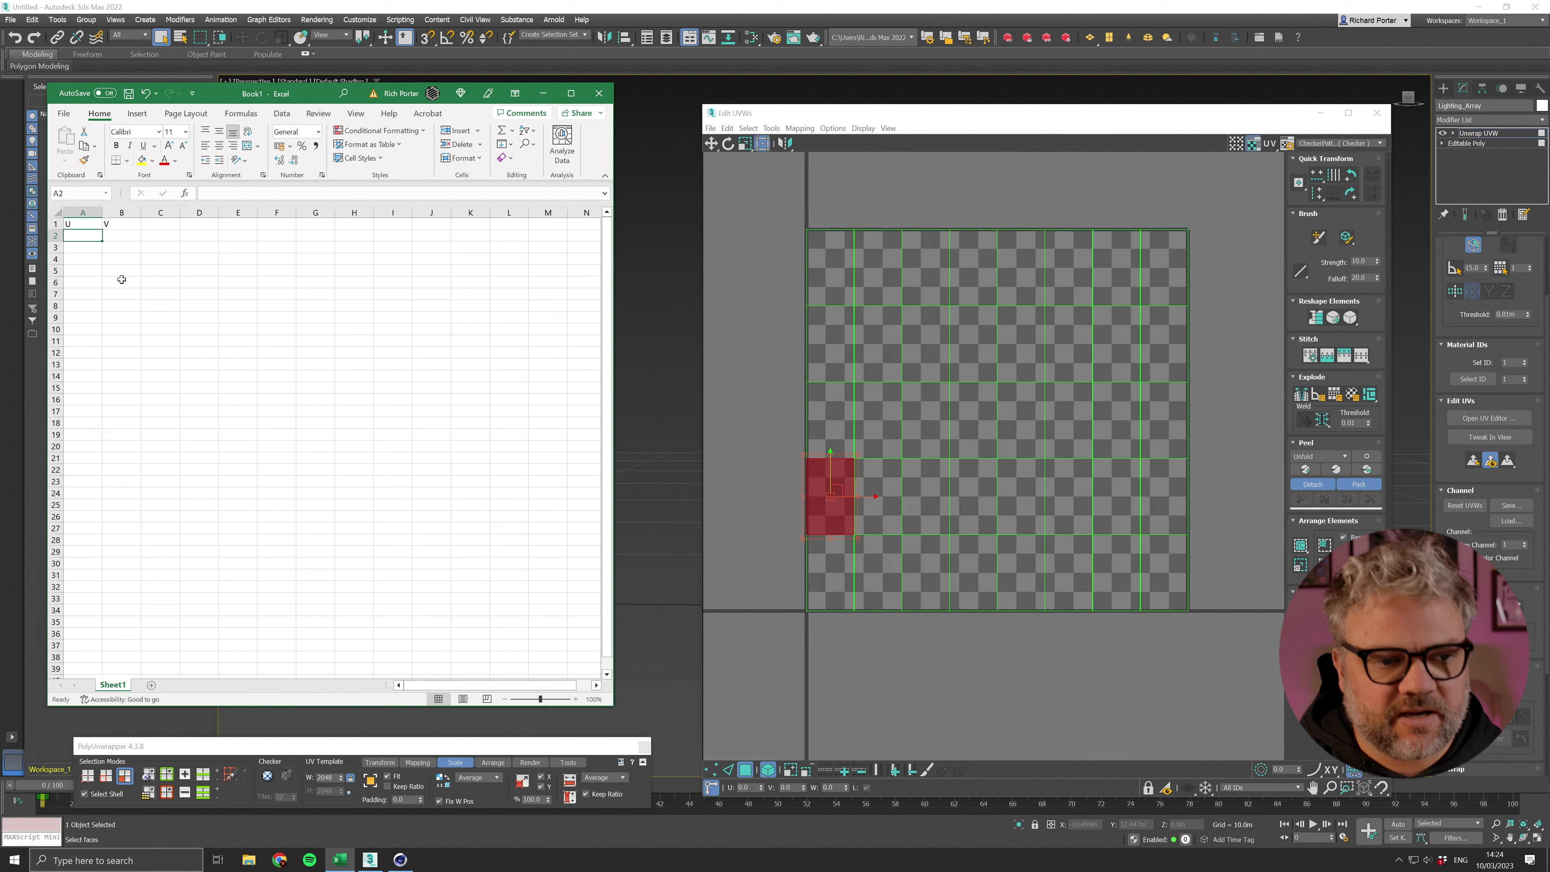
{"action": "left_click_drag", "start_coordinate": [72, 236], "coordinate": [70, 412]}
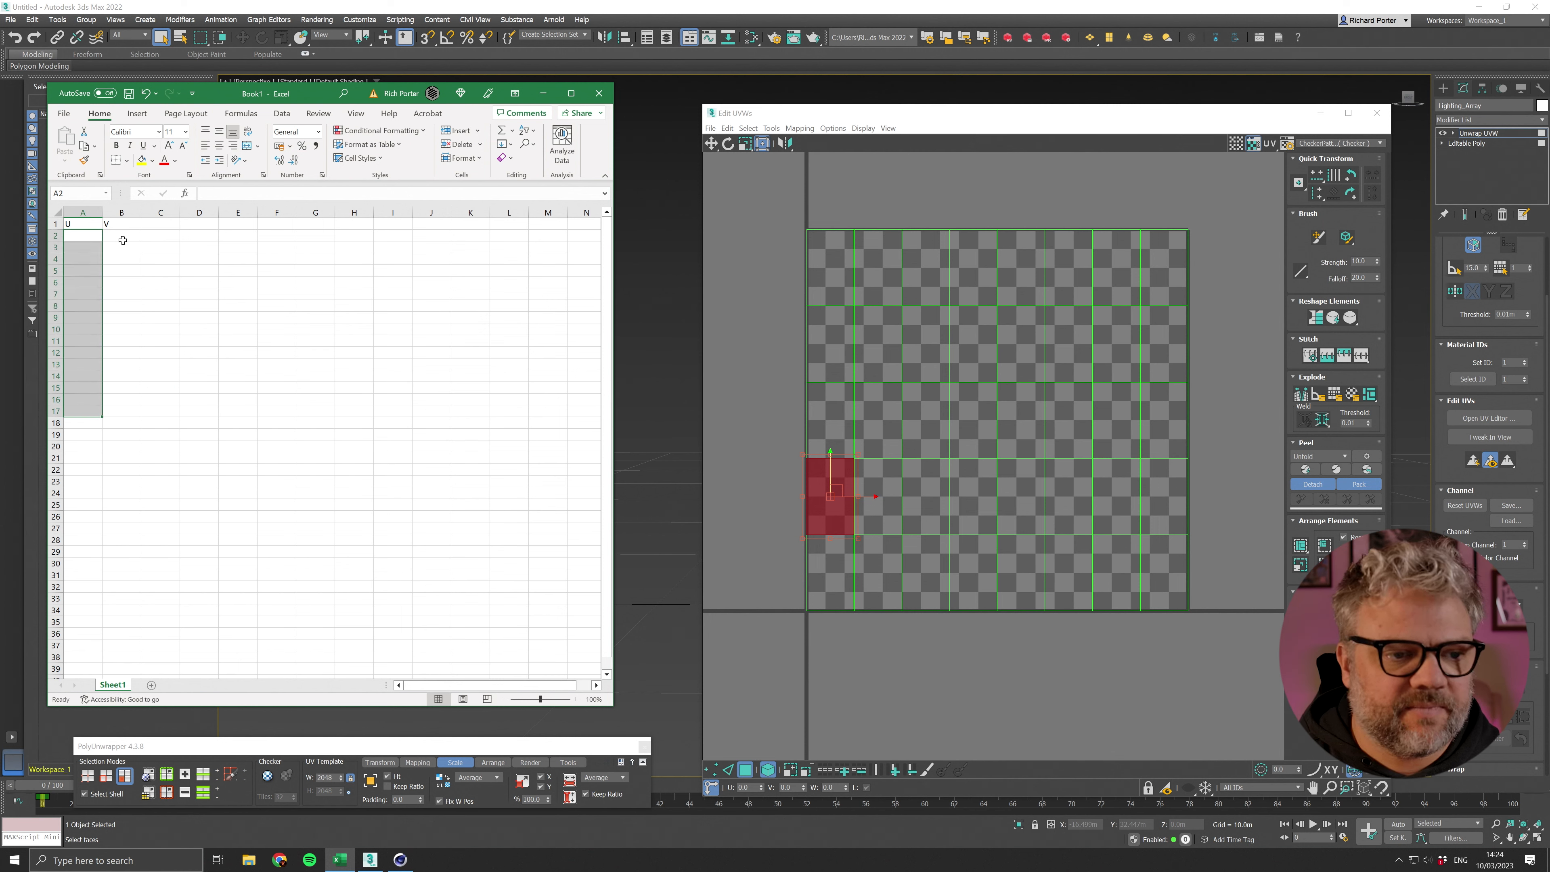
{"action": "left_click", "coordinate": [161, 224]}
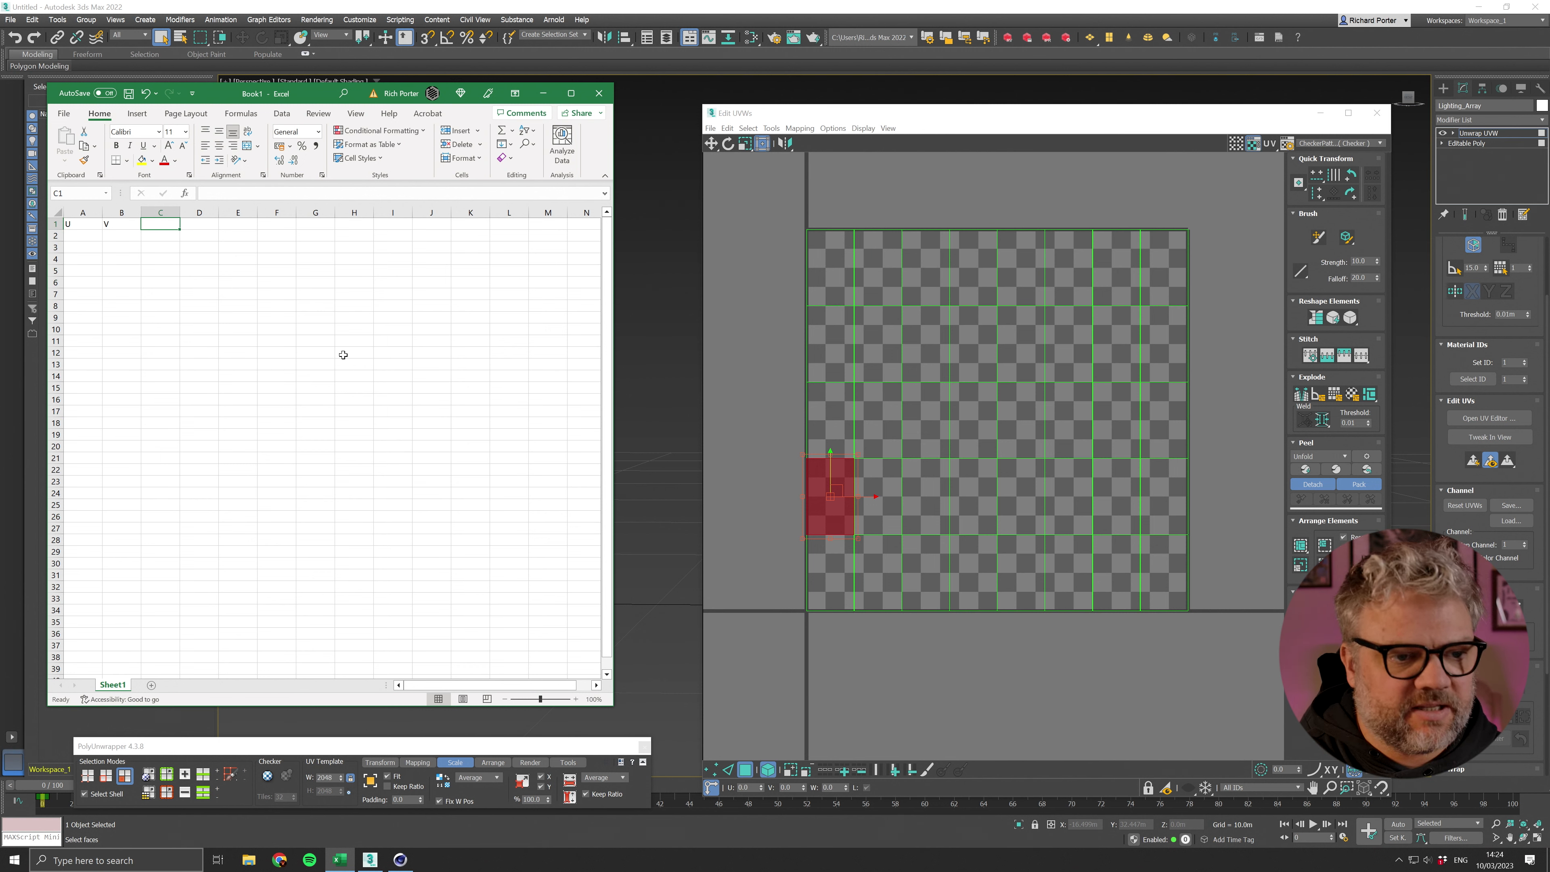
{"action": "type", "text": "U"}
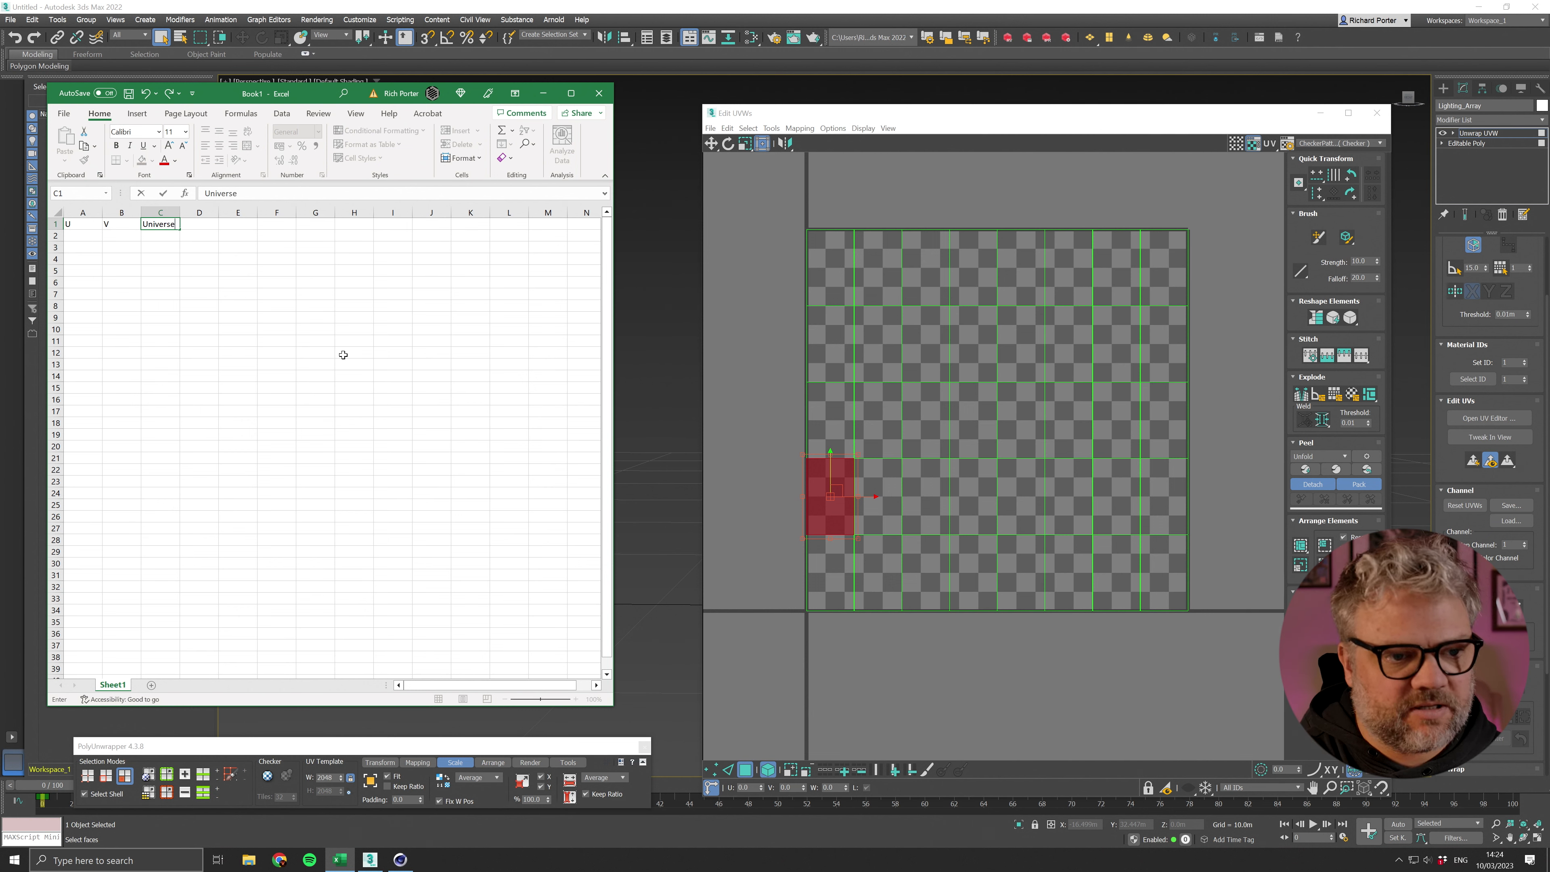
{"action": "type", "text": "niverse"}
{"action": "key", "text": "Return"}
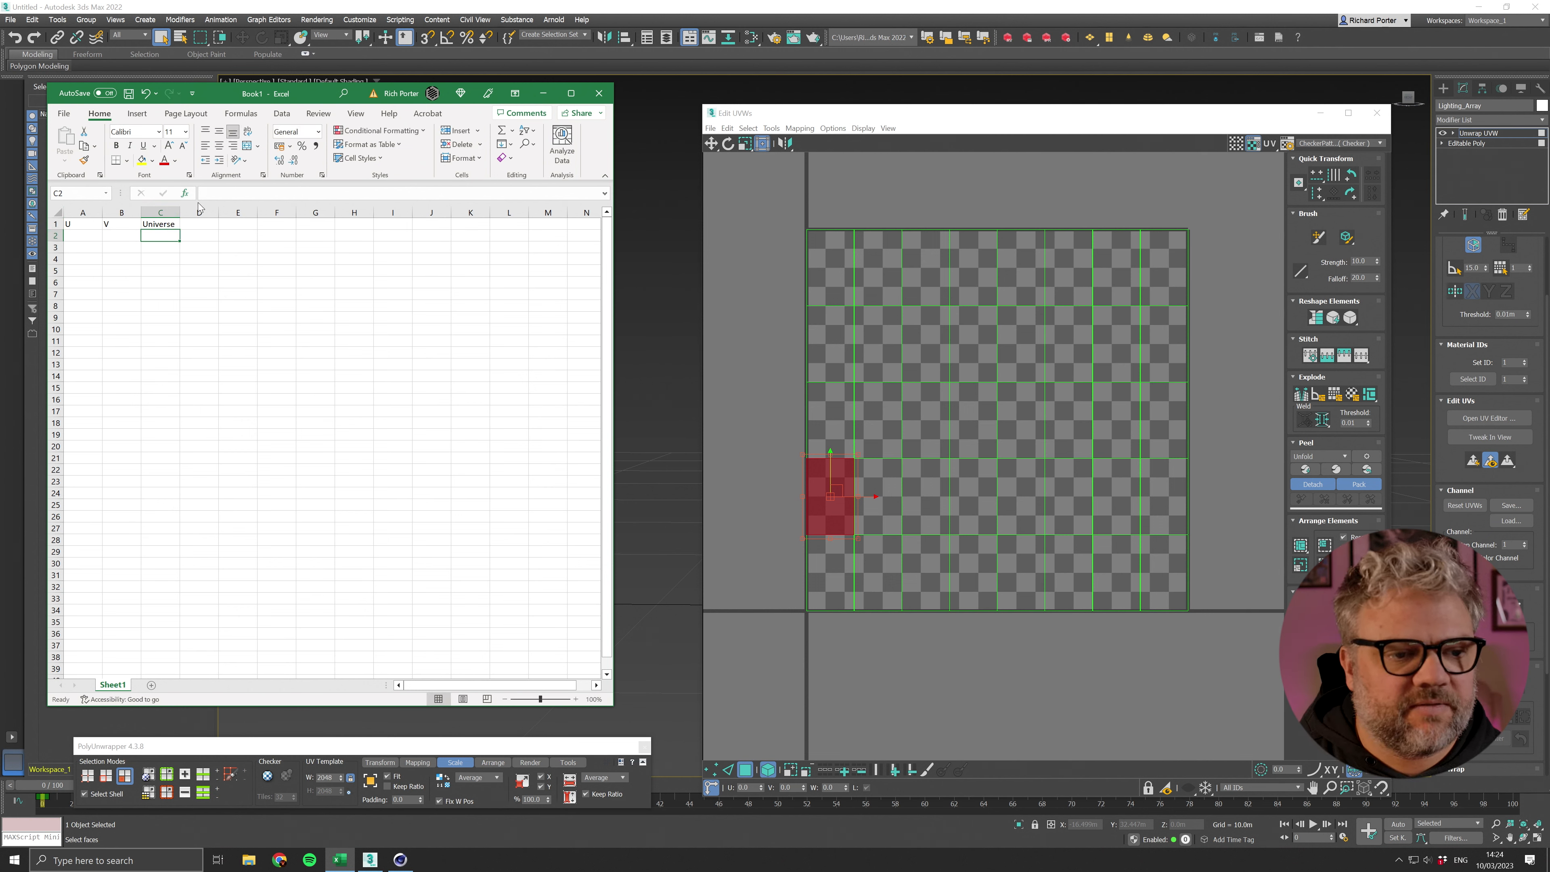
{"action": "left_click", "coordinate": [197, 225]}
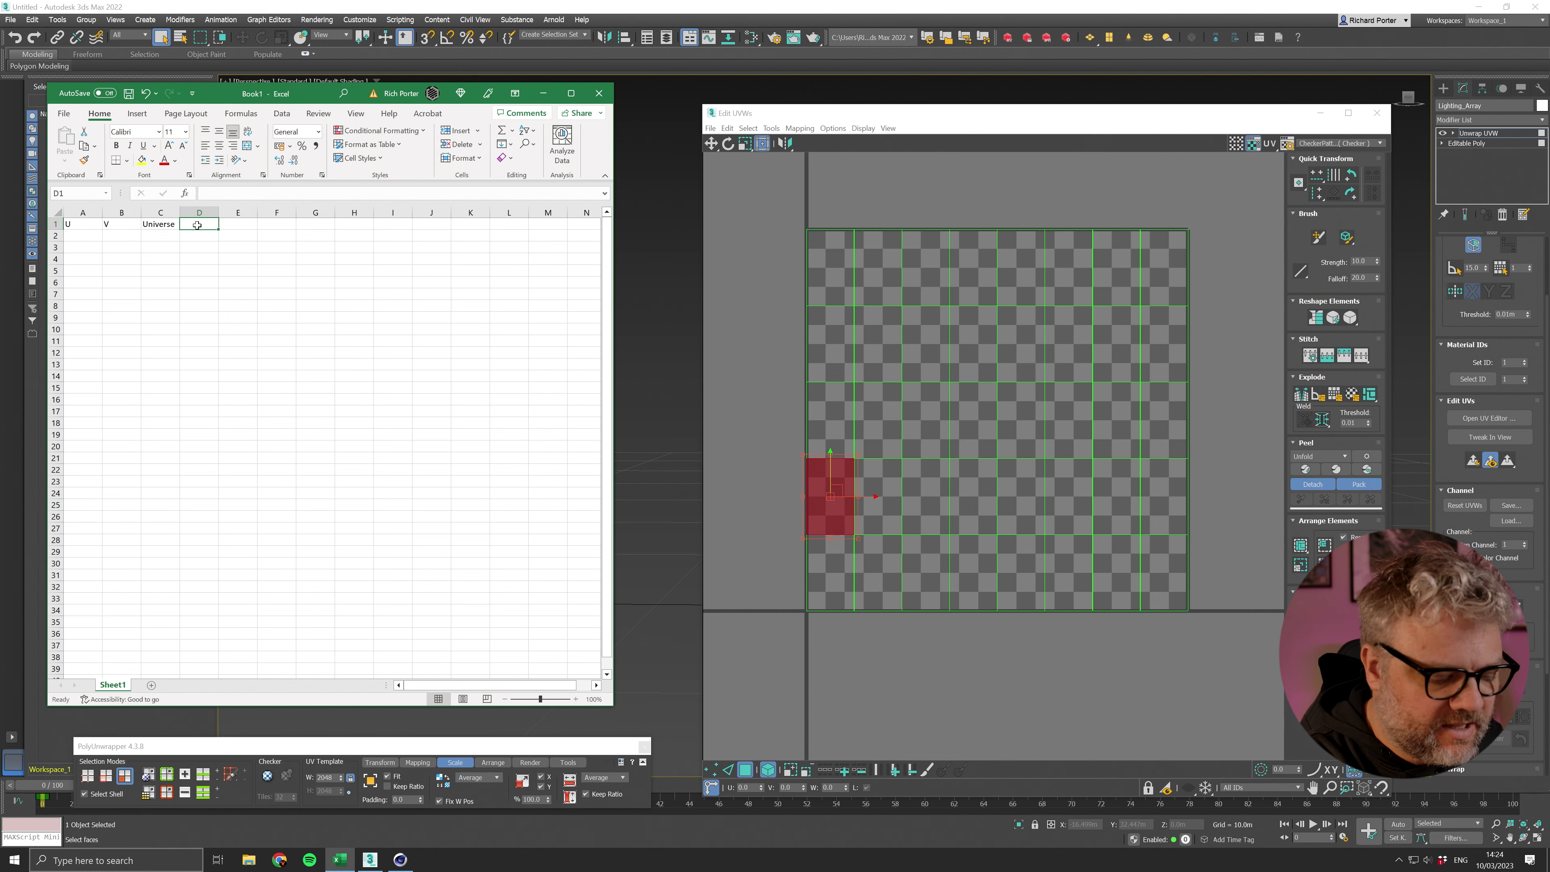
{"action": "type", "text": "Channel"}
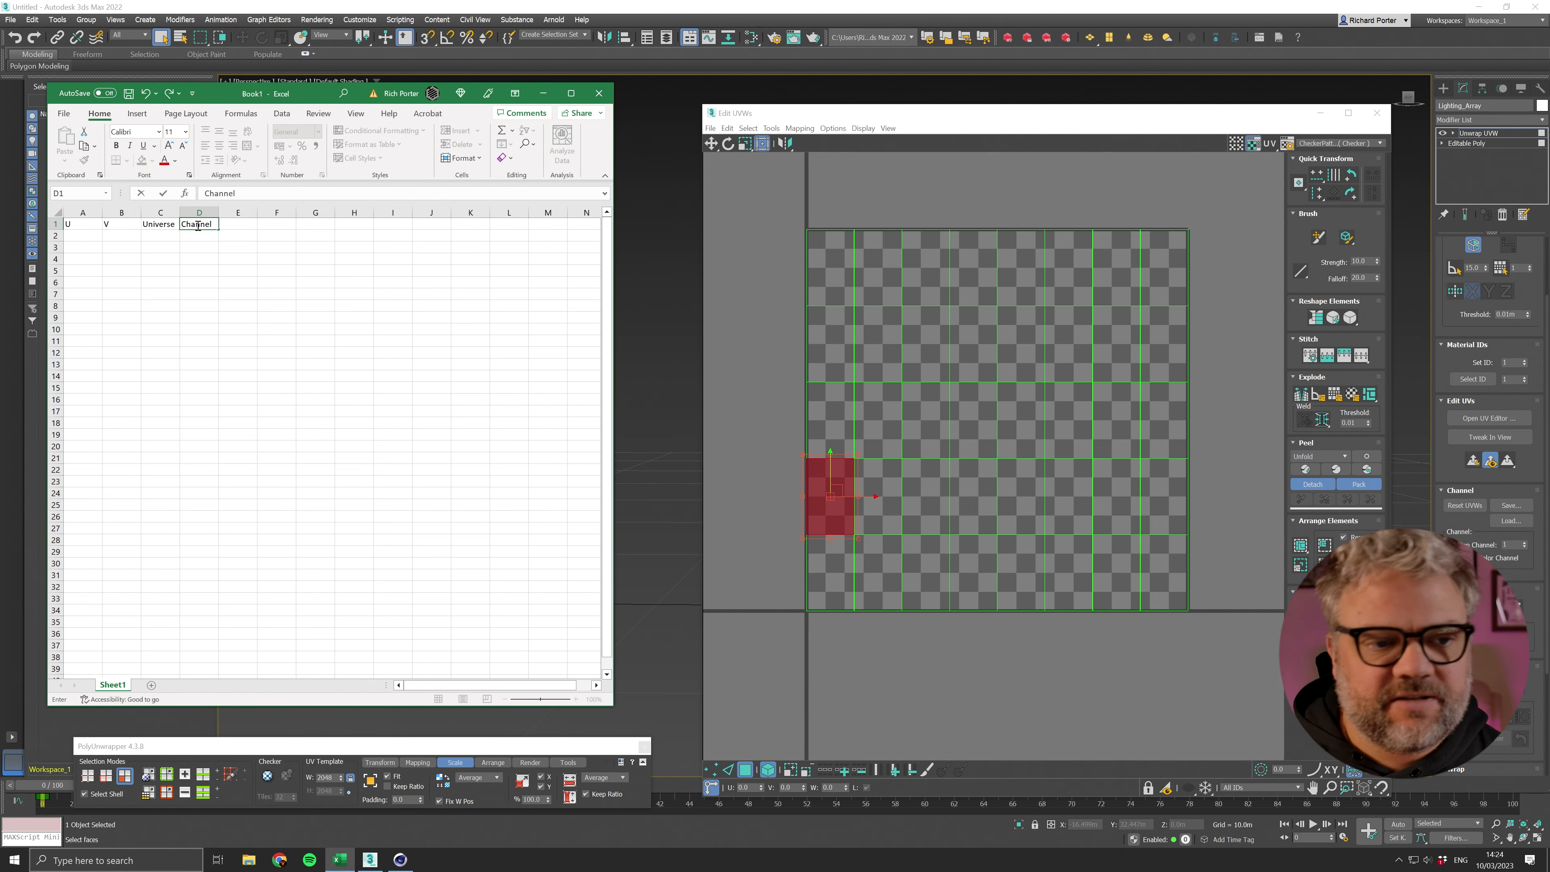
{"action": "key", "text": "Return"}
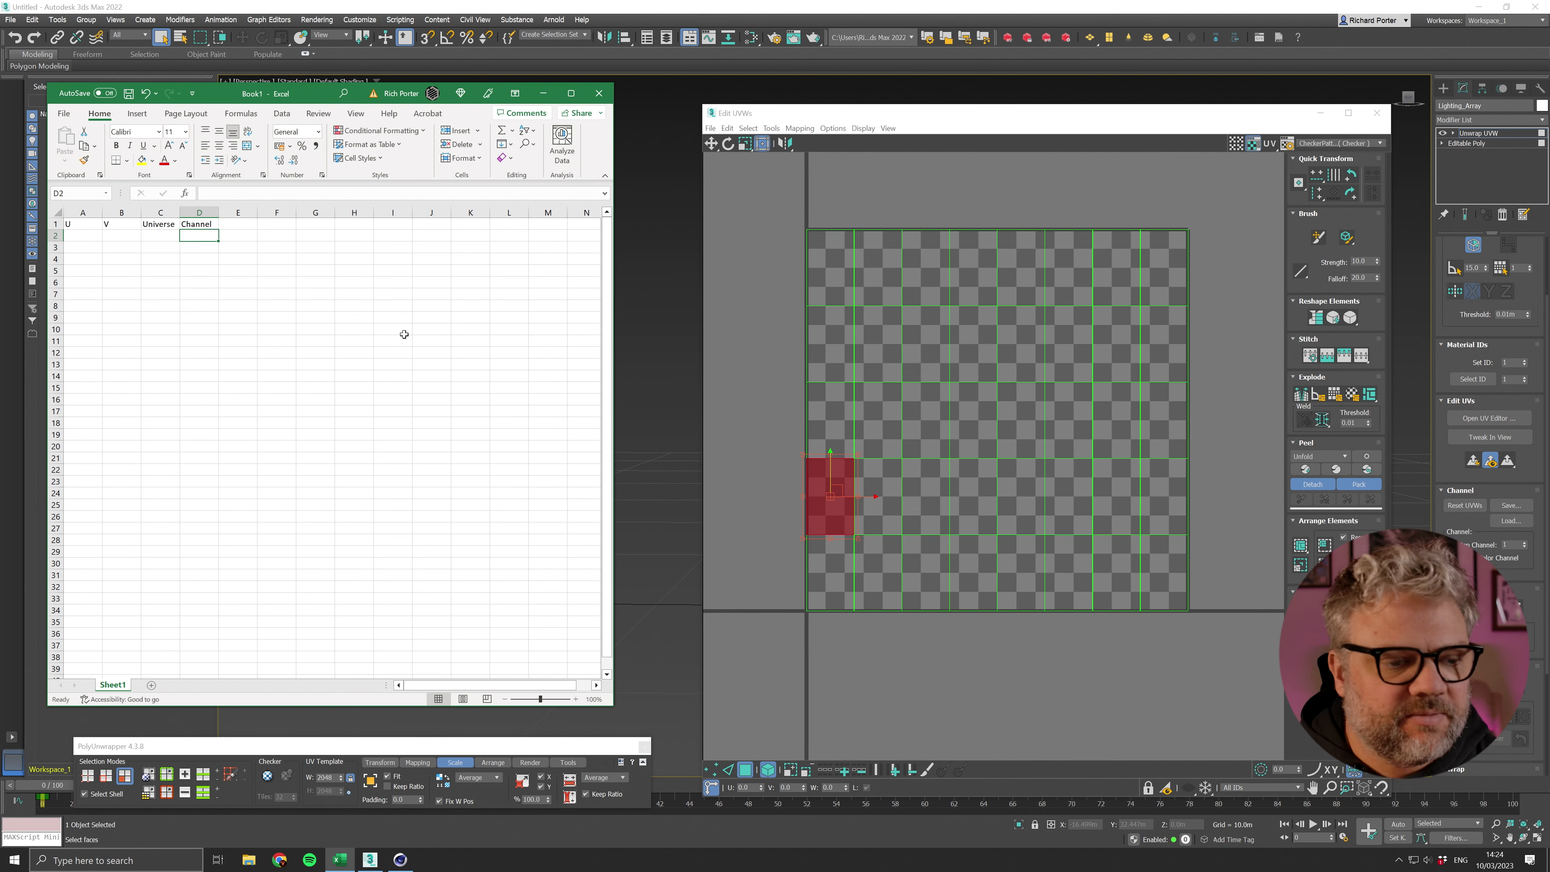
Step: Fill in the first data row with Universe 1 in C2 and Channel 1 in D2
{"action": "left_click", "coordinate": [157, 236]}
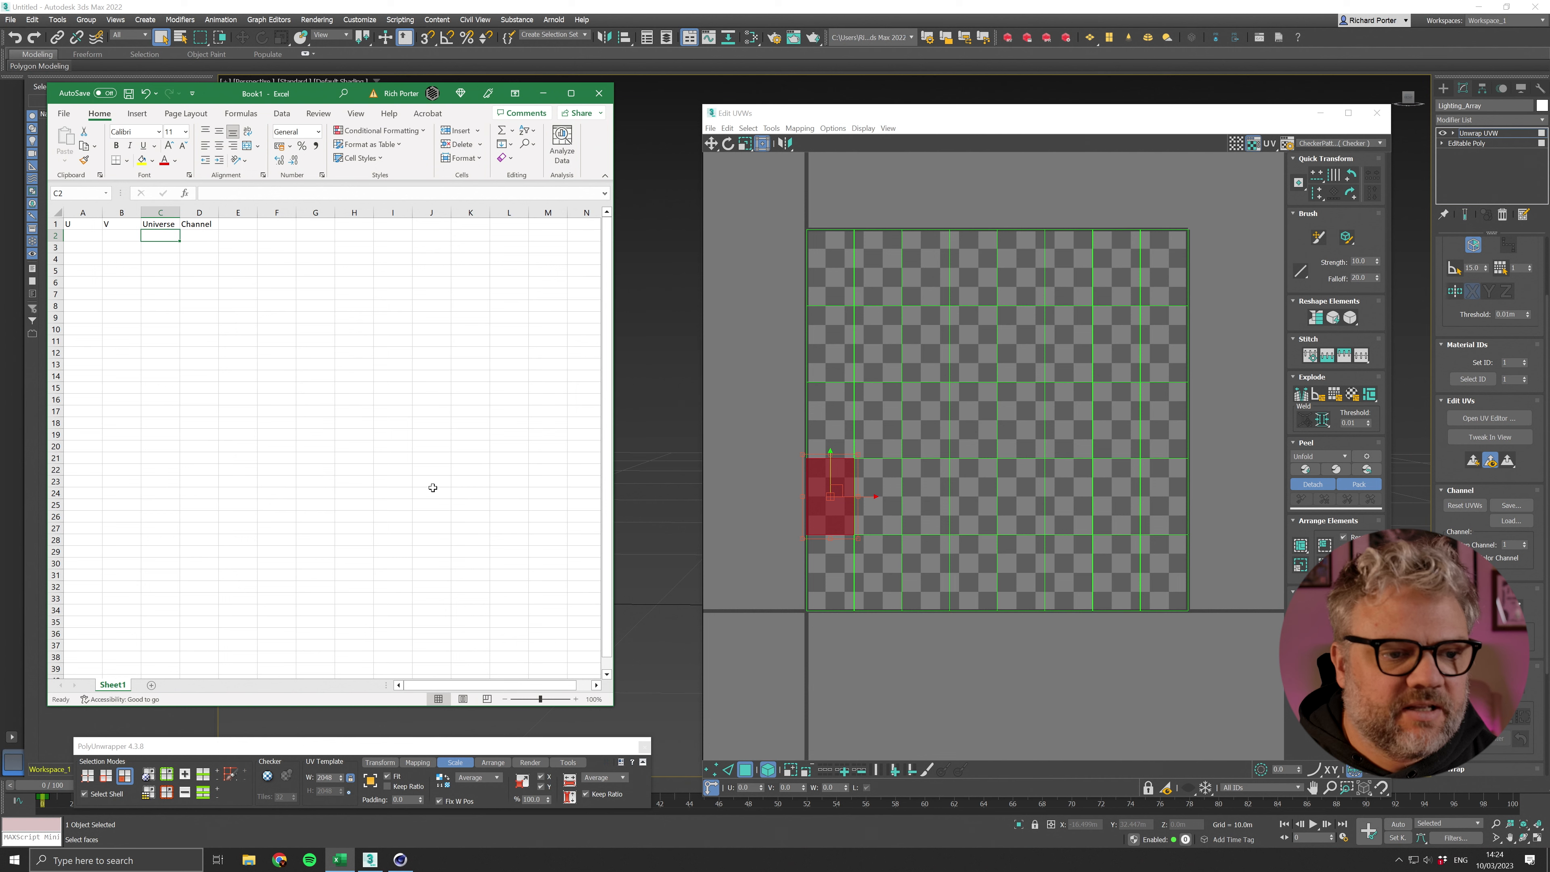
{"action": "left_click", "coordinate": [785, 279]}
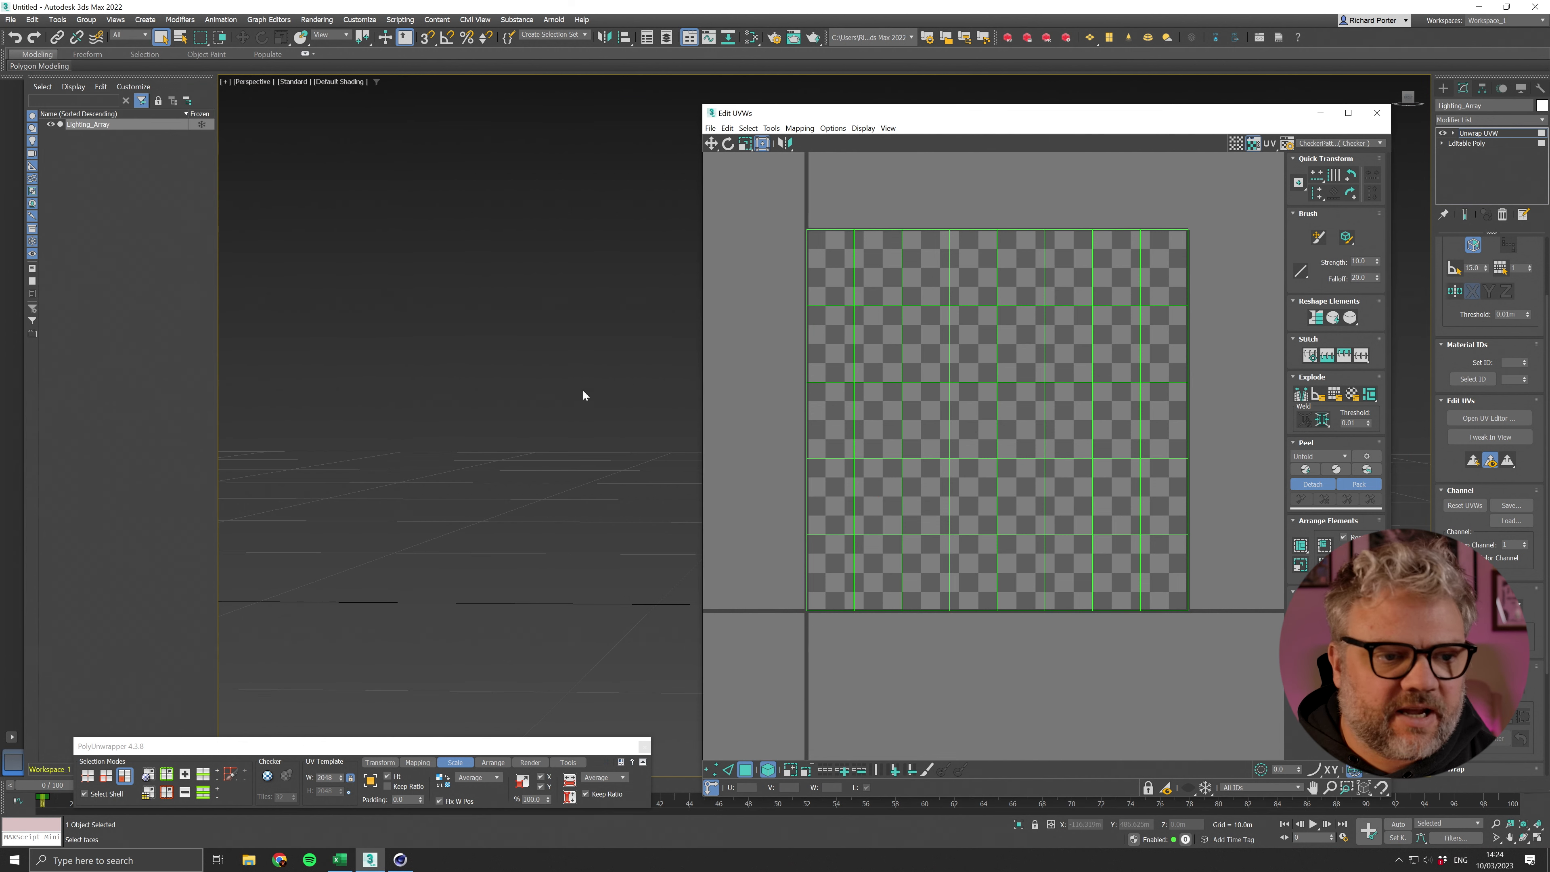
{"action": "key", "text": "alt+Tab"}
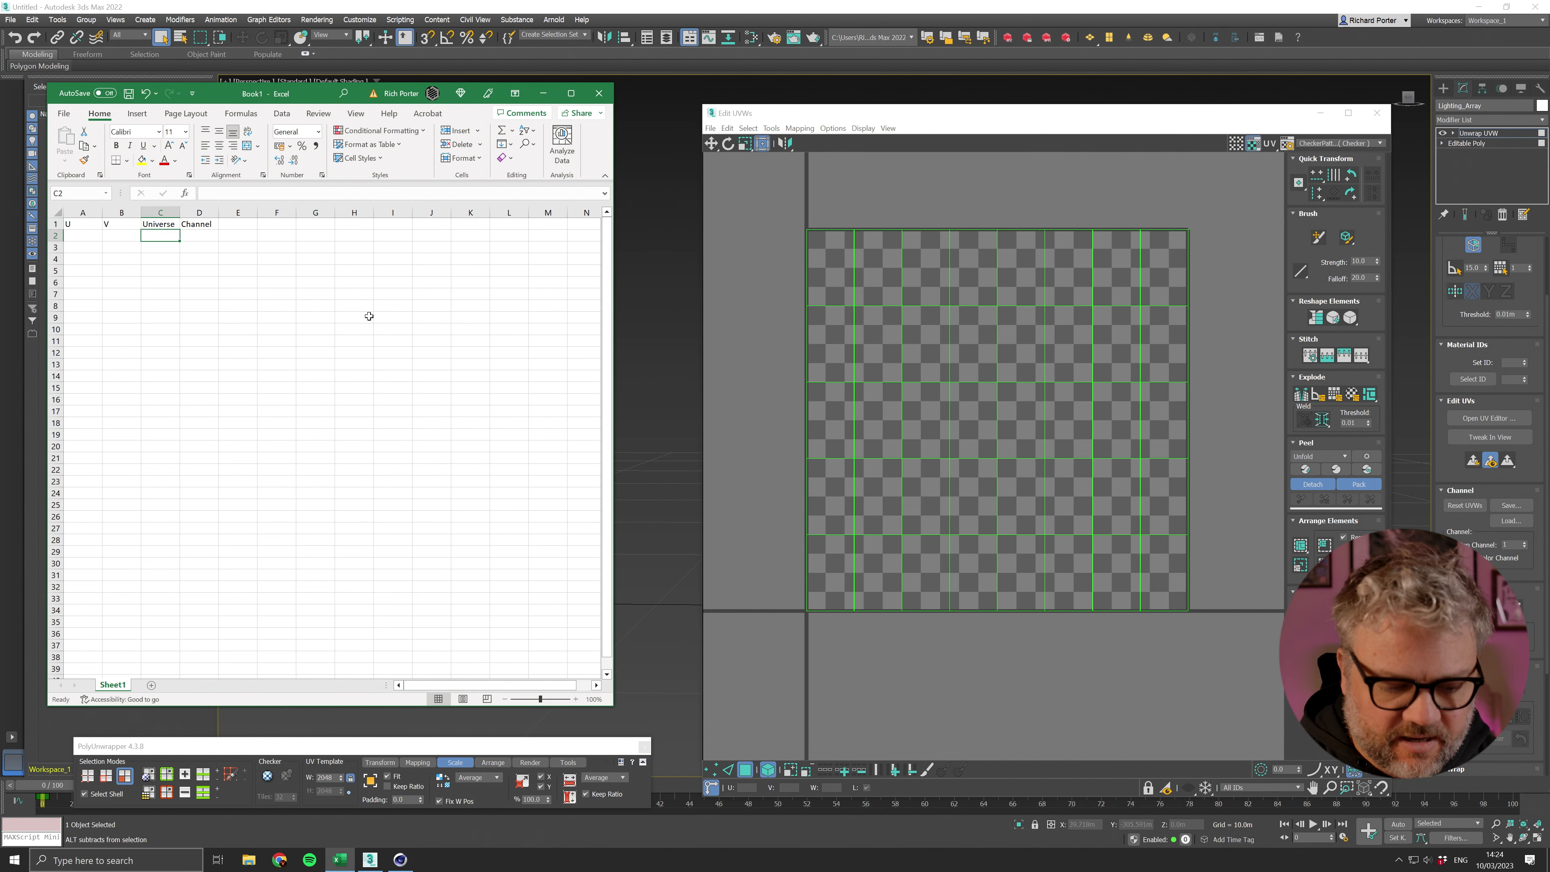
{"action": "type", "text": "1"}
{"action": "left_click", "coordinate": [215, 235]}
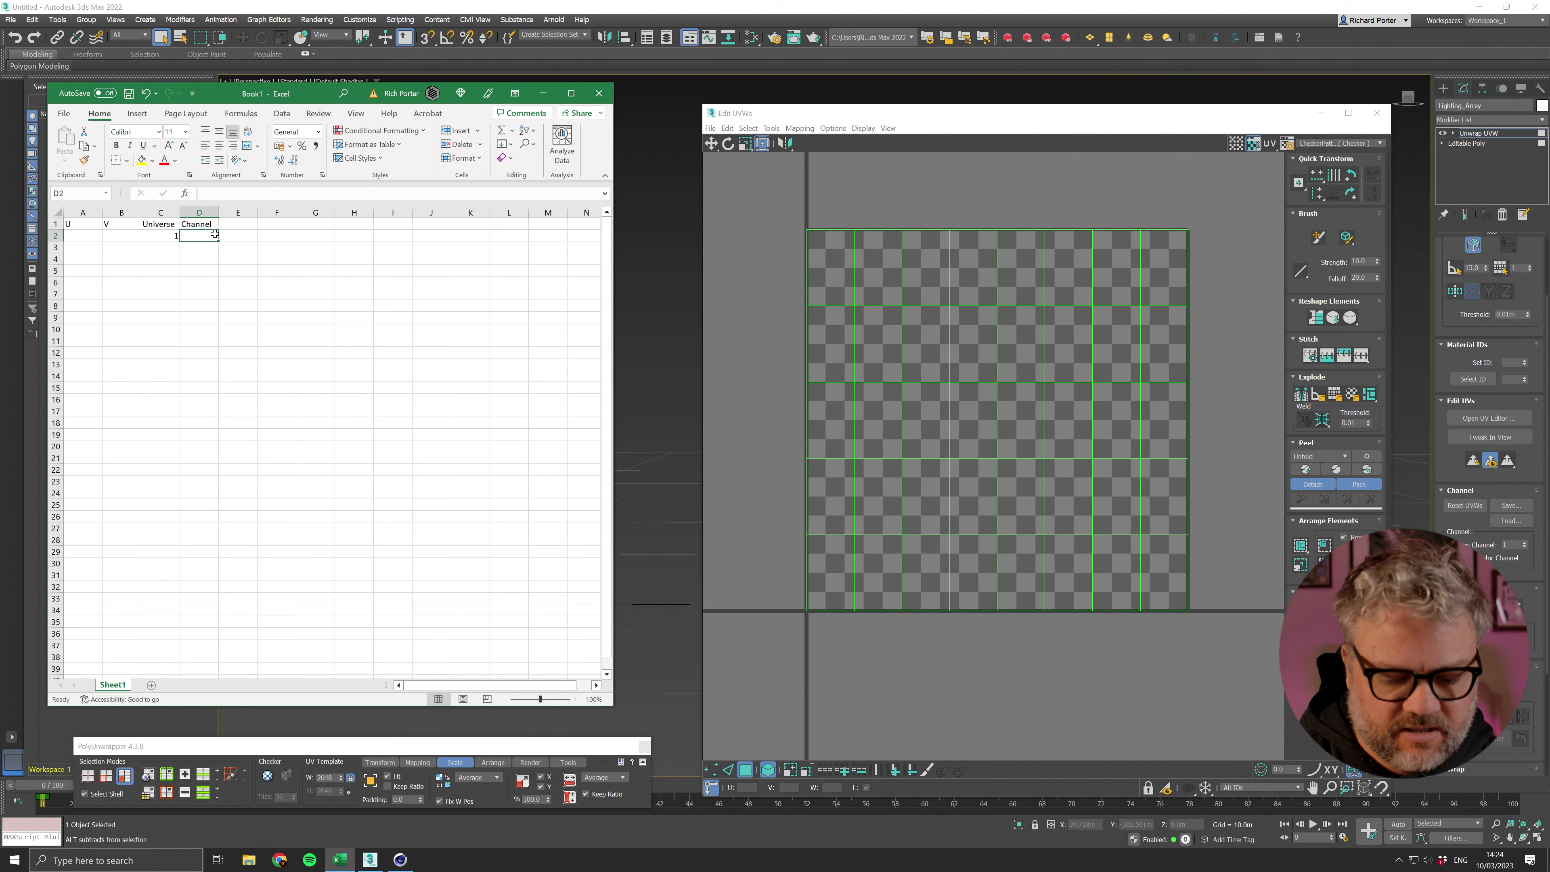
{"action": "type", "text": "1"}
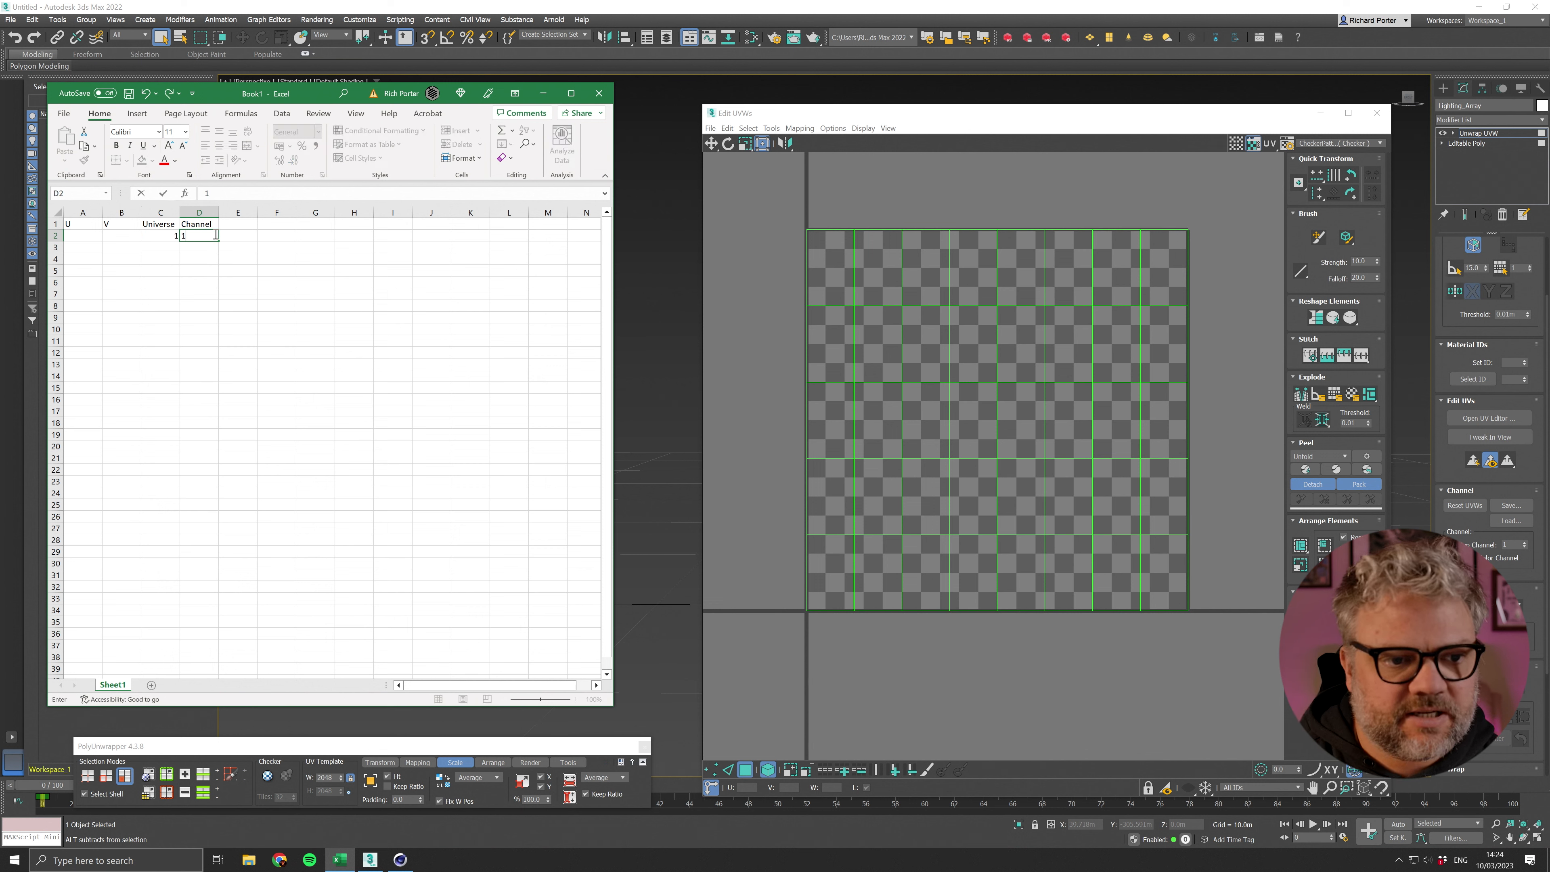
{"action": "left_click", "coordinate": [198, 271]}
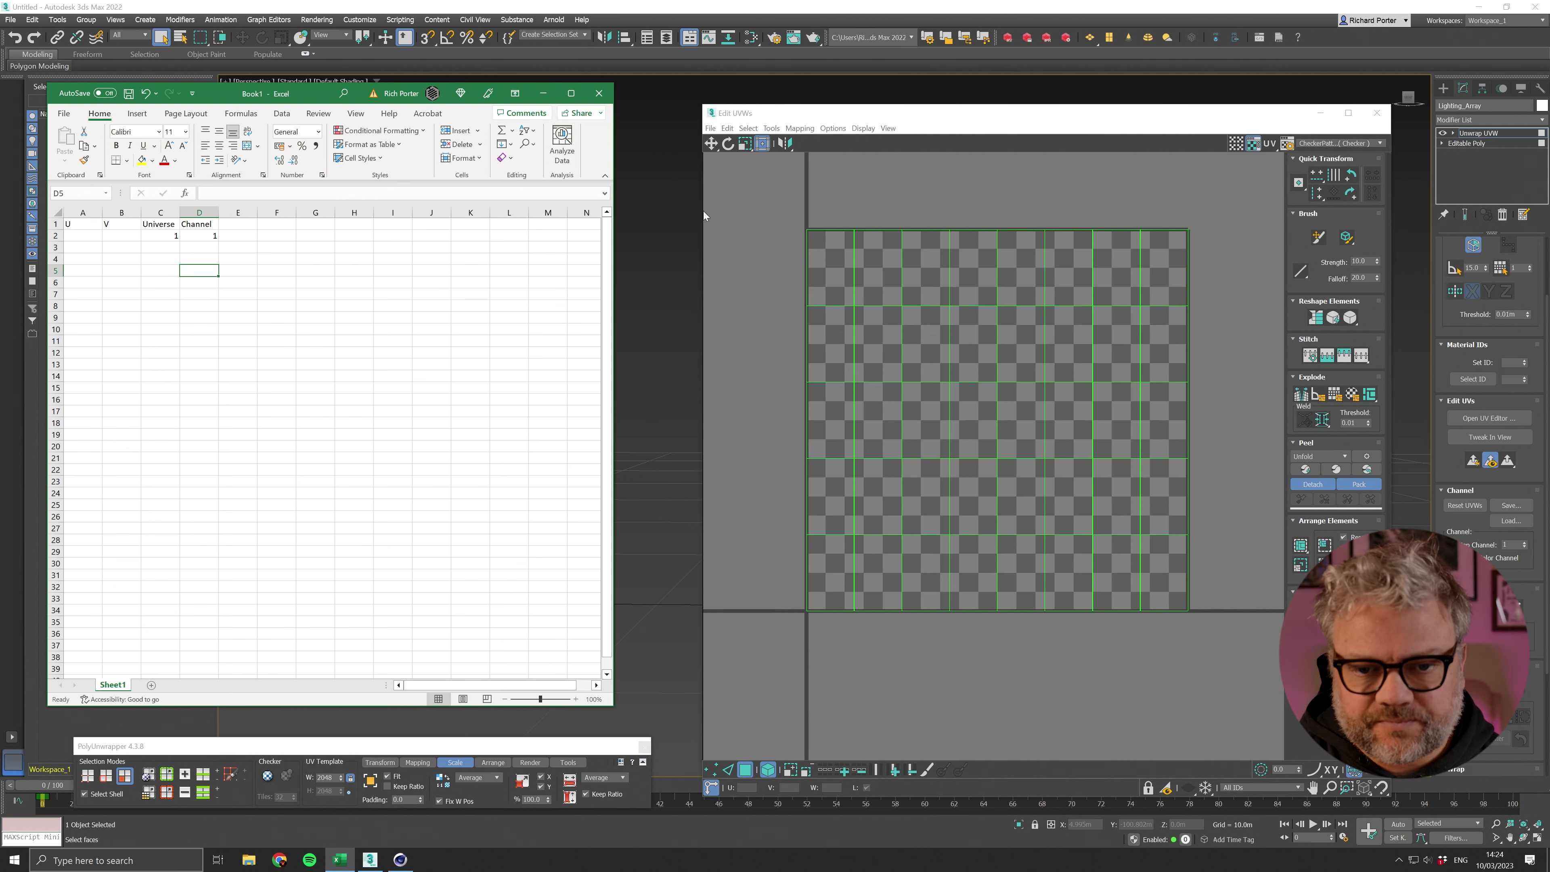
Step: Select the first UV shell for reference, then switch to Excel and enter U 0 in A2 and V 0 in B2
{"action": "left_click", "coordinate": [825, 258]}
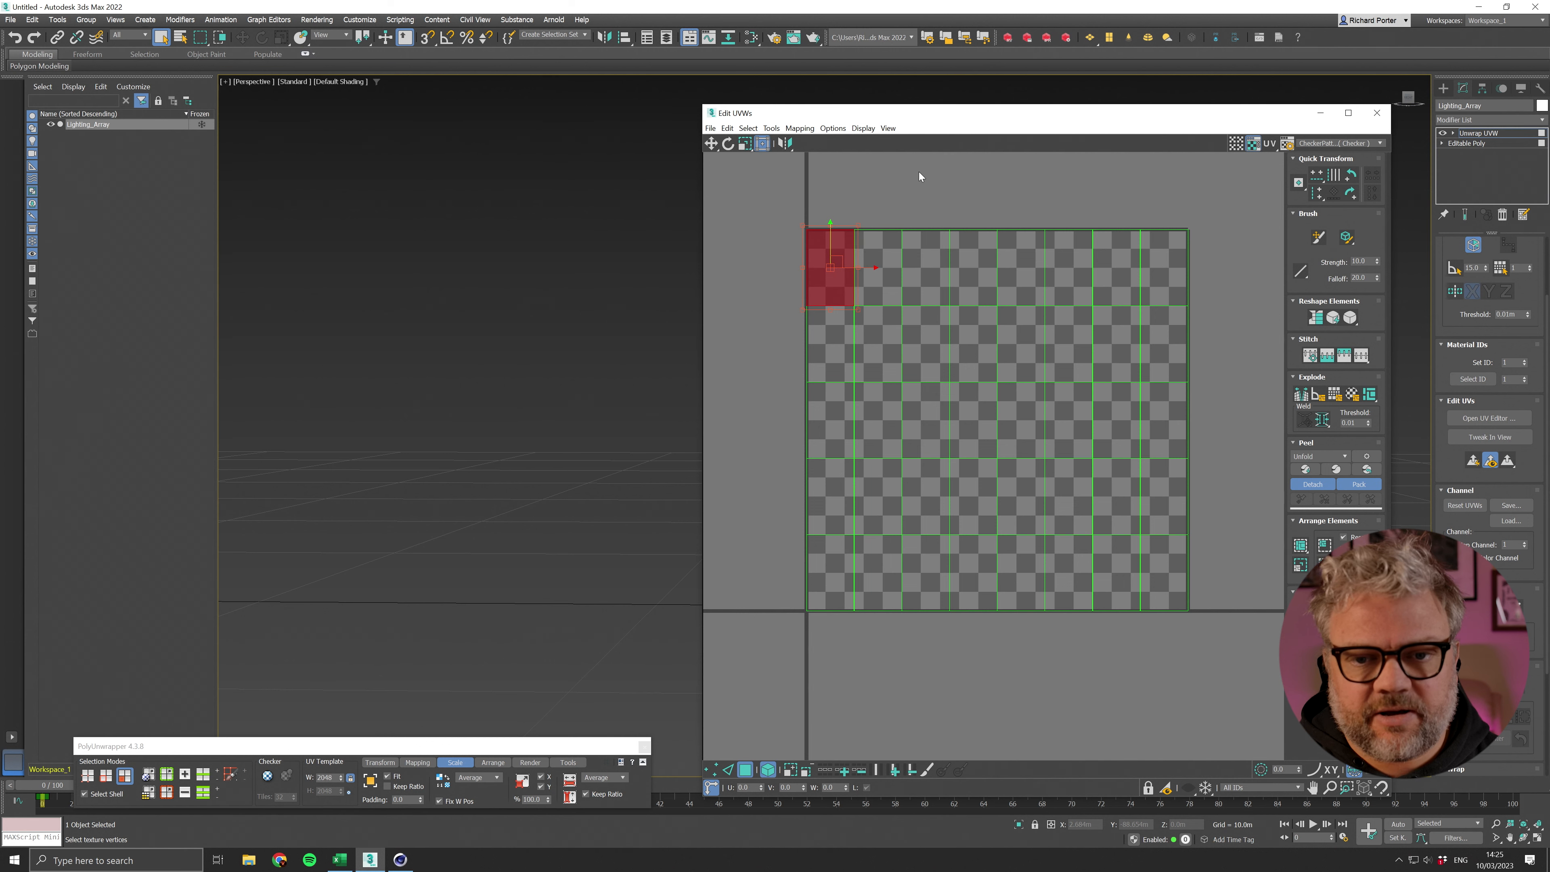
{"action": "key", "text": "alt+Tab"}
{"action": "left_click", "coordinate": [84, 238]}
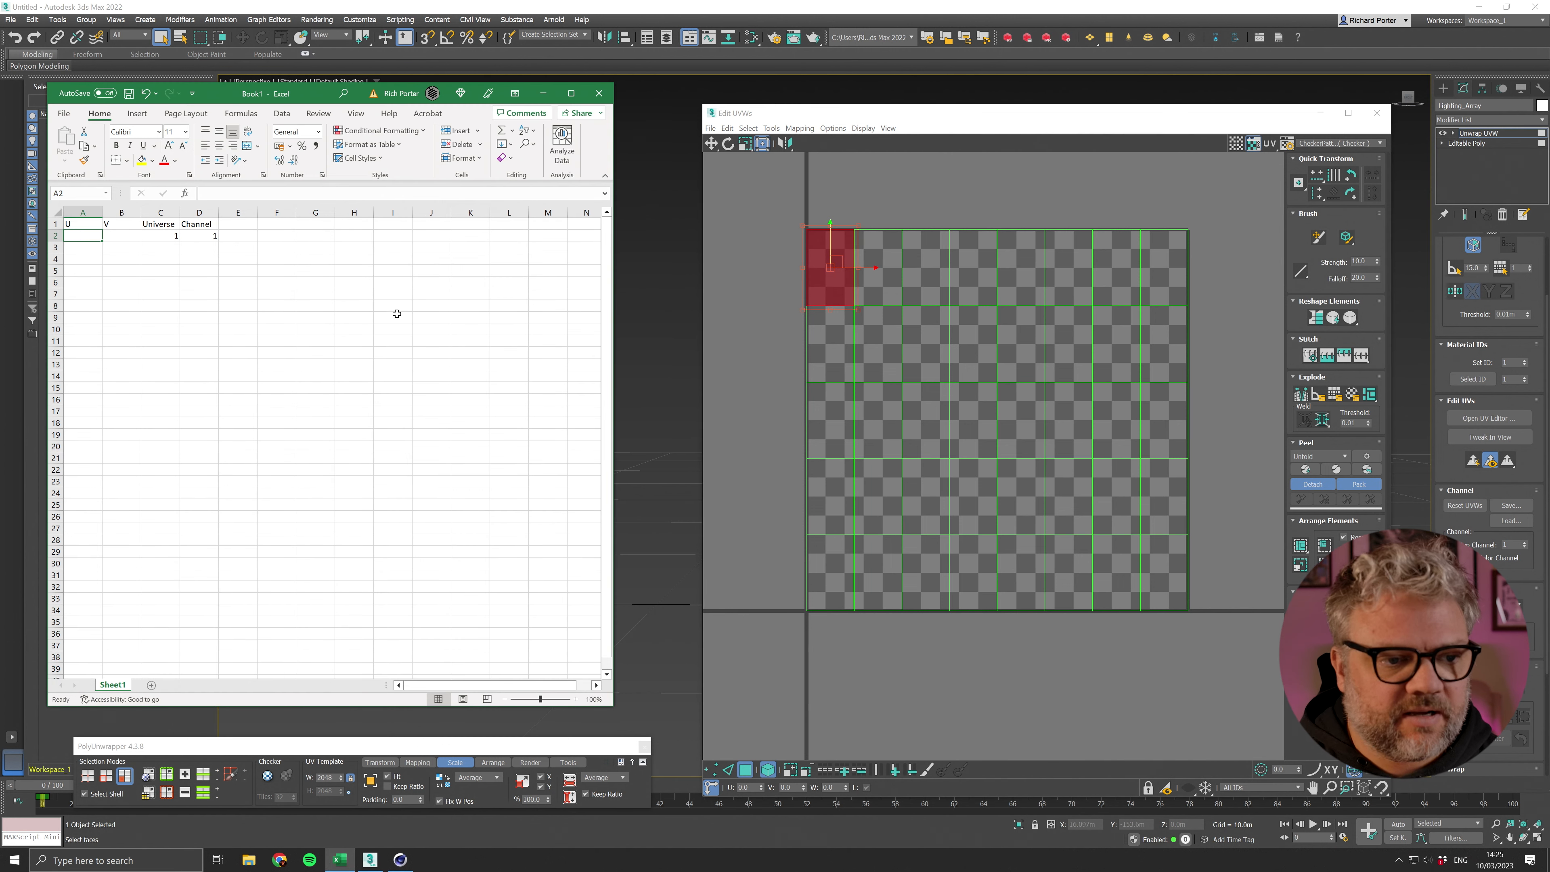
{"action": "type", "text": "0"}
{"action": "key", "text": "Tab"}
{"action": "type", "text": "0"}
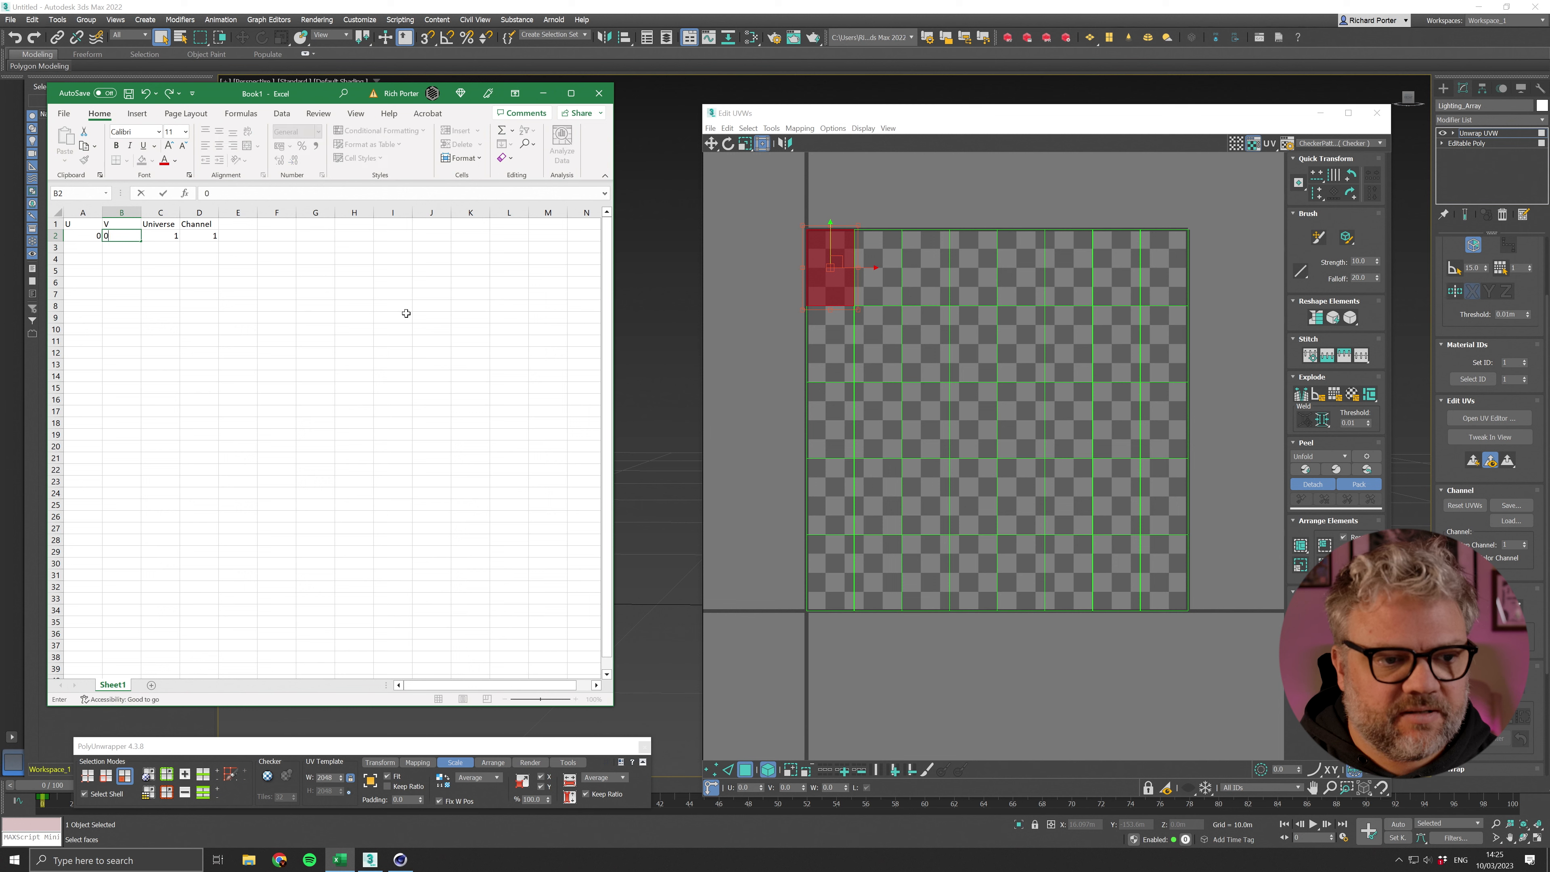
{"action": "key", "text": "Return"}
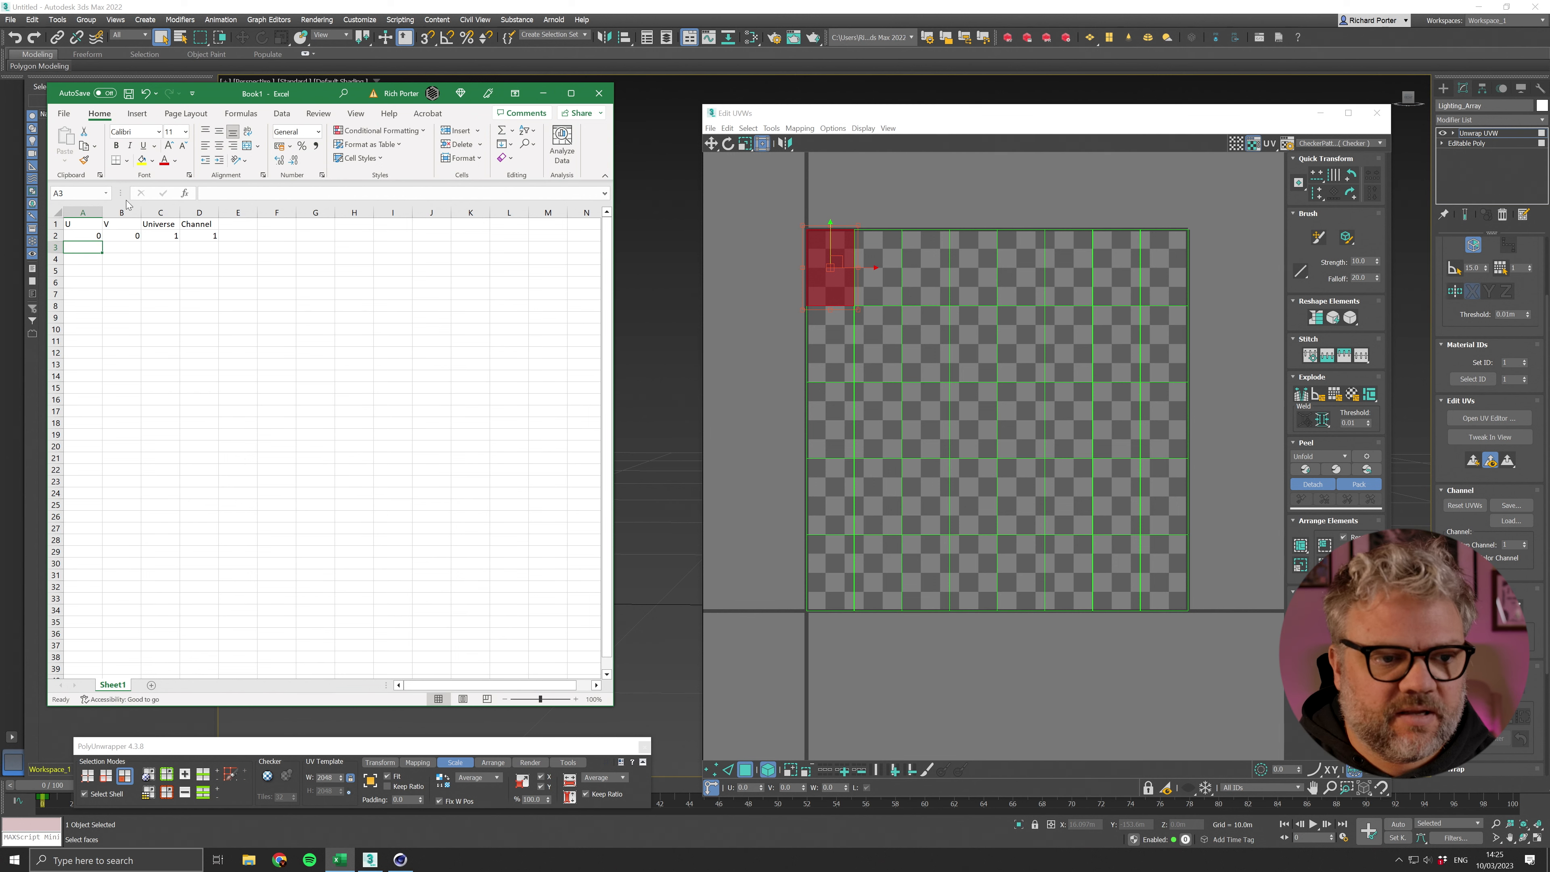
Step: Reposition the Edit UVWs window so the UV grid sits beside the spreadsheet, and return to Excel
{"action": "left_click_drag", "start_coordinate": [945, 115], "coordinate": [298, 87]}
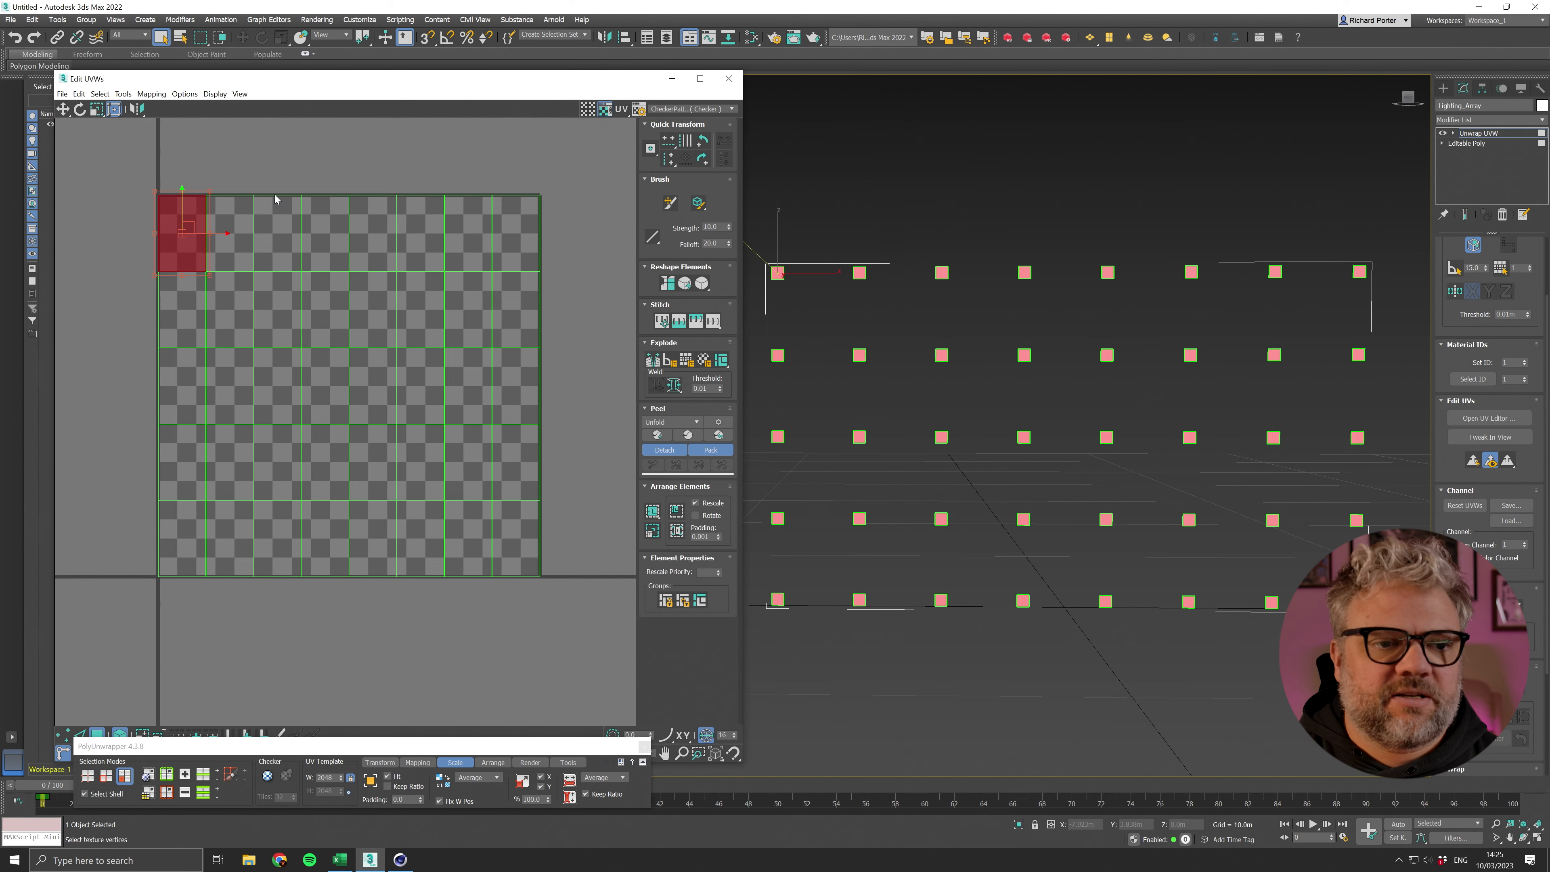
{"action": "left_click_drag", "start_coordinate": [321, 88], "coordinate": [828, 91]}
{"action": "key", "text": "alt+Tab"}
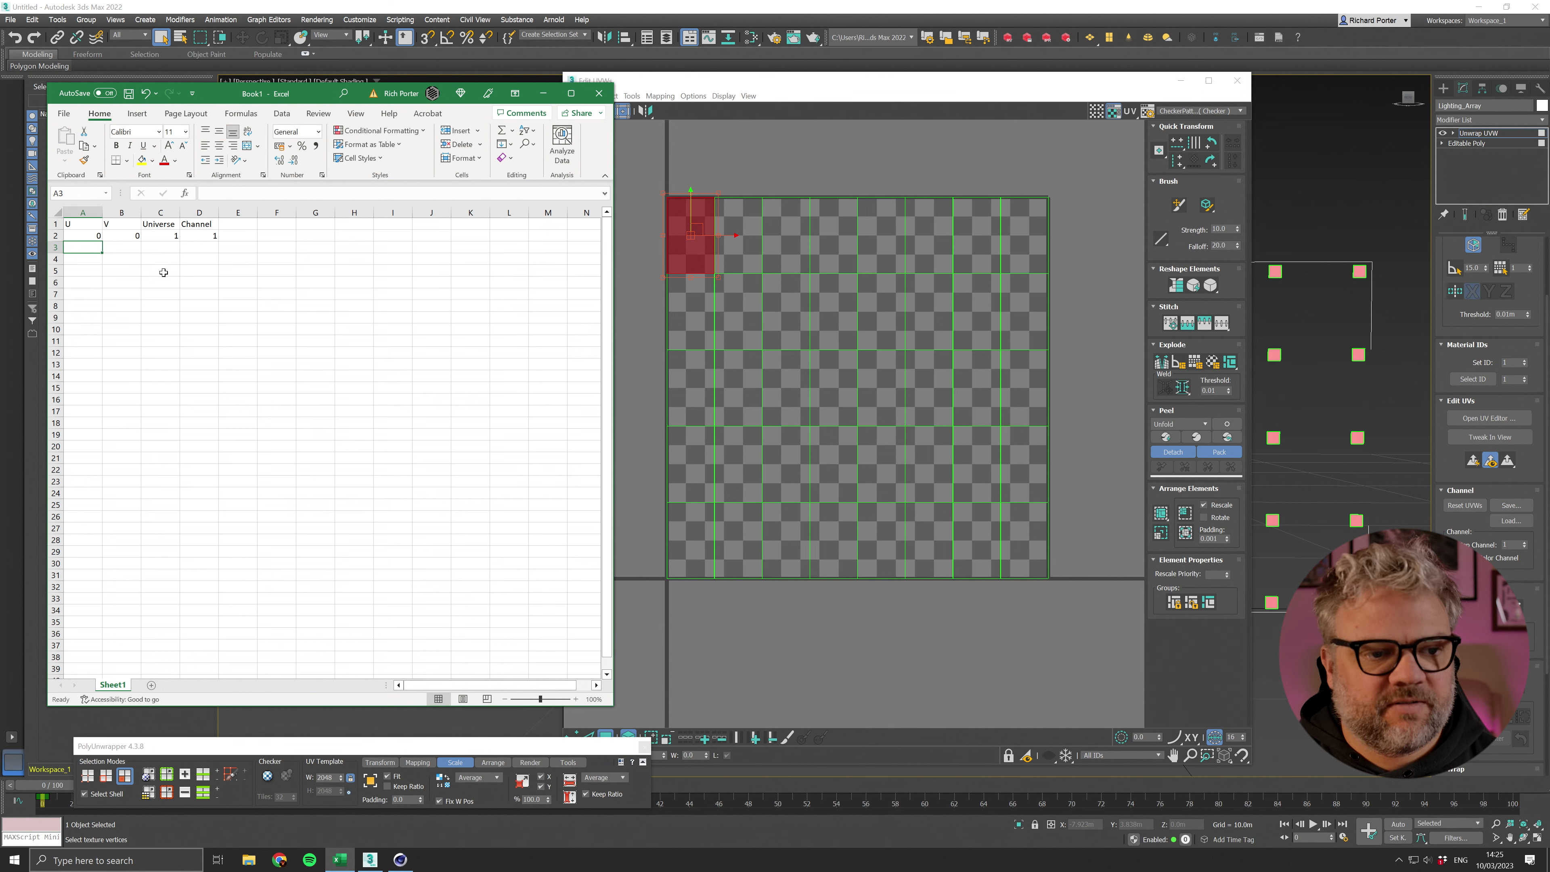
Step: Enter the V values 1, 2, 3 and 4 in B3 to B6 and select the V range B2:B6
{"action": "left_click", "coordinate": [132, 246]}
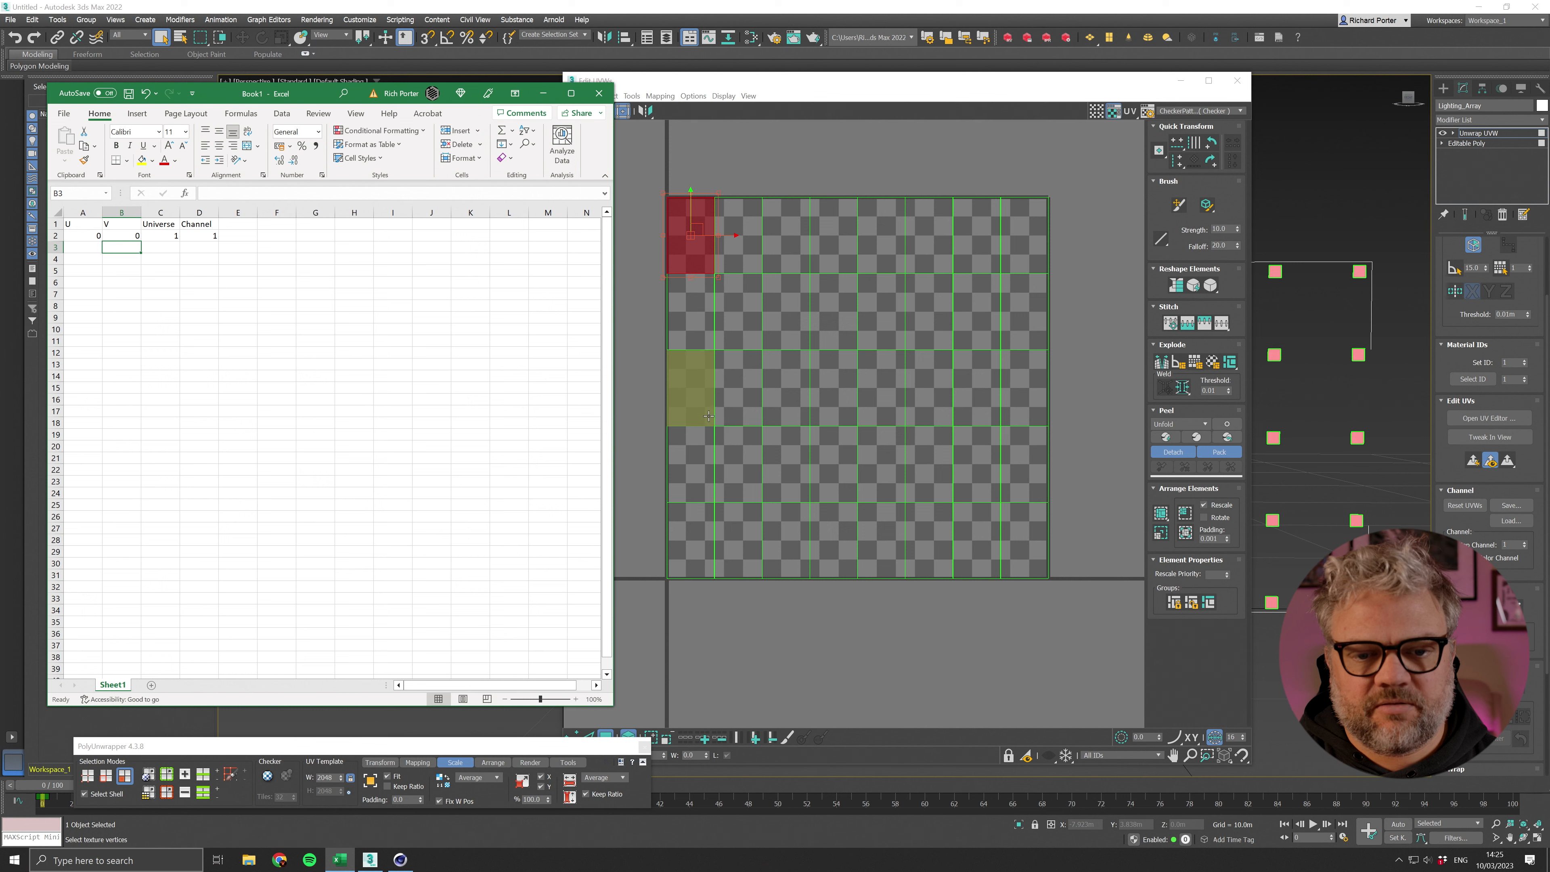
{"action": "type", "text": "1"}
{"action": "key", "text": "Return"}
{"action": "type", "text": "2"}
{"action": "key", "text": "Return"}
{"action": "type", "text": "3"}
{"action": "key", "text": "Return"}
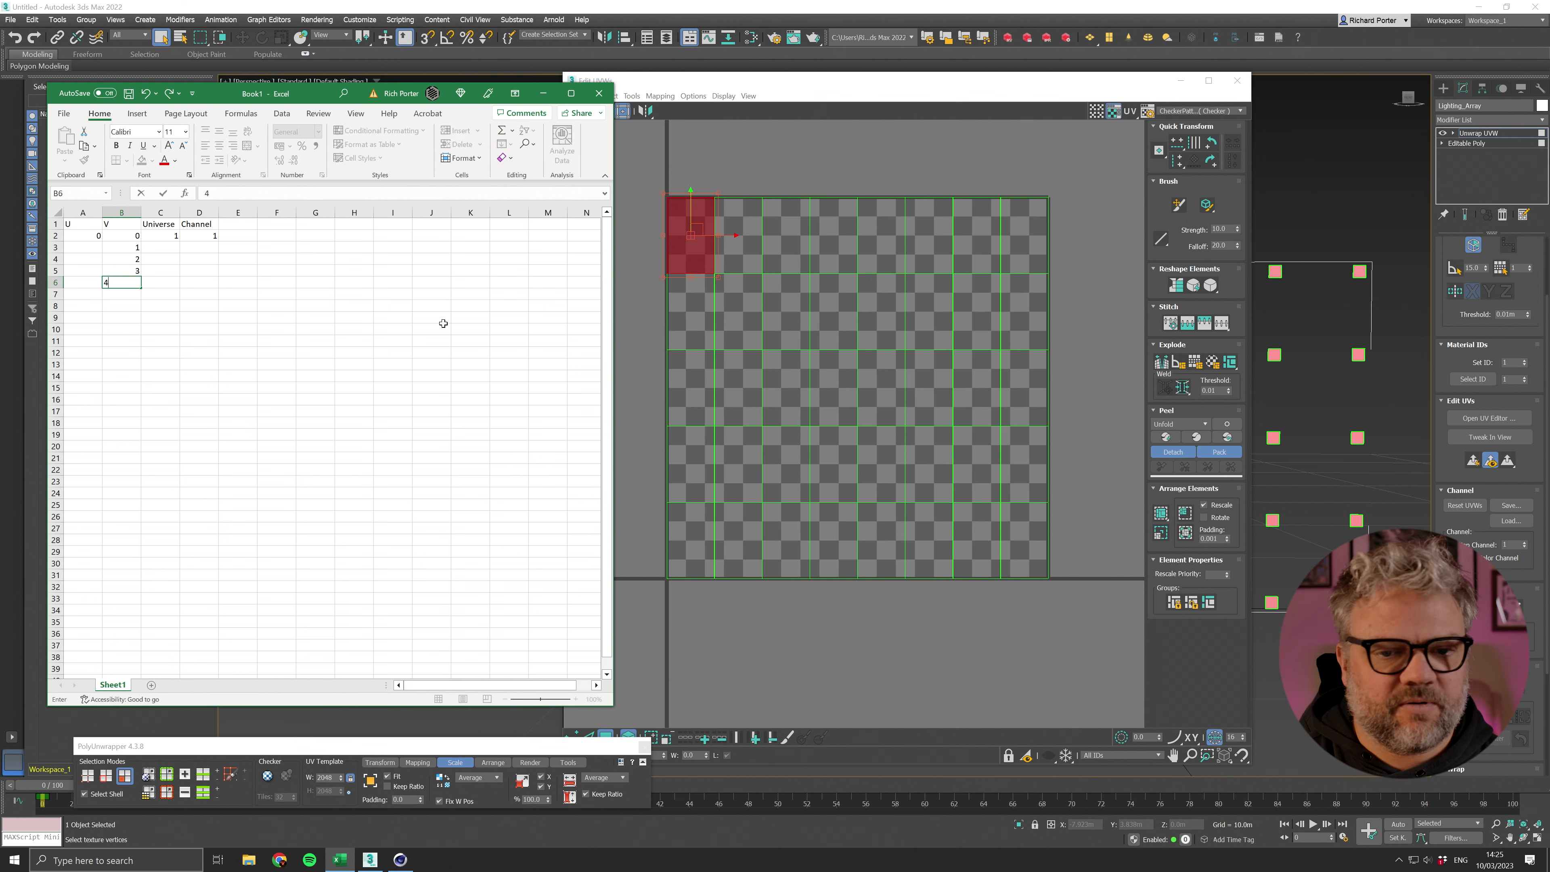
{"action": "type", "text": "4"}
{"action": "left_click", "coordinate": [185, 382]}
{"action": "left_click_drag", "start_coordinate": [122, 238], "coordinate": [125, 282]}
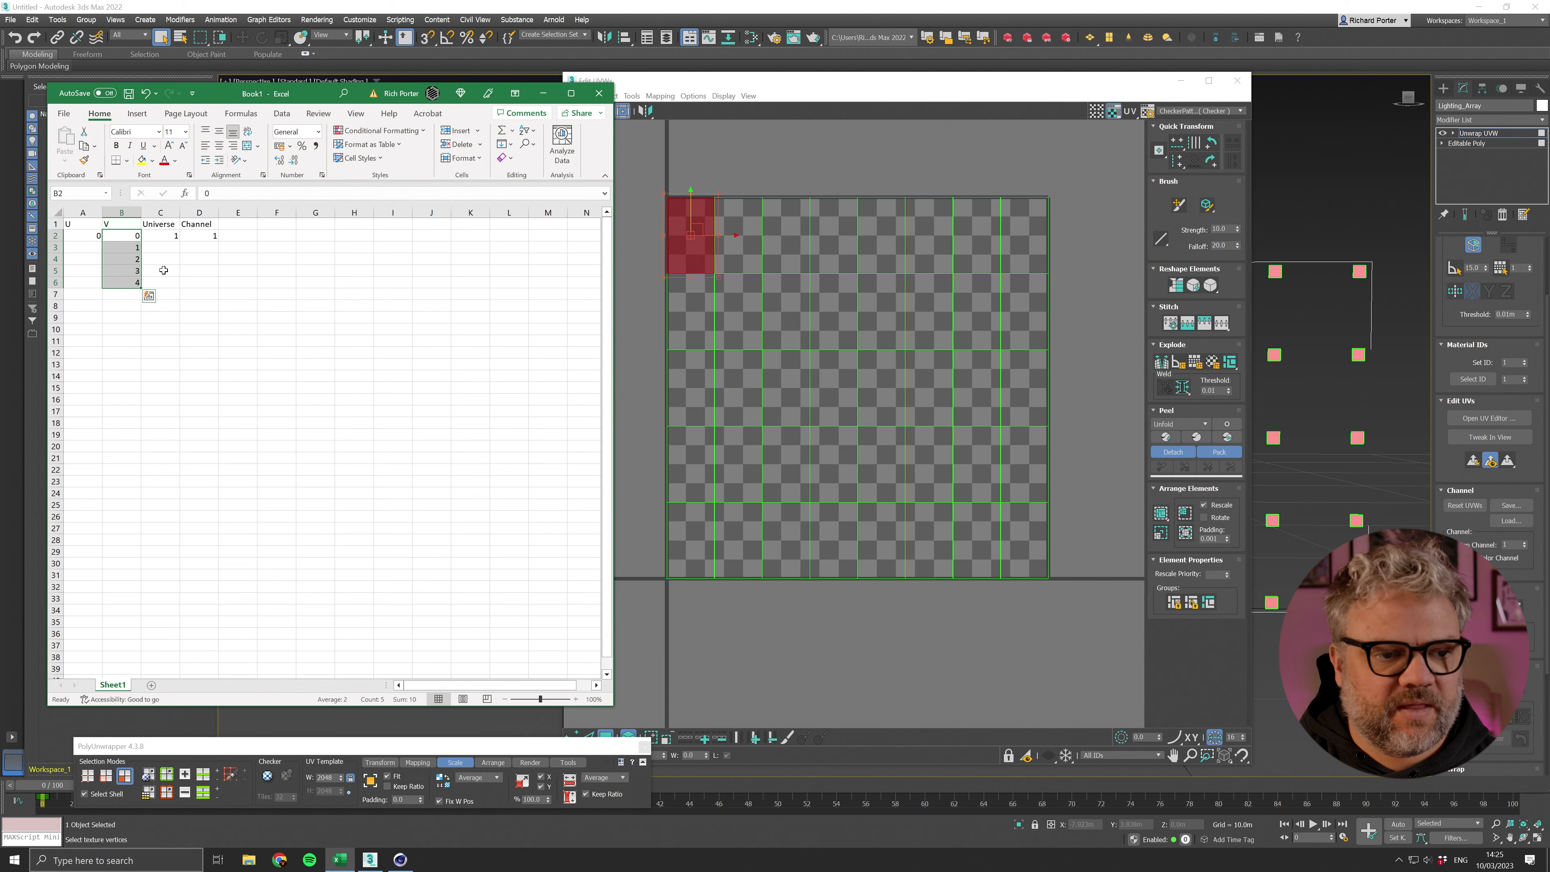
Step: Fill the U value 0 from A2 down to A6
{"action": "left_click", "coordinate": [176, 329]}
{"action": "left_click", "coordinate": [88, 235]}
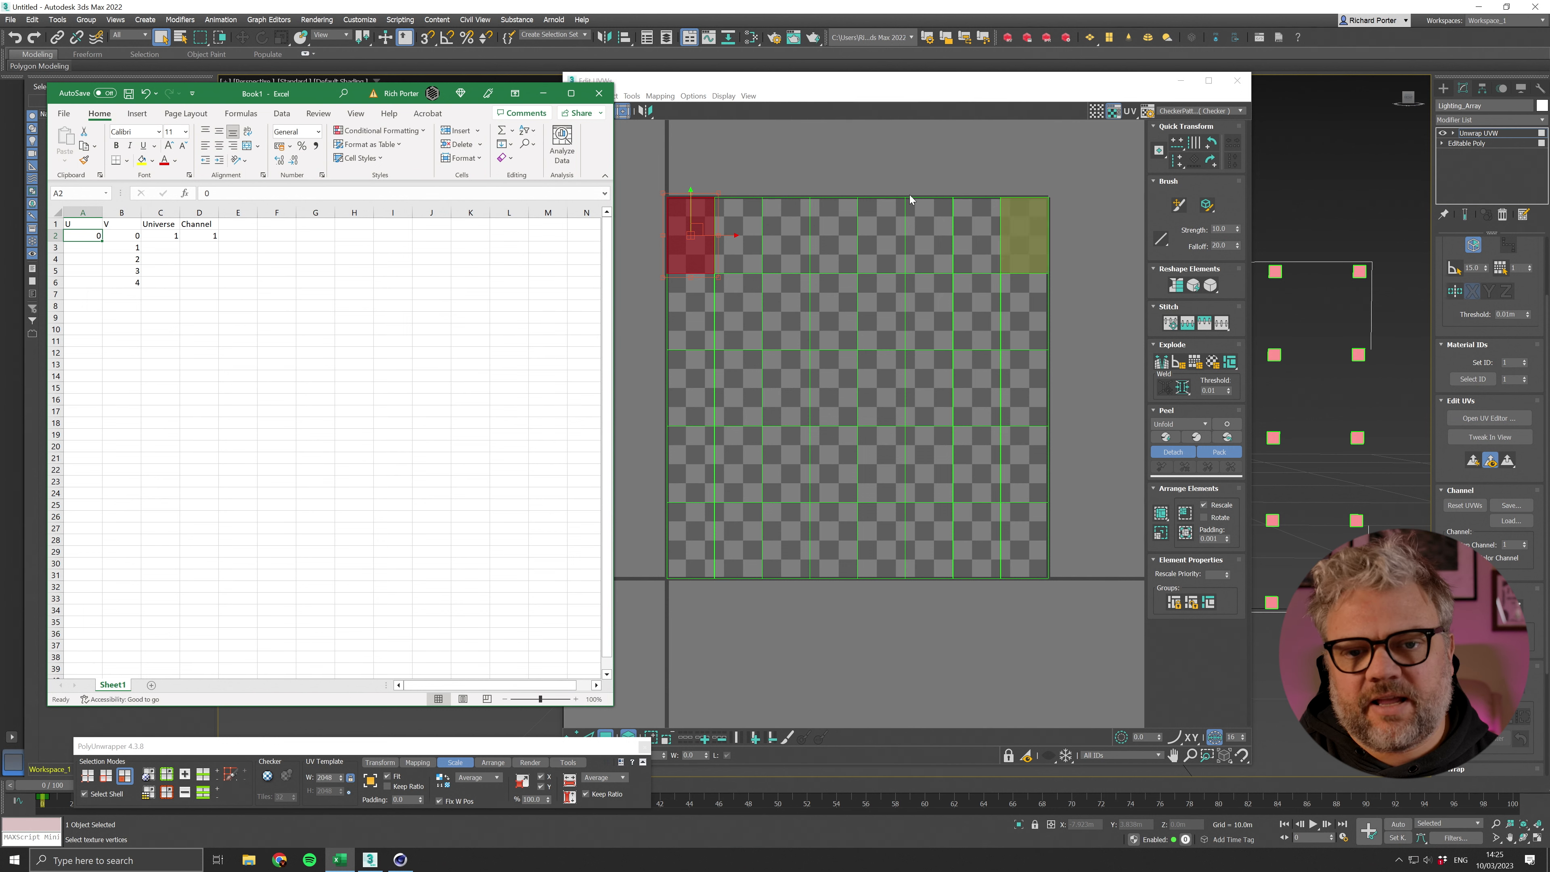
{"action": "left_click_drag", "start_coordinate": [101, 239], "coordinate": [101, 285]}
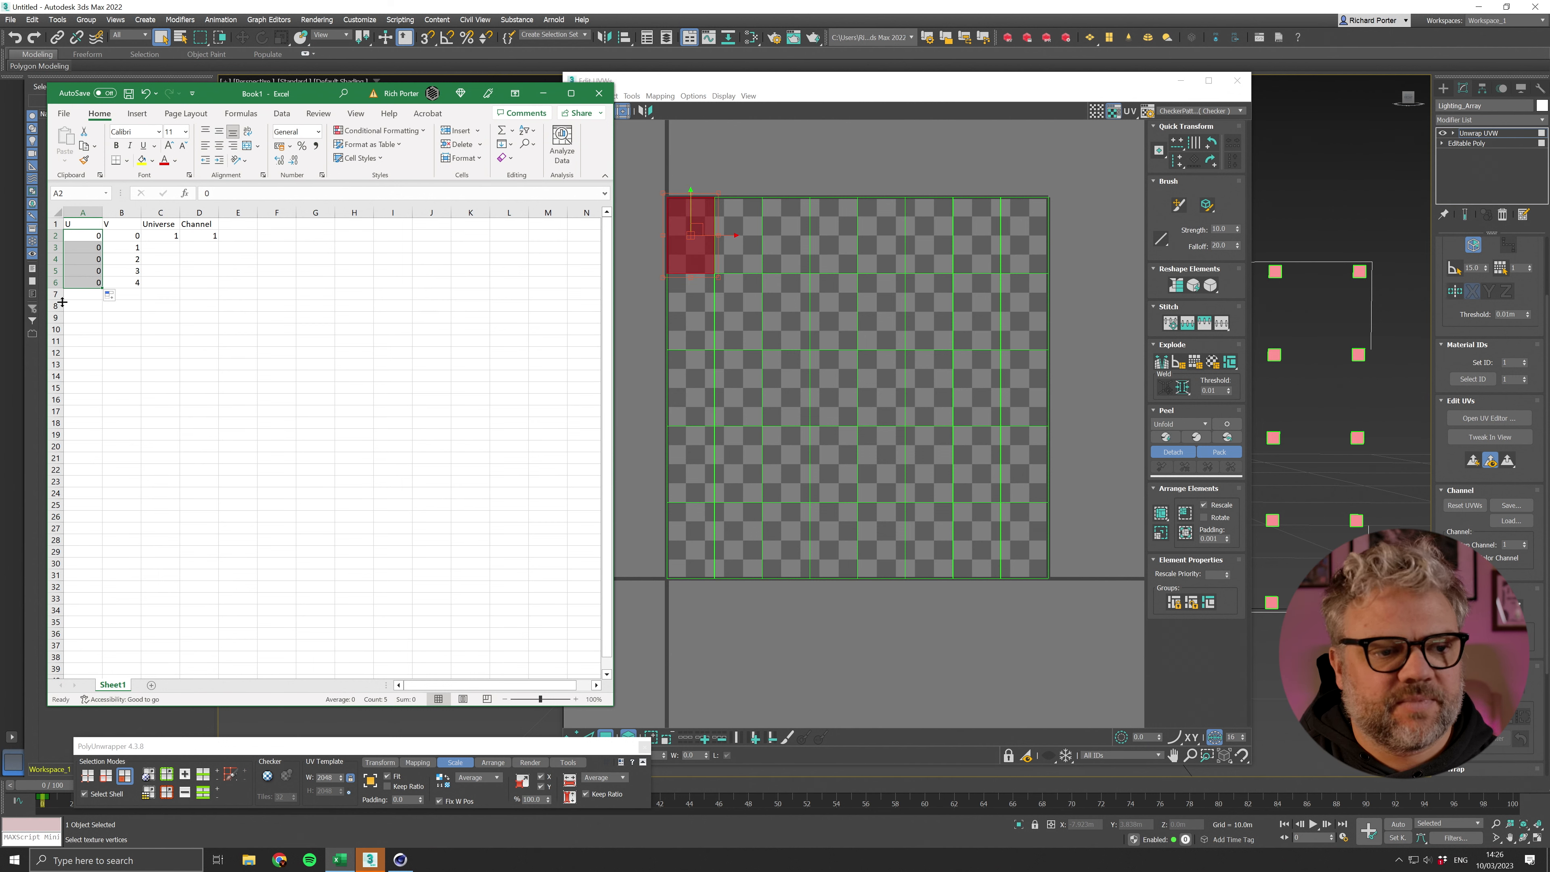
{"action": "scroll", "coordinate": [139, 298], "scroll_direction": "right", "scroll_amount": 2}
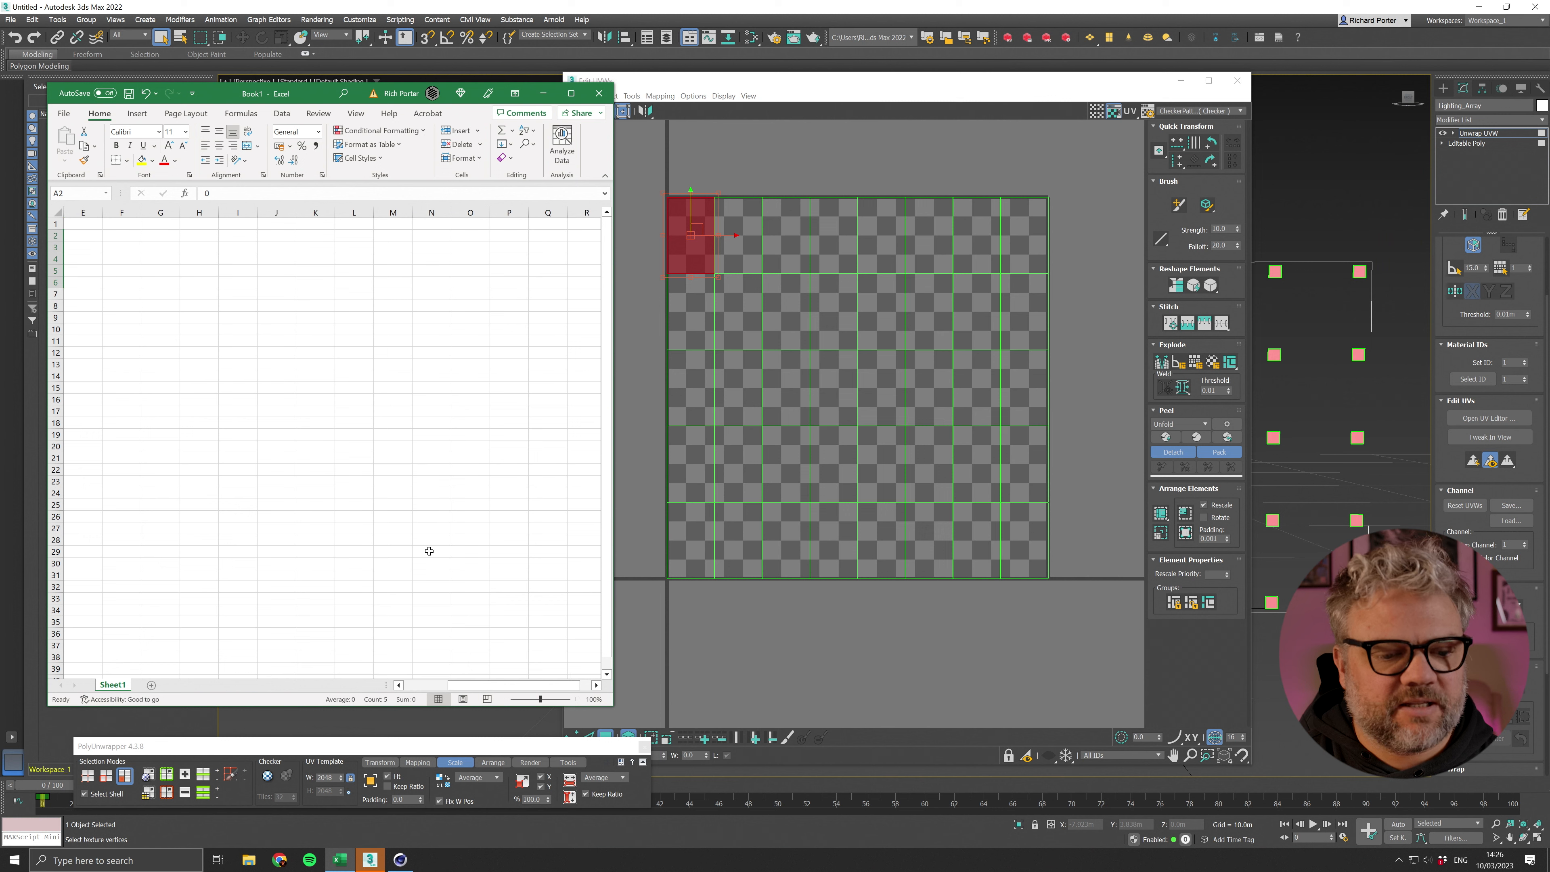
{"action": "left_click_drag", "start_coordinate": [467, 685], "coordinate": [378, 685]}
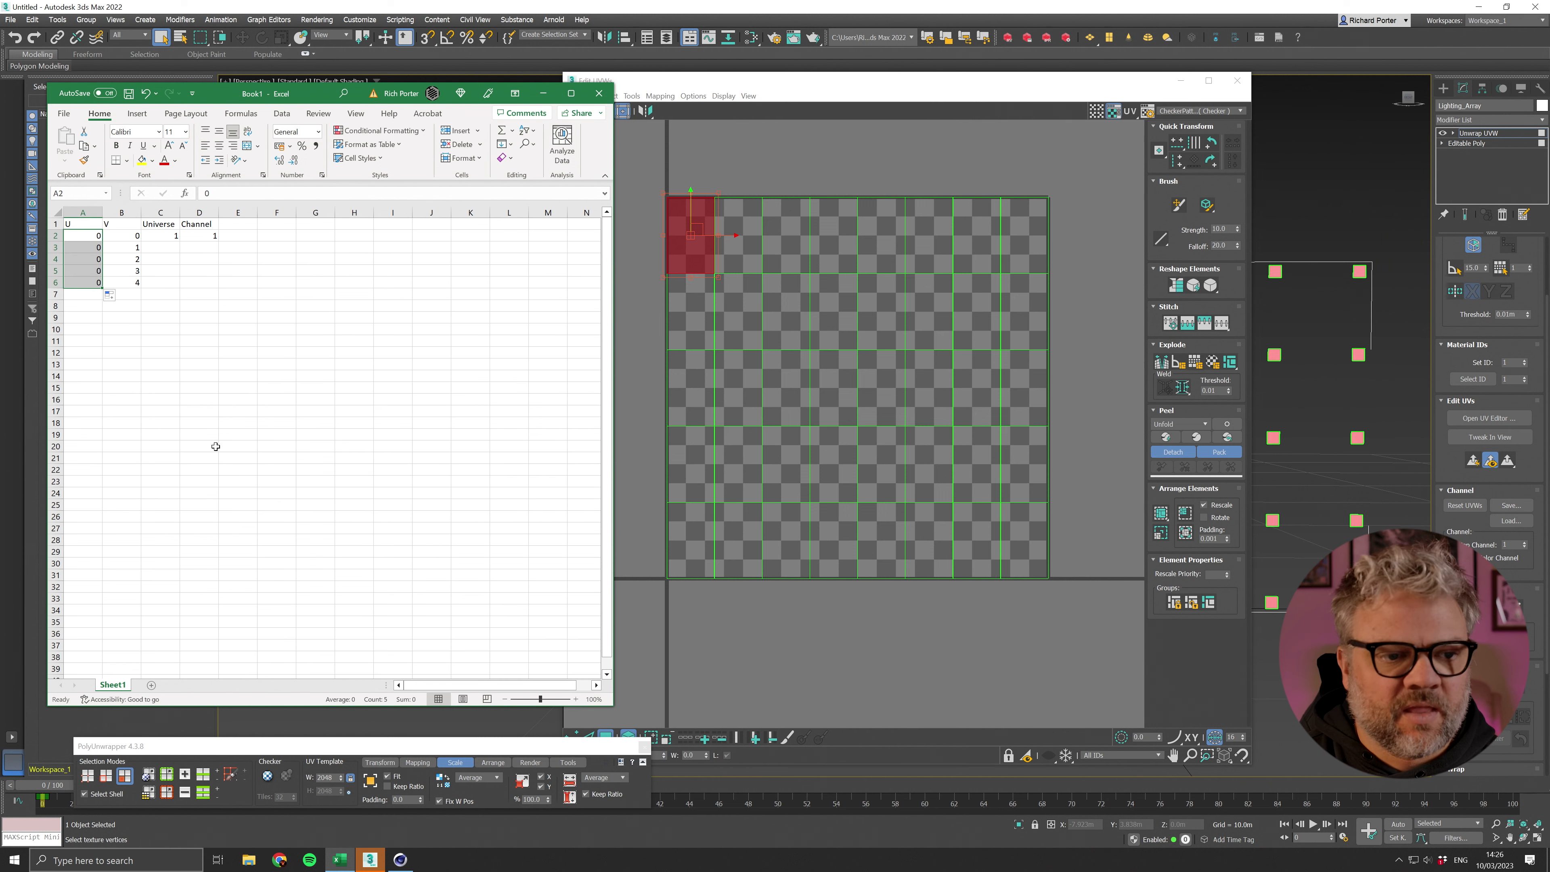
{"action": "left_click_drag", "start_coordinate": [125, 353], "coordinate": [93, 353]}
{"action": "scroll", "coordinate": [102, 267], "scroll_direction": "right", "scroll_amount": 1}
{"action": "left_click_drag", "start_coordinate": [514, 686], "coordinate": [451, 680]}
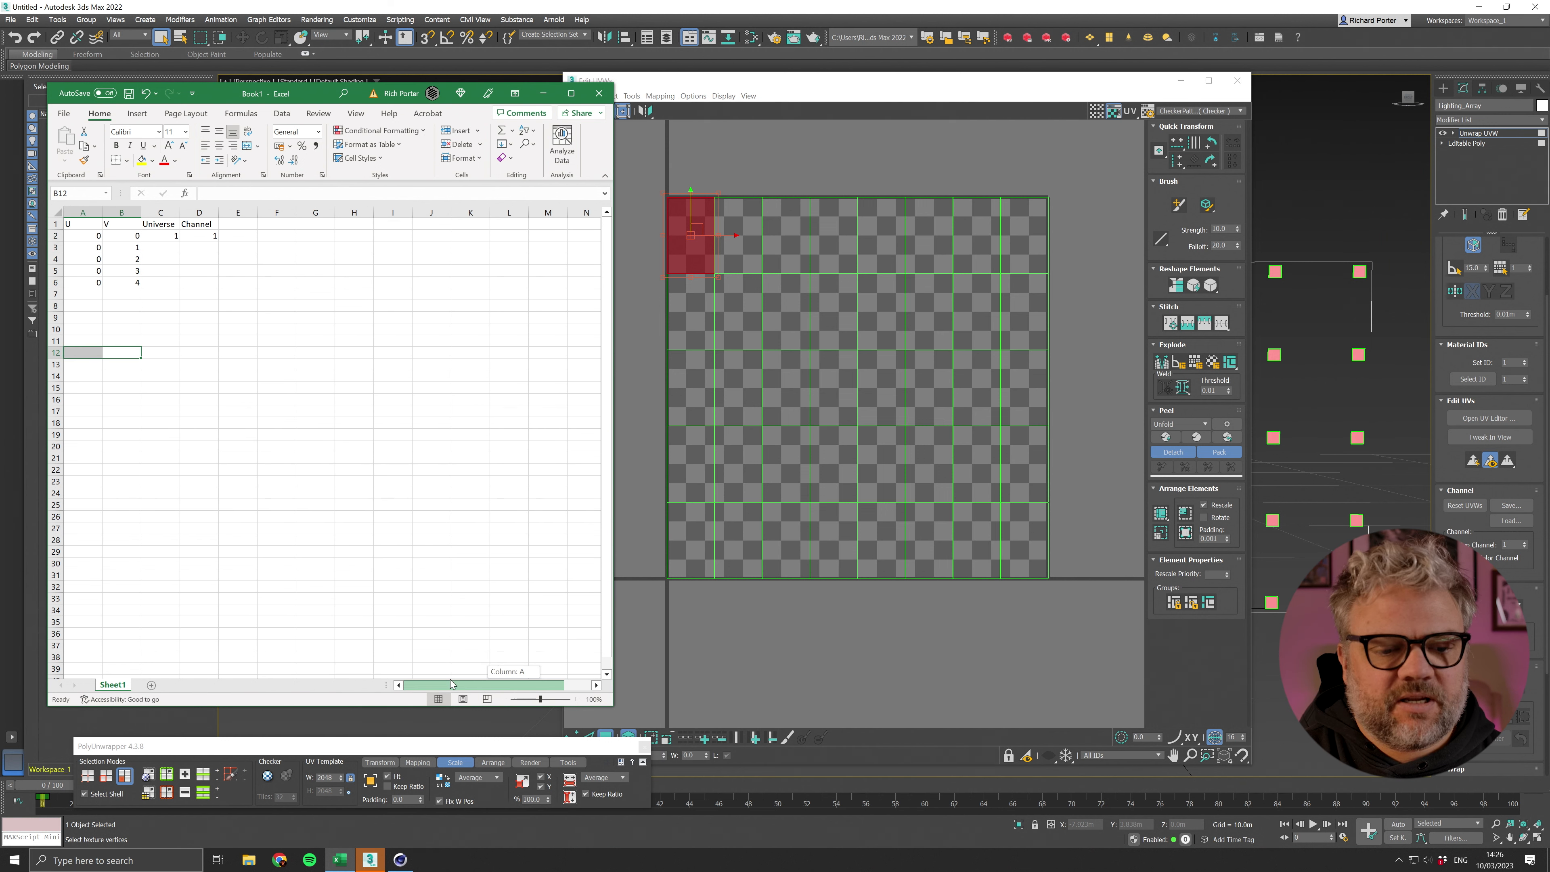
{"action": "scroll", "coordinate": [236, 232], "scroll_direction": "right", "scroll_amount": 1}
{"action": "scroll", "coordinate": [298, 119], "scroll_direction": "right", "scroll_amount": 1}
{"action": "left_click", "coordinate": [399, 685]}
{"action": "left_click", "coordinate": [399, 685]}
{"action": "scroll", "coordinate": [186, 323], "scroll_direction": "right", "scroll_amount": 5}
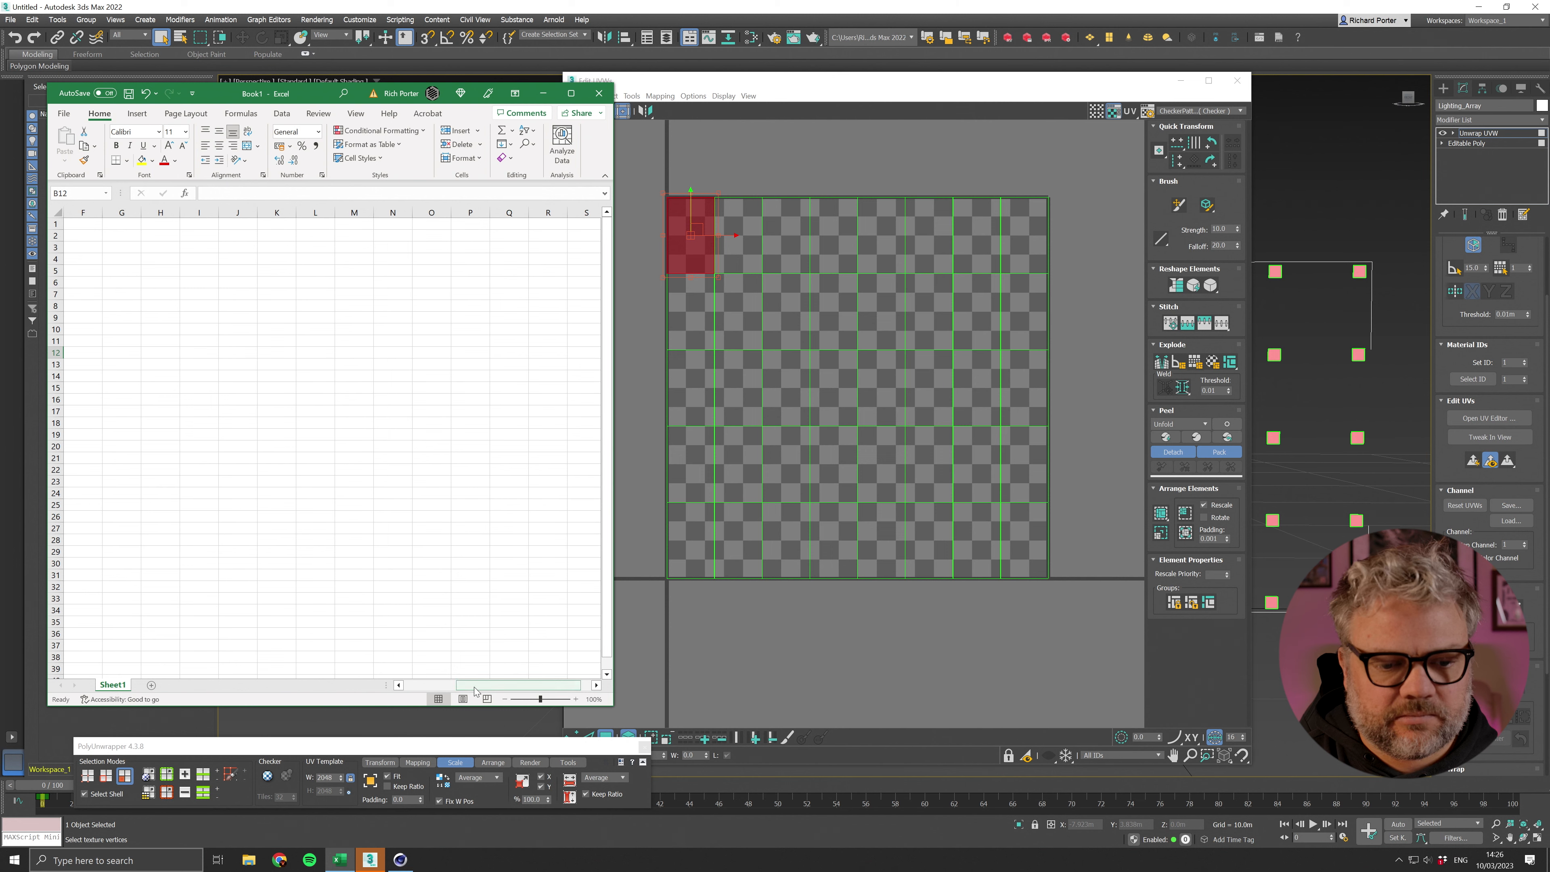
{"action": "left_click_drag", "start_coordinate": [476, 691], "coordinate": [422, 691]}
Step: Enter Universe 1 in each of the cells C3 to C6
{"action": "left_click", "coordinate": [163, 259]}
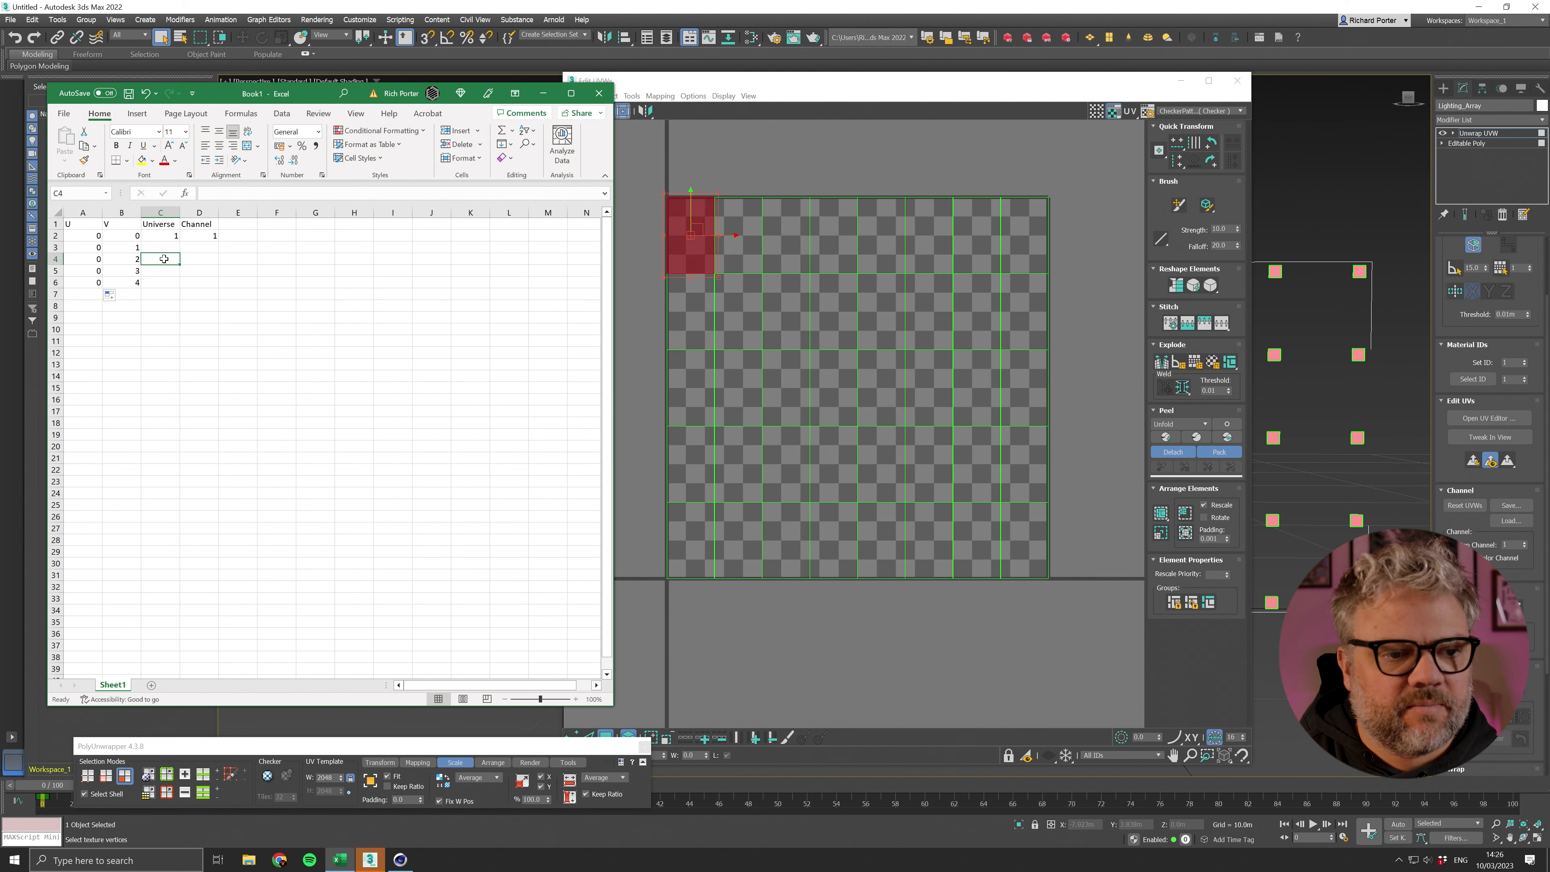
{"action": "scroll", "coordinate": [180, 254], "scroll_direction": "right", "scroll_amount": 1}
{"action": "left_click", "coordinate": [134, 244]}
{"action": "type", "text": "1"}
{"action": "key", "text": "Return"}
{"action": "type", "text": "1"}
{"action": "key", "text": "Return"}
{"action": "type", "text": "1"}
{"action": "key", "text": "Return"}
{"action": "type", "text": "1"}
{"action": "key", "text": "Return"}
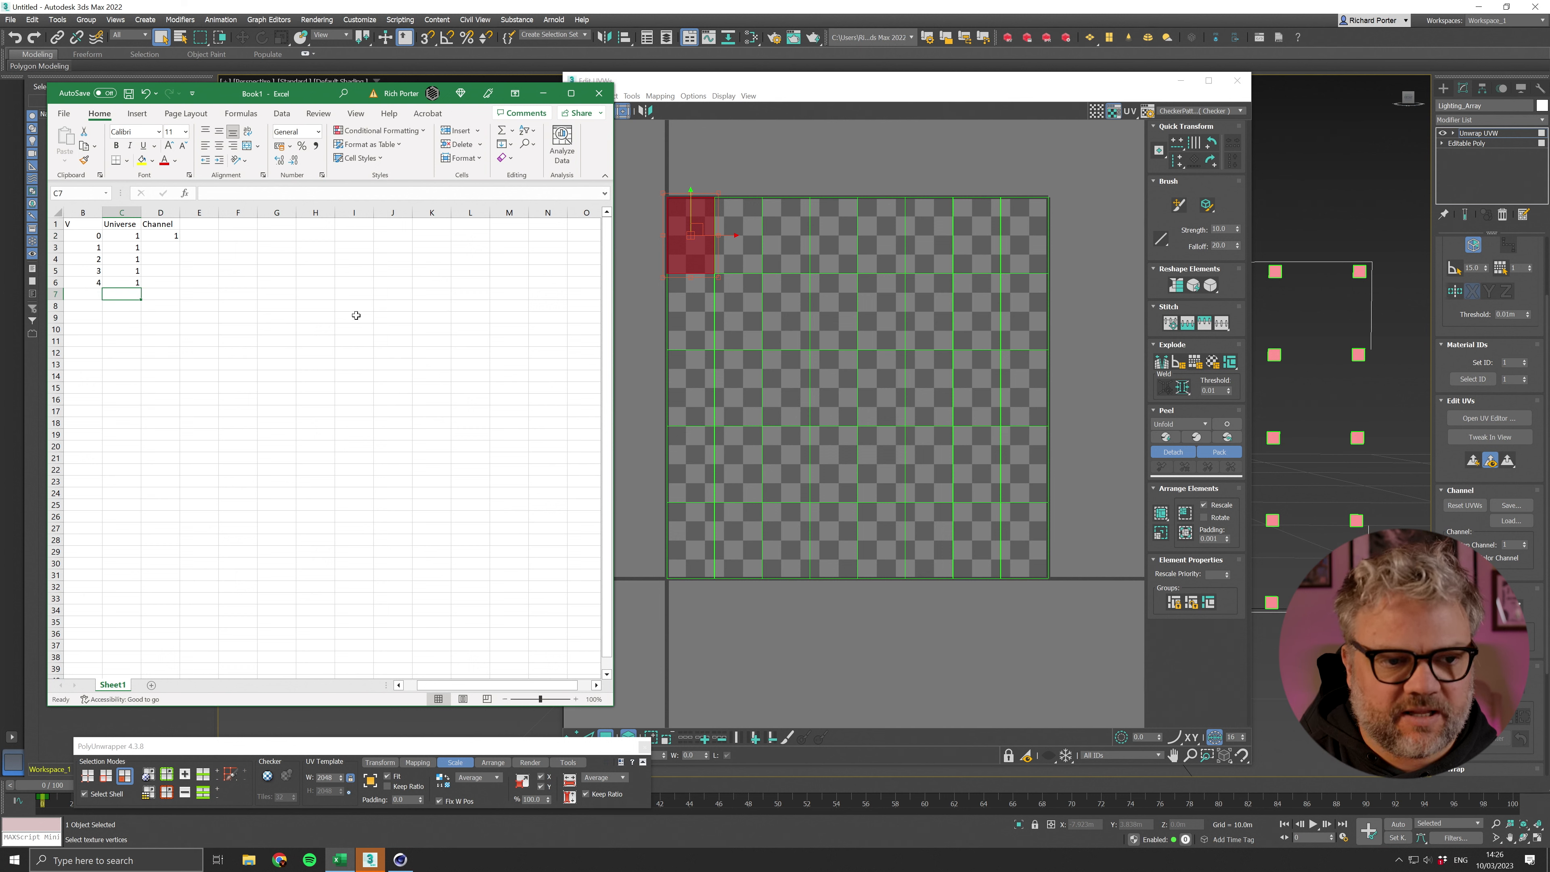
Step: Select the second UV shell down the first column for reference, and enter the Channel formula =D2+3 in D3 of the Excel sheet
{"action": "left_click", "coordinate": [166, 247]}
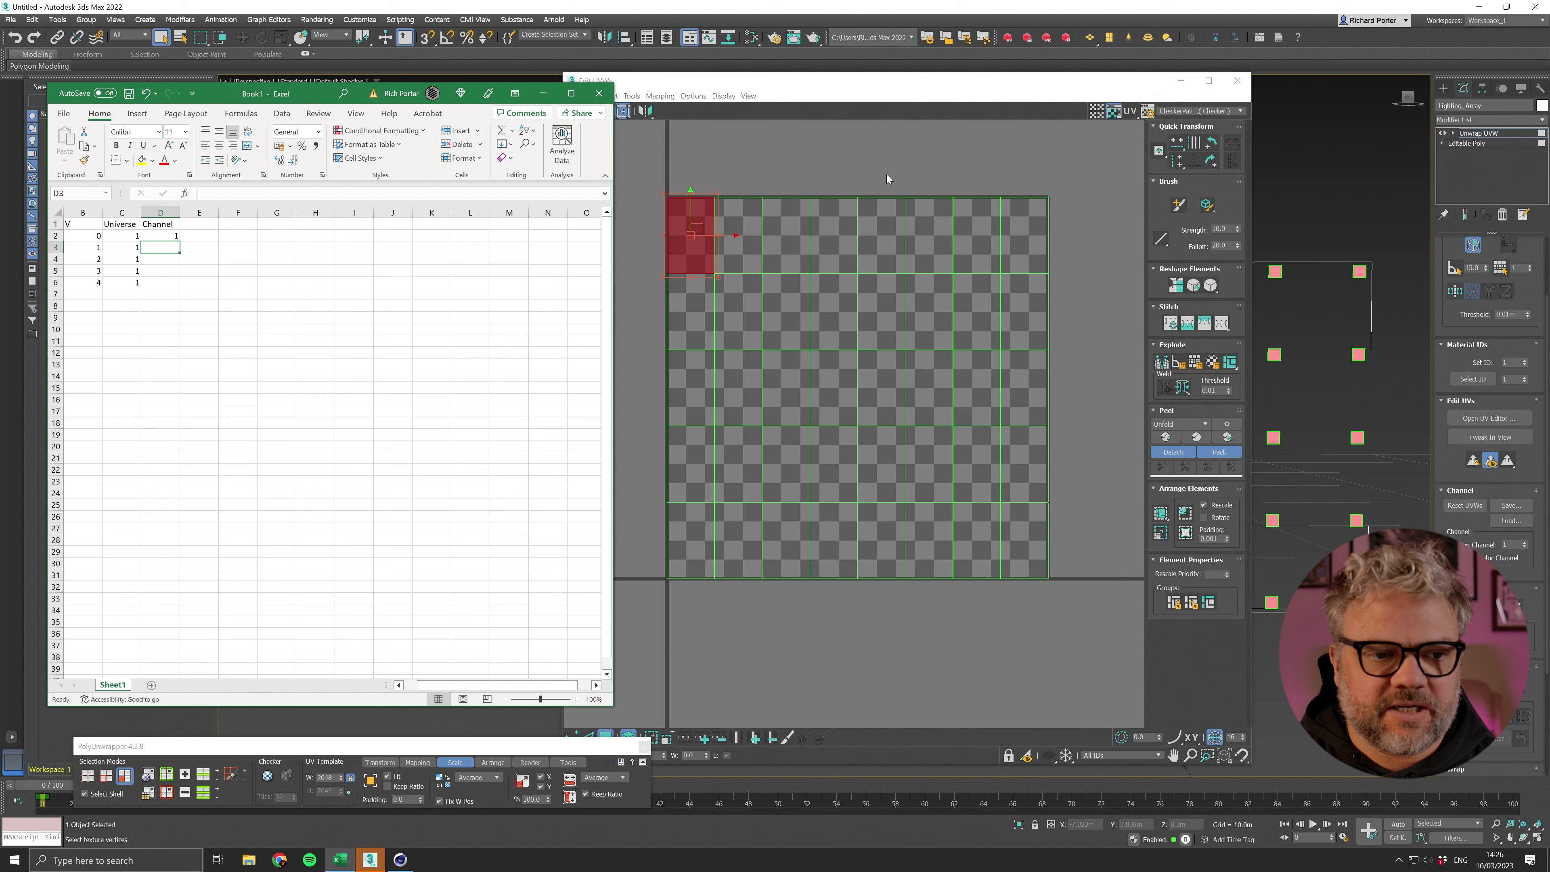
{"action": "left_click", "coordinate": [690, 312]}
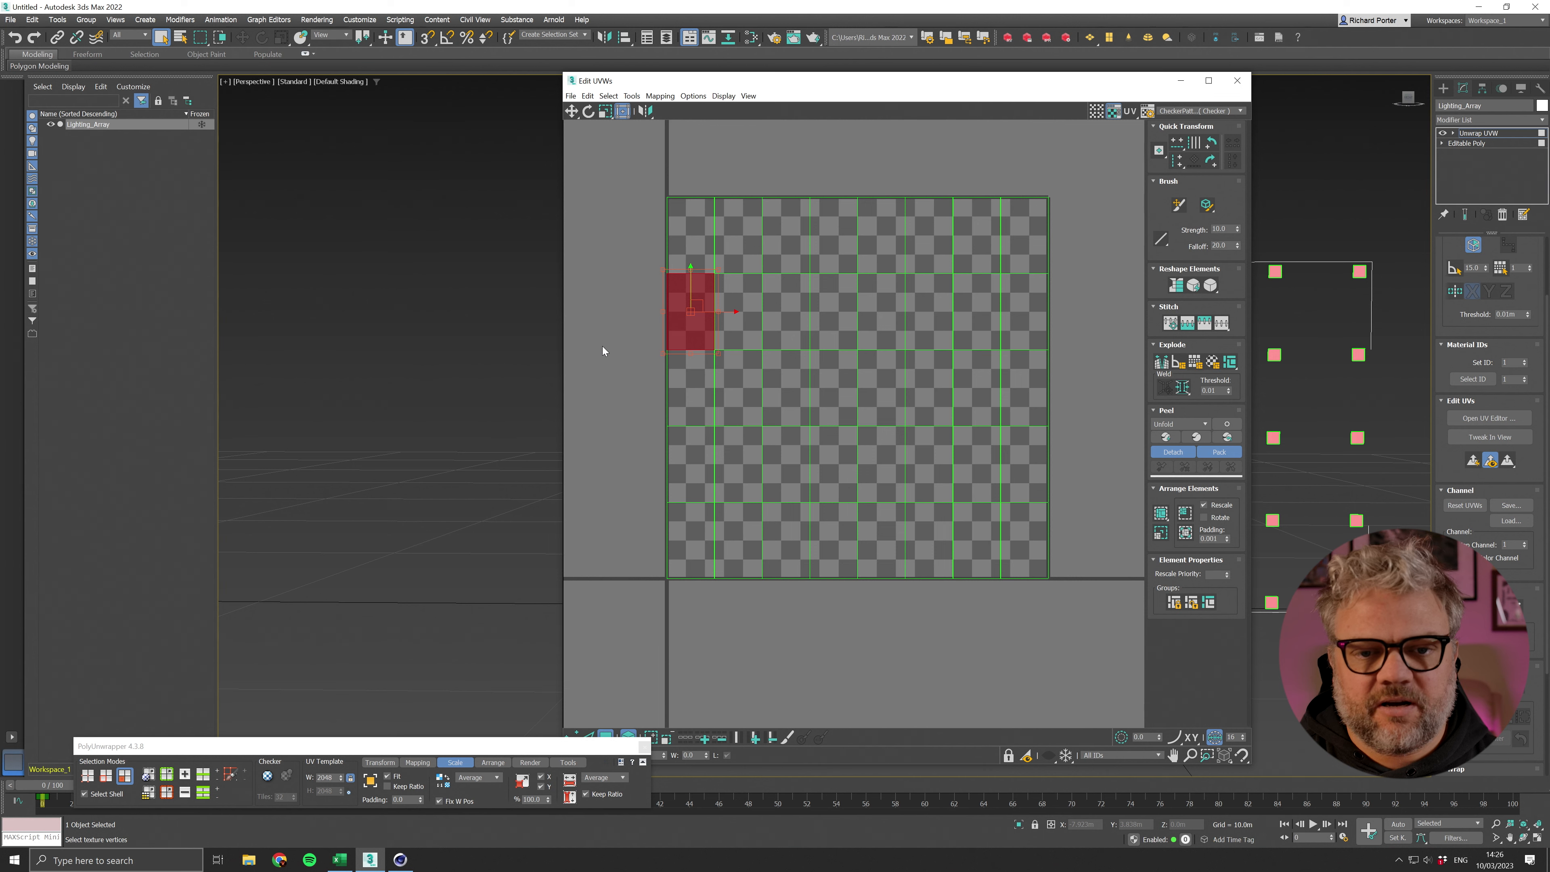
{"action": "key", "text": "alt+Tab"}
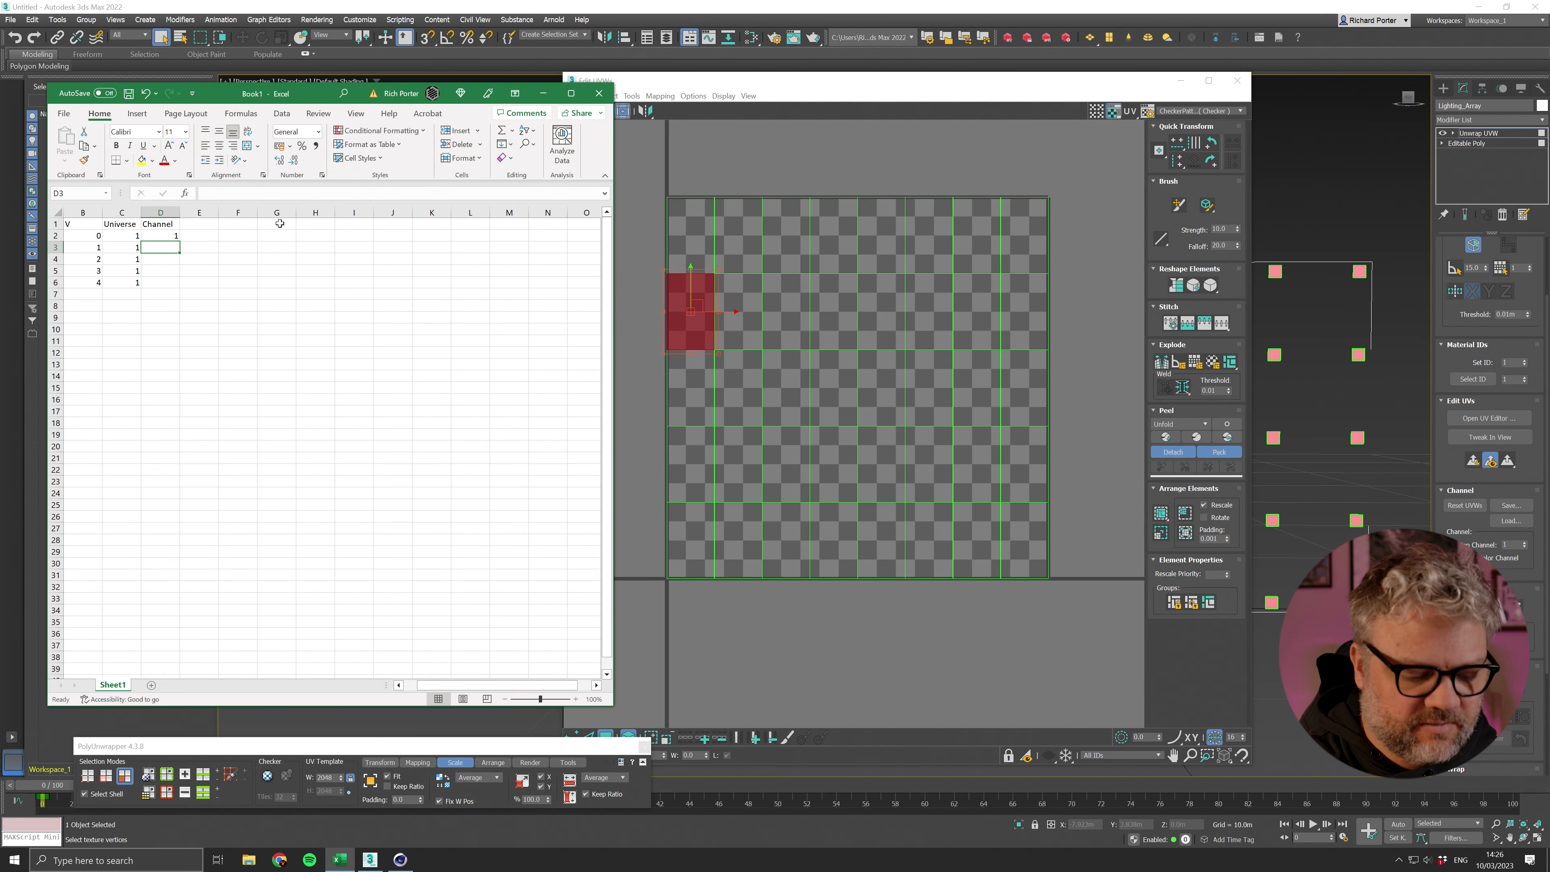
{"action": "type", "text": "="}
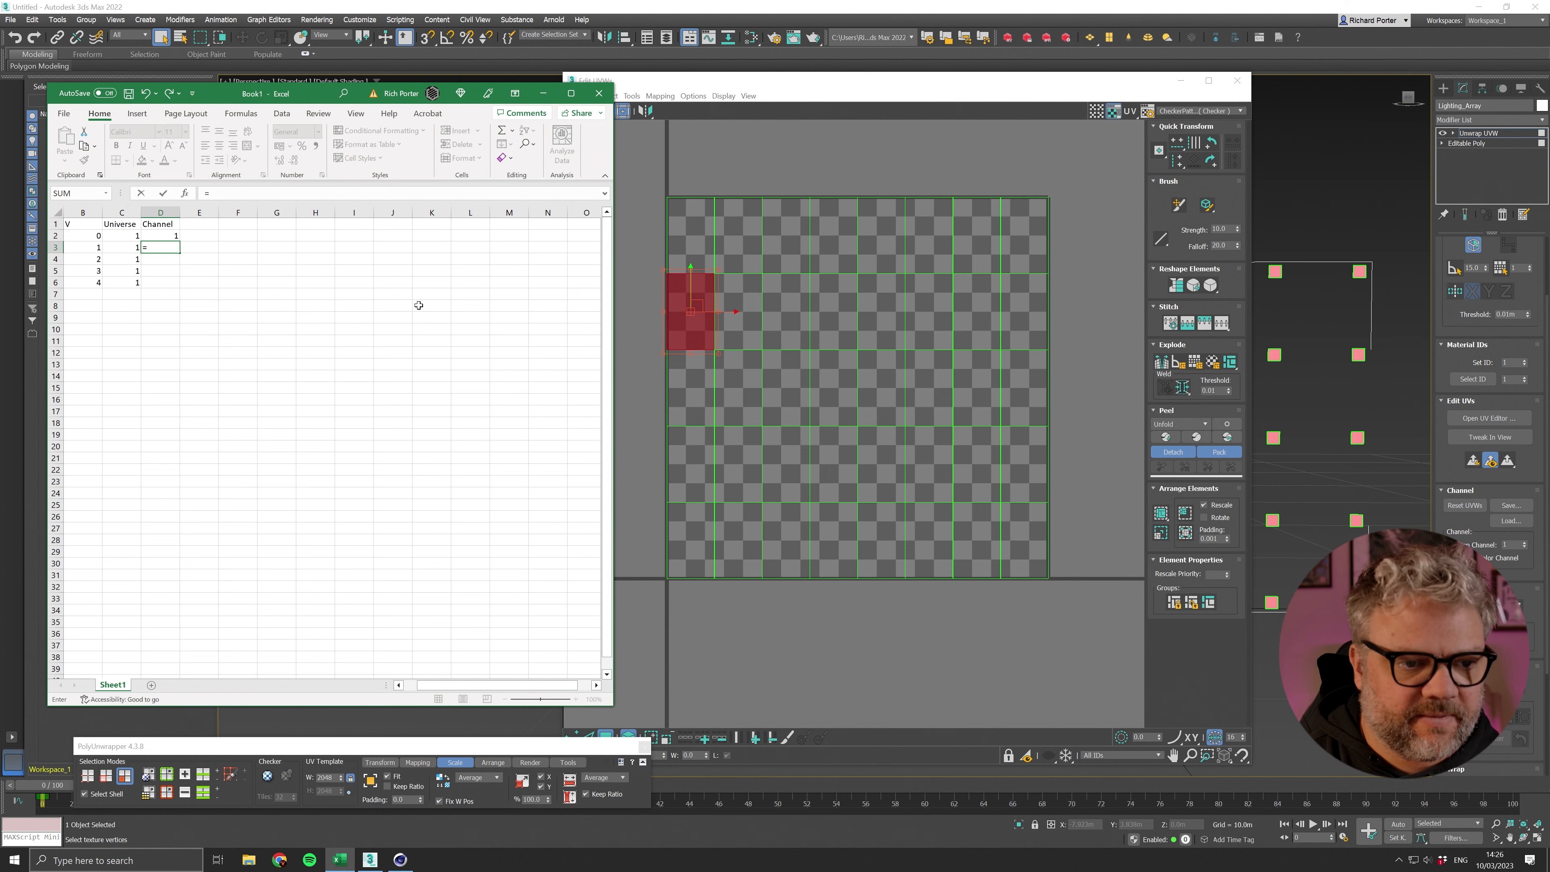
{"action": "left_click", "coordinate": [165, 239]}
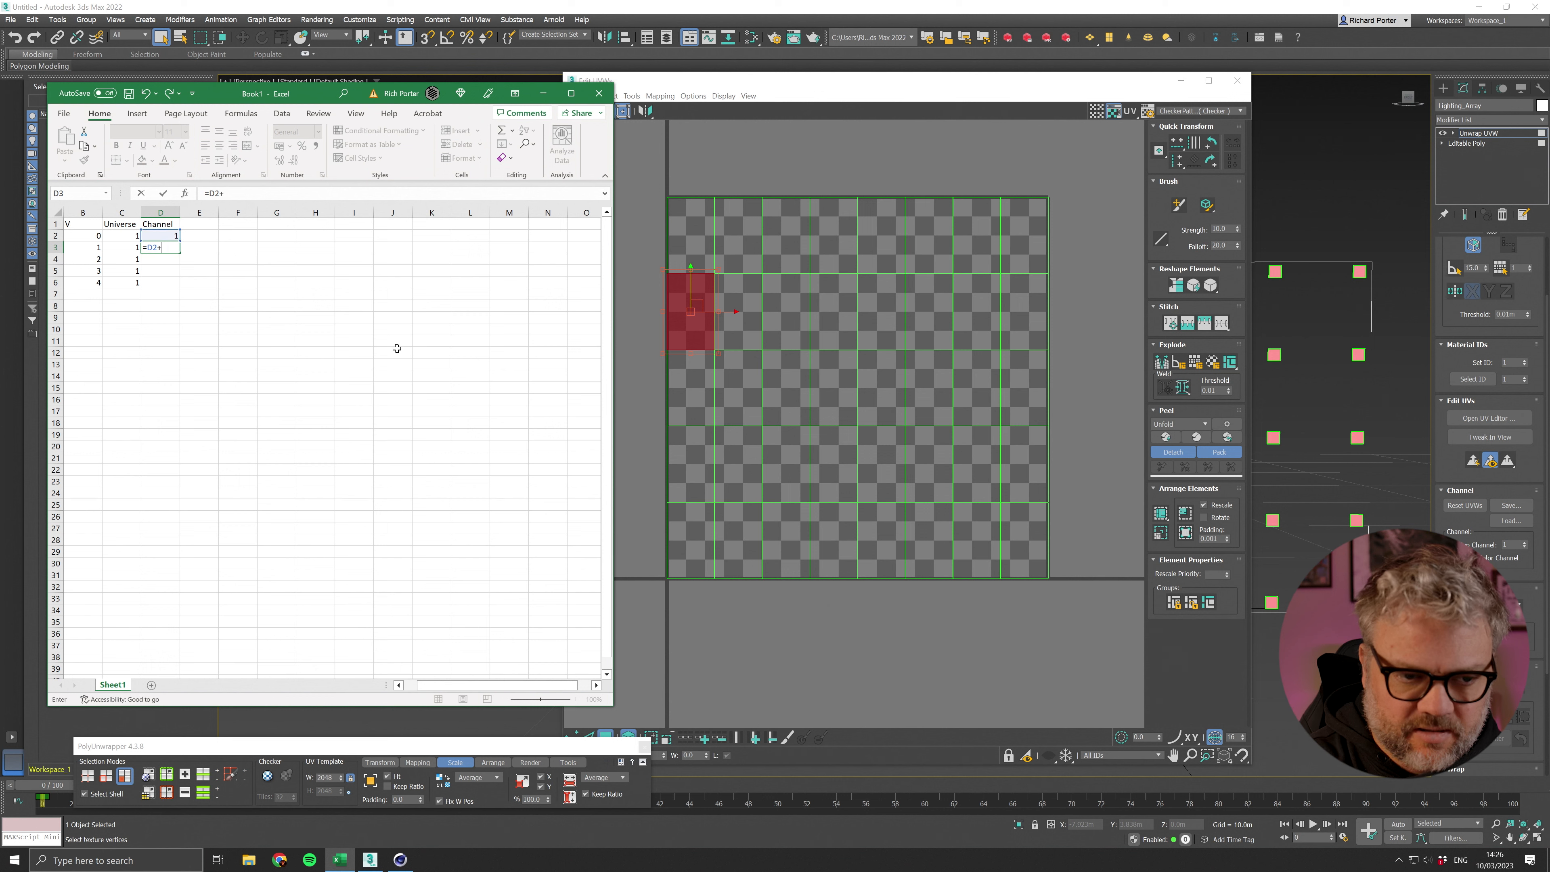
{"action": "key", "text": "Return"}
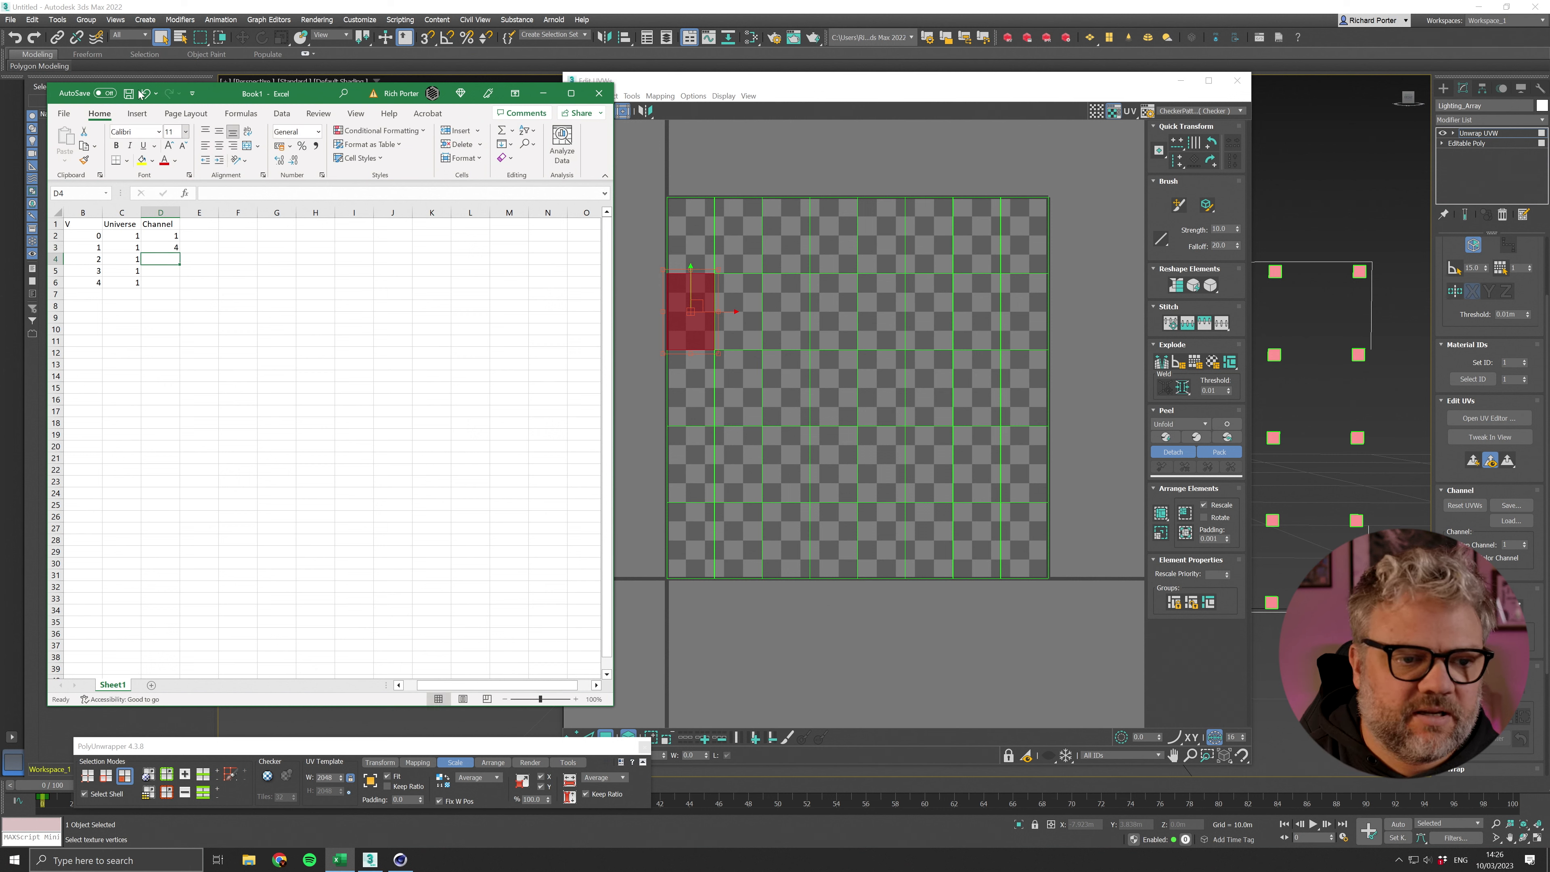
Step: Try to fill the Channel cells D2:D3 down to D6
{"action": "double_click", "coordinate": [167, 237]}
{"action": "left_click", "coordinate": [224, 274]}
{"action": "left_click_drag", "start_coordinate": [166, 237], "coordinate": [179, 287]}
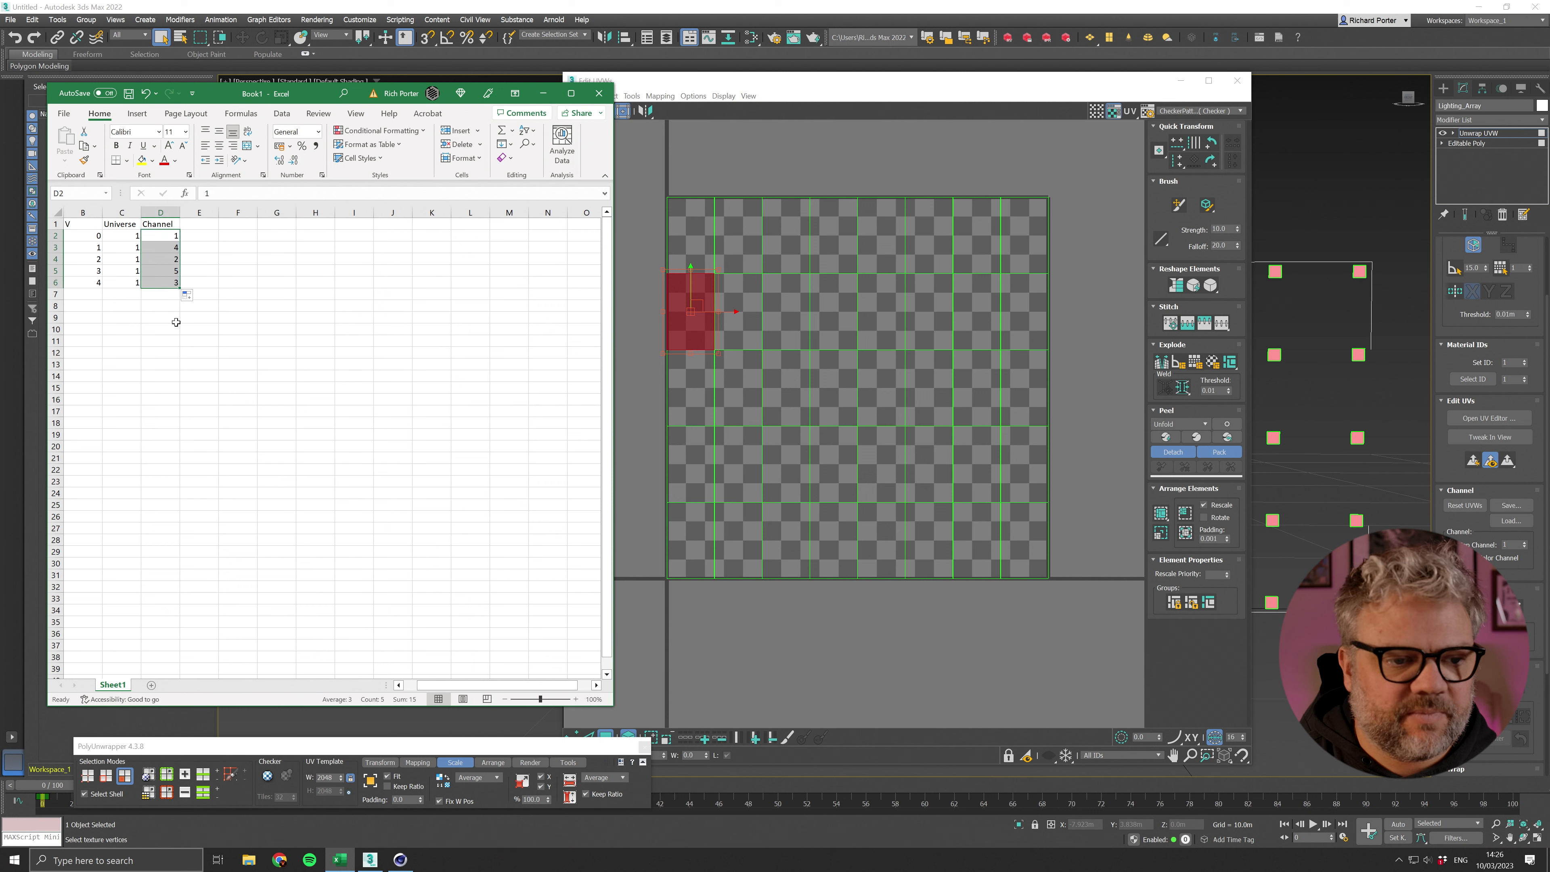
{"action": "left_click", "coordinate": [231, 260]}
{"action": "key", "text": "ctrl+z"}
Step: Fill the Channel formula from D3 down to D6
{"action": "left_click", "coordinate": [213, 258]}
{"action": "left_click", "coordinate": [154, 250]}
{"action": "left_click_drag", "start_coordinate": [179, 253], "coordinate": [181, 287]}
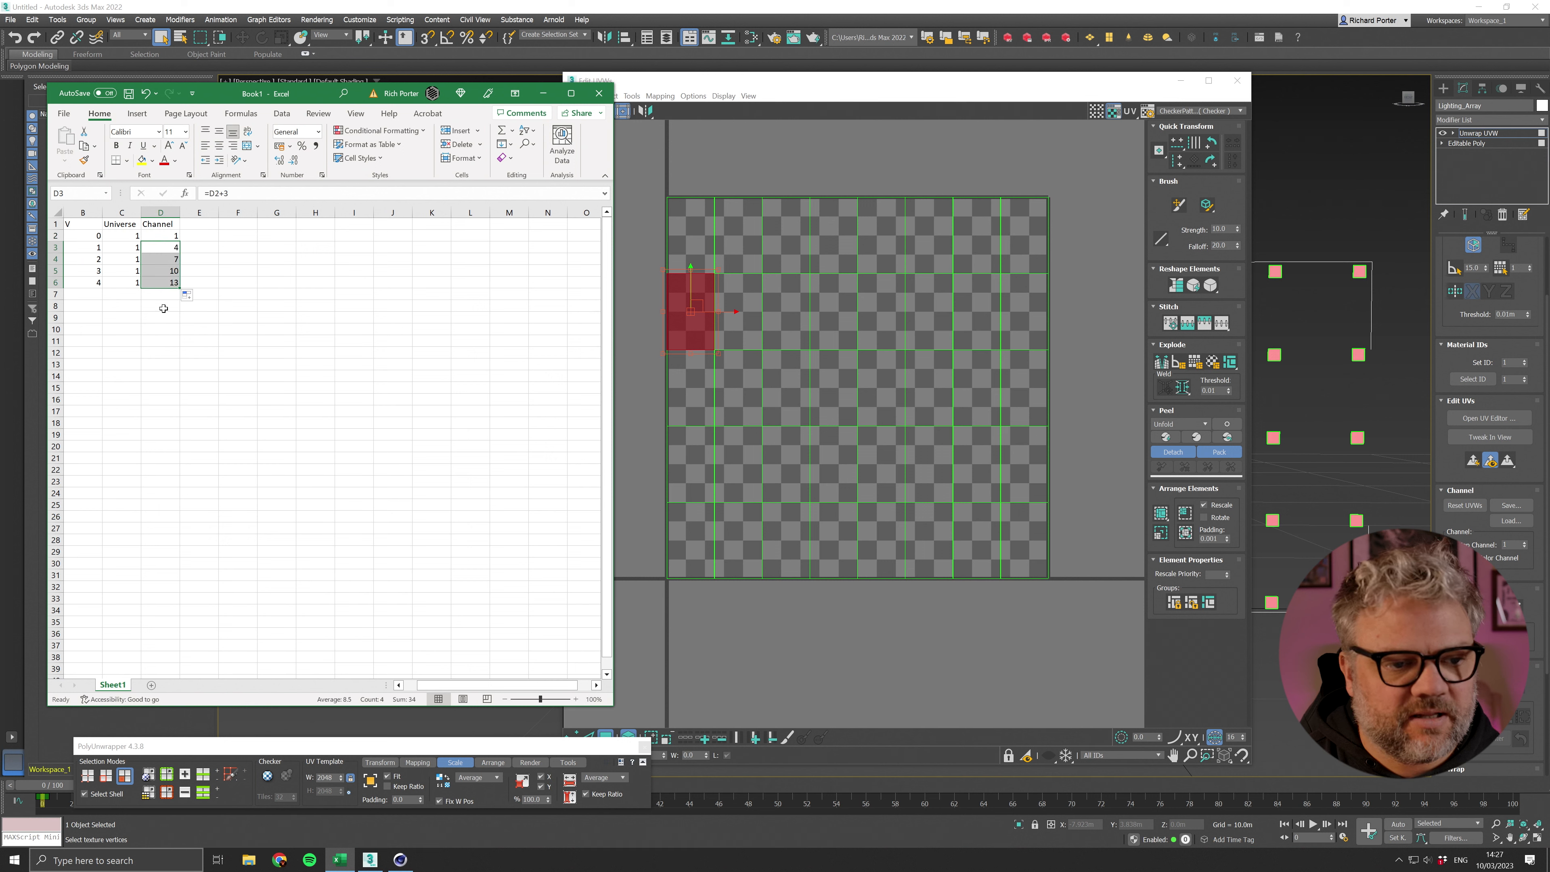
{"action": "left_click", "coordinate": [161, 305]}
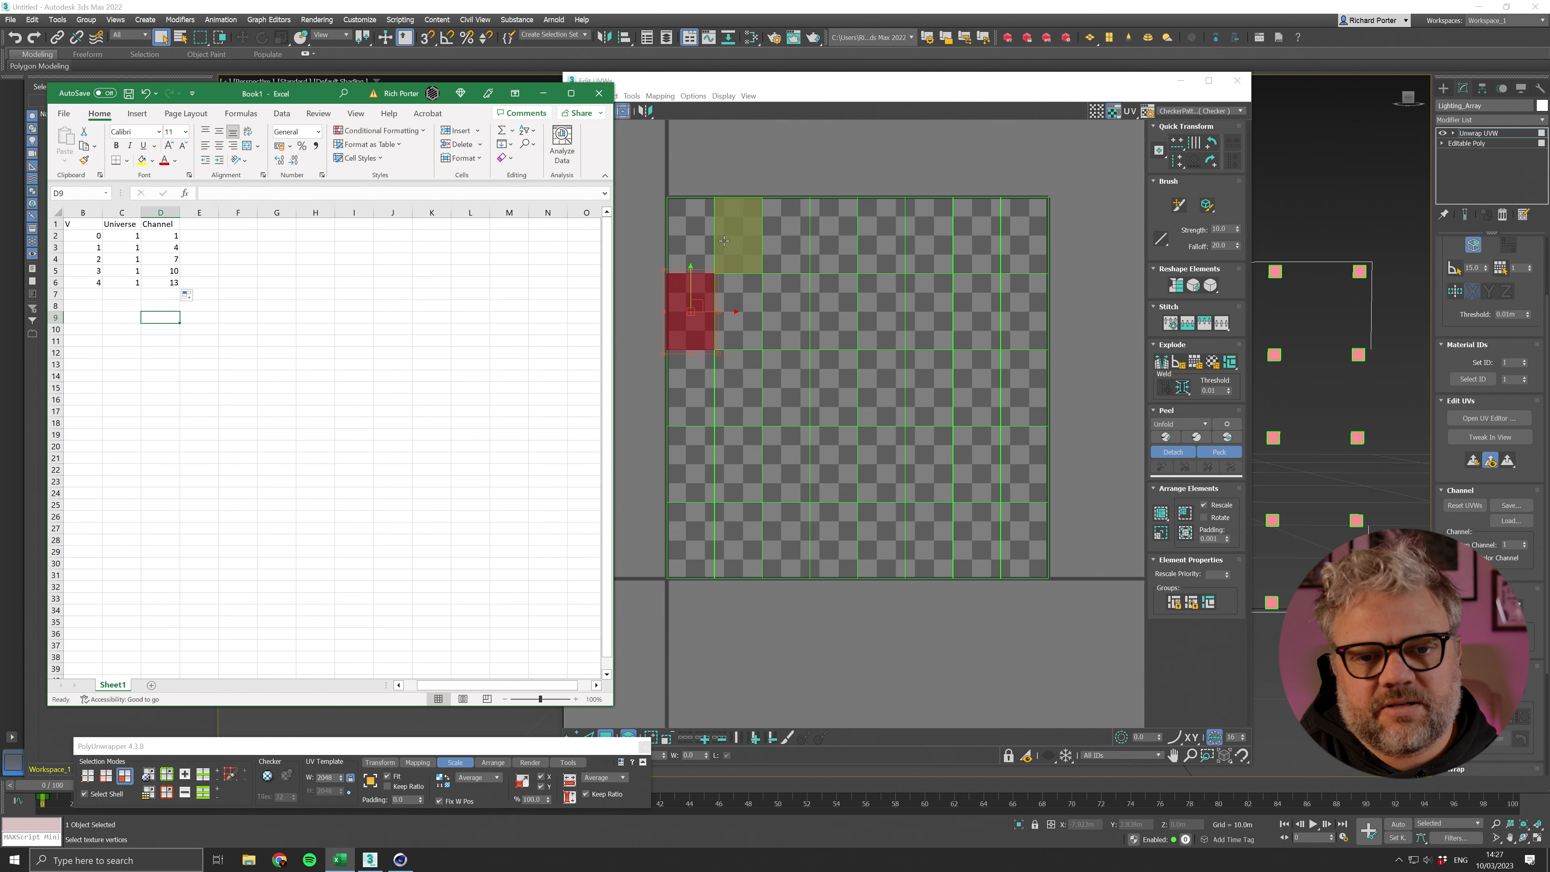
Step: Select the whole first column of UV shells to compare it with the table, and return to Excel
{"action": "left_click", "coordinate": [669, 277]}
{"action": "left_click_drag", "start_coordinate": [652, 182], "coordinate": [698, 607]}
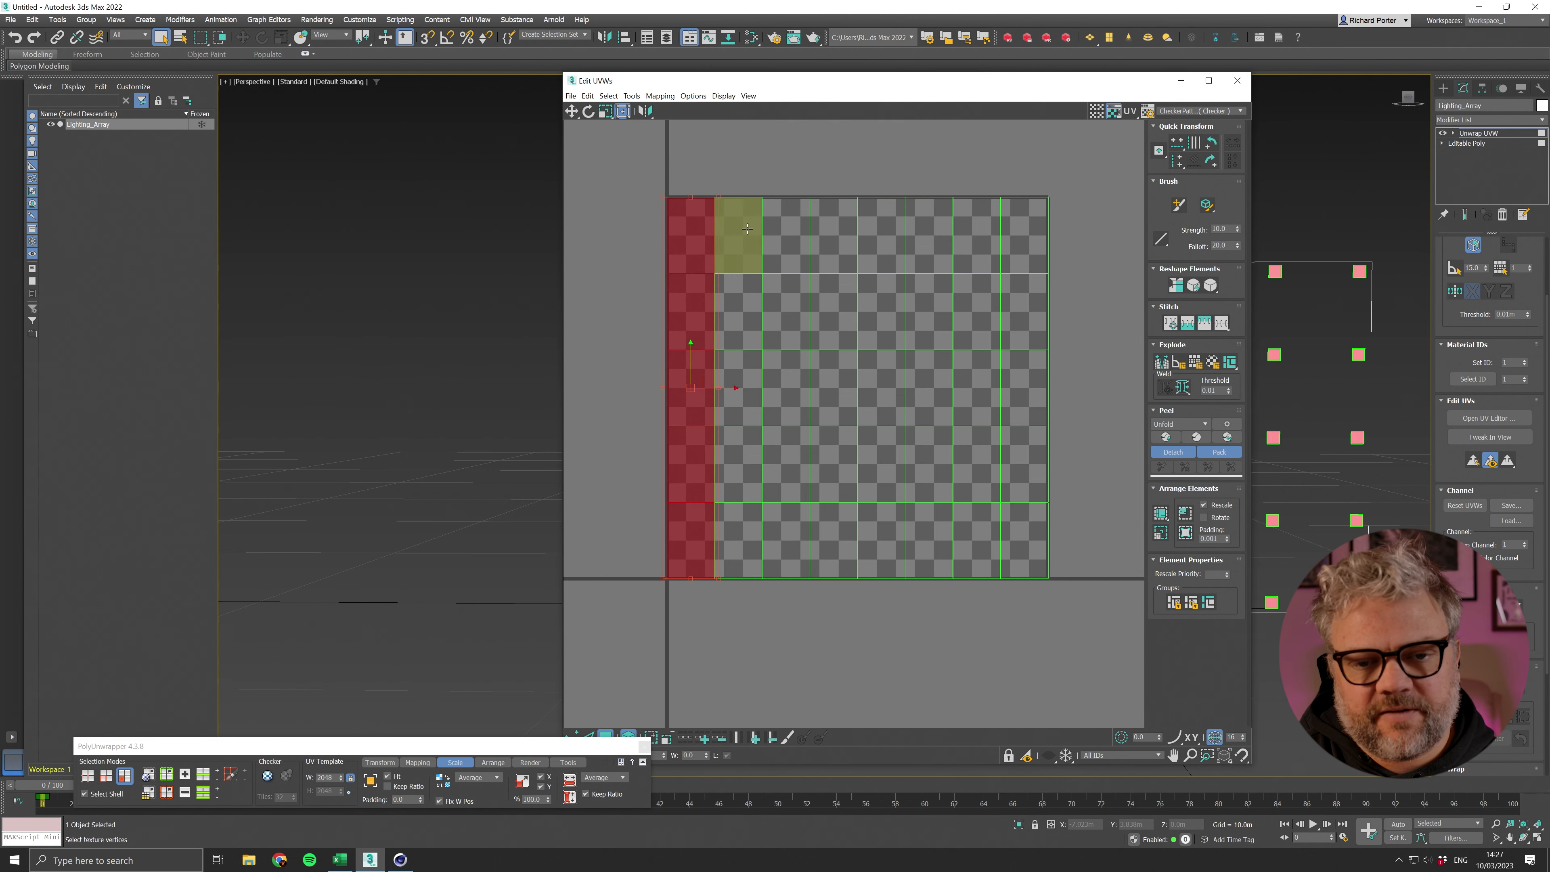
{"action": "key", "text": "alt+Tab"}
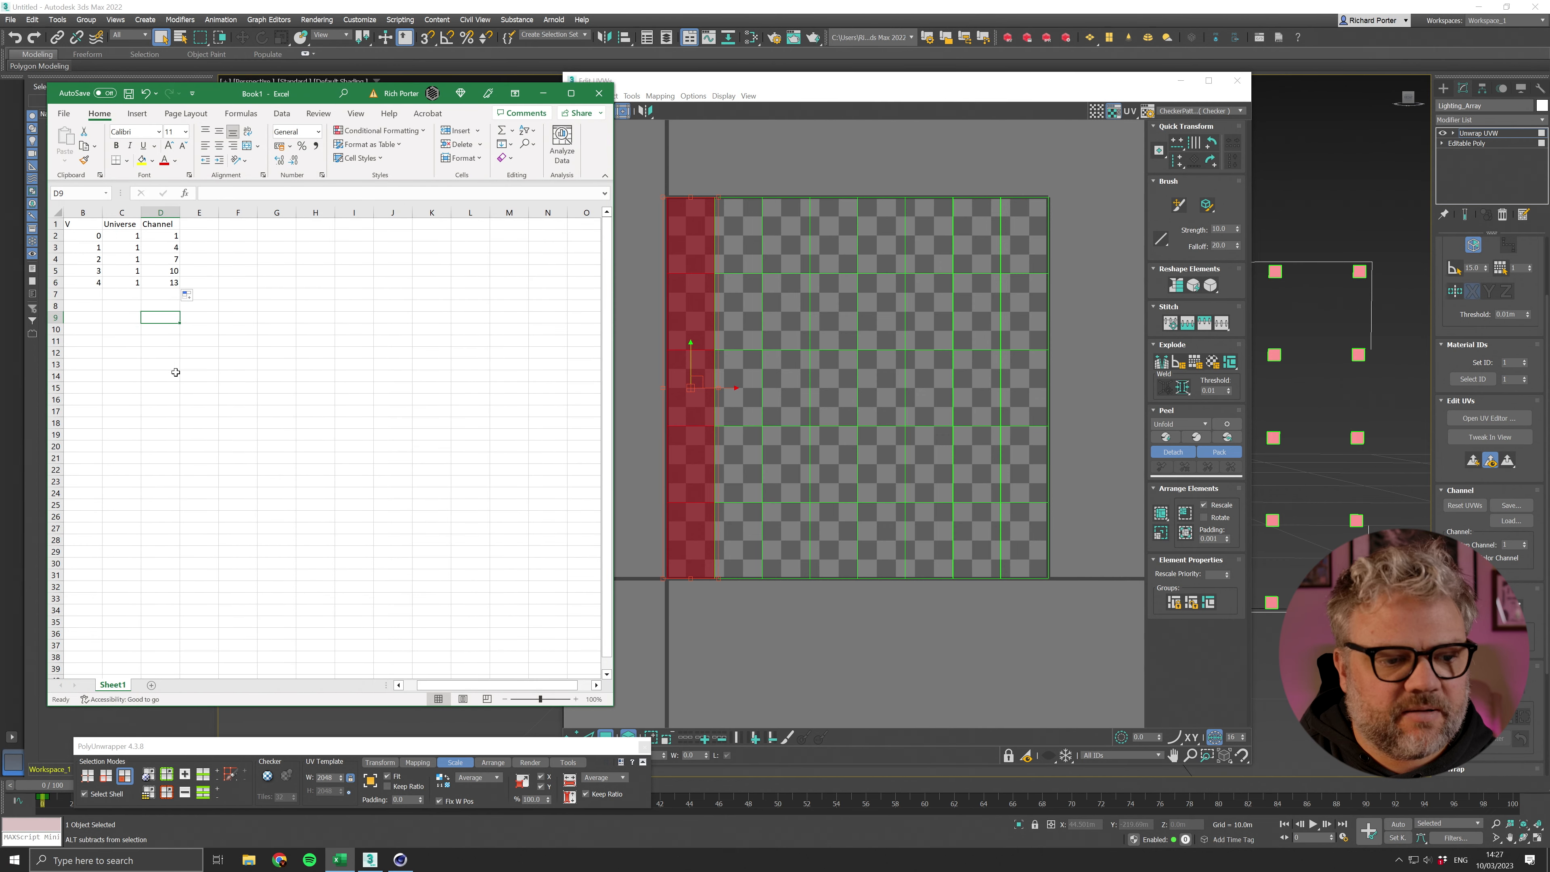
Step: Copy the V values in B2:B6 and paste them down column B starting at B7, B12, B17, B22, B27, B32 and B37
{"action": "left_click", "coordinate": [399, 685]}
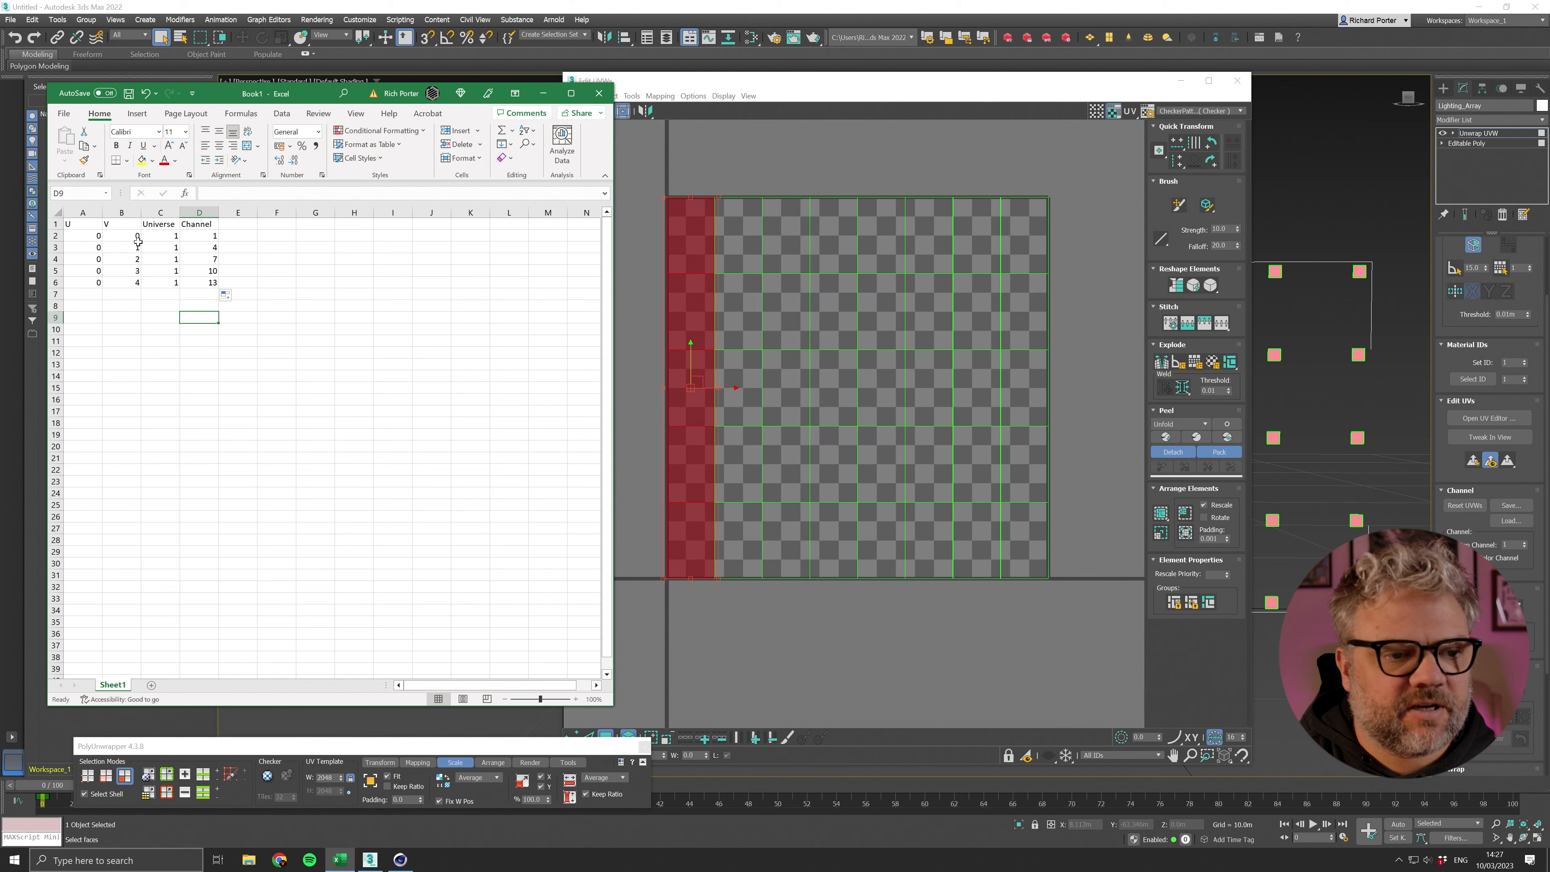
{"action": "left_click_drag", "start_coordinate": [131, 237], "coordinate": [138, 279]}
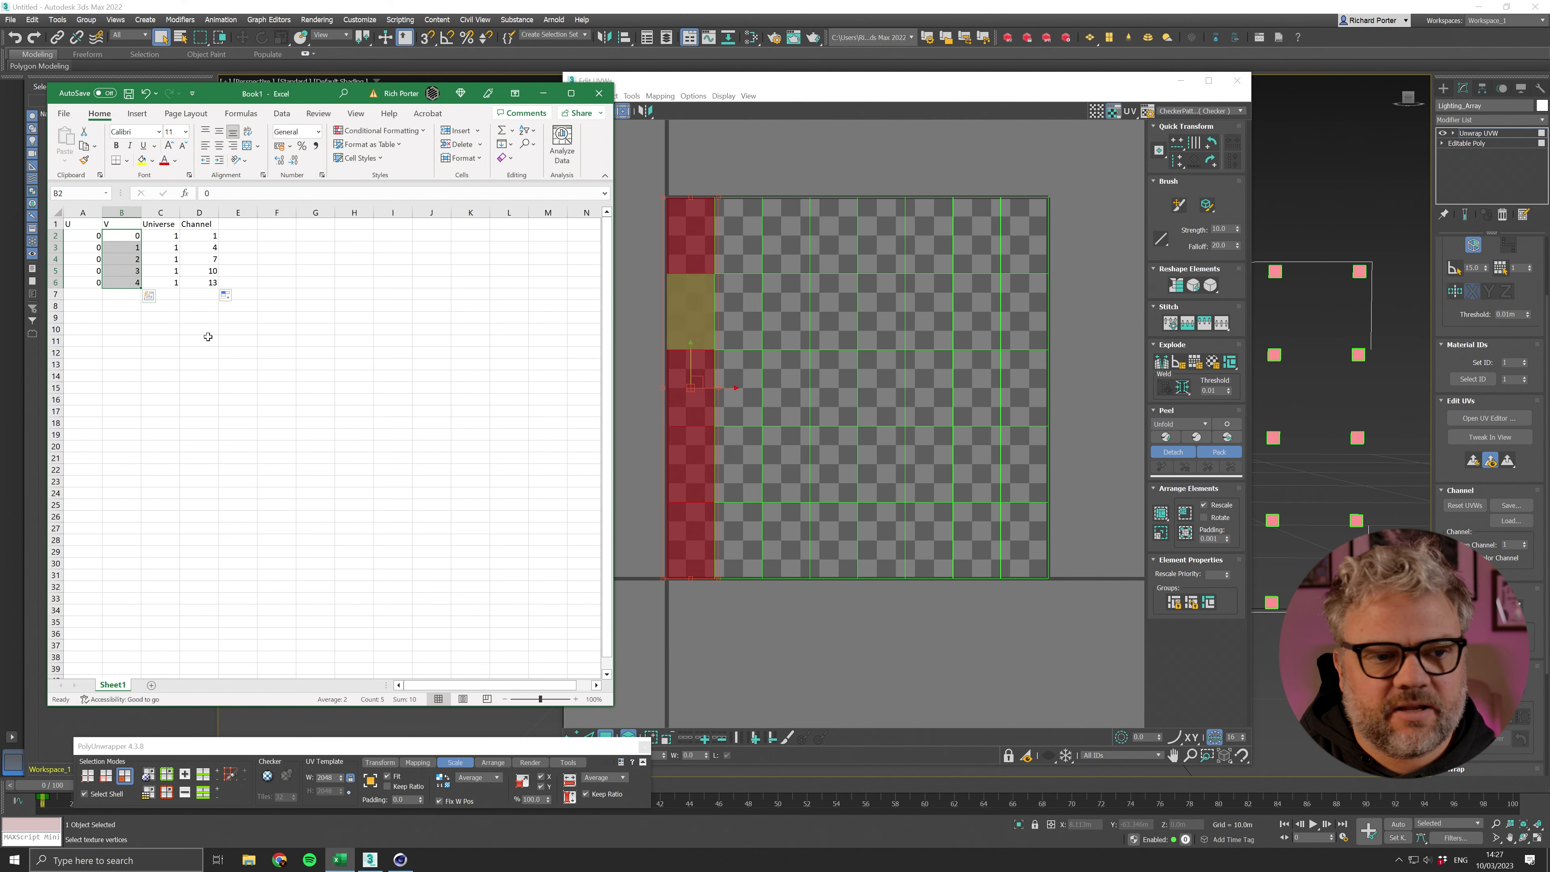
{"action": "key", "text": "ctrl+c"}
{"action": "left_click", "coordinate": [118, 294]}
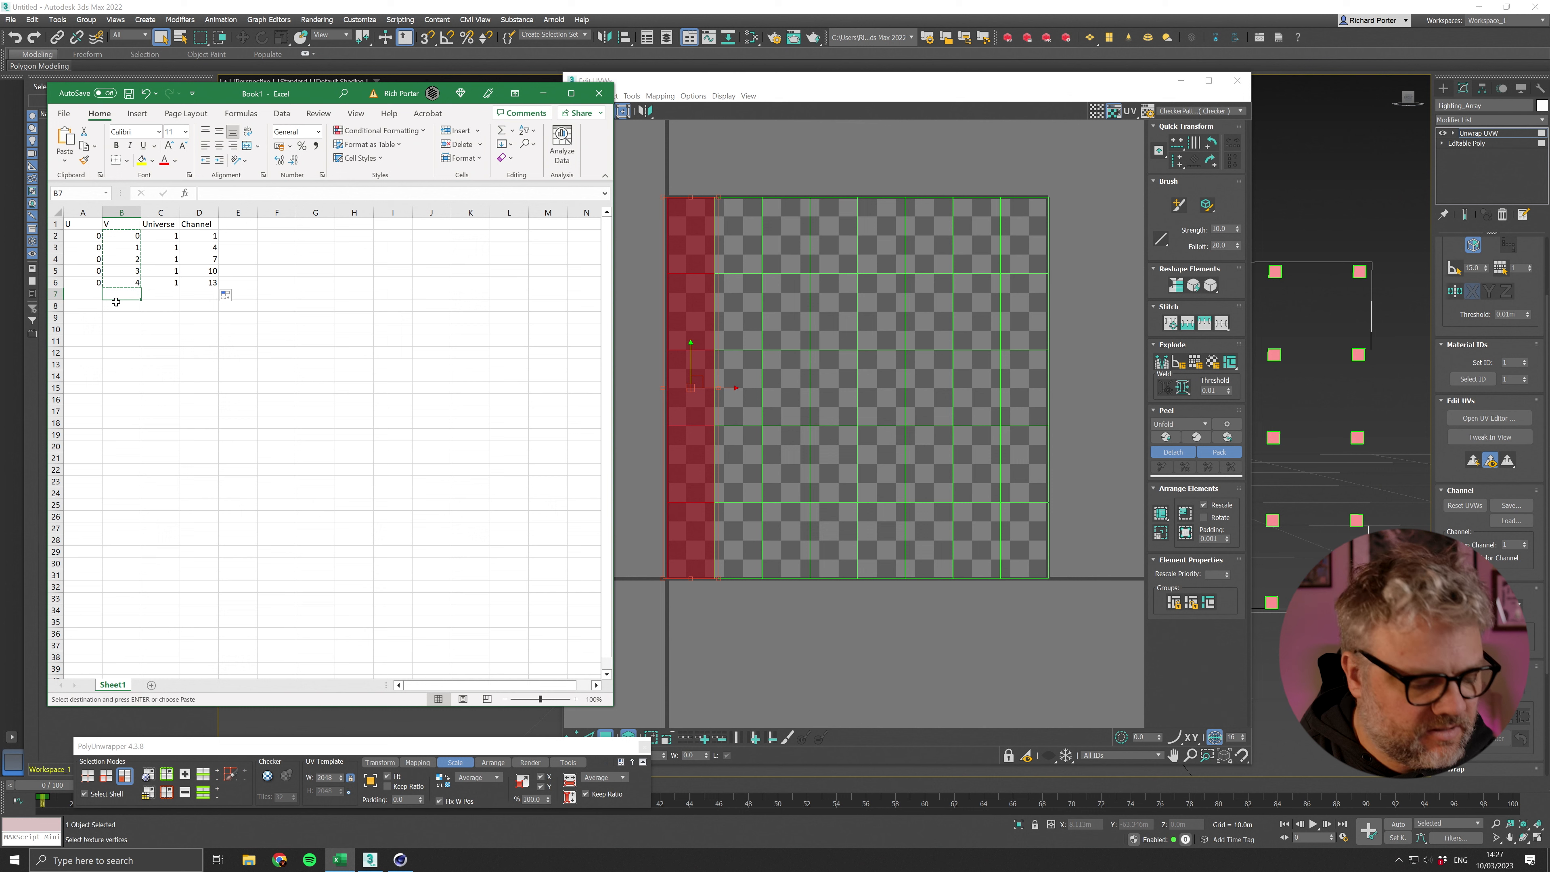
{"action": "key", "text": "ctrl+v"}
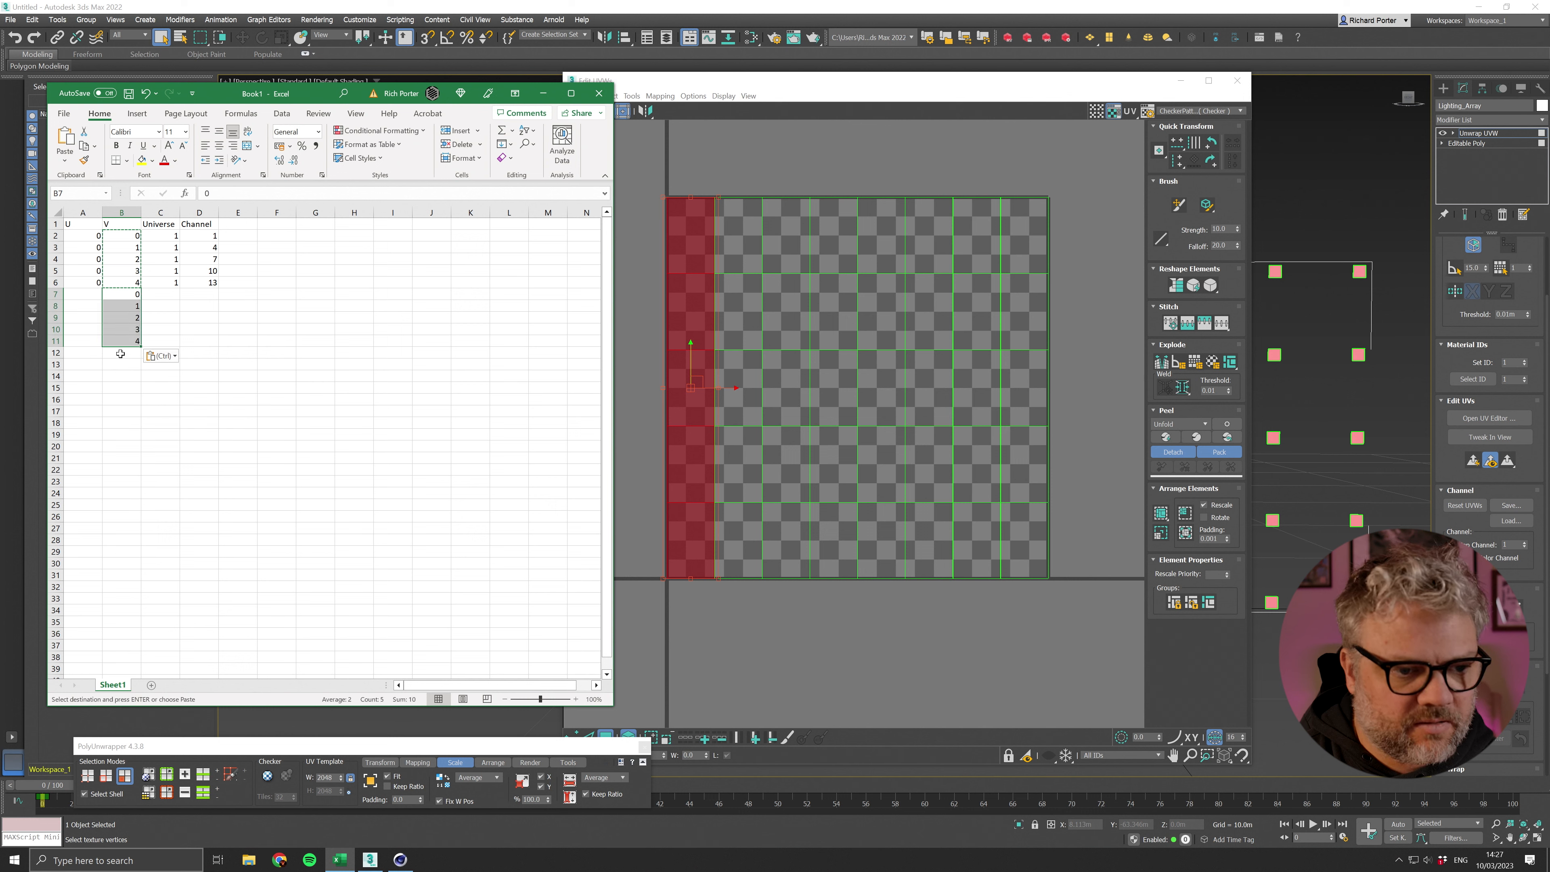
{"action": "left_click", "coordinate": [120, 354]}
{"action": "key", "text": "ctrl+v"}
{"action": "left_click", "coordinate": [123, 416]}
{"action": "key", "text": "ctrl+v"}
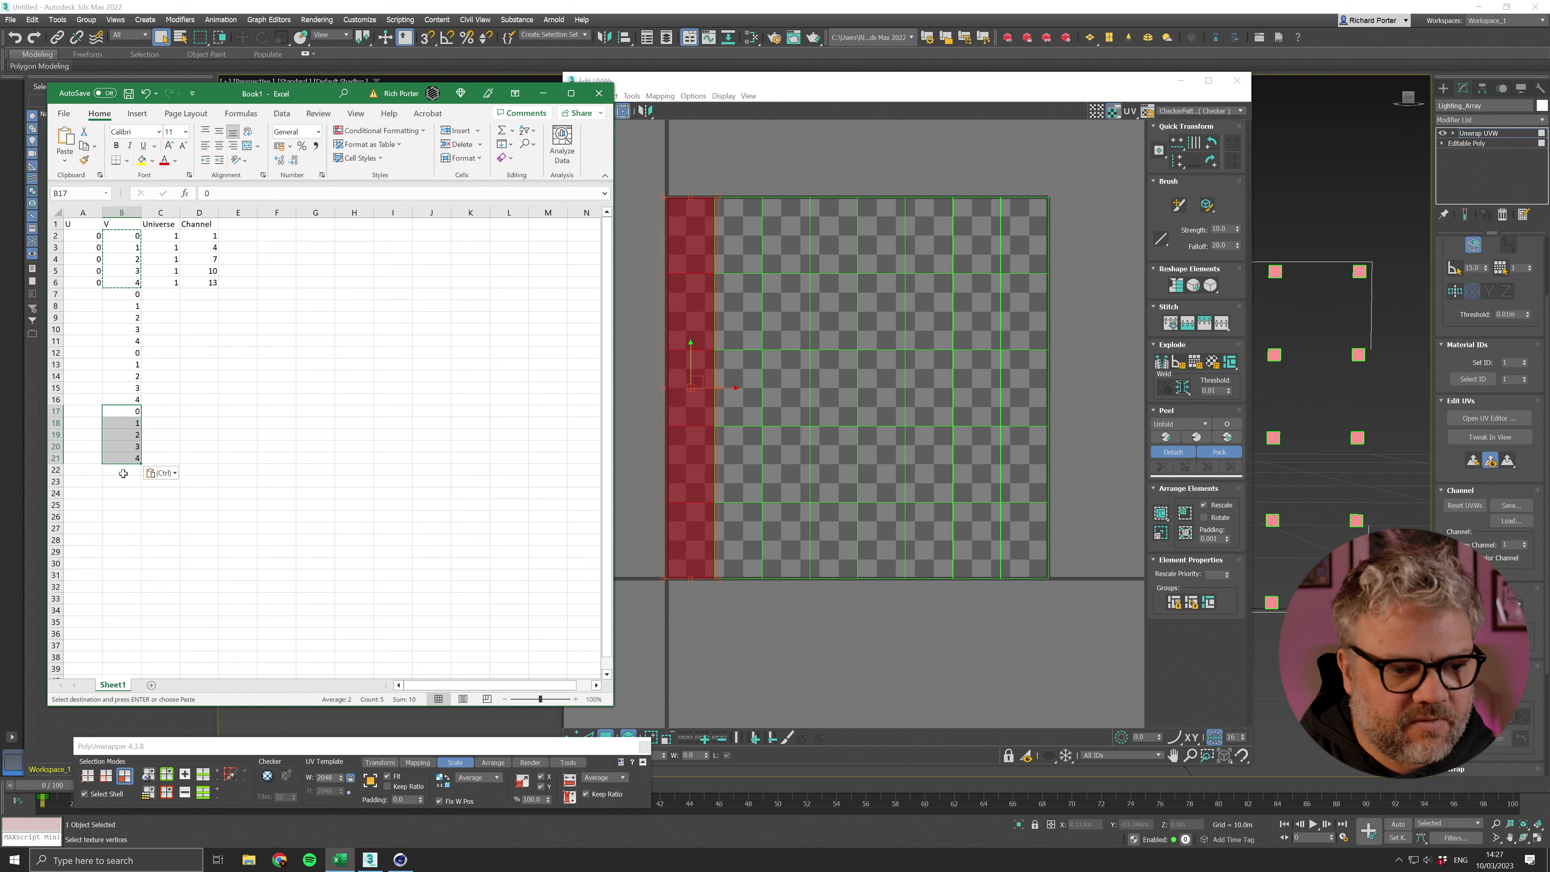
{"action": "left_click", "coordinate": [121, 471]}
{"action": "key", "text": "ctrl+v"}
{"action": "left_click", "coordinate": [121, 533]}
{"action": "key", "text": "ctrl+v"}
{"action": "left_click", "coordinate": [120, 588]}
{"action": "key", "text": "ctrl+v"}
{"action": "left_click", "coordinate": [121, 646]}
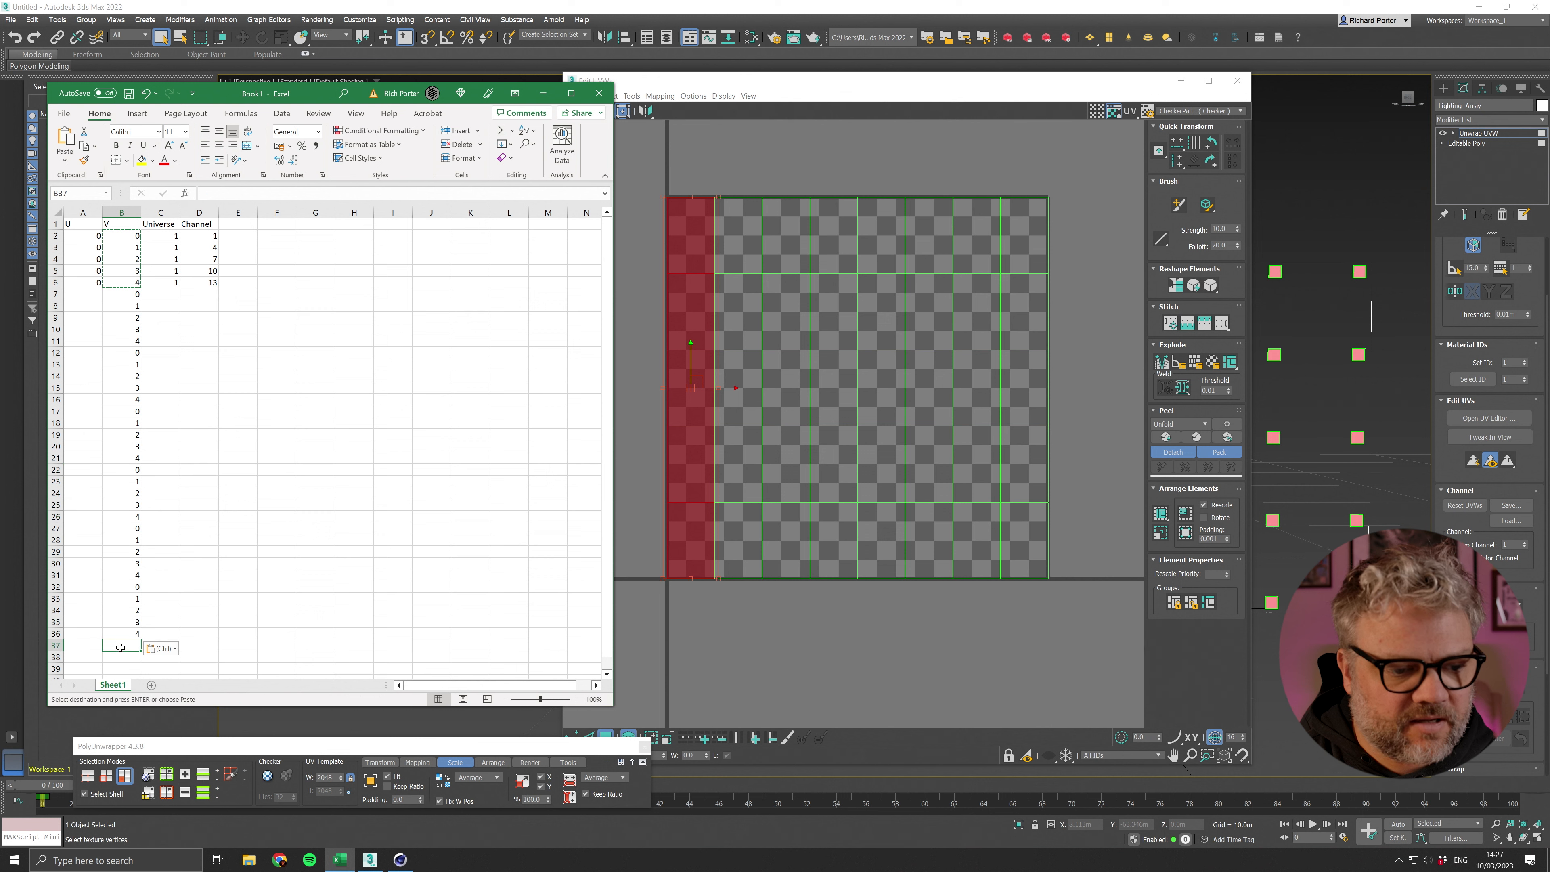
{"action": "key", "text": "ctrl+v"}
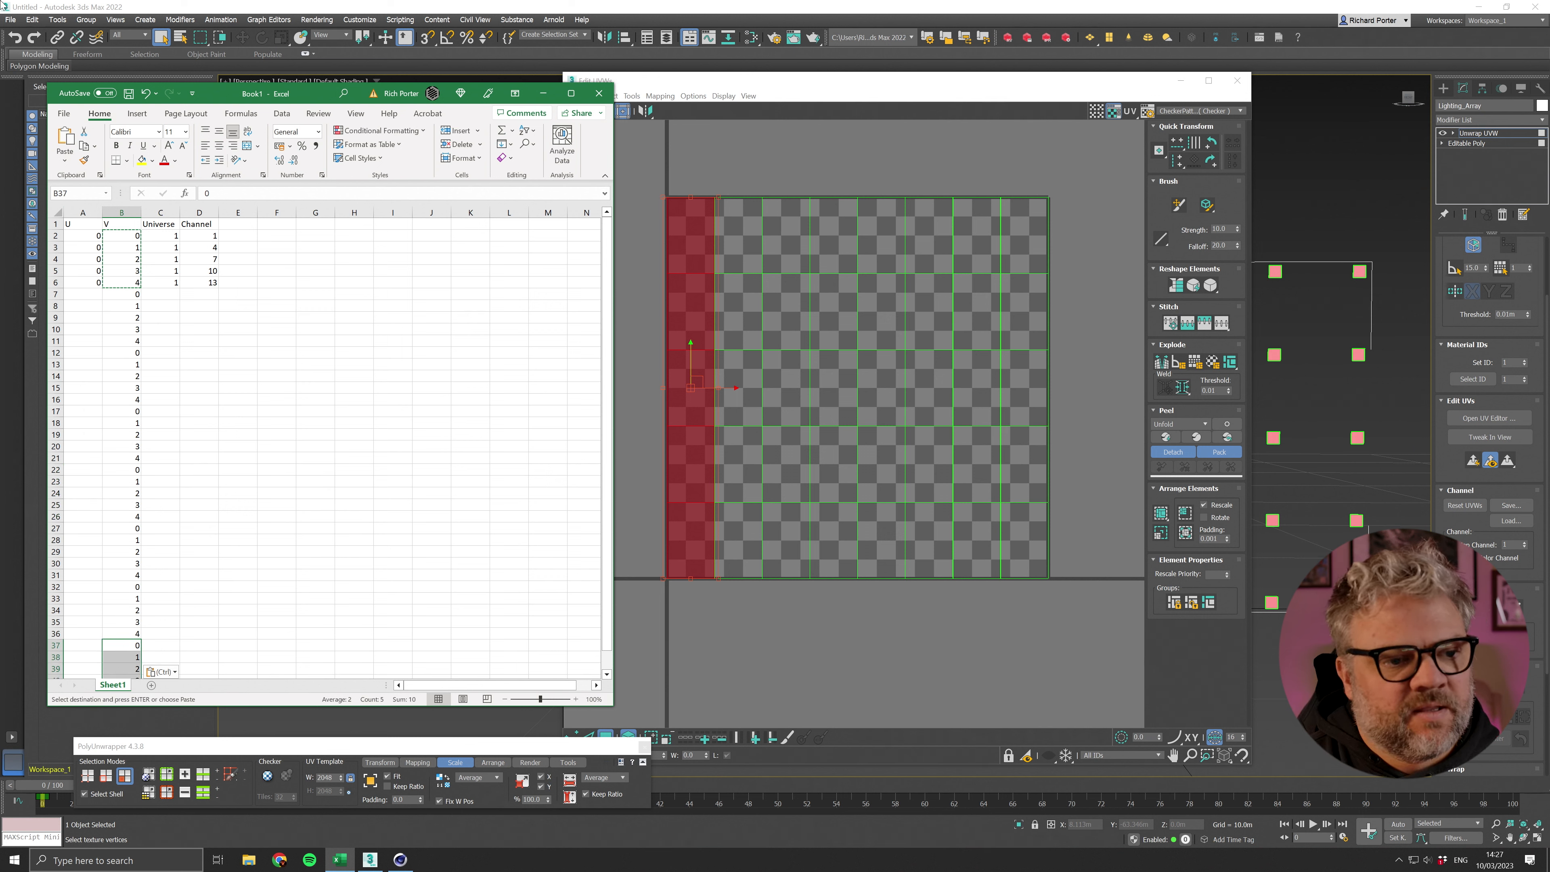
Step: Enter the U value 1 in cells A7:A11 and the U value 2 in cells A12:A16
{"action": "left_click", "coordinate": [93, 295]}
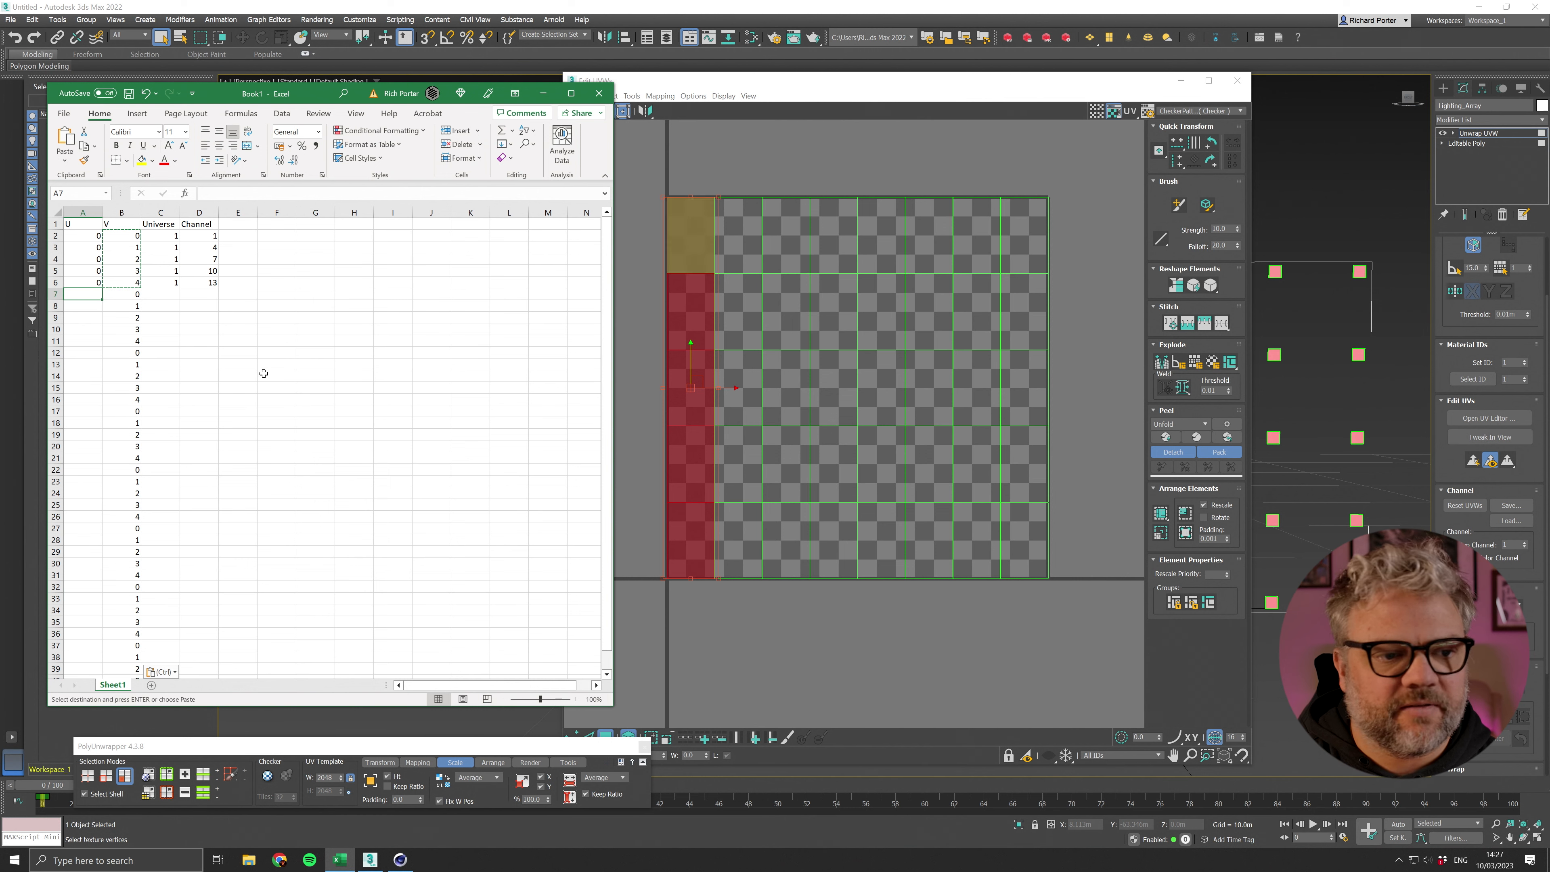
{"action": "type", "text": "1"}
{"action": "key", "text": "ctrl+Return"}
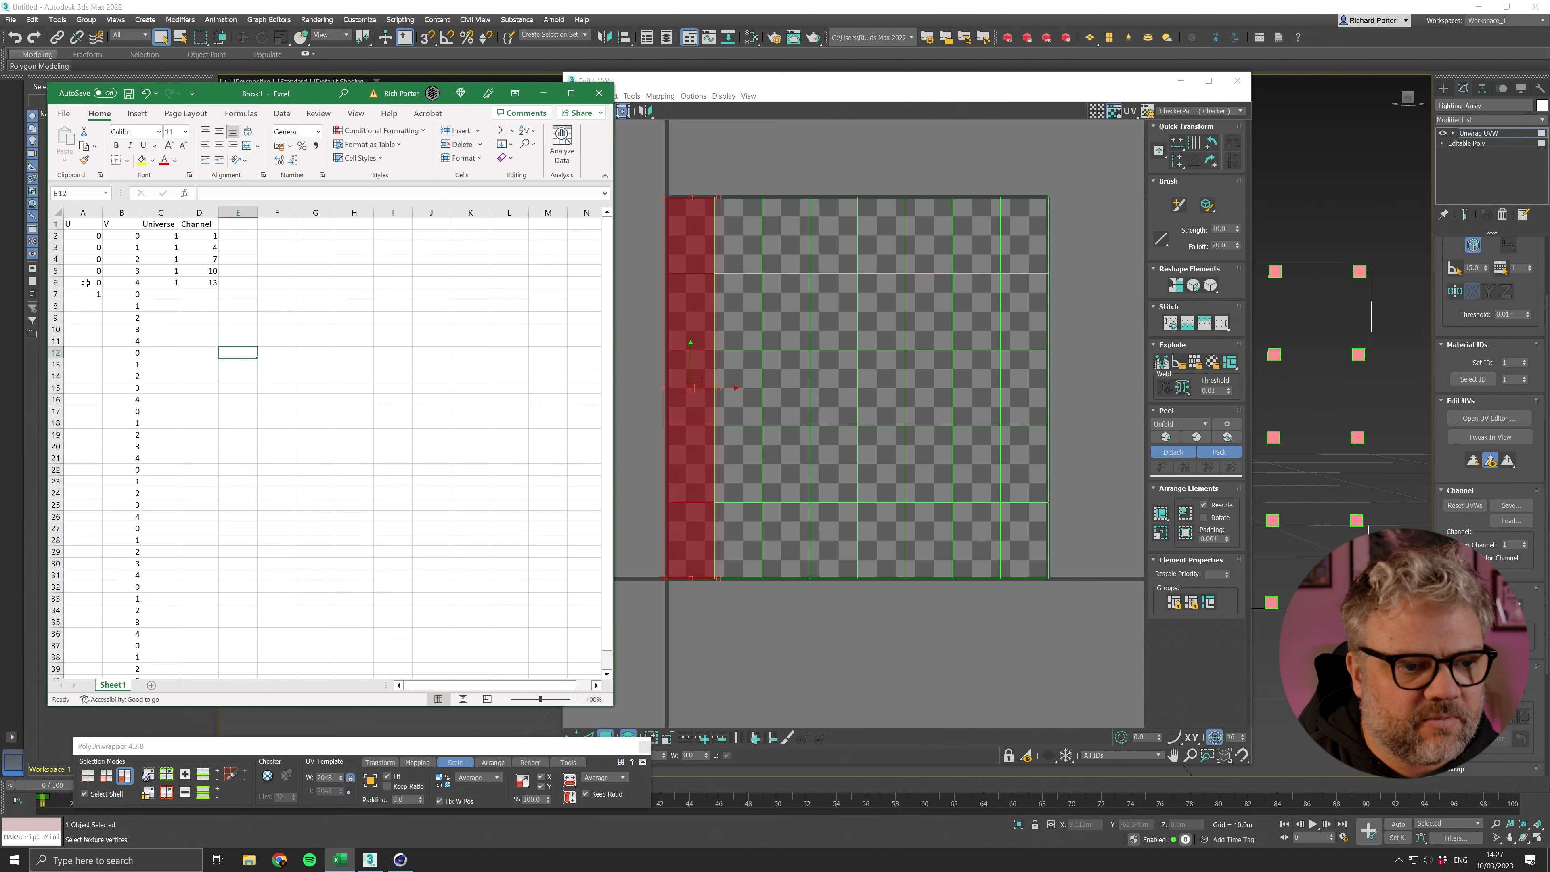
{"action": "left_click_drag", "start_coordinate": [101, 300], "coordinate": [101, 345]}
{"action": "left_click", "coordinate": [88, 356]}
{"action": "type", "text": "2"}
{"action": "key", "text": "Return"}
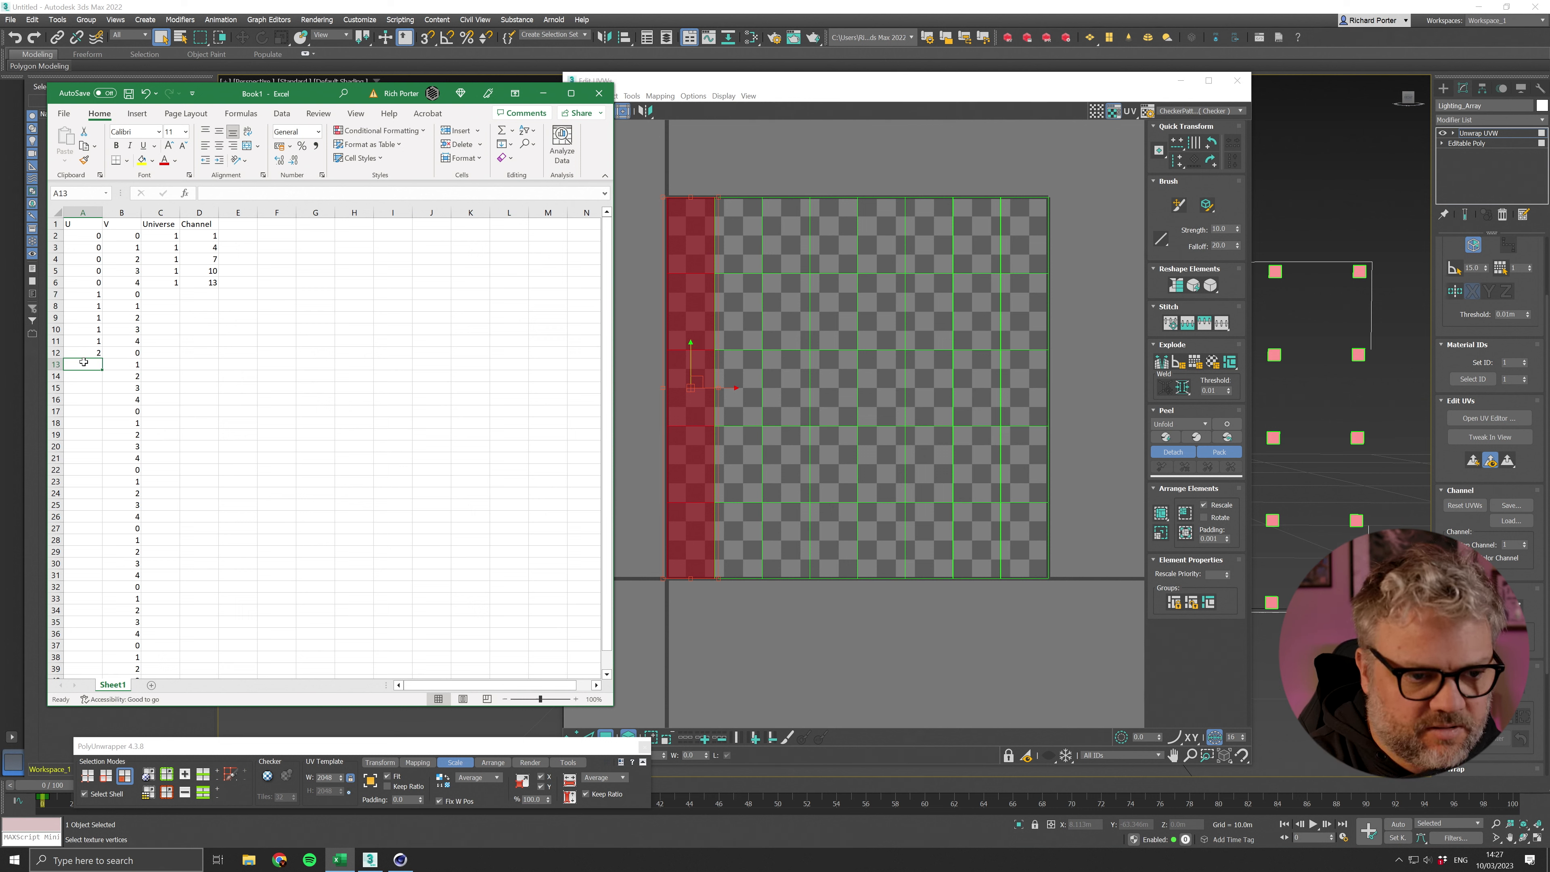
{"action": "left_click", "coordinate": [91, 353]}
{"action": "left_click_drag", "start_coordinate": [101, 358], "coordinate": [104, 405]}
Step: Enter the U value 3 in cells A17:A21 and the U value 4 in cells A22:A26
{"action": "left_click", "coordinate": [97, 411]}
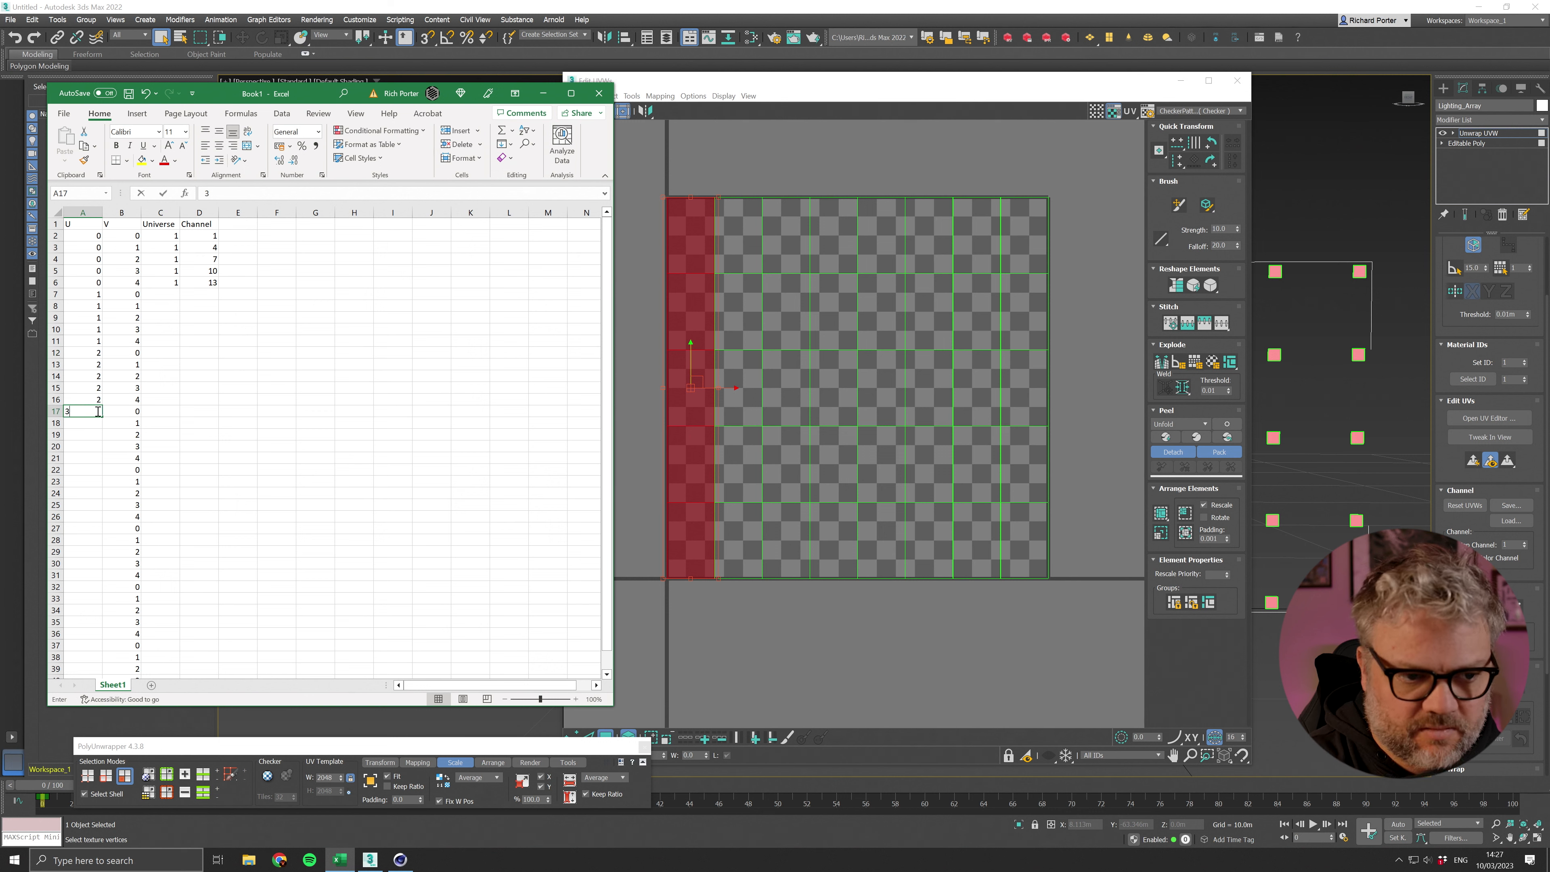
{"action": "type", "text": "3"}
{"action": "left_click", "coordinate": [98, 411]}
{"action": "left_click_drag", "start_coordinate": [101, 418], "coordinate": [102, 466]}
{"action": "left_click", "coordinate": [88, 469]}
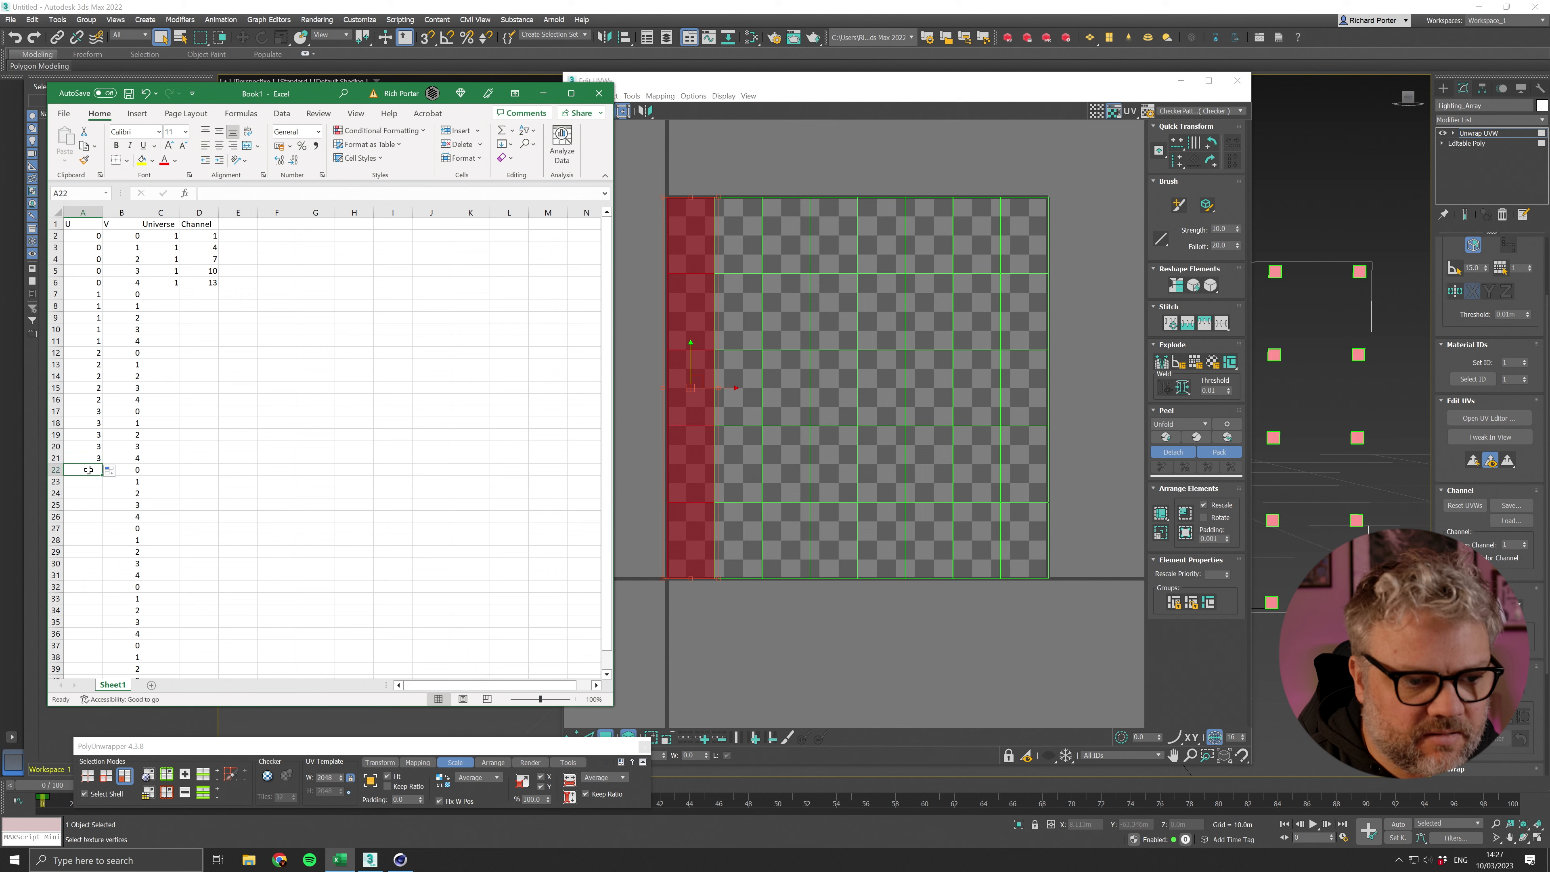
{"action": "type", "text": "4"}
{"action": "key", "text": "ctrl+Return"}
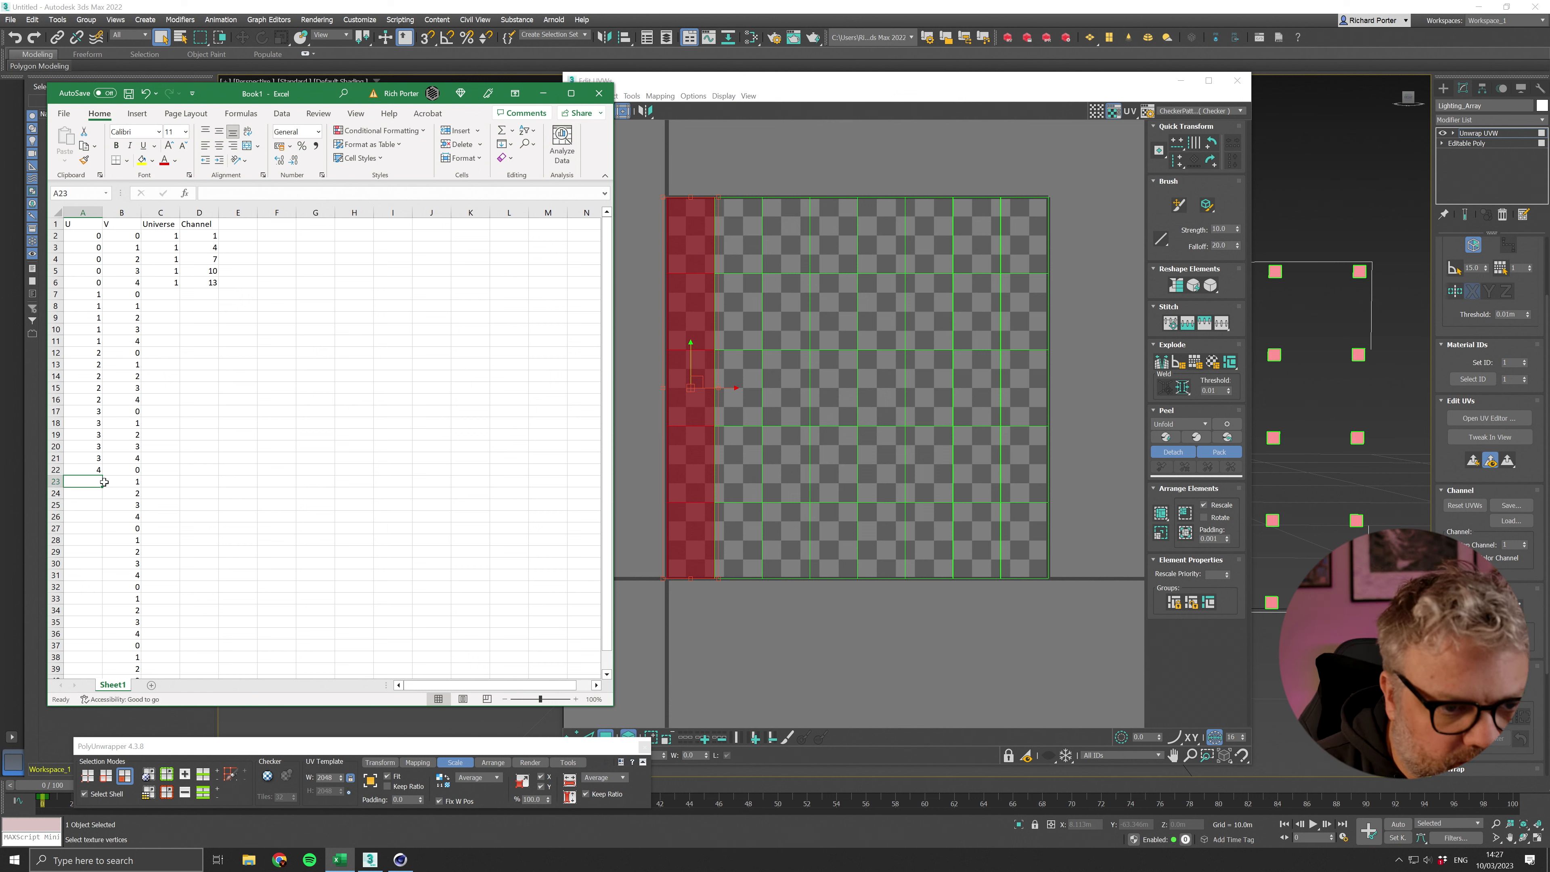
{"action": "left_click_drag", "start_coordinate": [102, 476], "coordinate": [101, 519]}
Step: Enter the U value 5 in cells A27:A31 and the U value 6 in cells A32:A36
{"action": "left_click", "coordinate": [80, 534]}
{"action": "type", "text": "5"}
{"action": "key", "text": "Return"}
{"action": "left_click", "coordinate": [98, 528]}
{"action": "left_click_drag", "start_coordinate": [103, 534], "coordinate": [91, 580]}
{"action": "left_click", "coordinate": [83, 587]}
{"action": "scroll", "coordinate": [94, 580], "scroll_direction": "down", "scroll_amount": 3}
{"action": "type", "text": "6"}
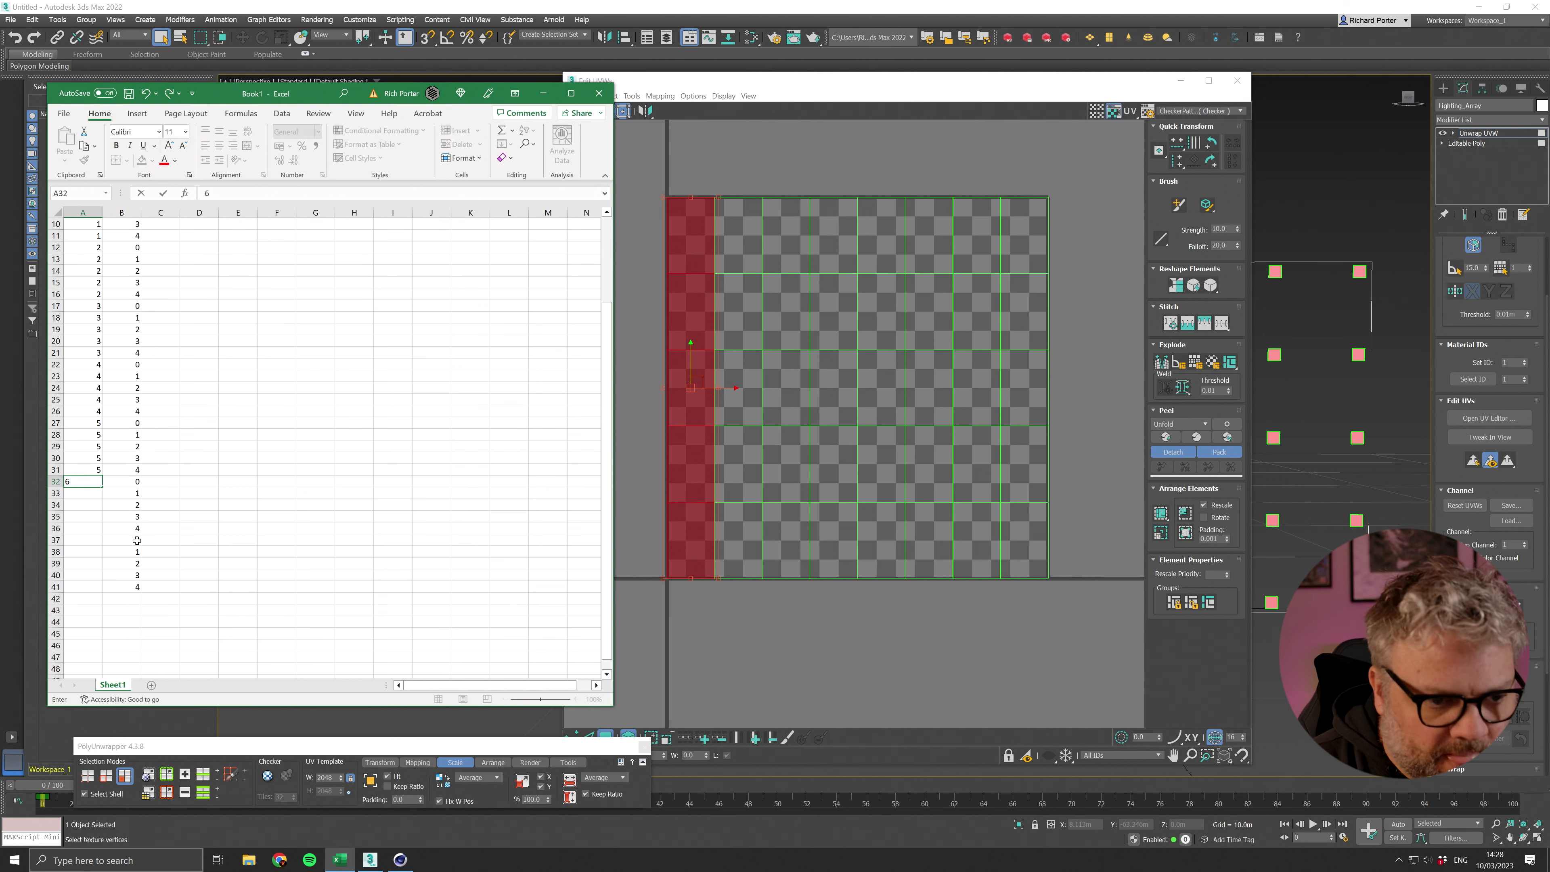
{"action": "key", "text": "ctrl+Return"}
{"action": "left_click_drag", "start_coordinate": [102, 487], "coordinate": [102, 533]}
Step: Enter the U value 7 in cell A37 and fill it down to A41
{"action": "left_click", "coordinate": [87, 541]}
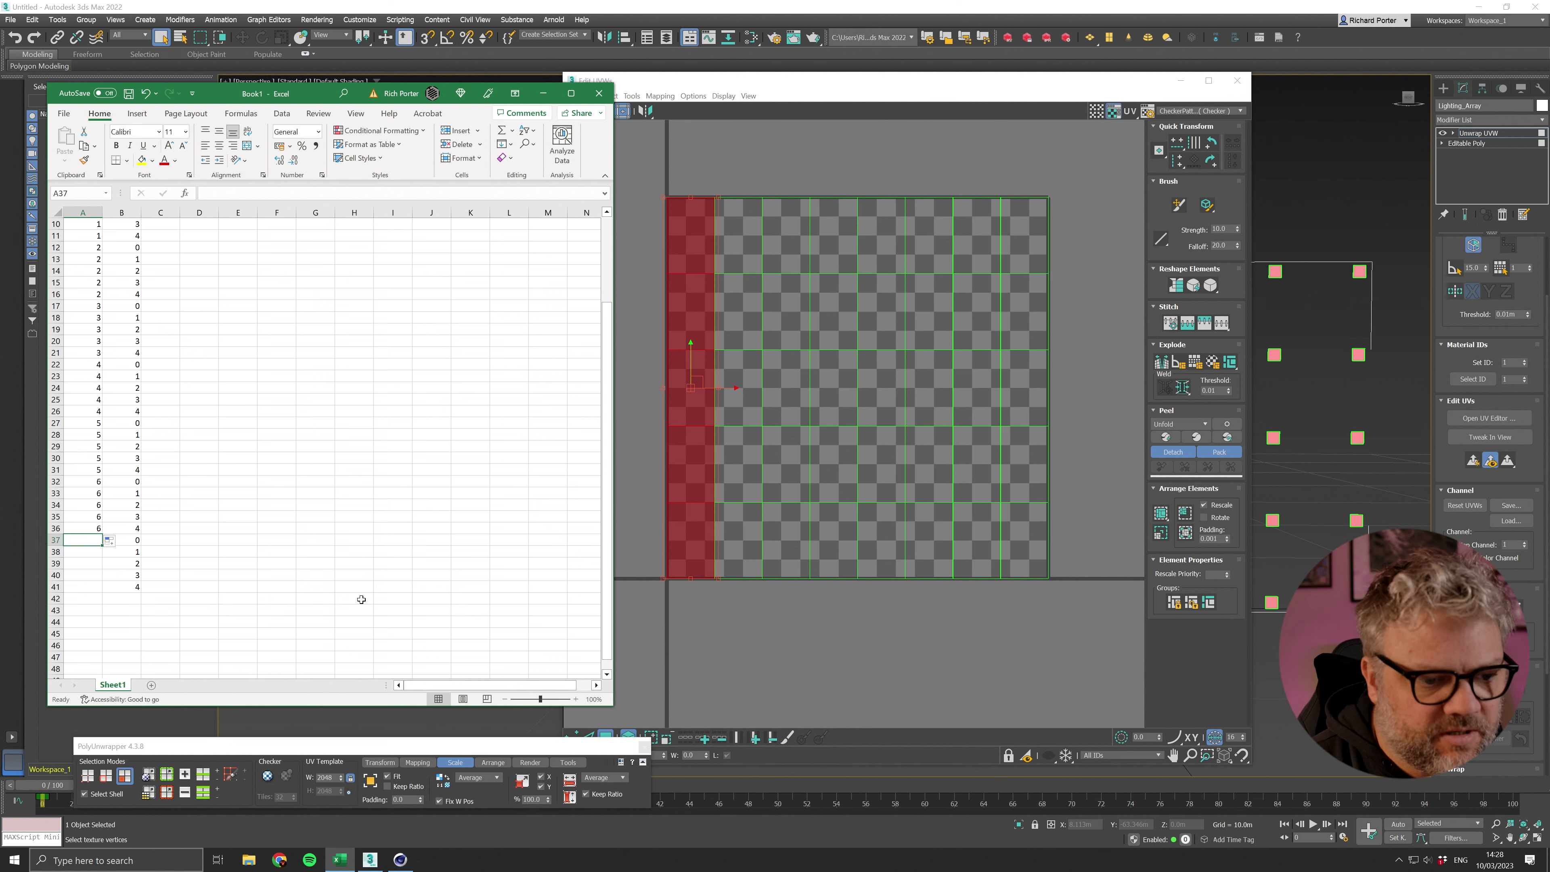
{"action": "type", "text": "7"}
{"action": "key", "text": "ctrl+Return"}
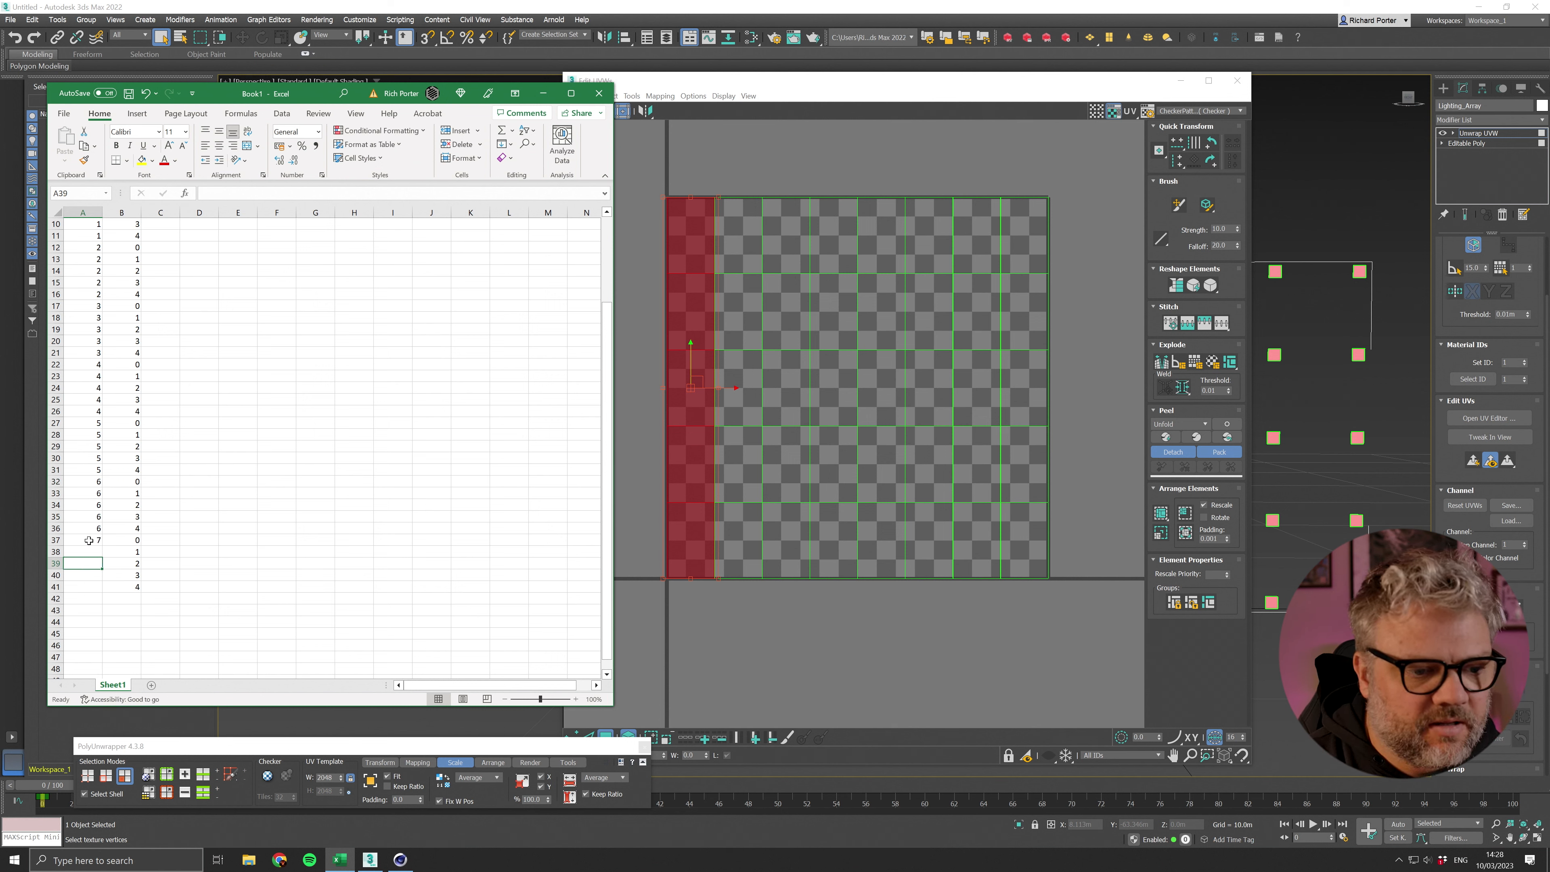
{"action": "left_click_drag", "start_coordinate": [102, 548], "coordinate": [102, 589]}
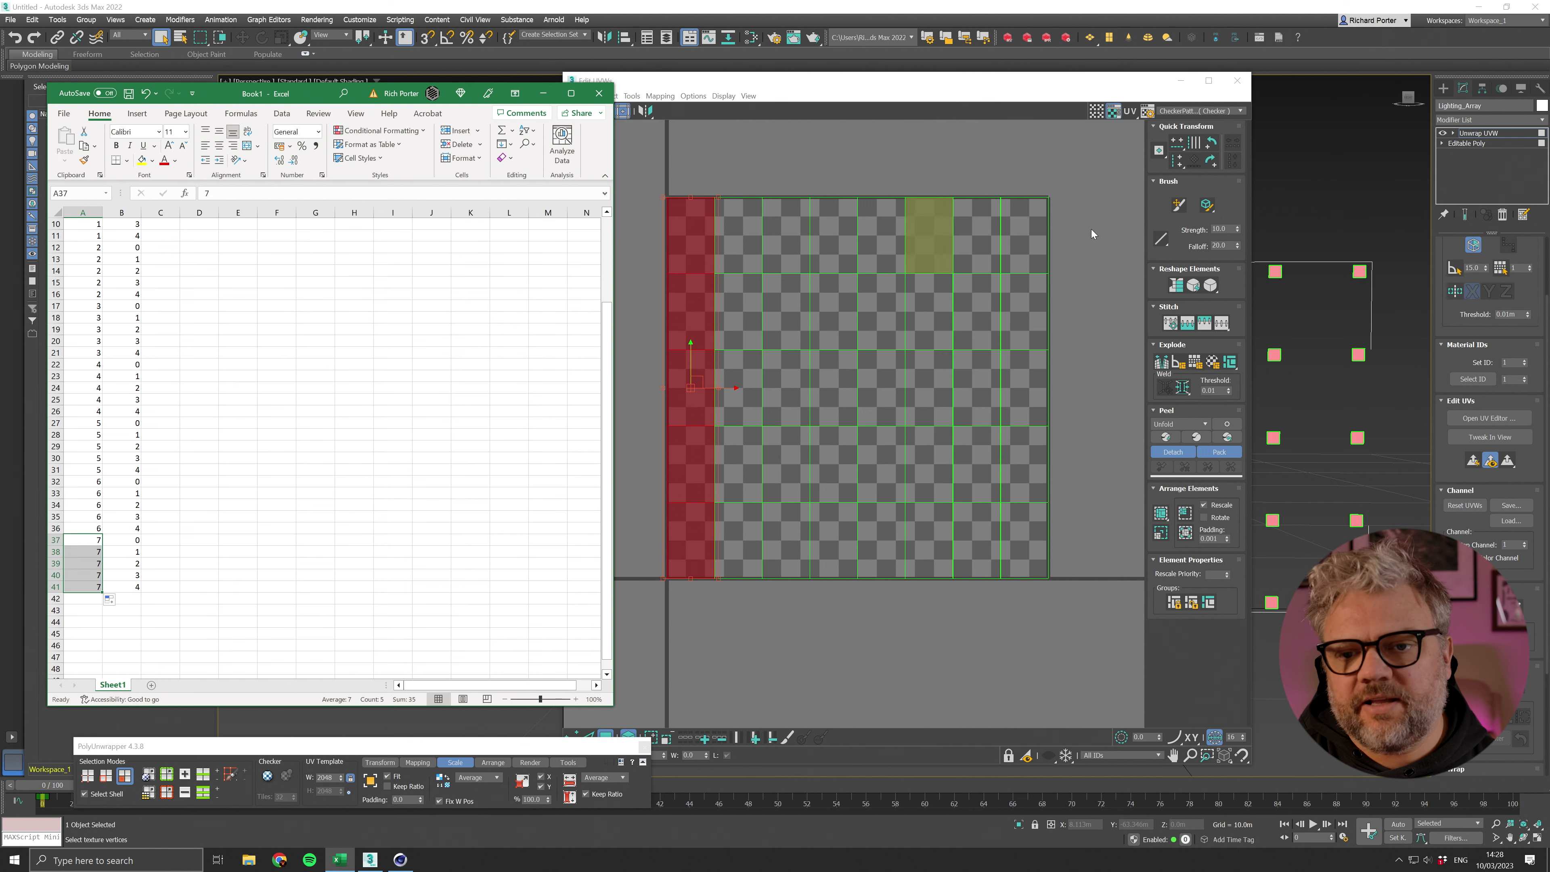
Step: Fill the Universe value 1 down column C to row 41 and extend the Channel formula down column D for the same rows
{"action": "scroll", "coordinate": [353, 578], "scroll_direction": "up", "scroll_amount": 3}
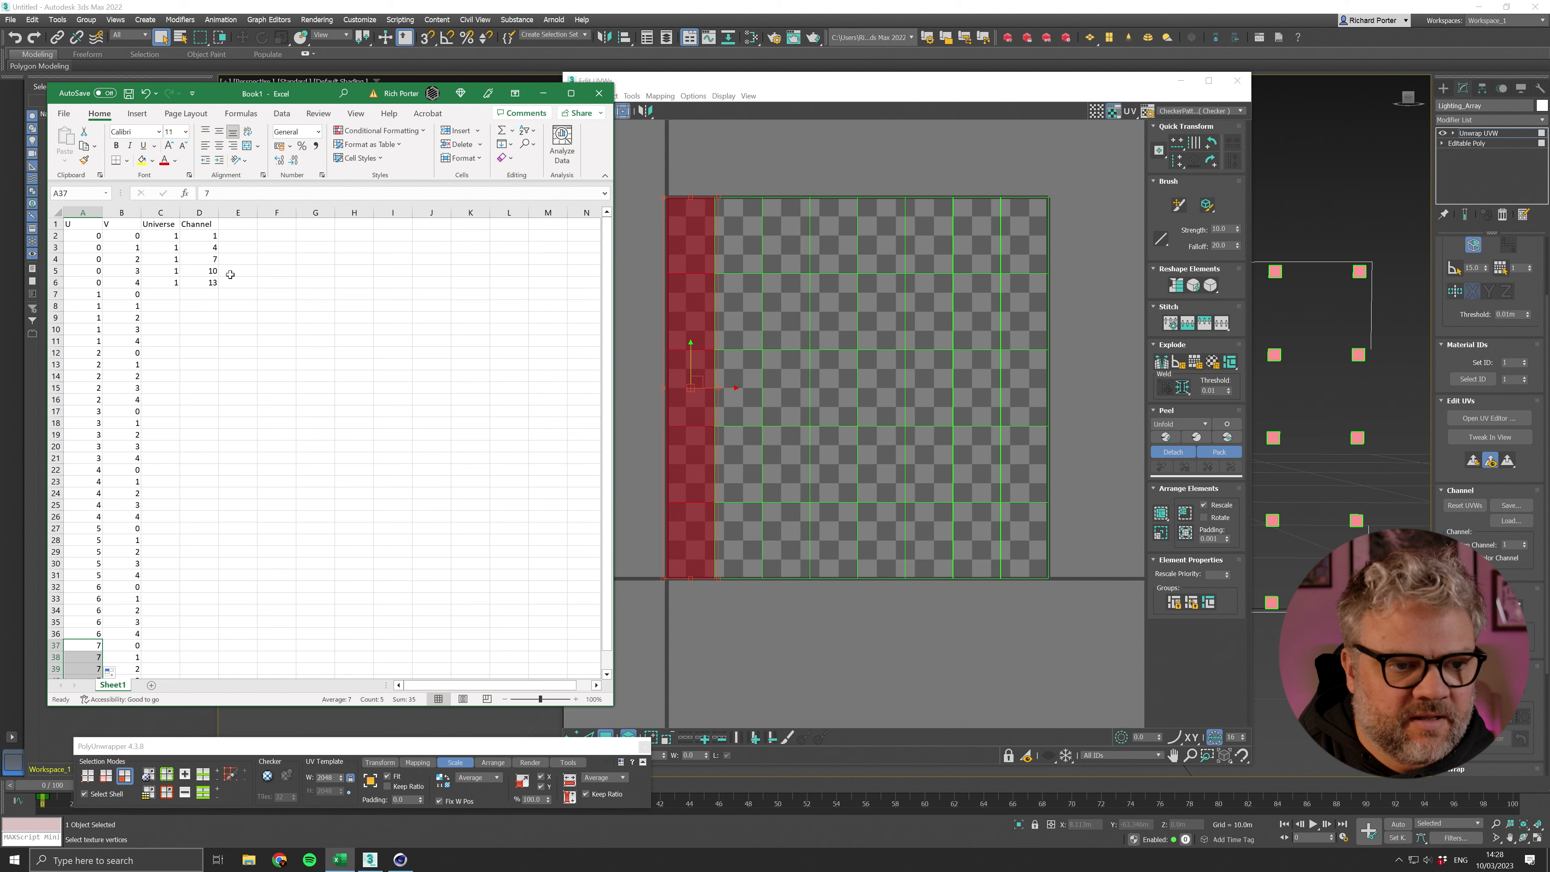
{"action": "left_click_drag", "start_coordinate": [170, 235], "coordinate": [177, 635]}
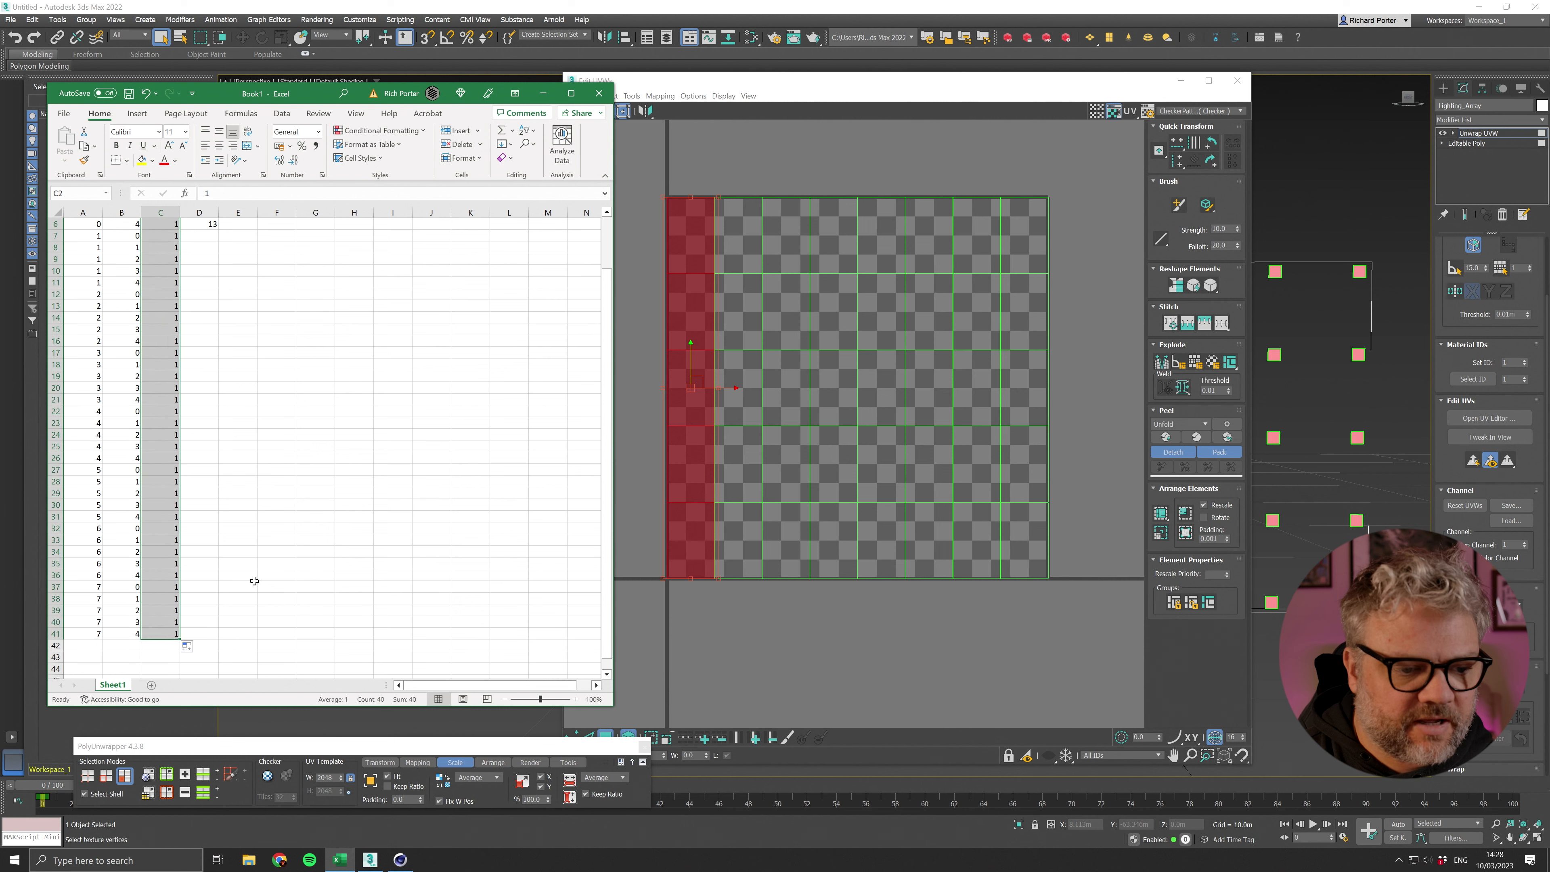
{"action": "scroll", "coordinate": [238, 458], "scroll_direction": "up", "scroll_amount": 2}
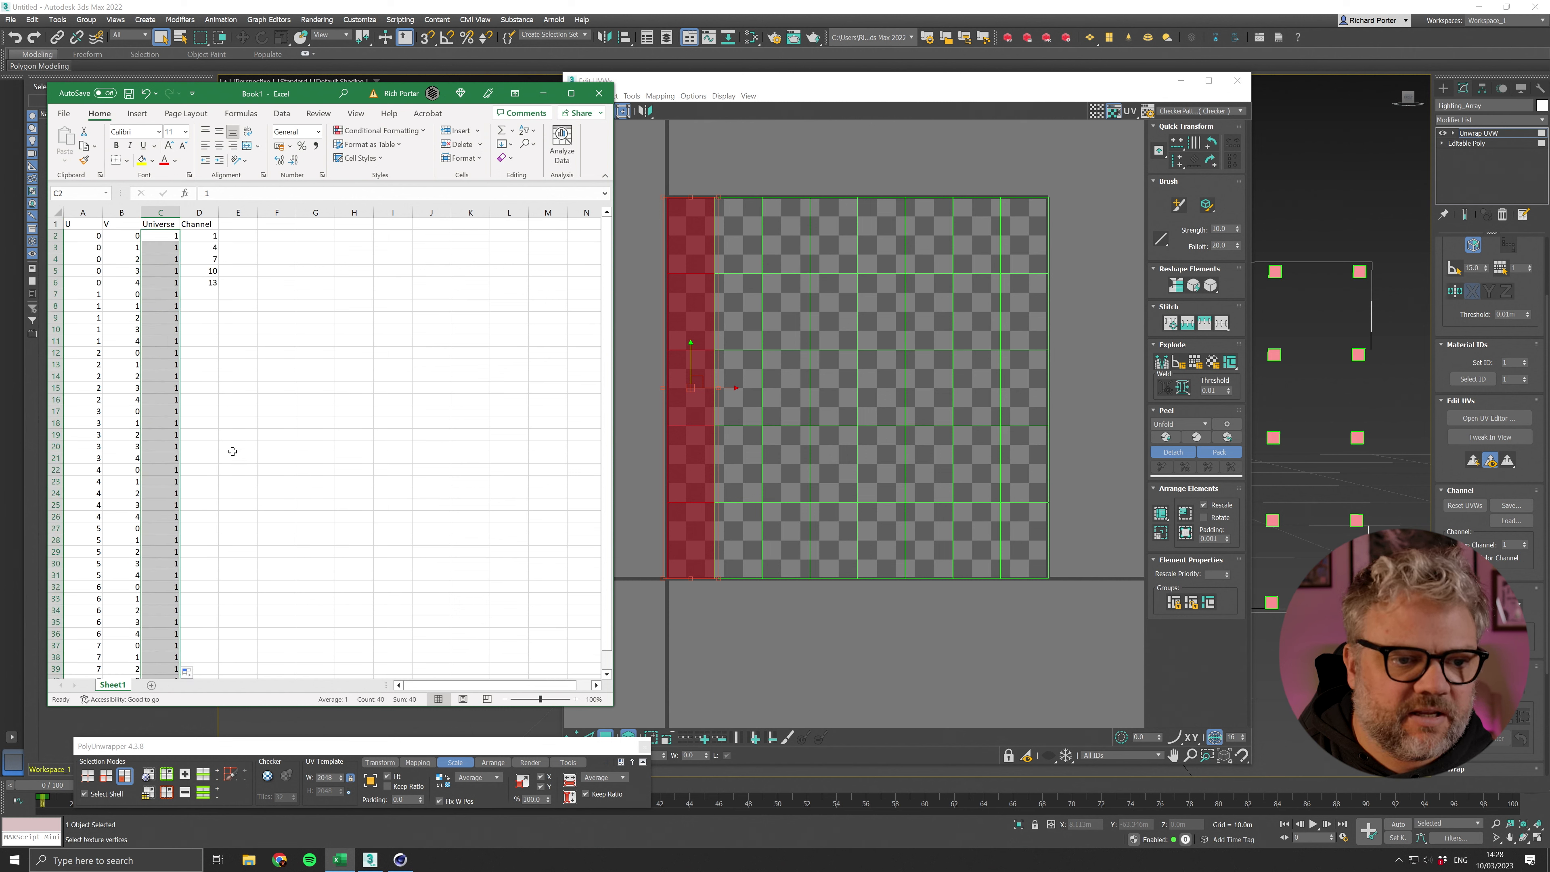
{"action": "left_click_drag", "start_coordinate": [207, 248], "coordinate": [199, 658]}
{"action": "left_click", "coordinate": [277, 540]}
{"action": "scroll", "coordinate": [211, 516], "scroll_direction": "up", "scroll_amount": 1}
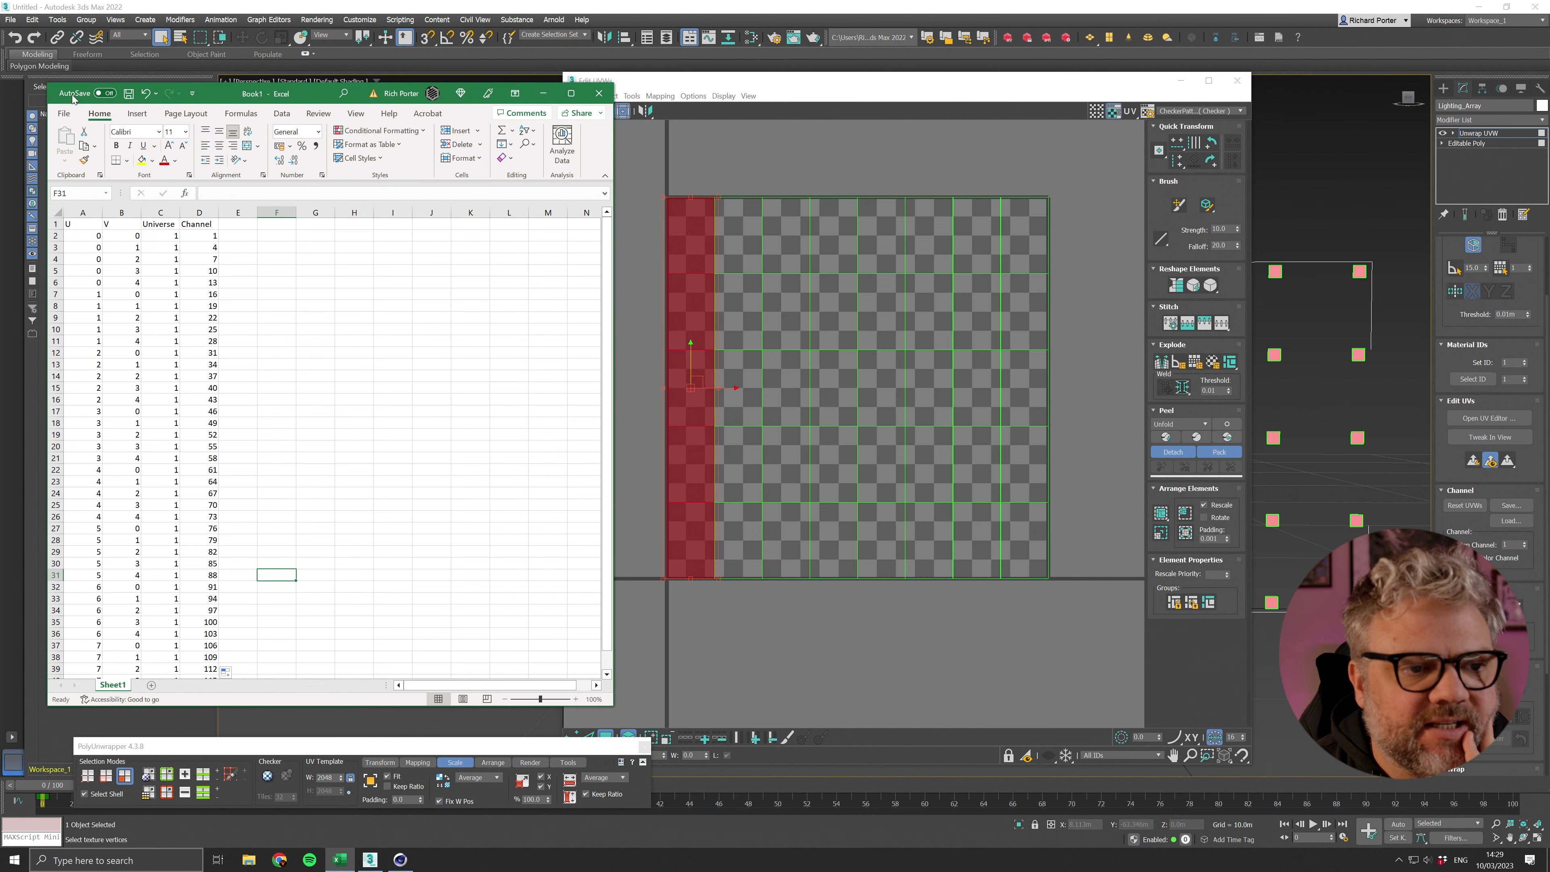
Step: Save the workbook as LightingArray in CSV (MS-DOS) format in the DMXTableScreen folder on the Desktop
{"action": "left_click_drag", "start_coordinate": [215, 105], "coordinate": [328, 84]}
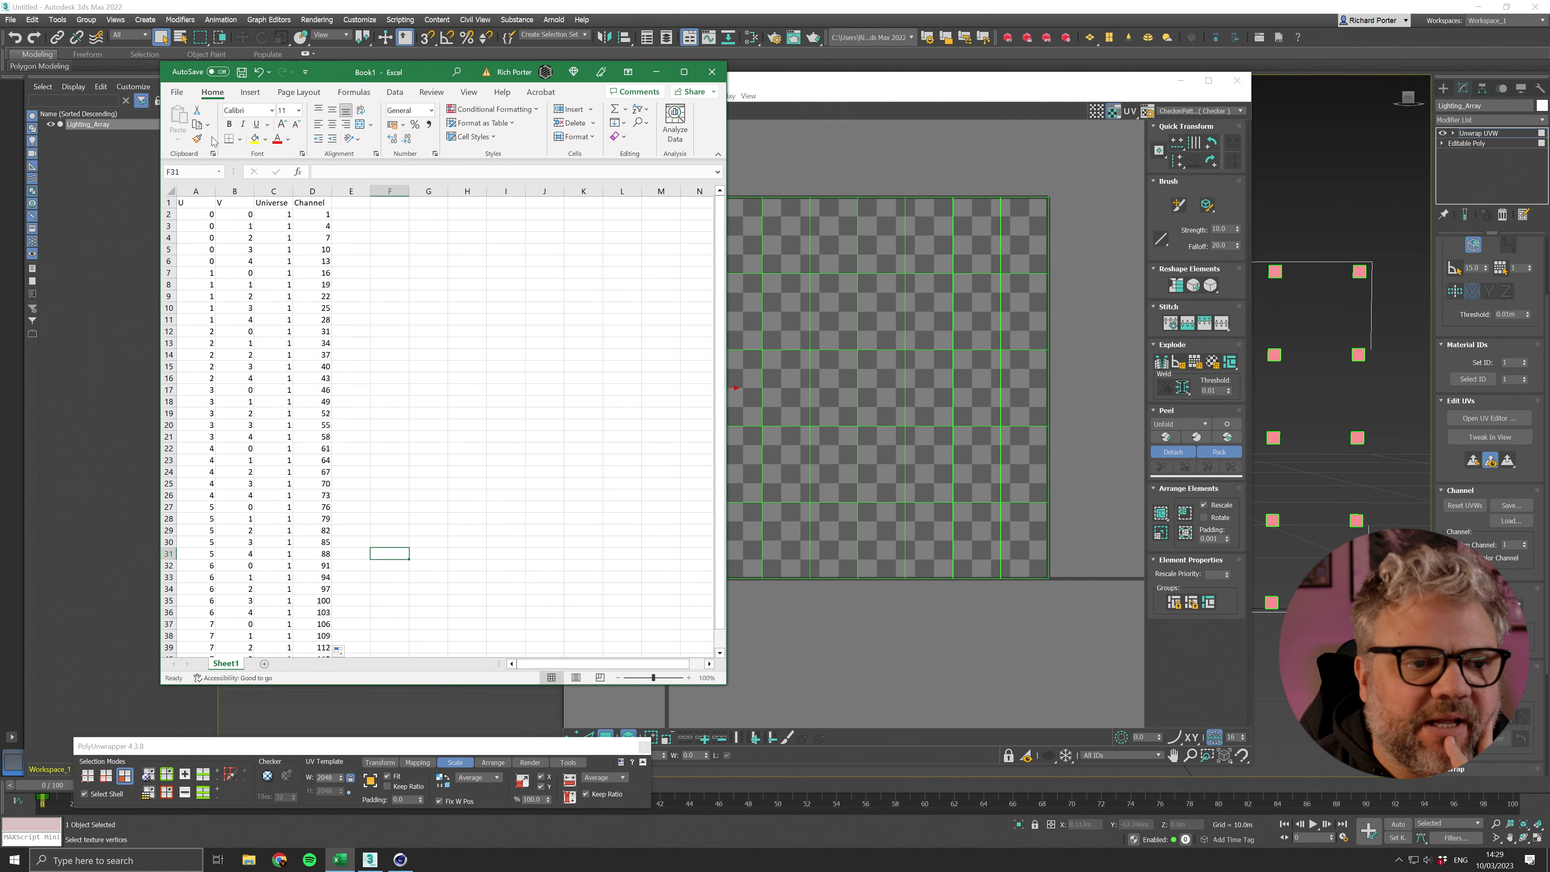
{"action": "left_click", "coordinate": [177, 92]}
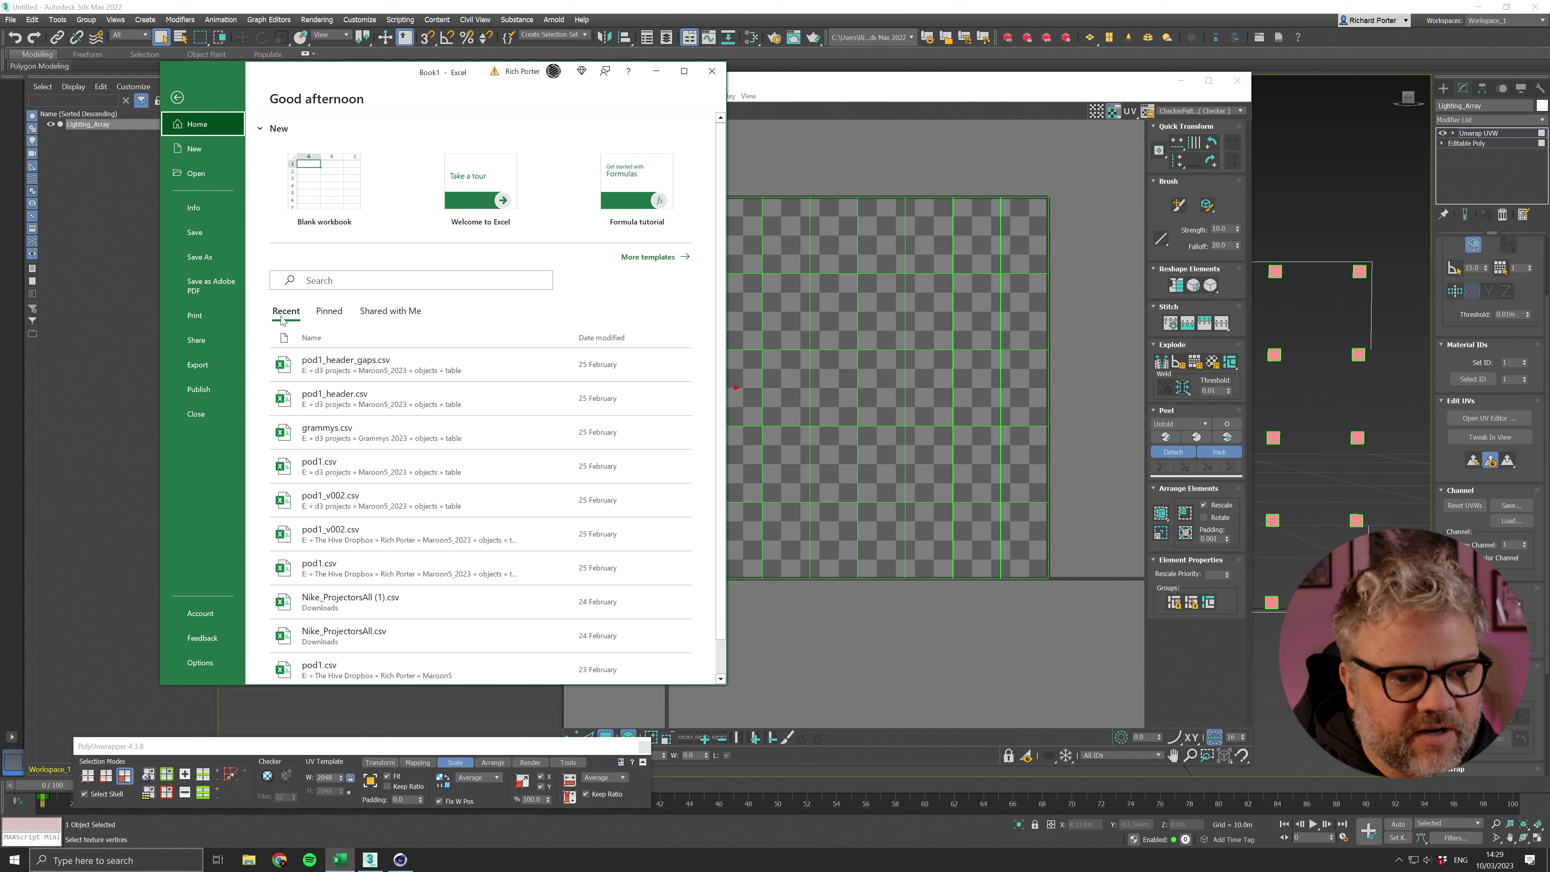
{"action": "left_click", "coordinate": [210, 261]}
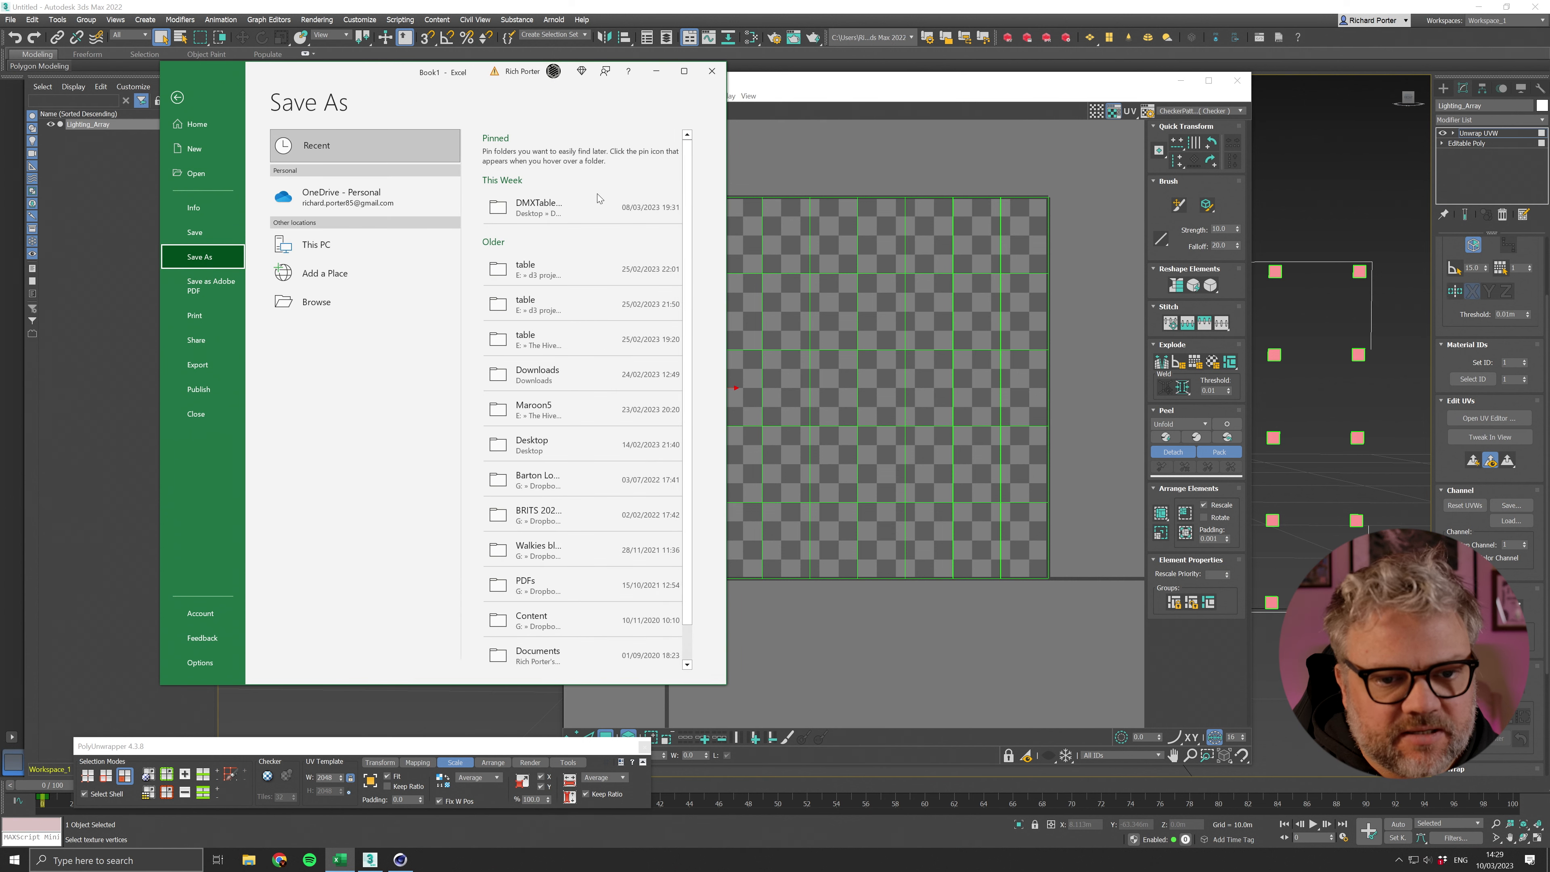
{"action": "left_click", "coordinate": [562, 211]}
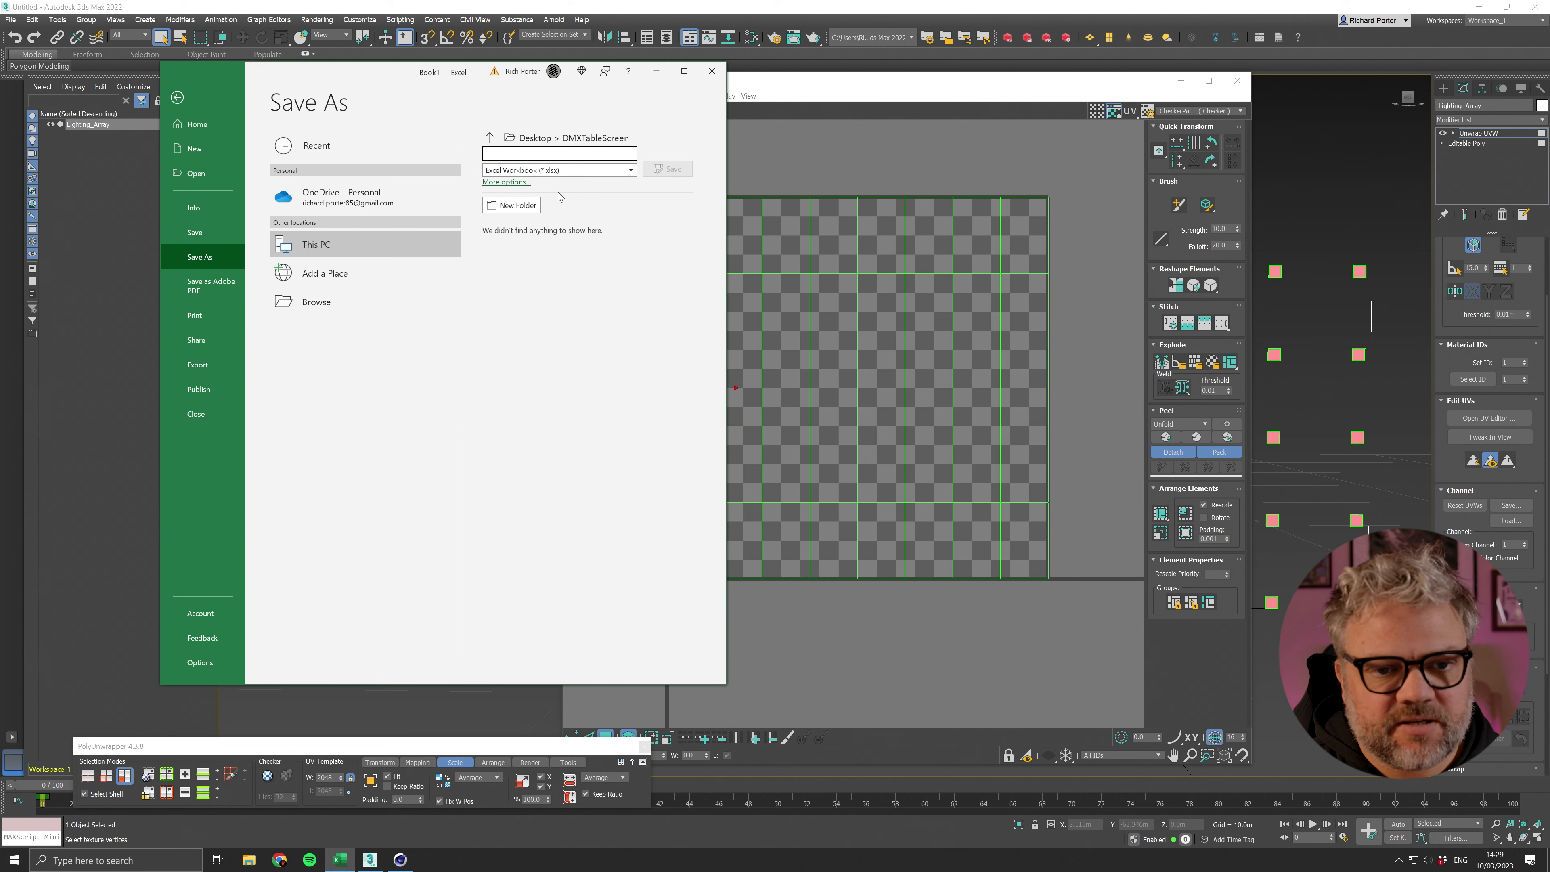
{"action": "left_click", "coordinate": [552, 171]}
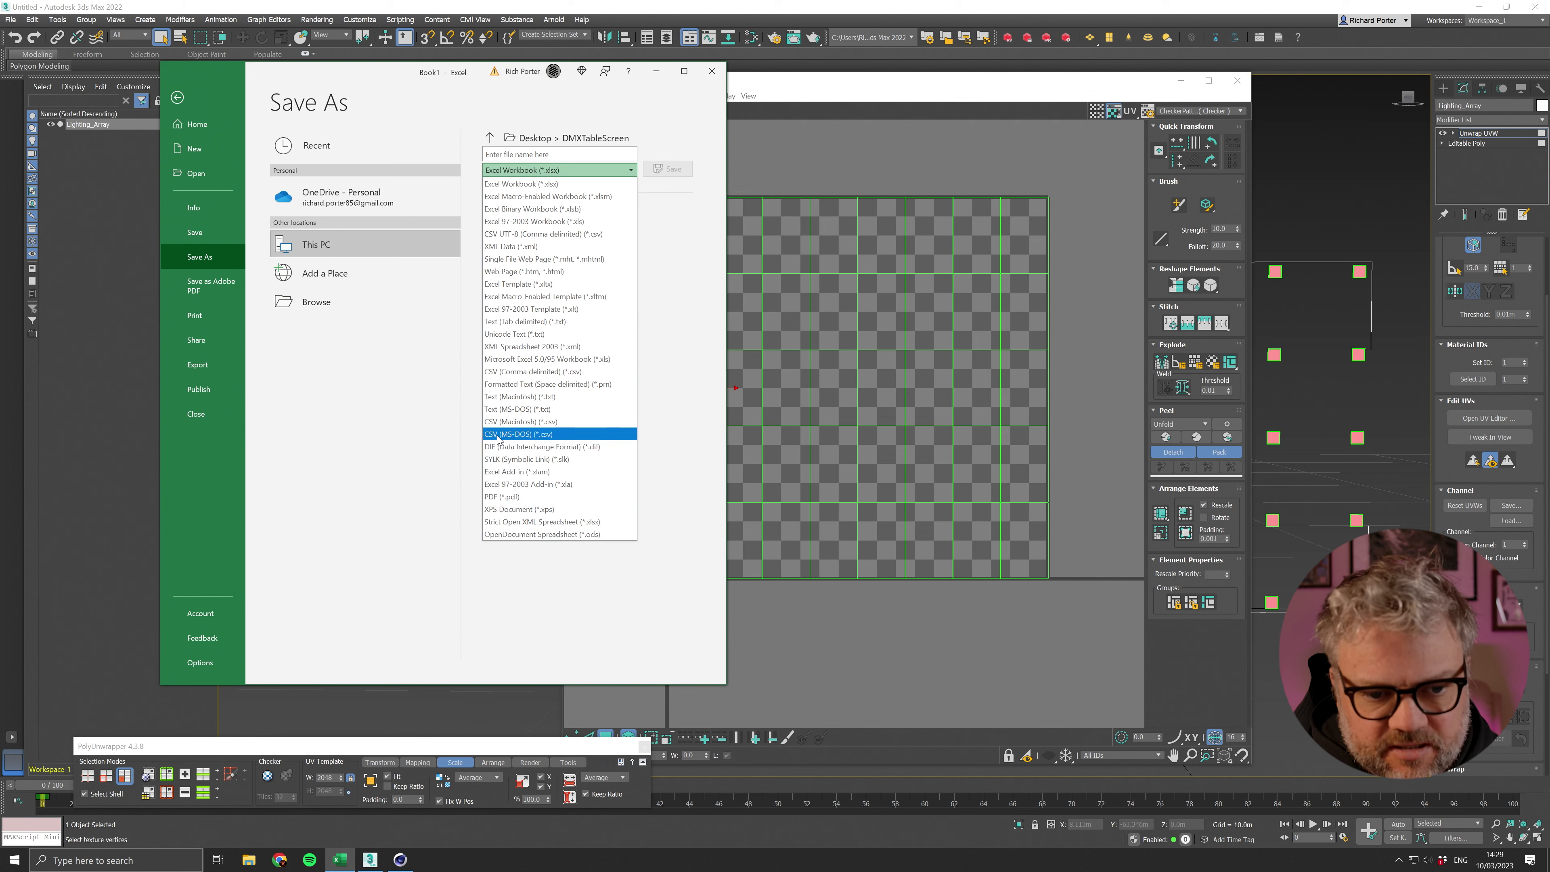
{"action": "left_click", "coordinate": [549, 436]}
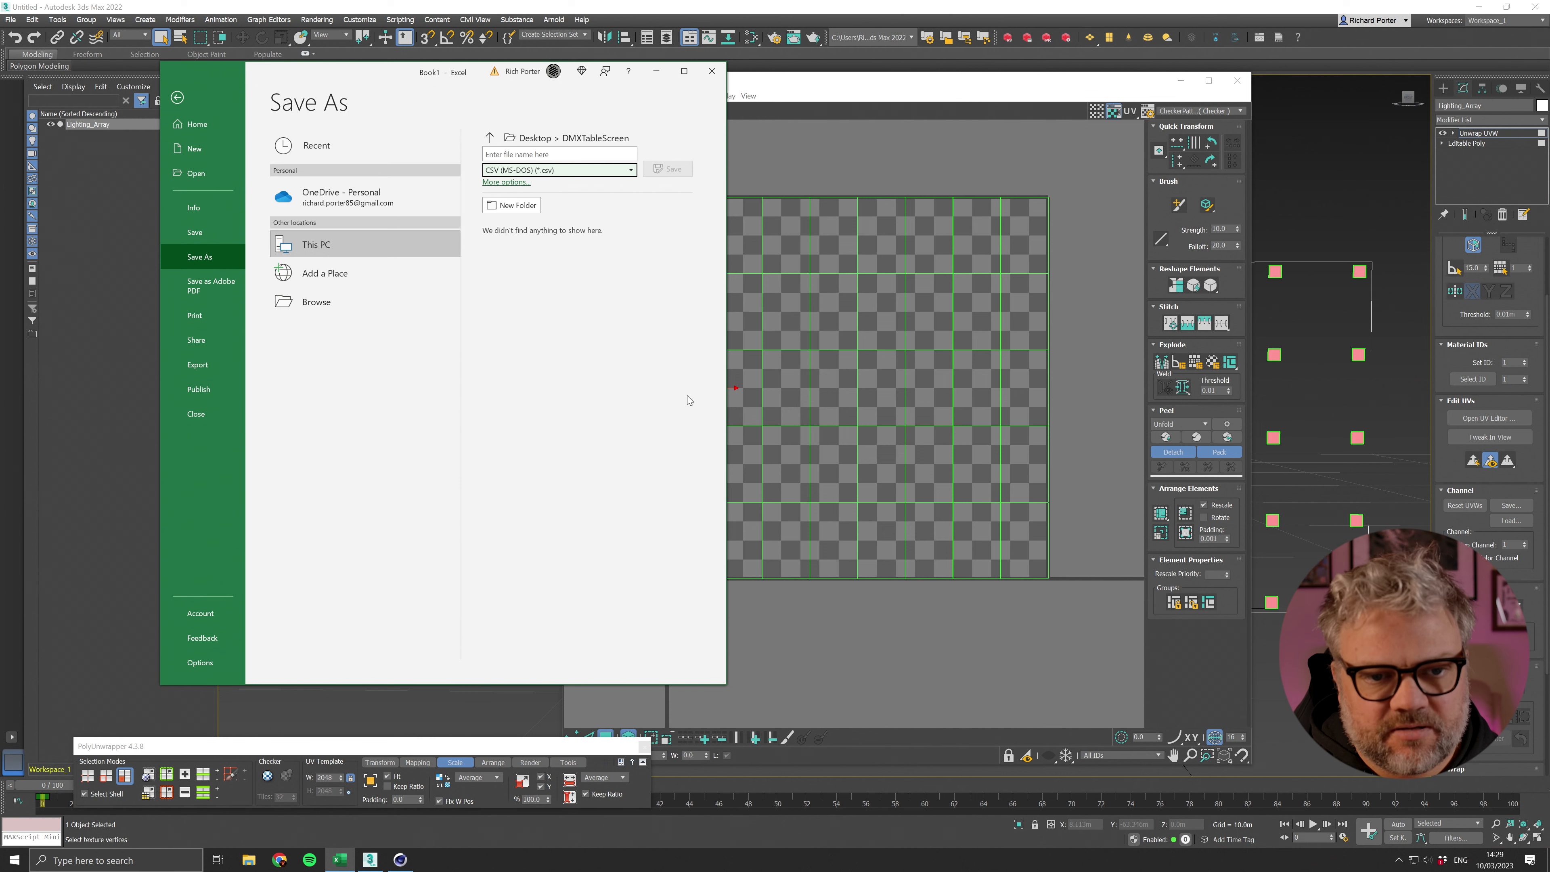
{"action": "left_click", "coordinate": [541, 155]}
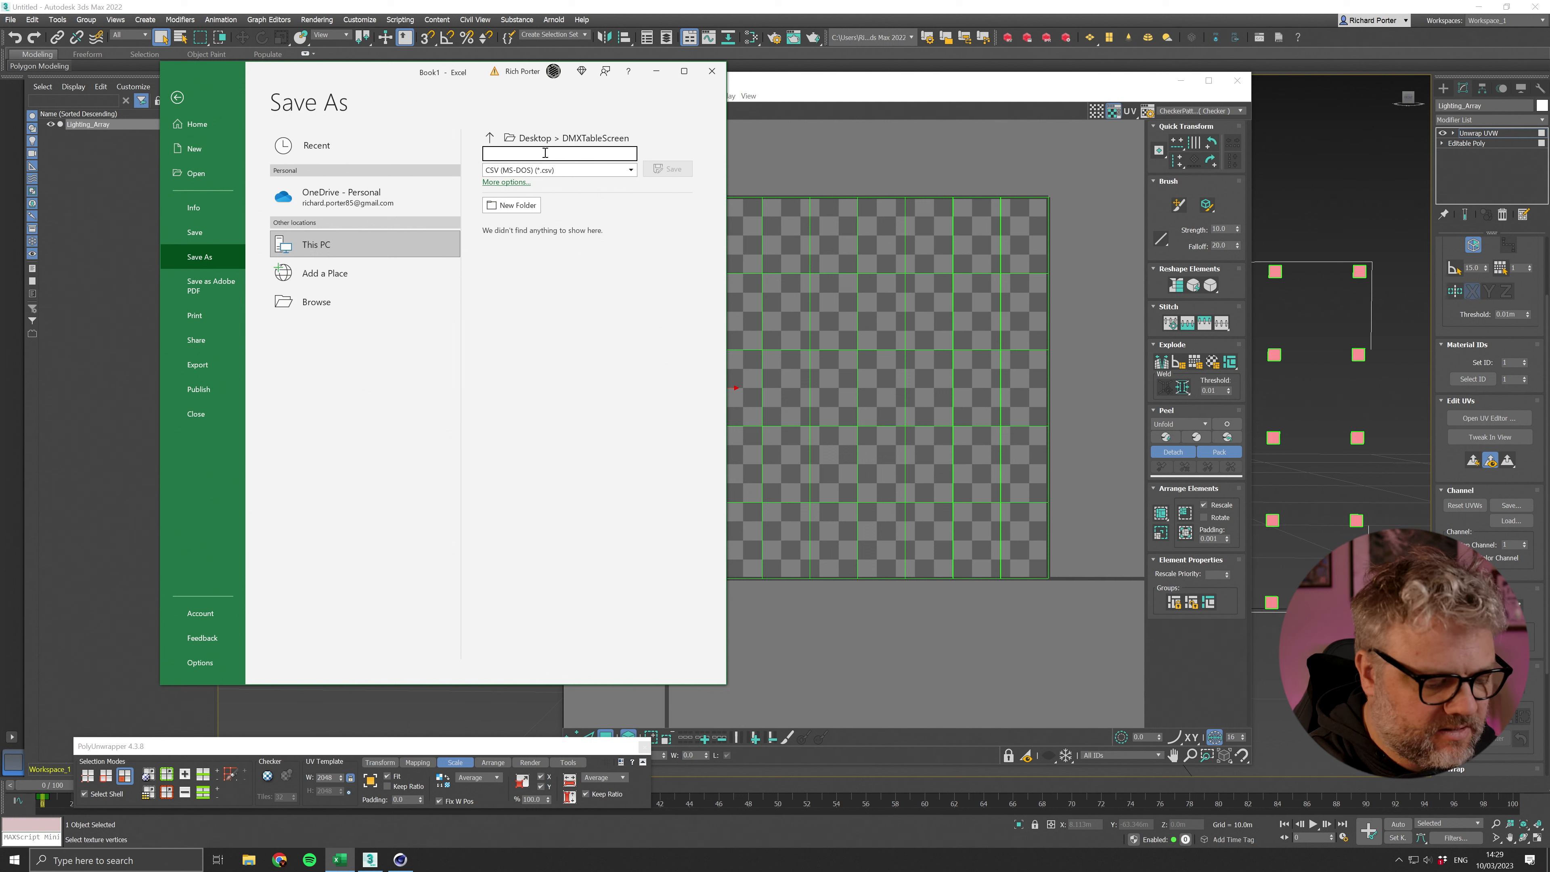
{"action": "type", "text": "LightingArray"}
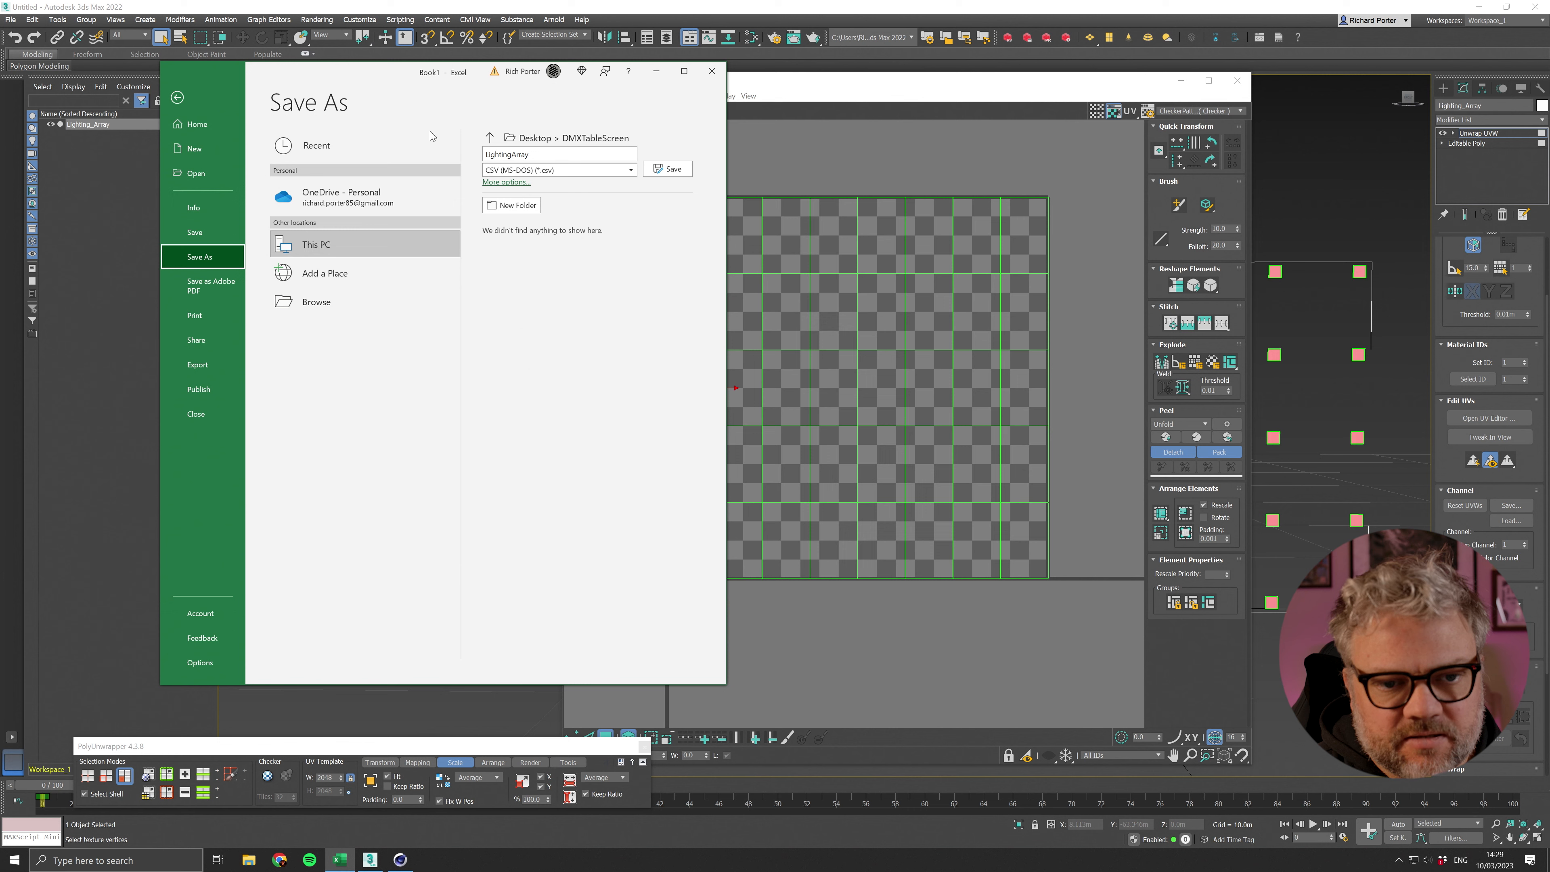
{"action": "left_click", "coordinate": [667, 168]}
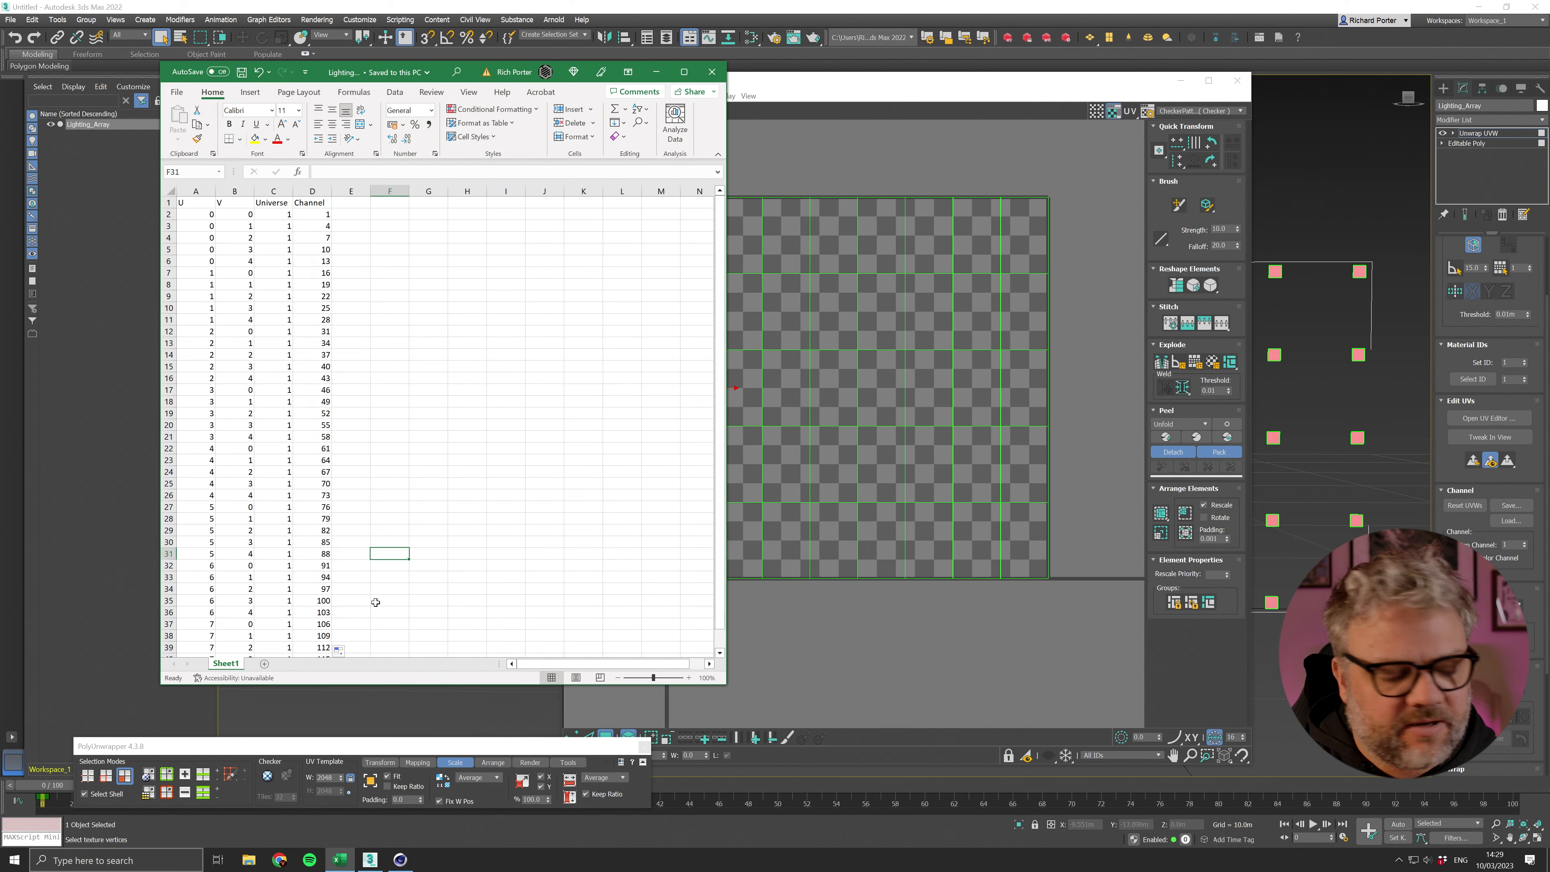
Step: Launch d3manager and create a new project named DMXTableScreen
{"action": "key", "text": "super"}
{"action": "type", "text": "d"}
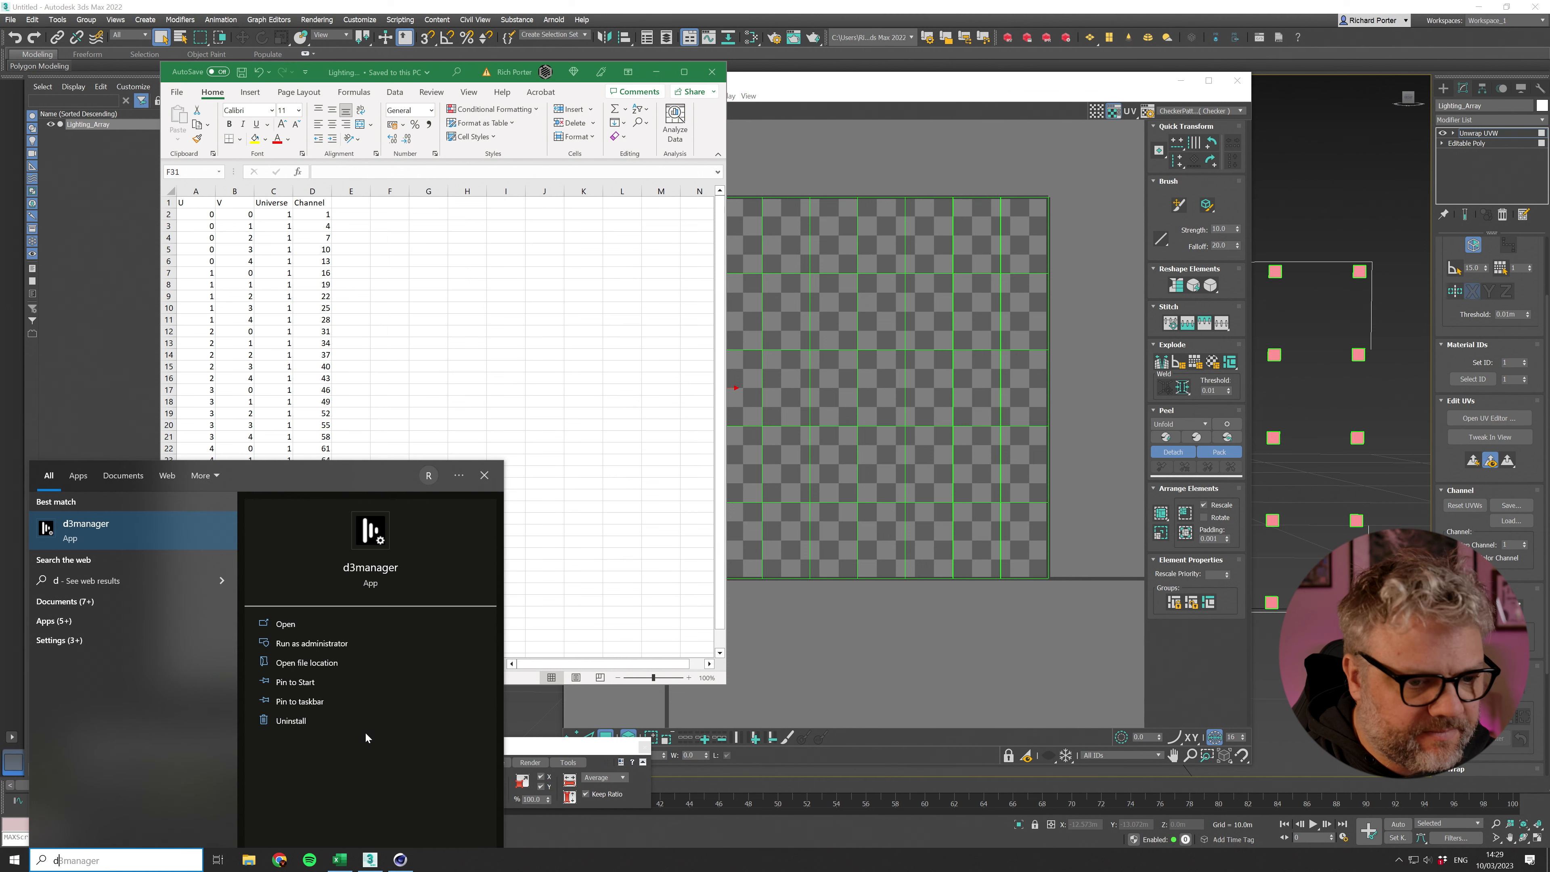
{"action": "key", "text": "Return"}
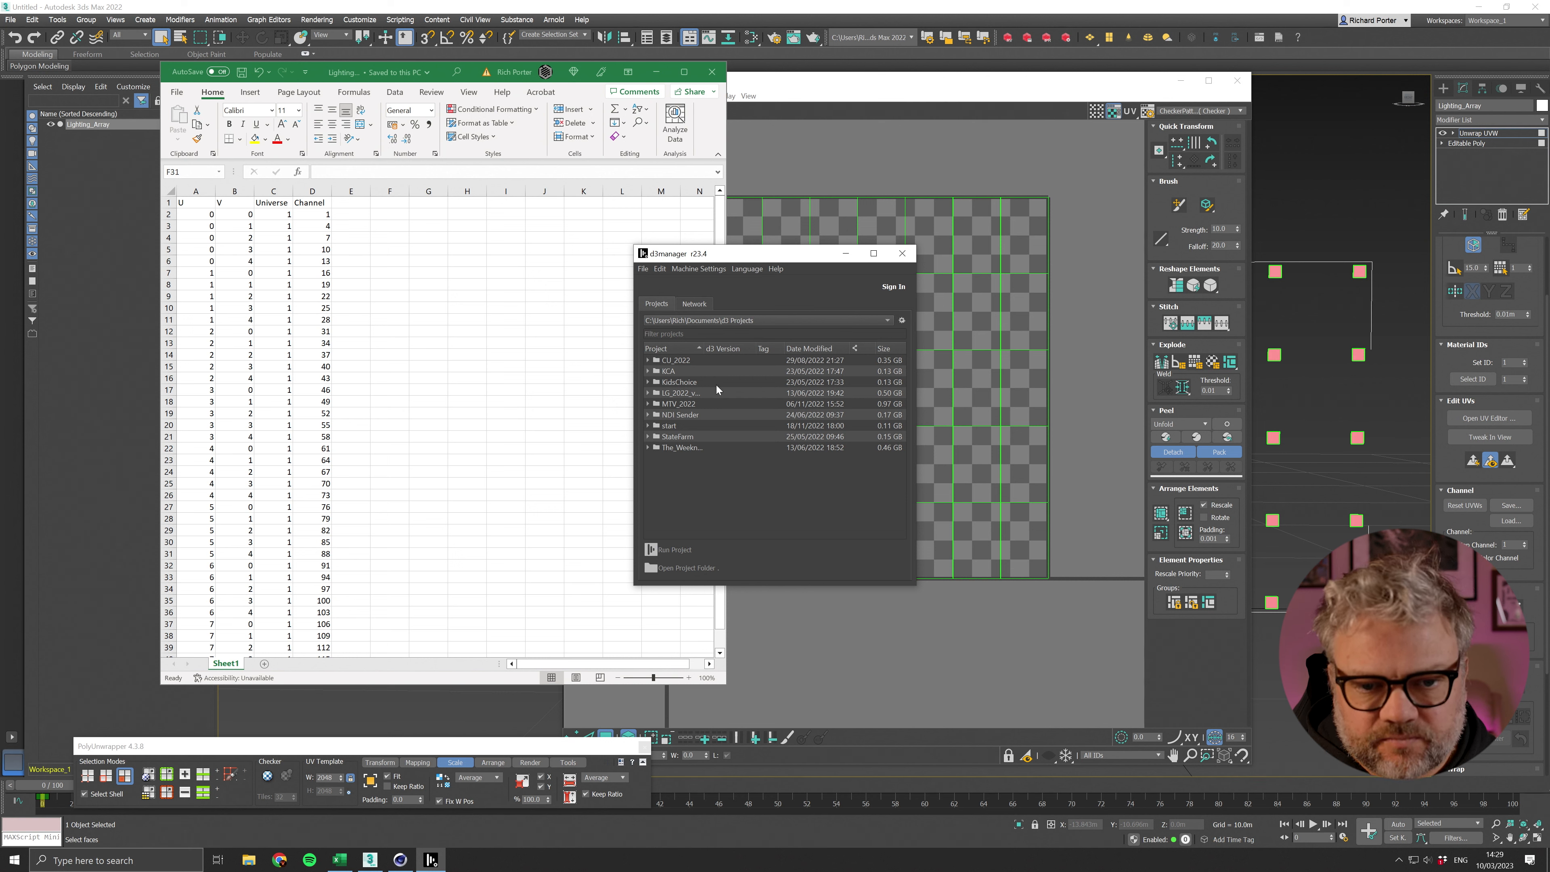
{"action": "left_click", "coordinate": [643, 269]}
{"action": "left_click", "coordinate": [751, 281]}
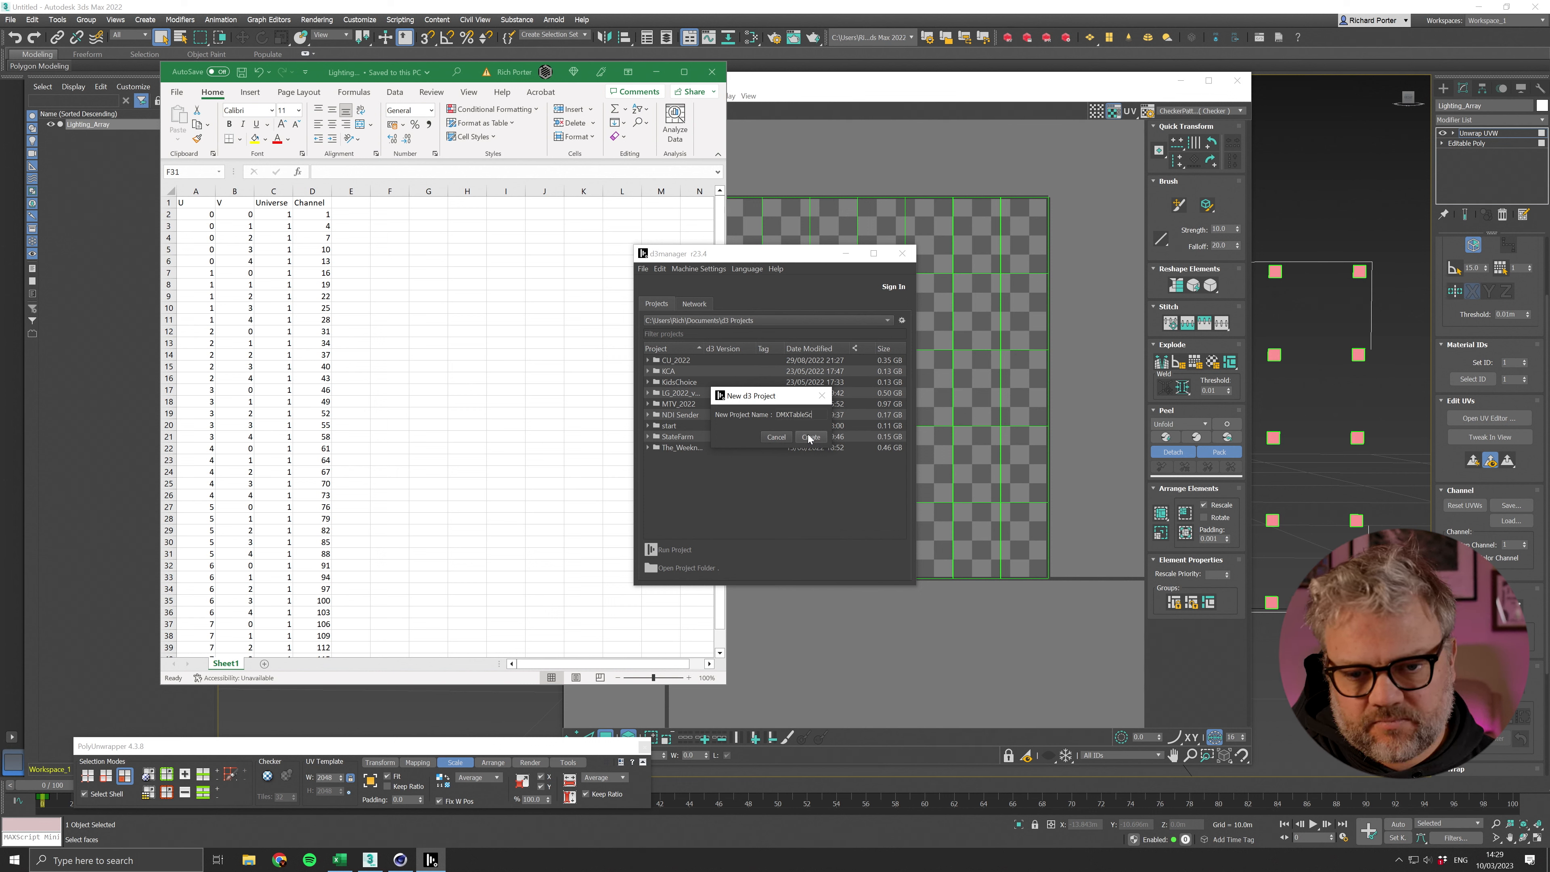
{"action": "left_click", "coordinate": [796, 436]}
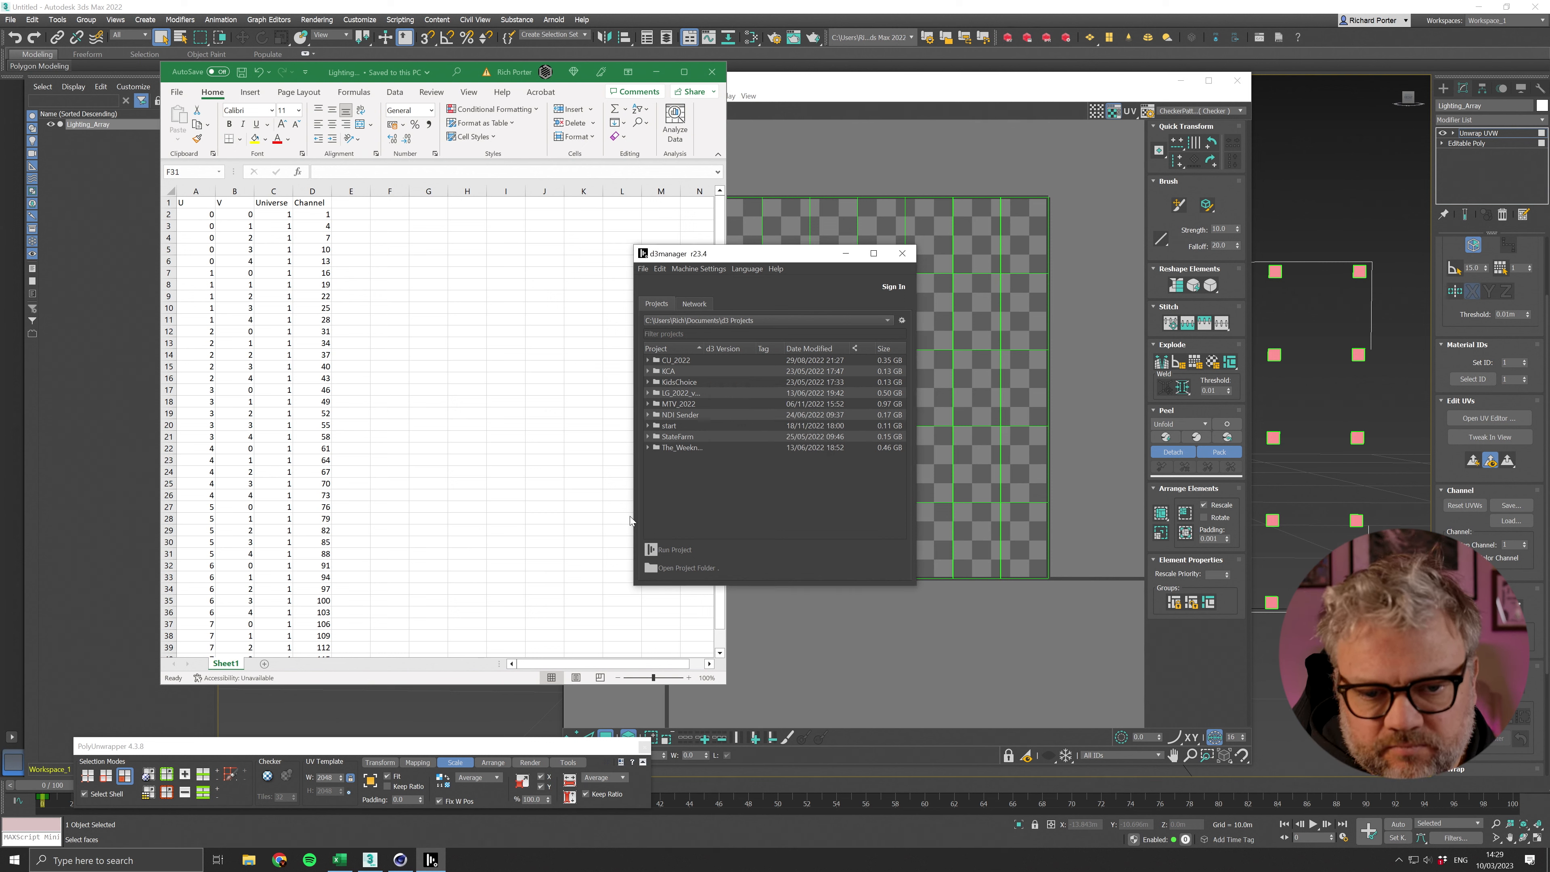
Step: Open the DMXTableScreen project's folder from d3manager and bring its objects folder up in File Explorer
{"action": "right_click", "coordinate": [683, 380]}
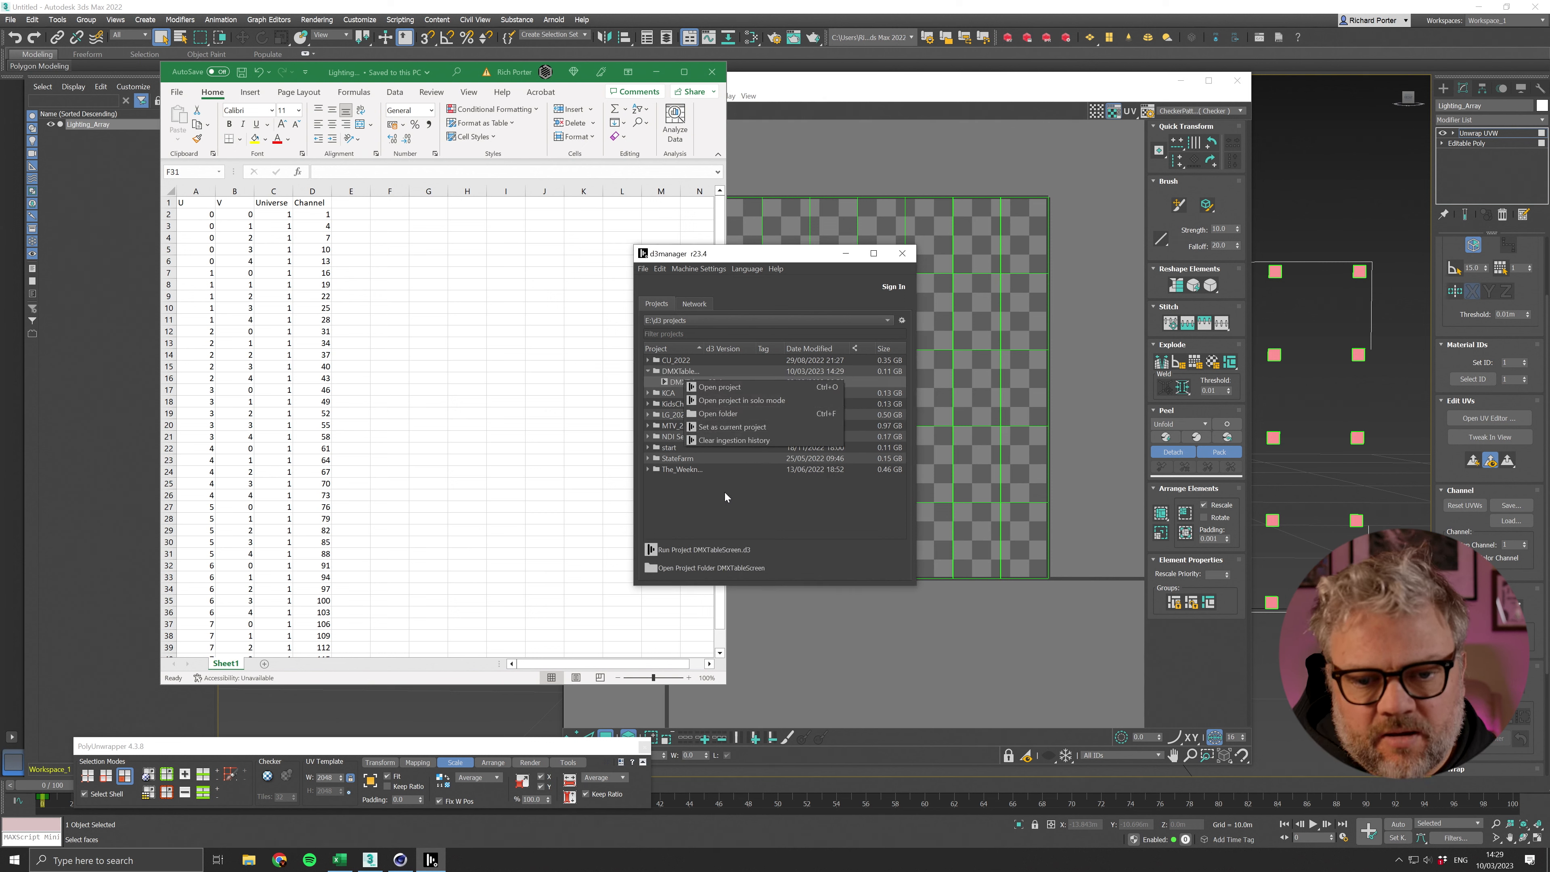
{"action": "left_click", "coordinate": [713, 415]}
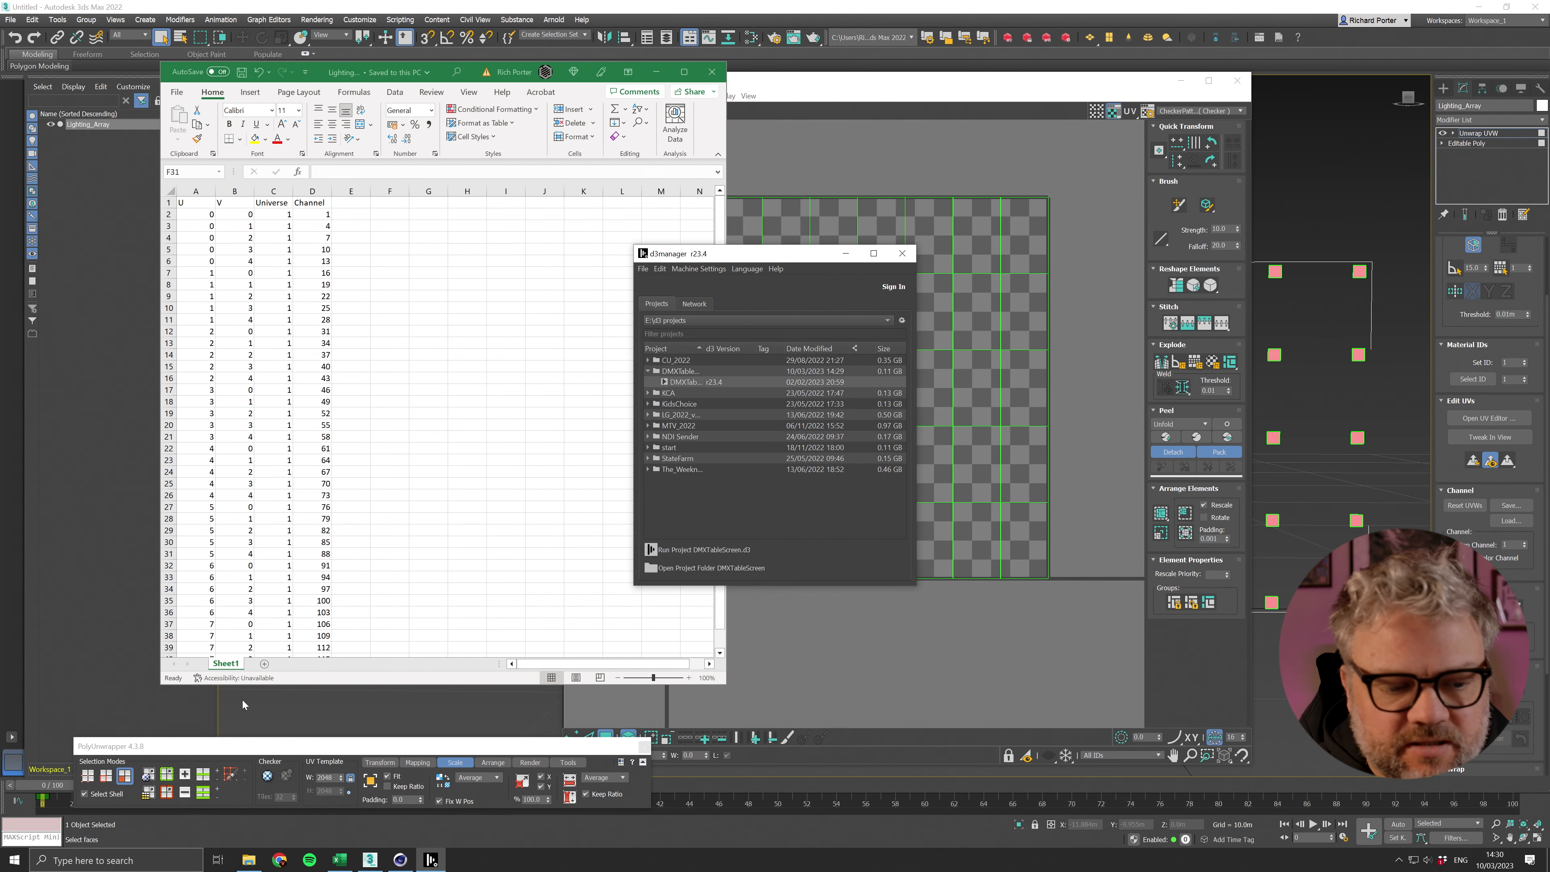
{"action": "left_click", "coordinate": [250, 860]}
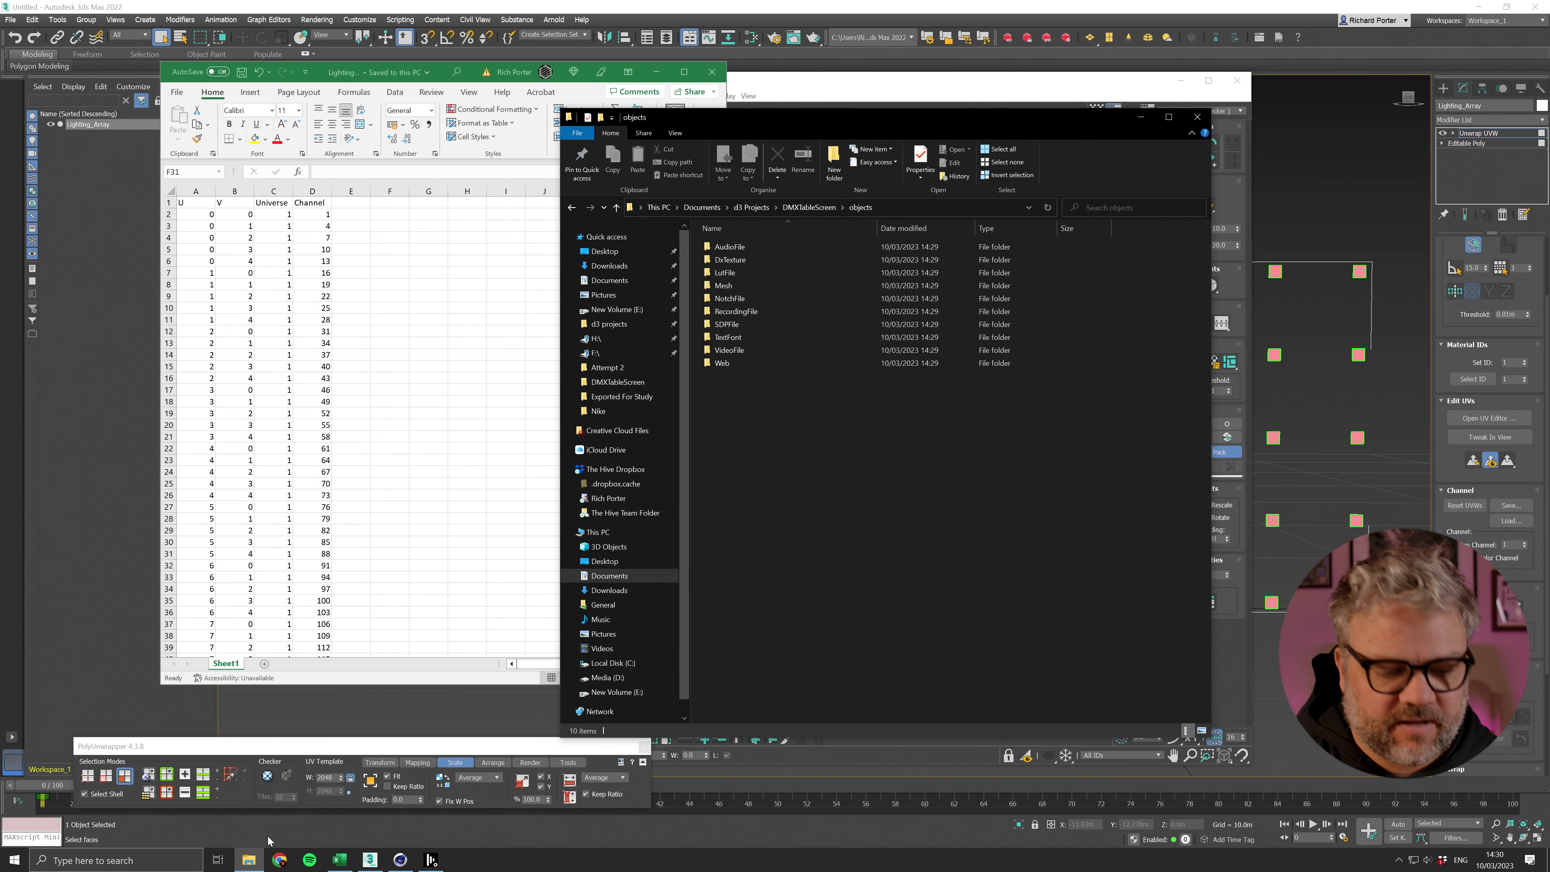
Step: Open a second File Explorer window, arrange both side by side, and show the Desktop's DMXTableScreen folder in the new one
{"action": "key", "text": "ctrl+n"}
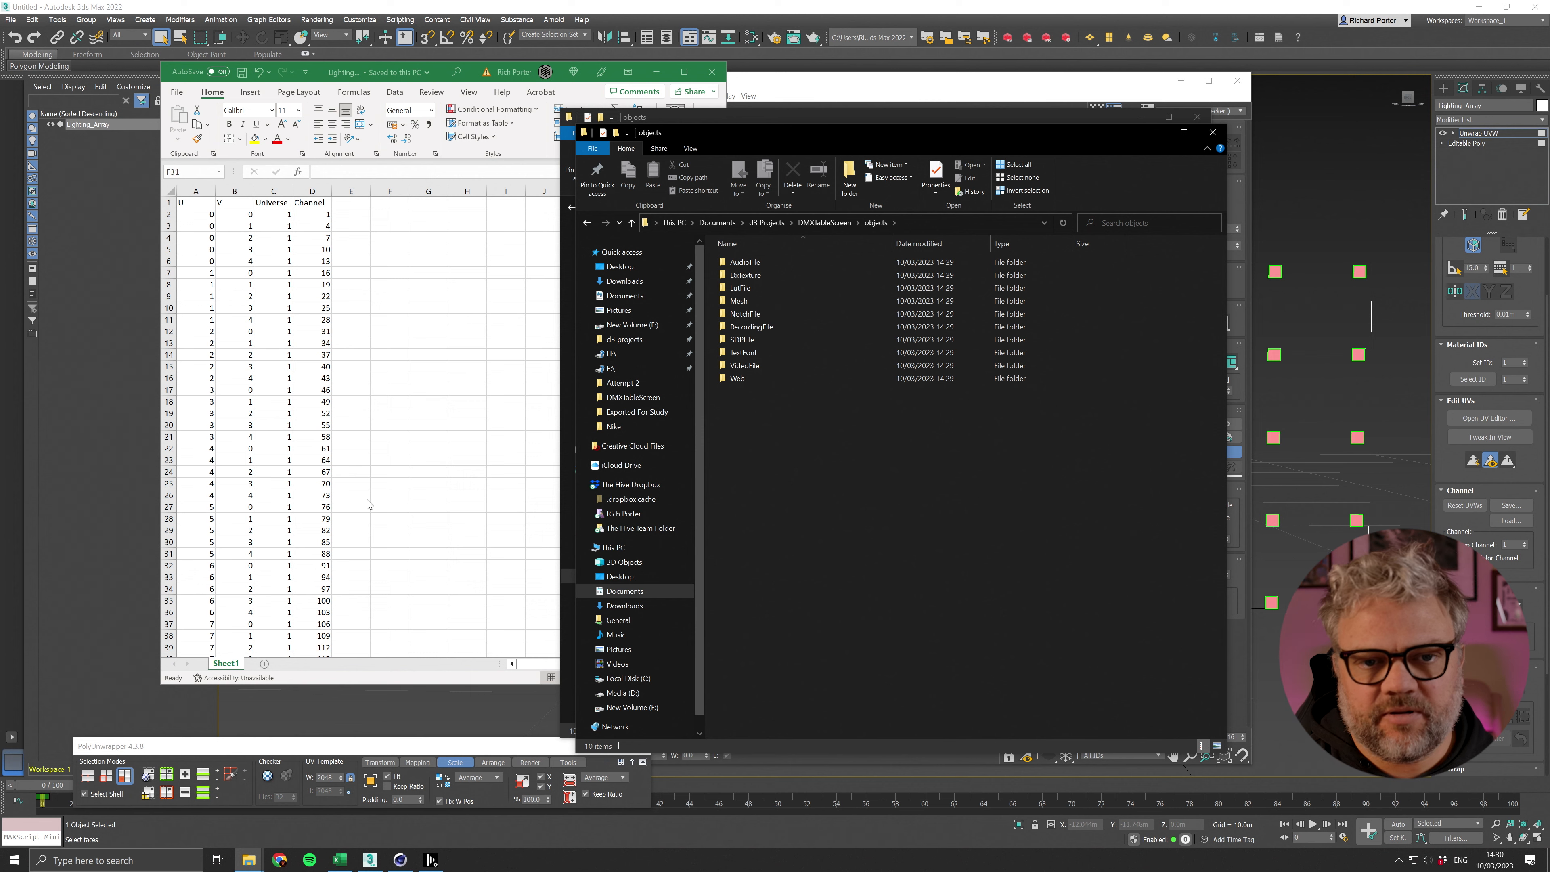
{"action": "left_click_drag", "start_coordinate": [714, 148], "coordinate": [229, 100]}
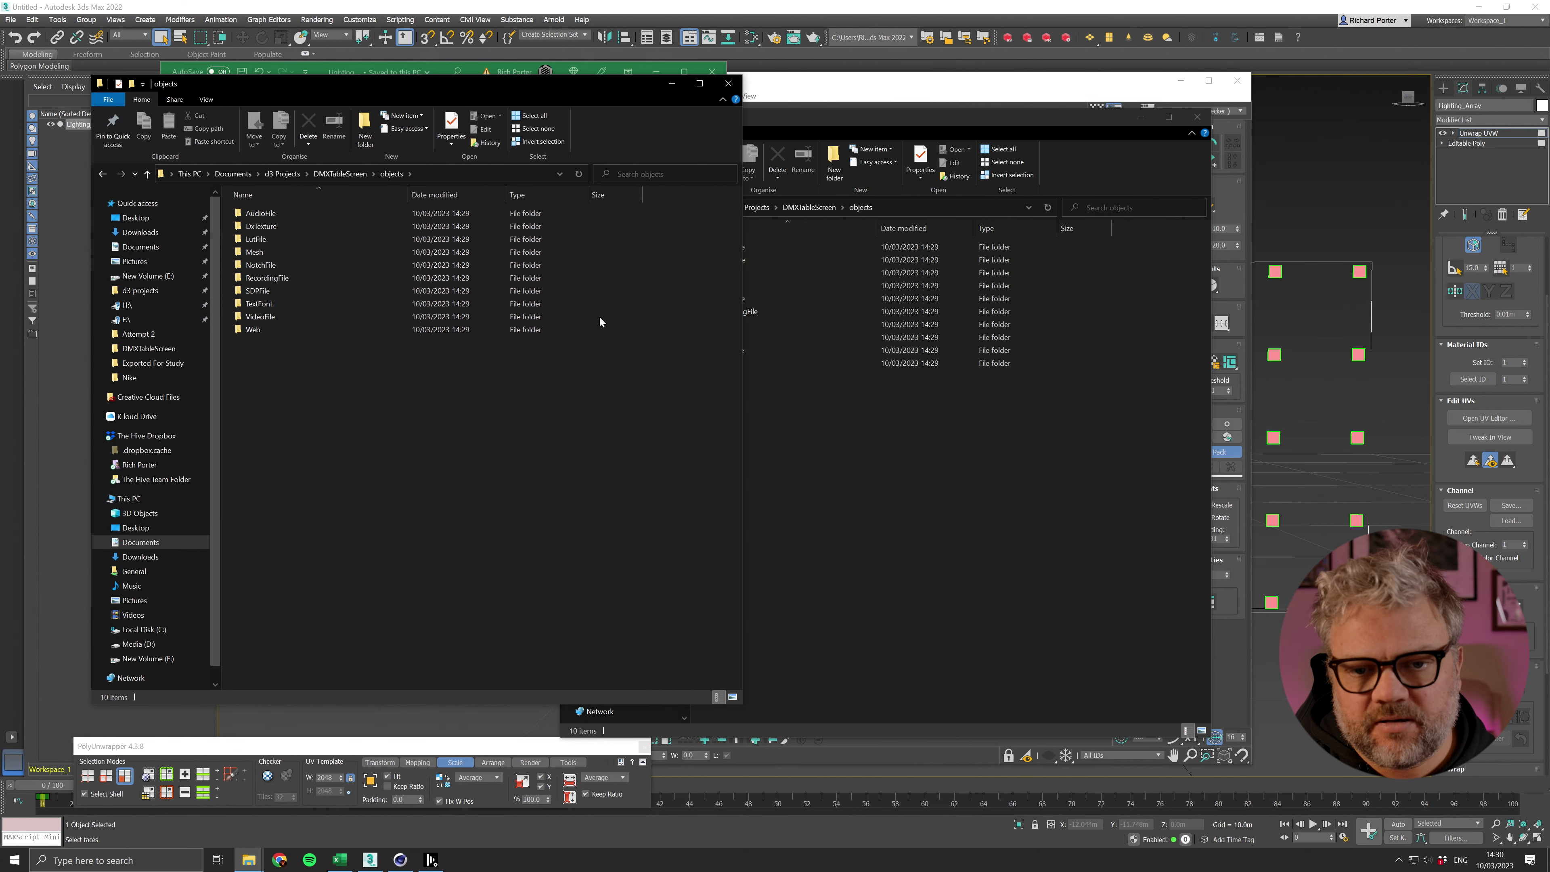
{"action": "left_click_drag", "start_coordinate": [837, 125], "coordinate": [1048, 83]}
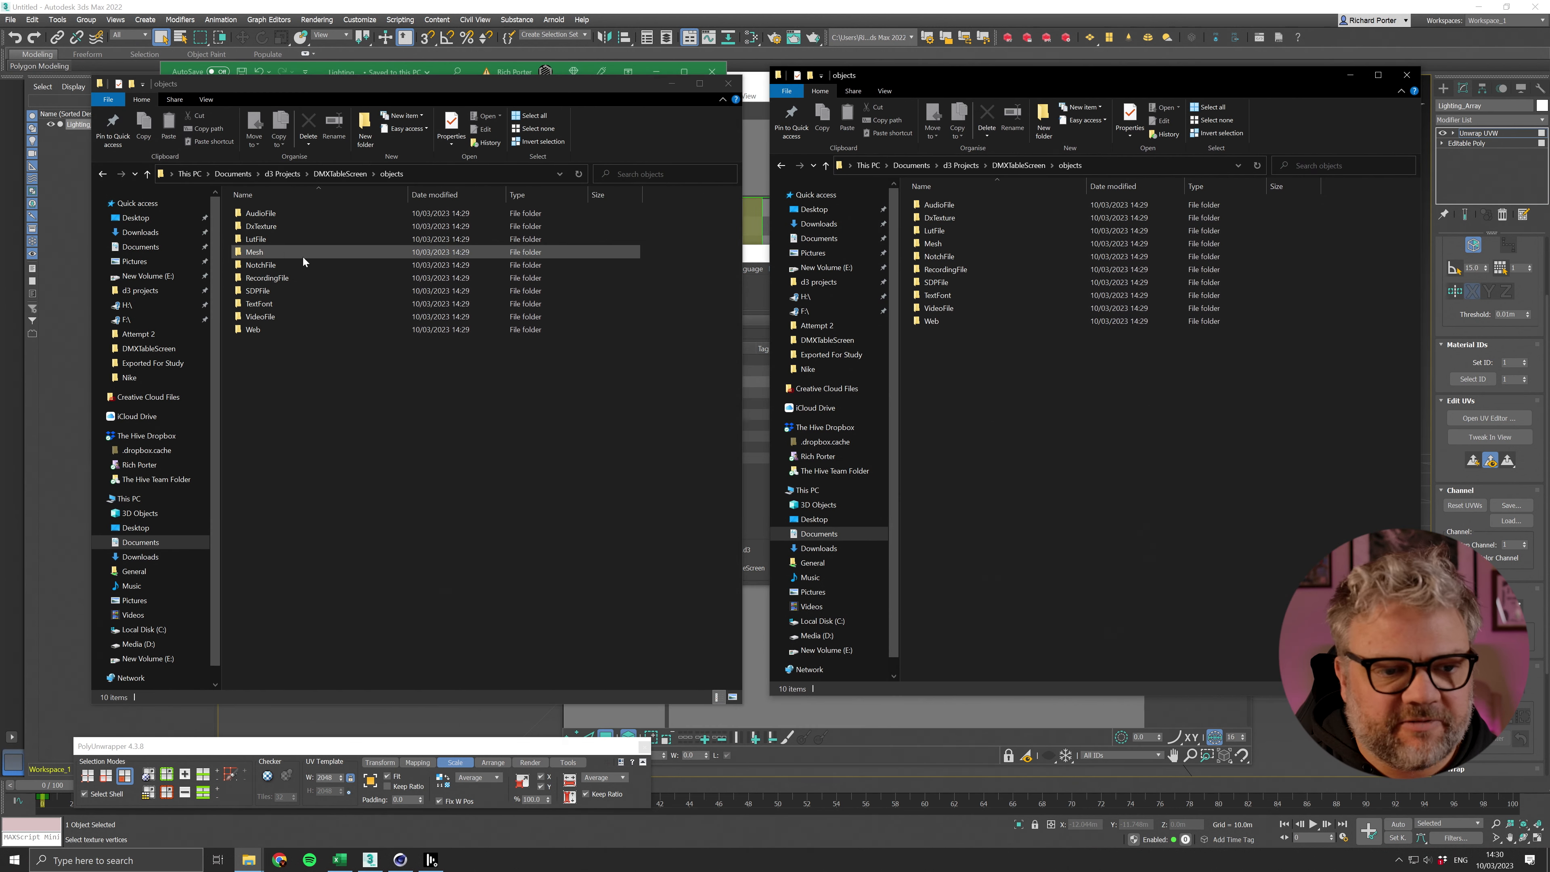
{"action": "left_click", "coordinate": [135, 217]}
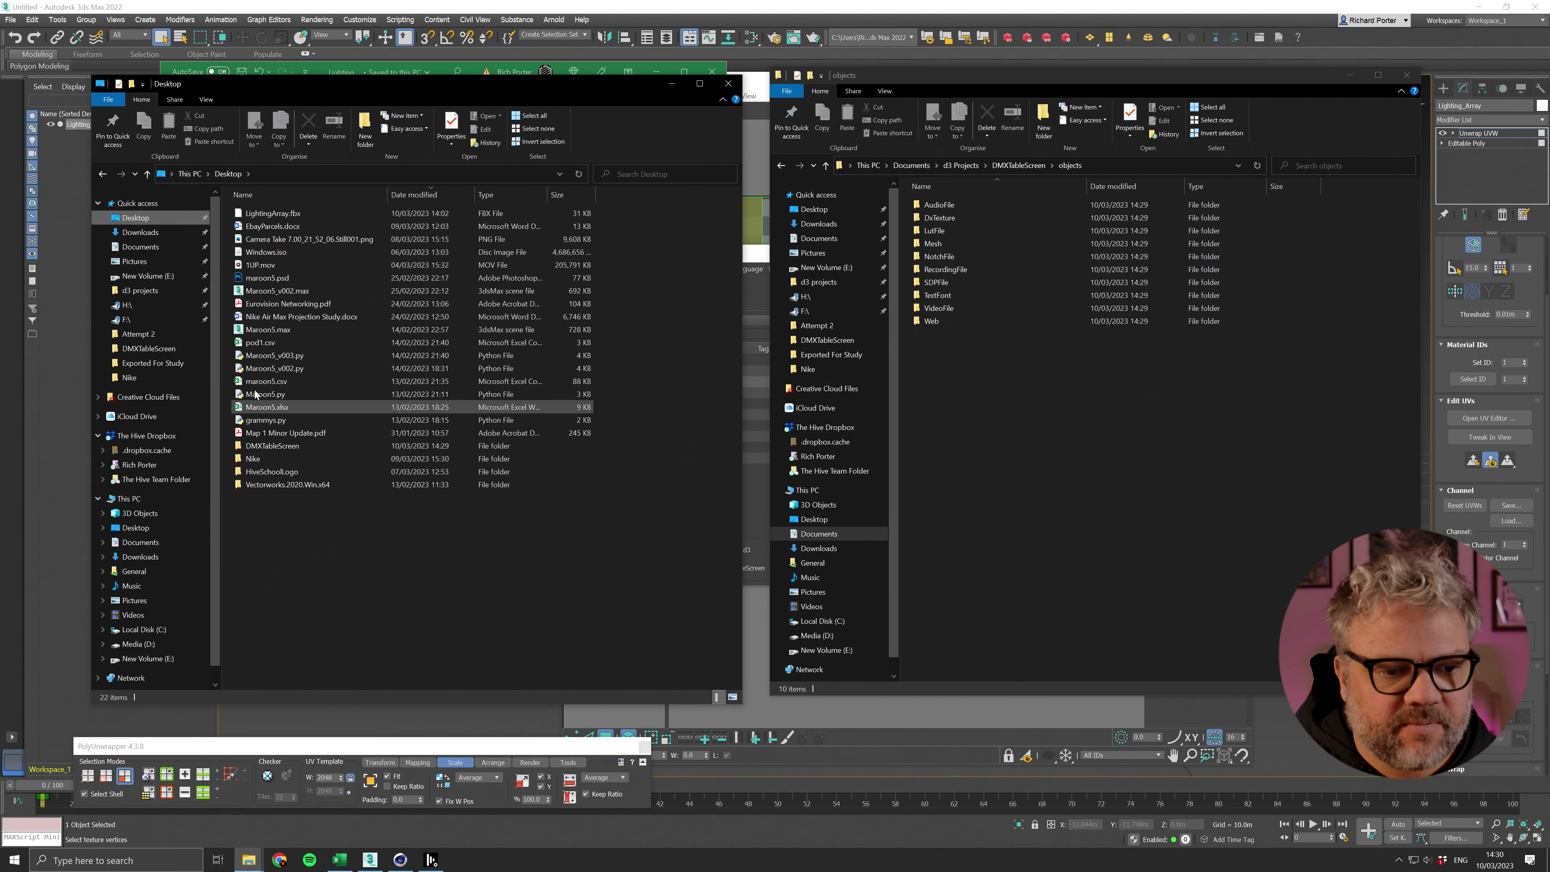
{"action": "double_click", "coordinate": [274, 446]}
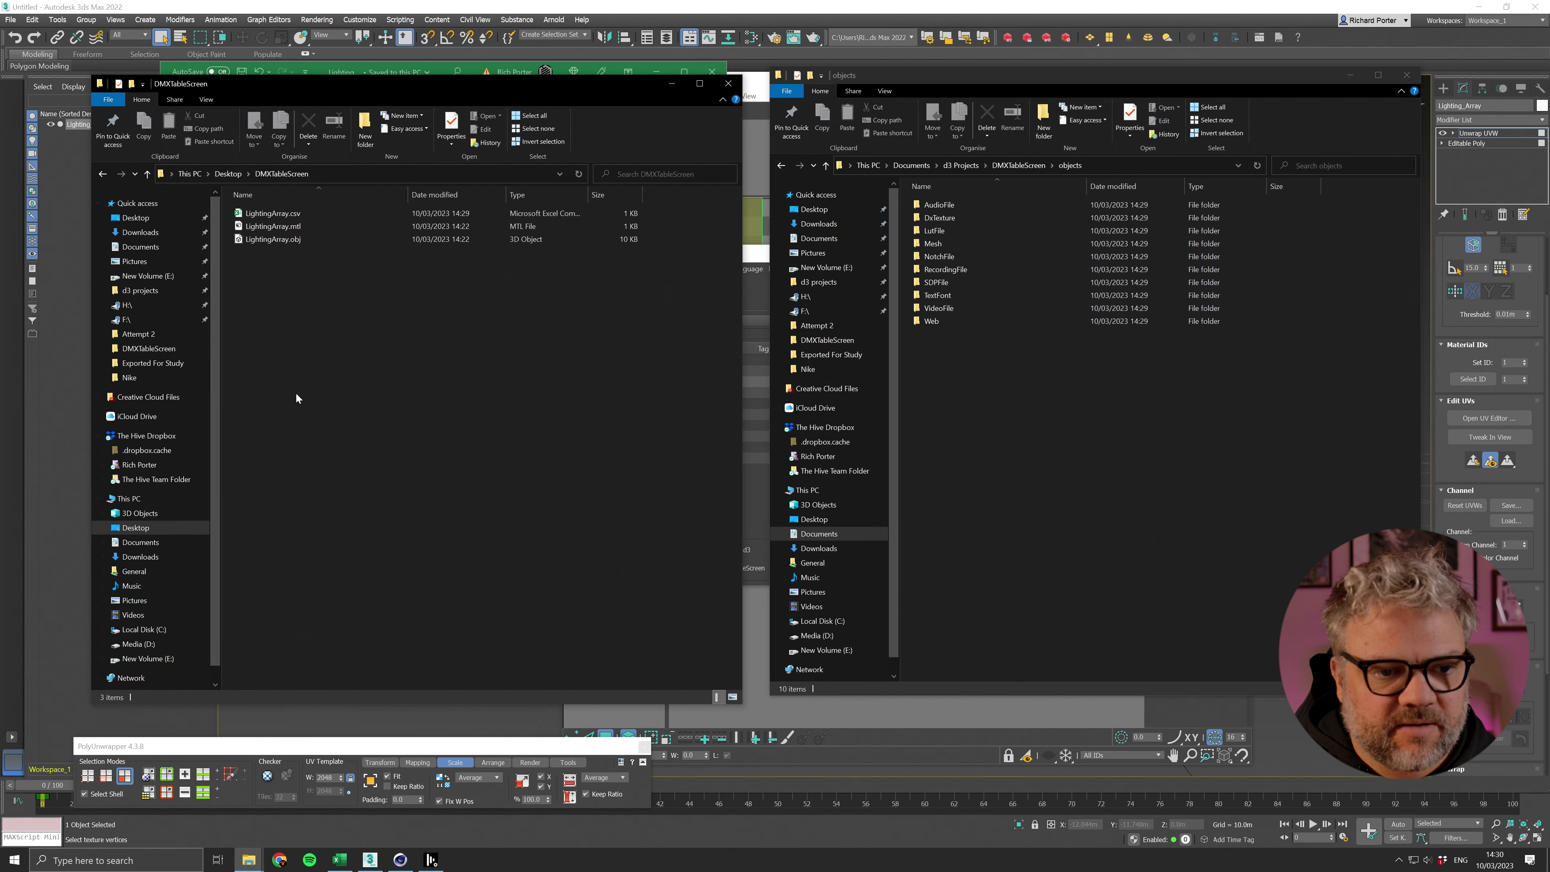
Step: Delete LightingArray.mtl from the Desktop's DMXTableScreen folder and copy LightingArray.obj into the project's objects\Mesh folder
{"action": "left_click", "coordinate": [337, 224]}
{"action": "key", "text": "Delete"}
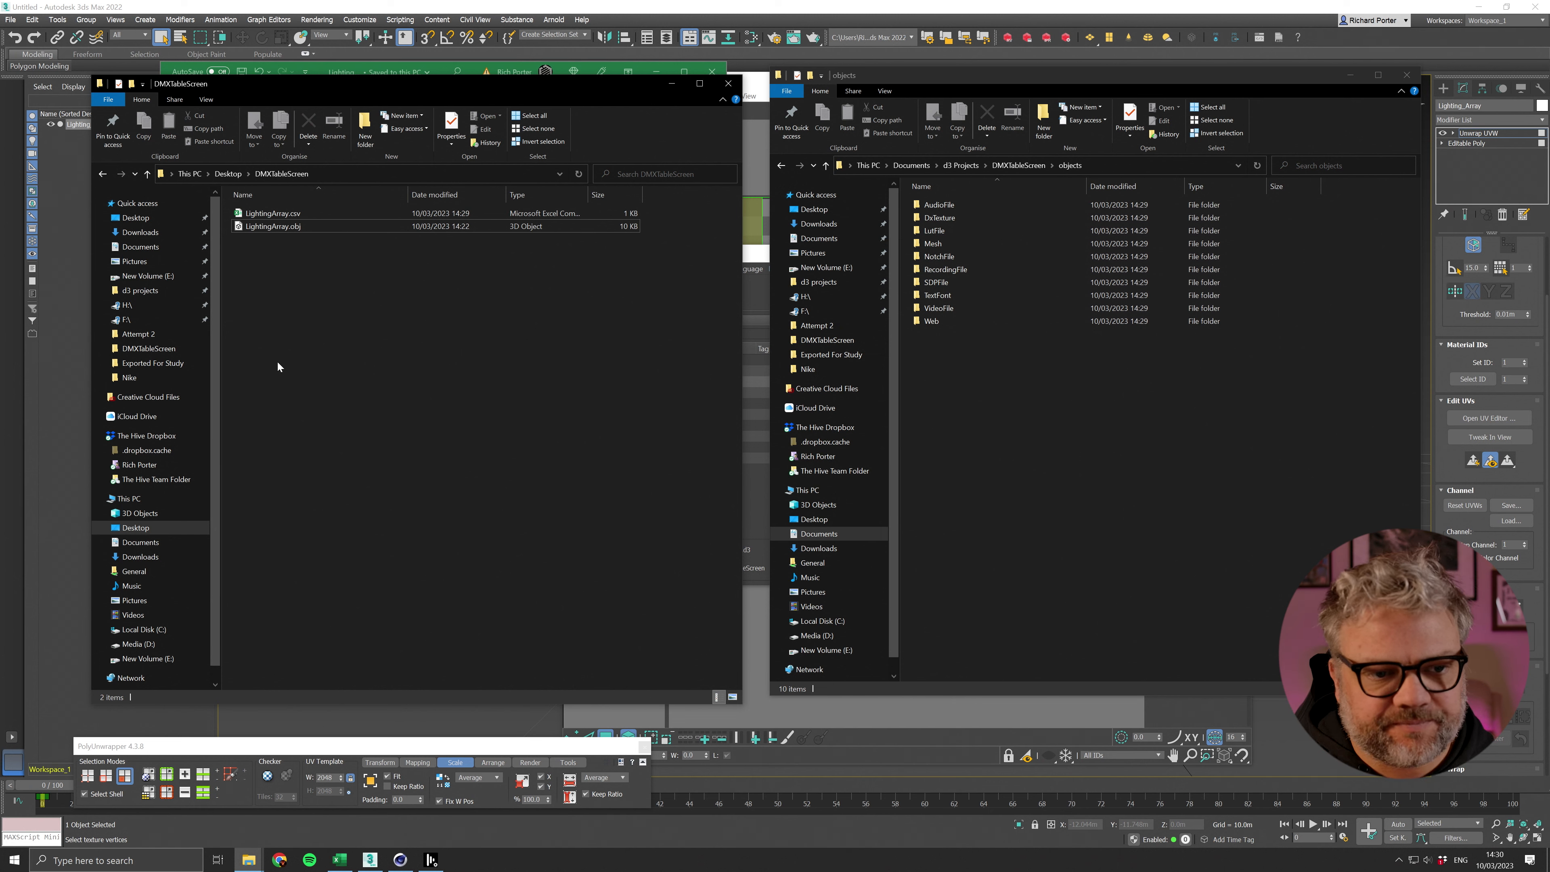
{"action": "double_click", "coordinate": [945, 244]}
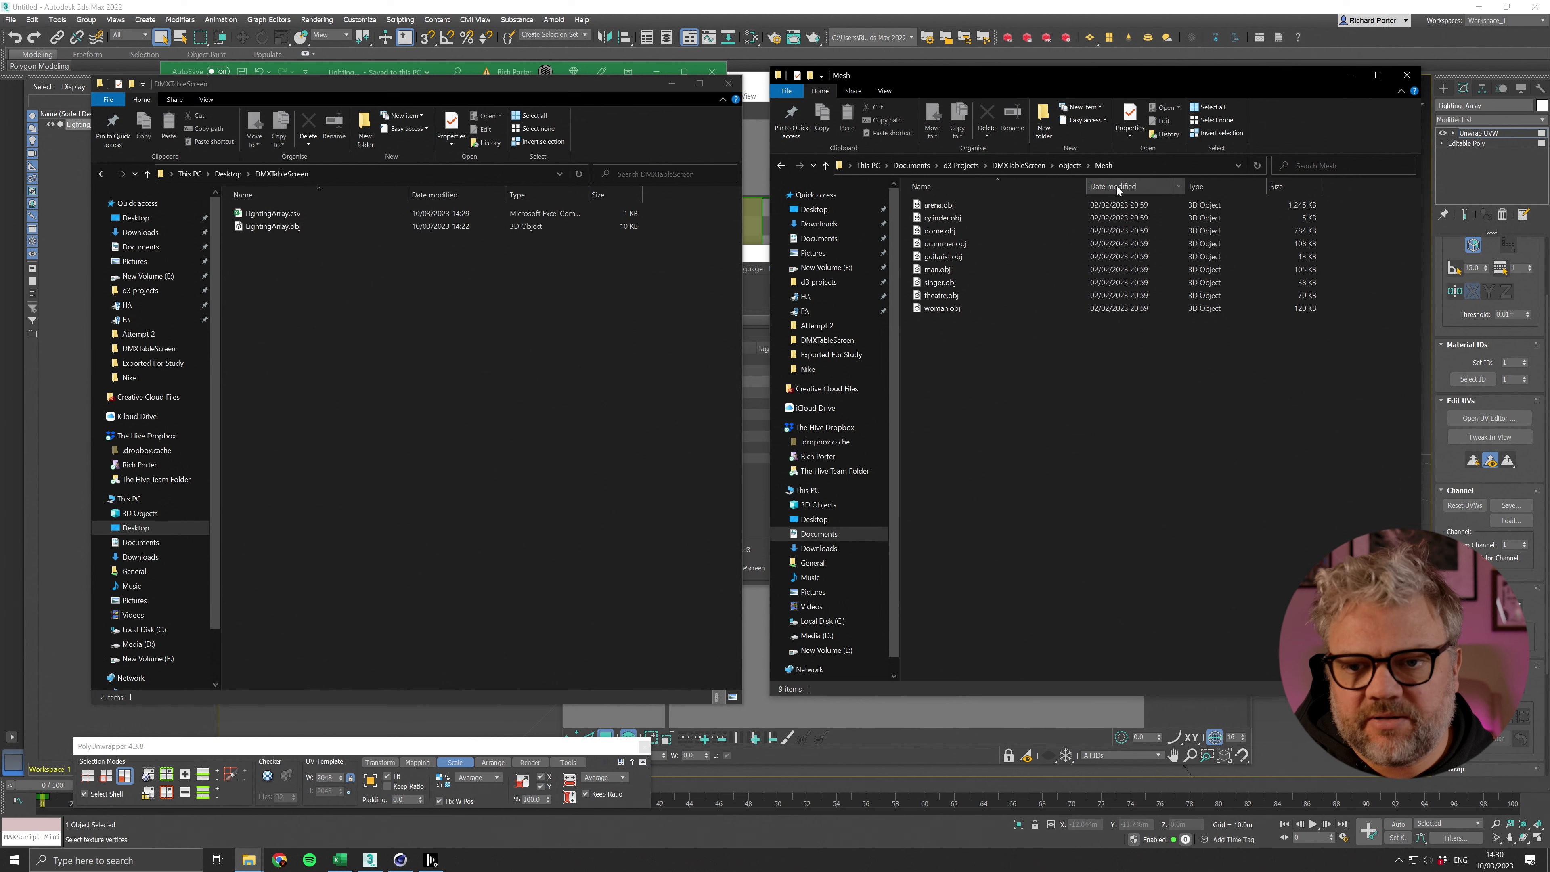
{"action": "left_click_drag", "start_coordinate": [263, 226], "coordinate": [1016, 464]}
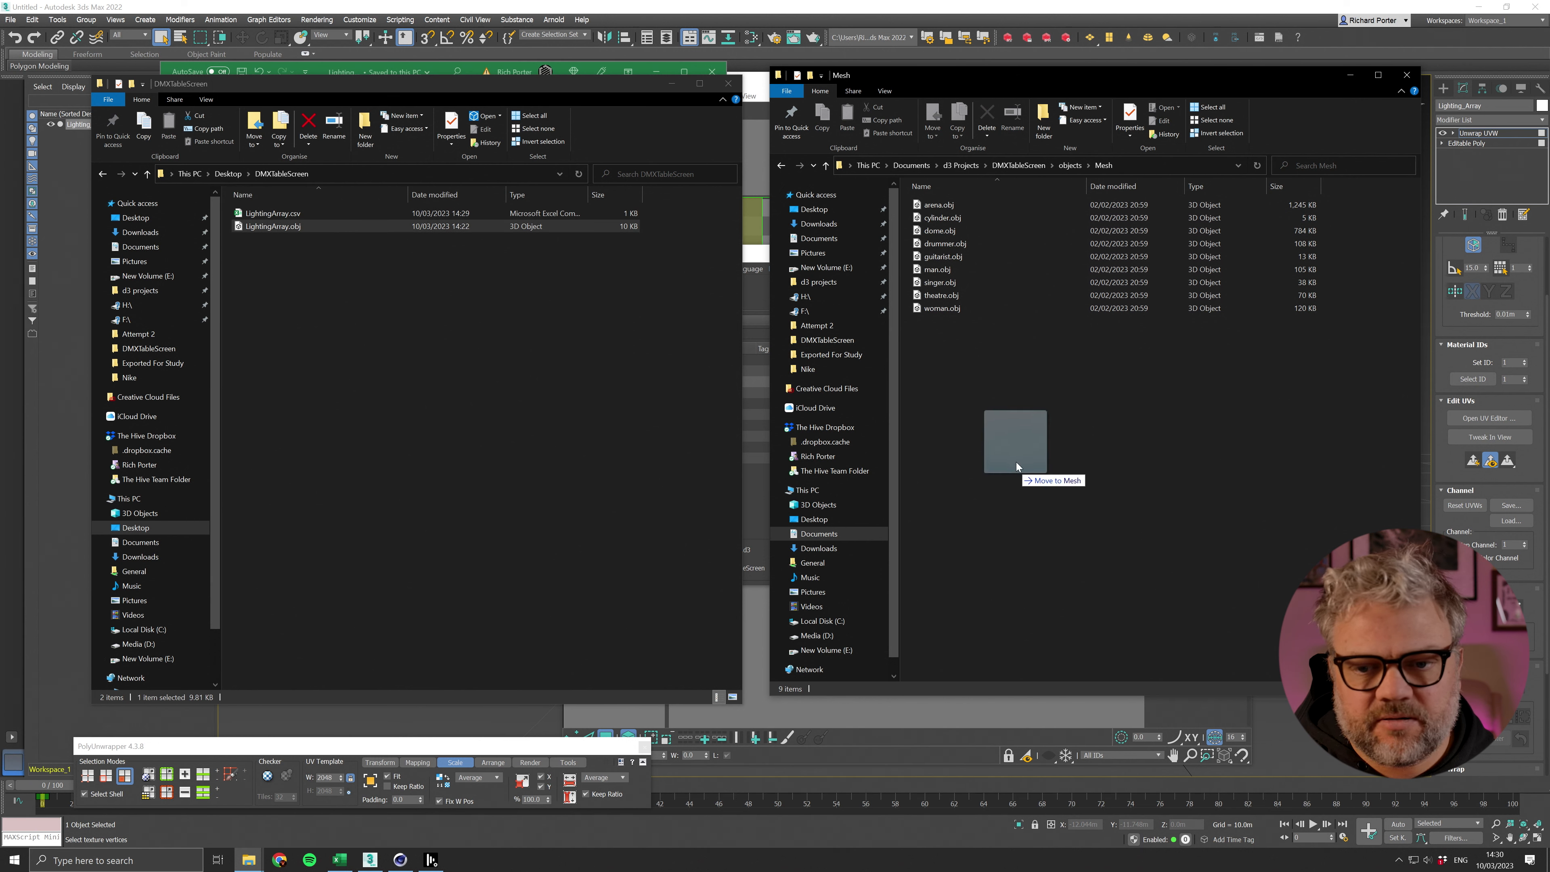
{"action": "right_click_drag", "start_coordinate": [1016, 462], "coordinate": [1017, 455]}
{"action": "left_click", "coordinate": [1078, 493]}
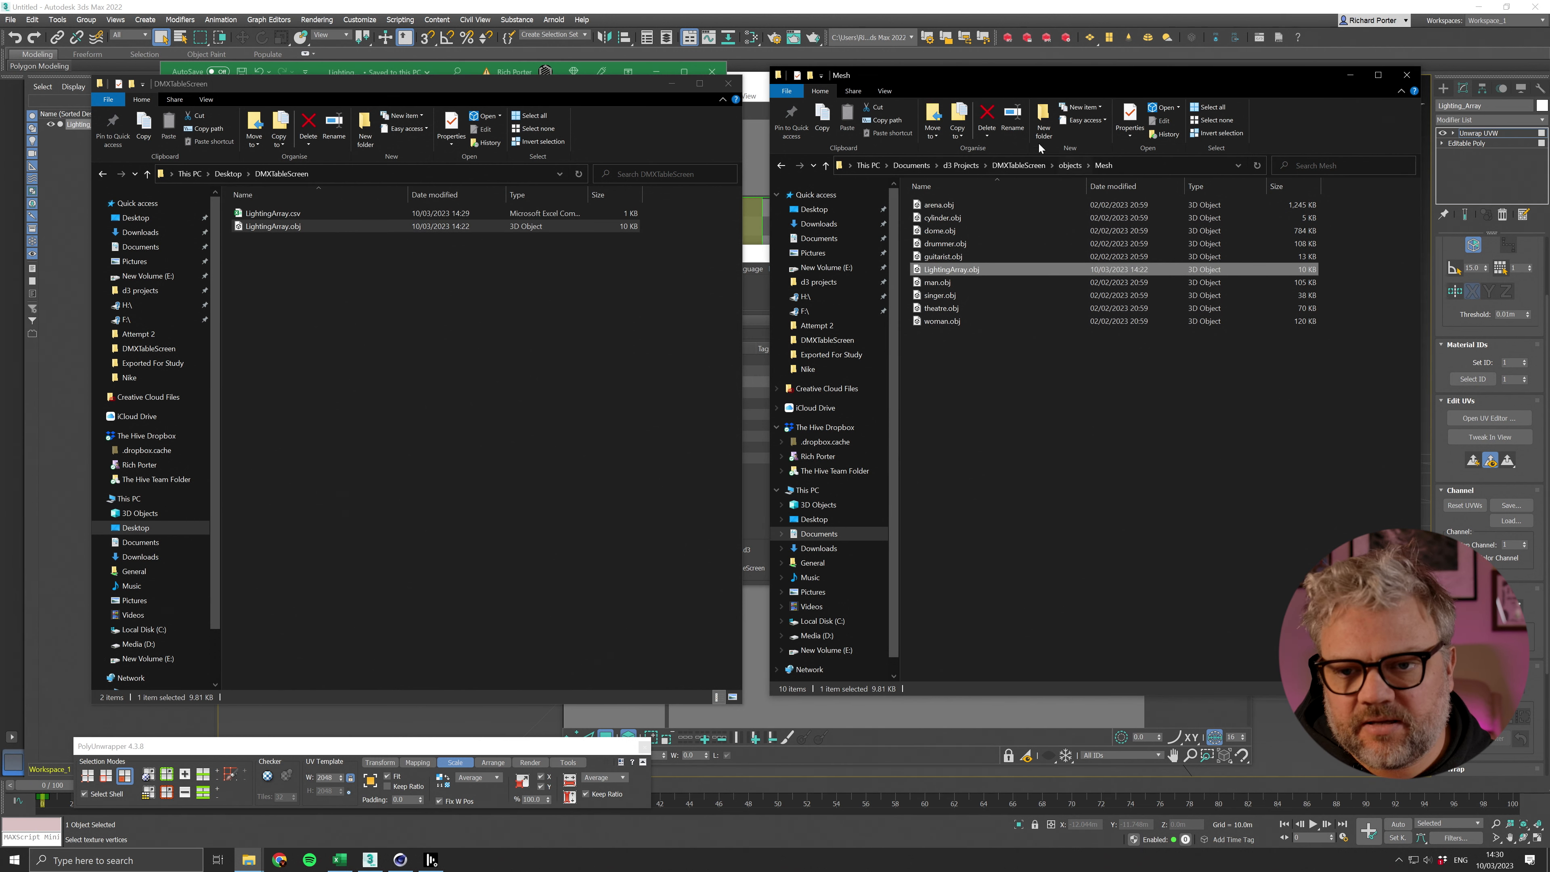
Step: Create a new folder named table inside the project's objects folder
{"action": "left_click", "coordinate": [1069, 164]}
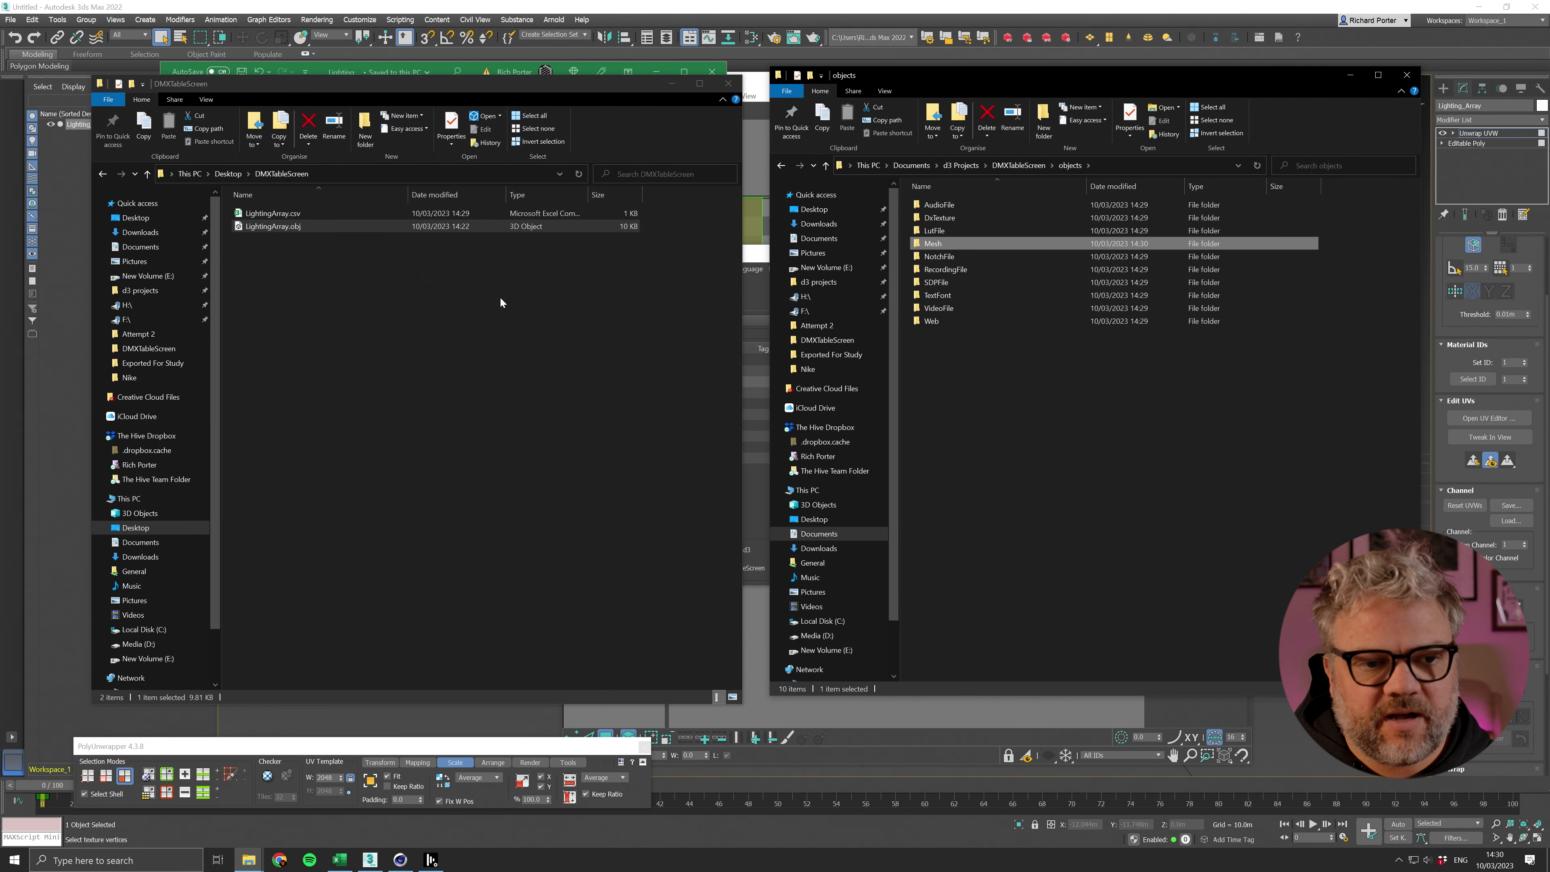
{"action": "left_click", "coordinate": [1051, 421]}
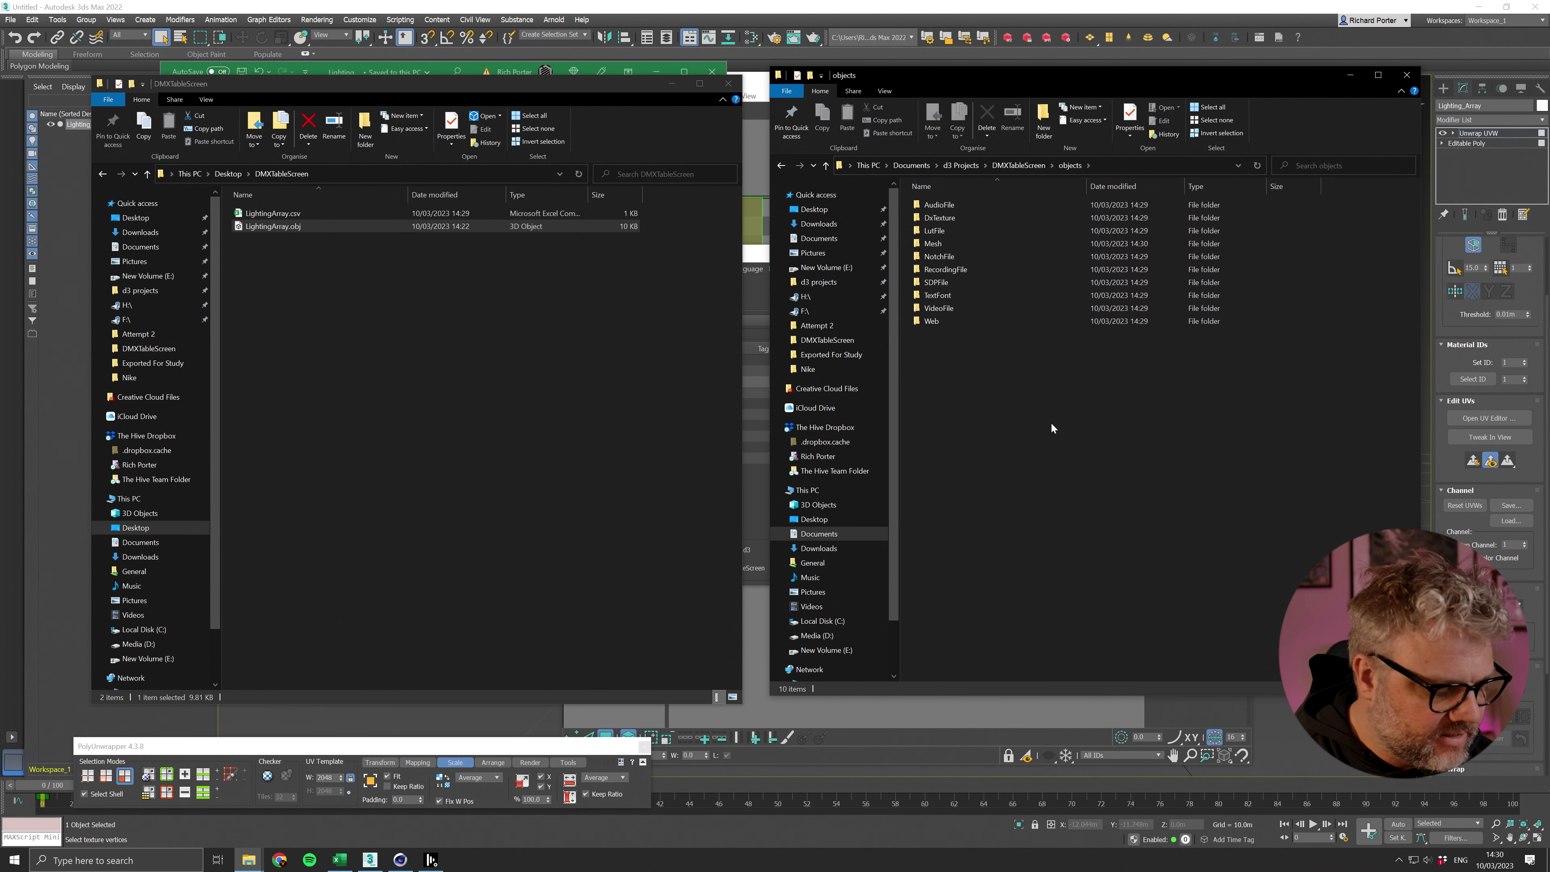
{"action": "key", "text": "ctrl+shift+n"}
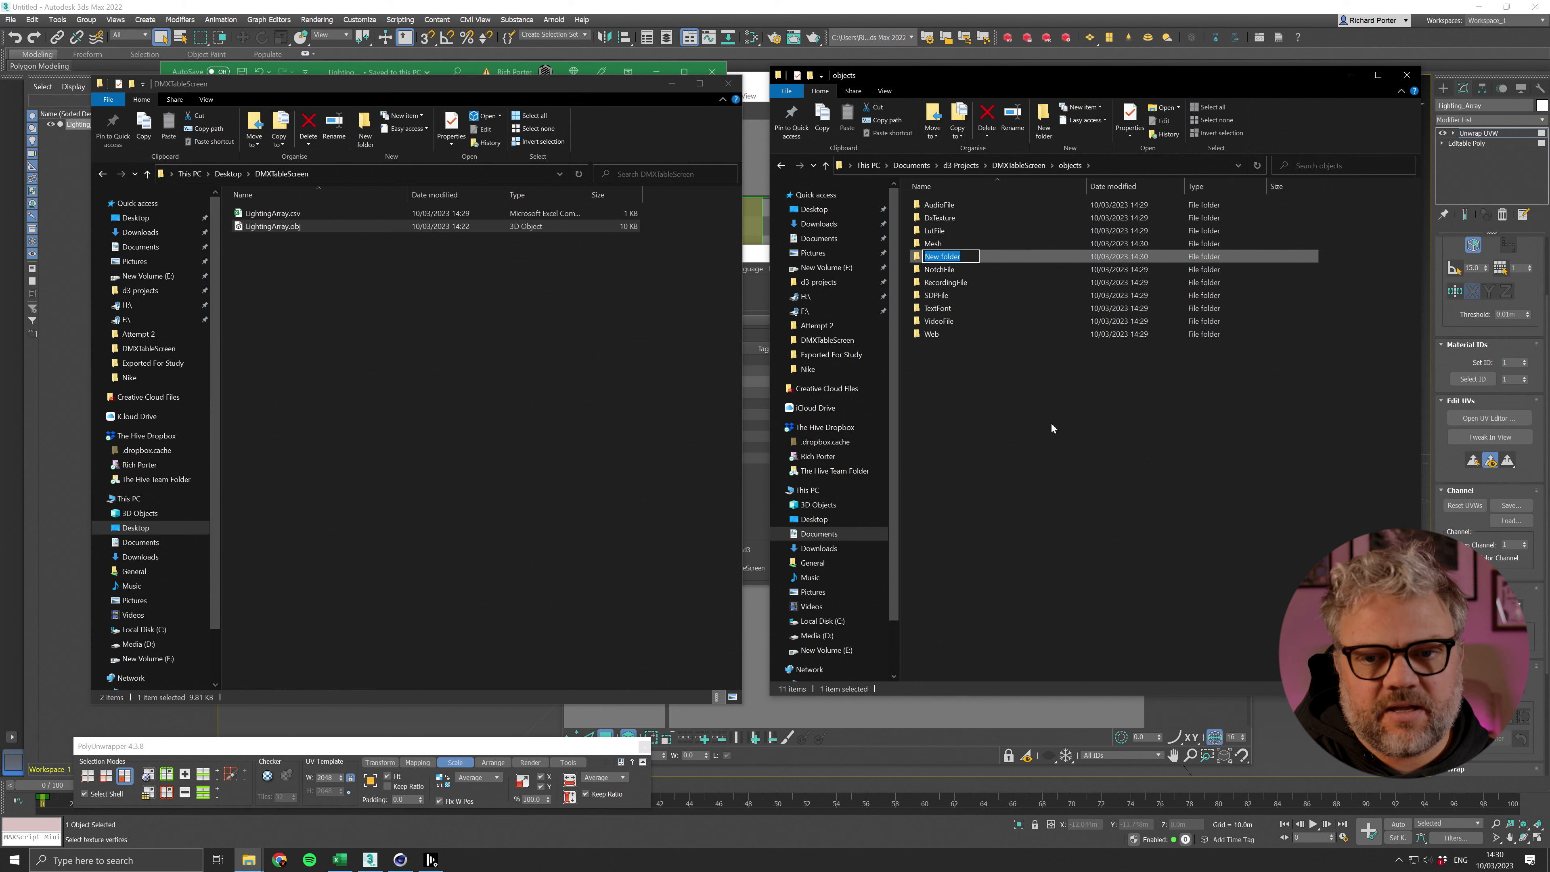
{"action": "type", "text": "table"}
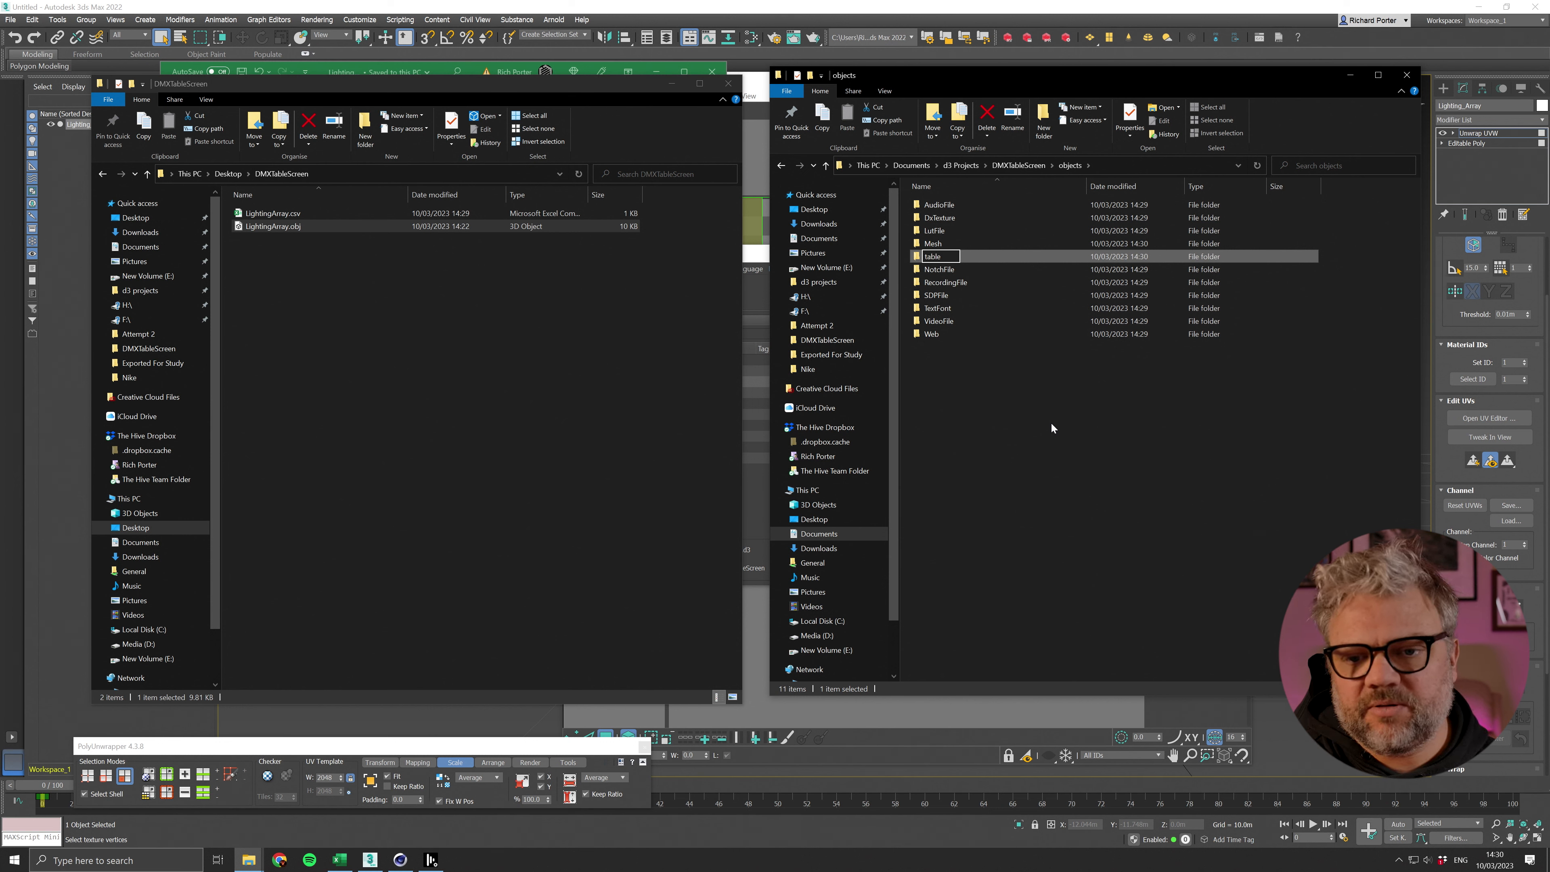
{"action": "key", "text": "Return"}
Step: Copy LightingArray.csv from the Desktop's DMXTableScreen folder into the project's objects\table folder
{"action": "double_click", "coordinate": [943, 295]}
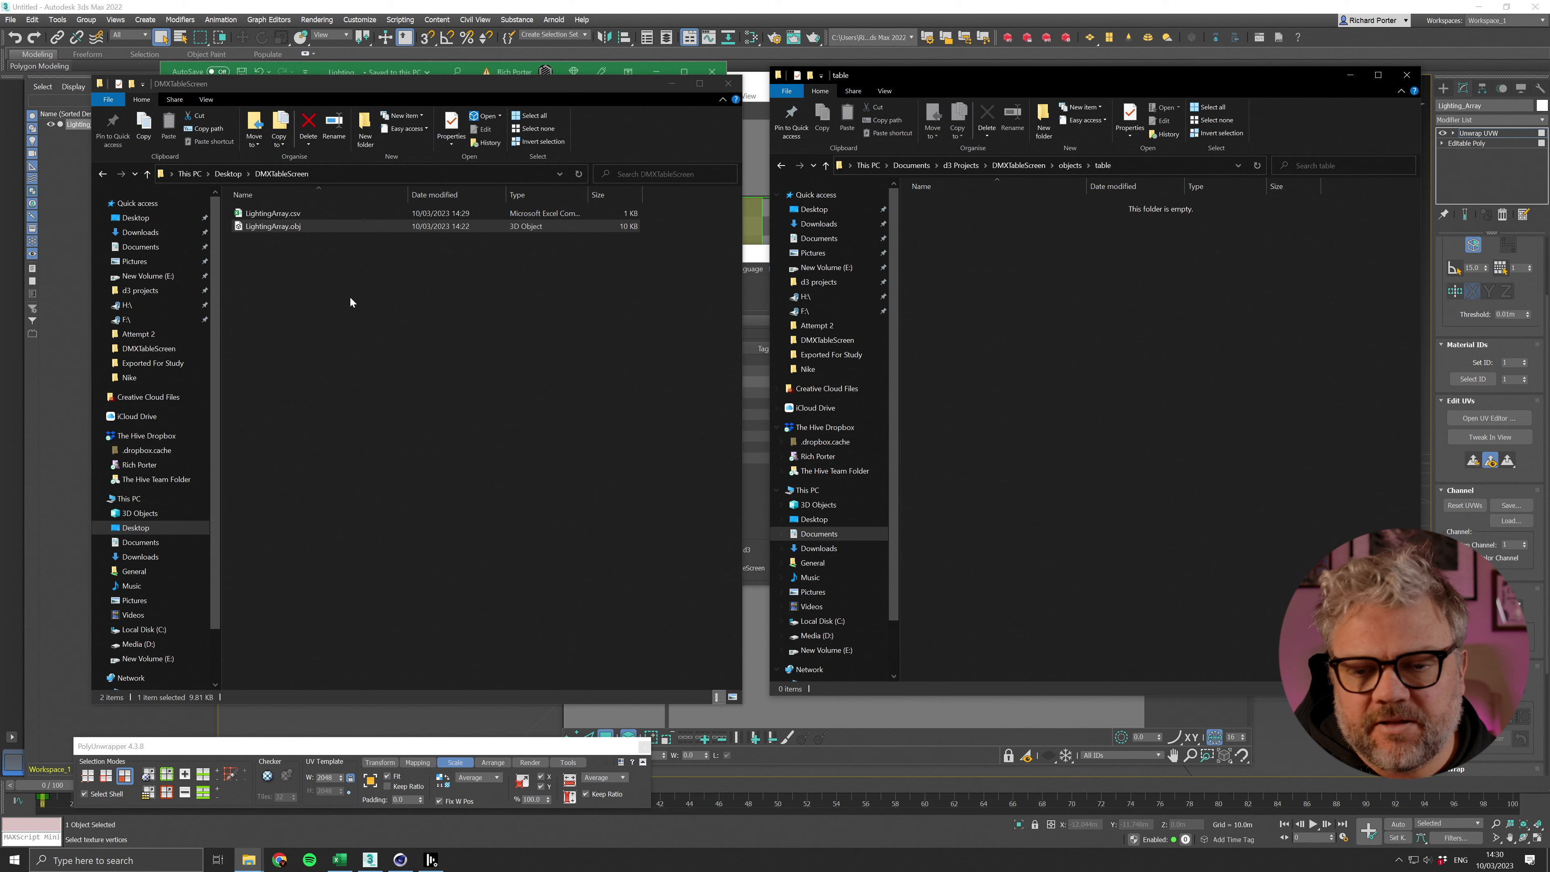
{"action": "left_click", "coordinate": [241, 214]}
{"action": "key", "text": "ctrl+c"}
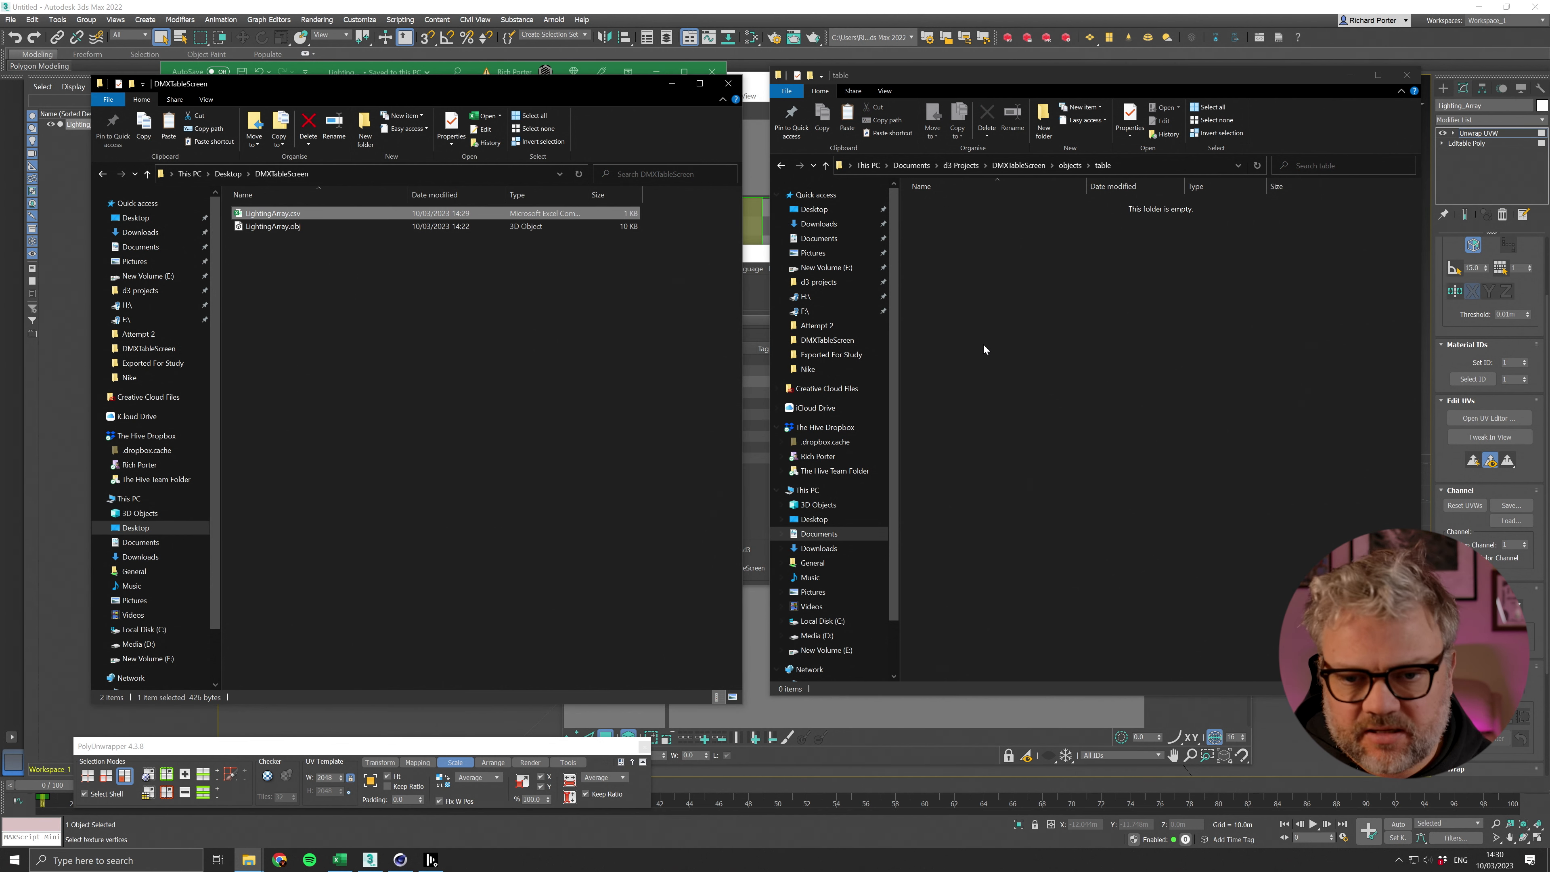
{"action": "left_click", "coordinate": [982, 339]}
{"action": "key", "text": "ctrl+v"}
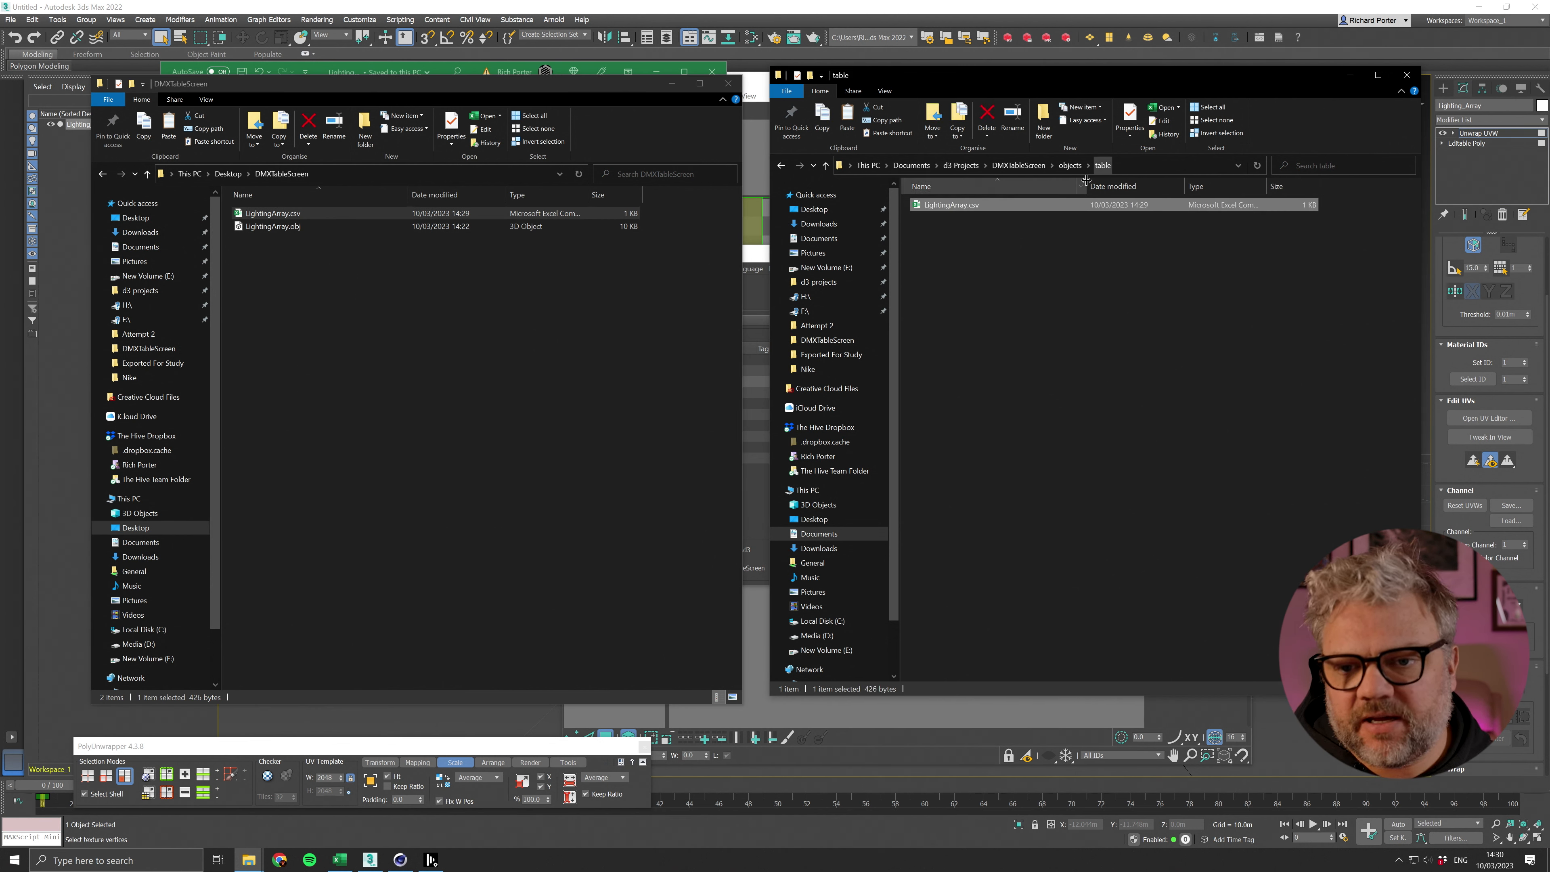
Step: Switch to the DMXTableScreen project in d3 and remove projector 1 and surface 1 from stage 1
{"action": "left_click", "coordinate": [432, 857]}
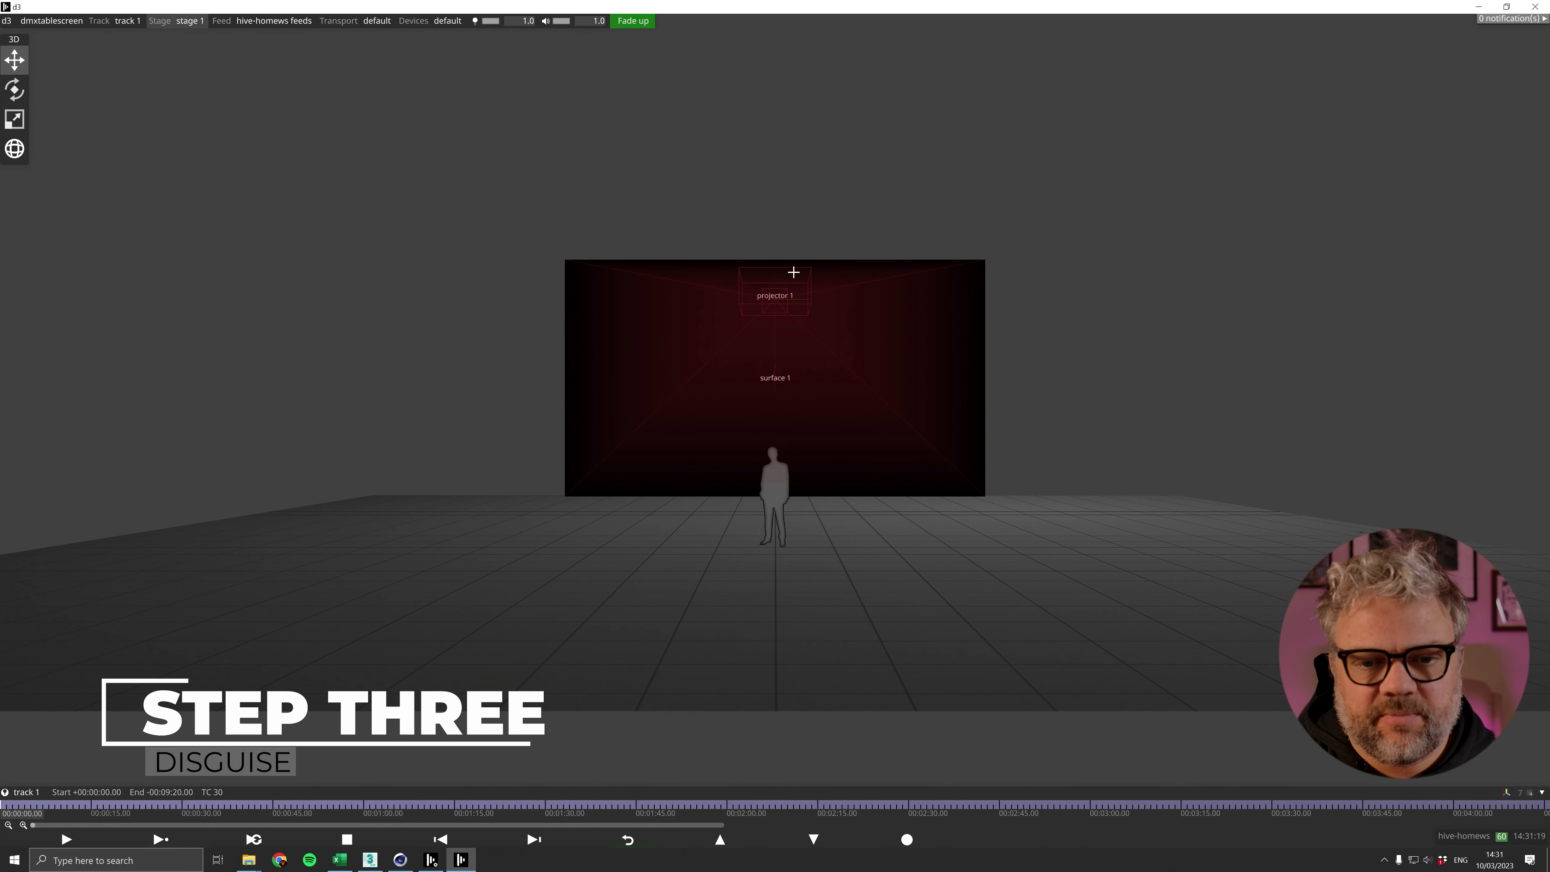
{"action": "mouse_move", "coordinate": [764, 479]}
{"action": "left_mouse_down"}
{"action": "mouse_move", "coordinate": [834, 474]}
{"action": "mouse_move", "coordinate": [785, 471]}
{"action": "left_mouse_up"}
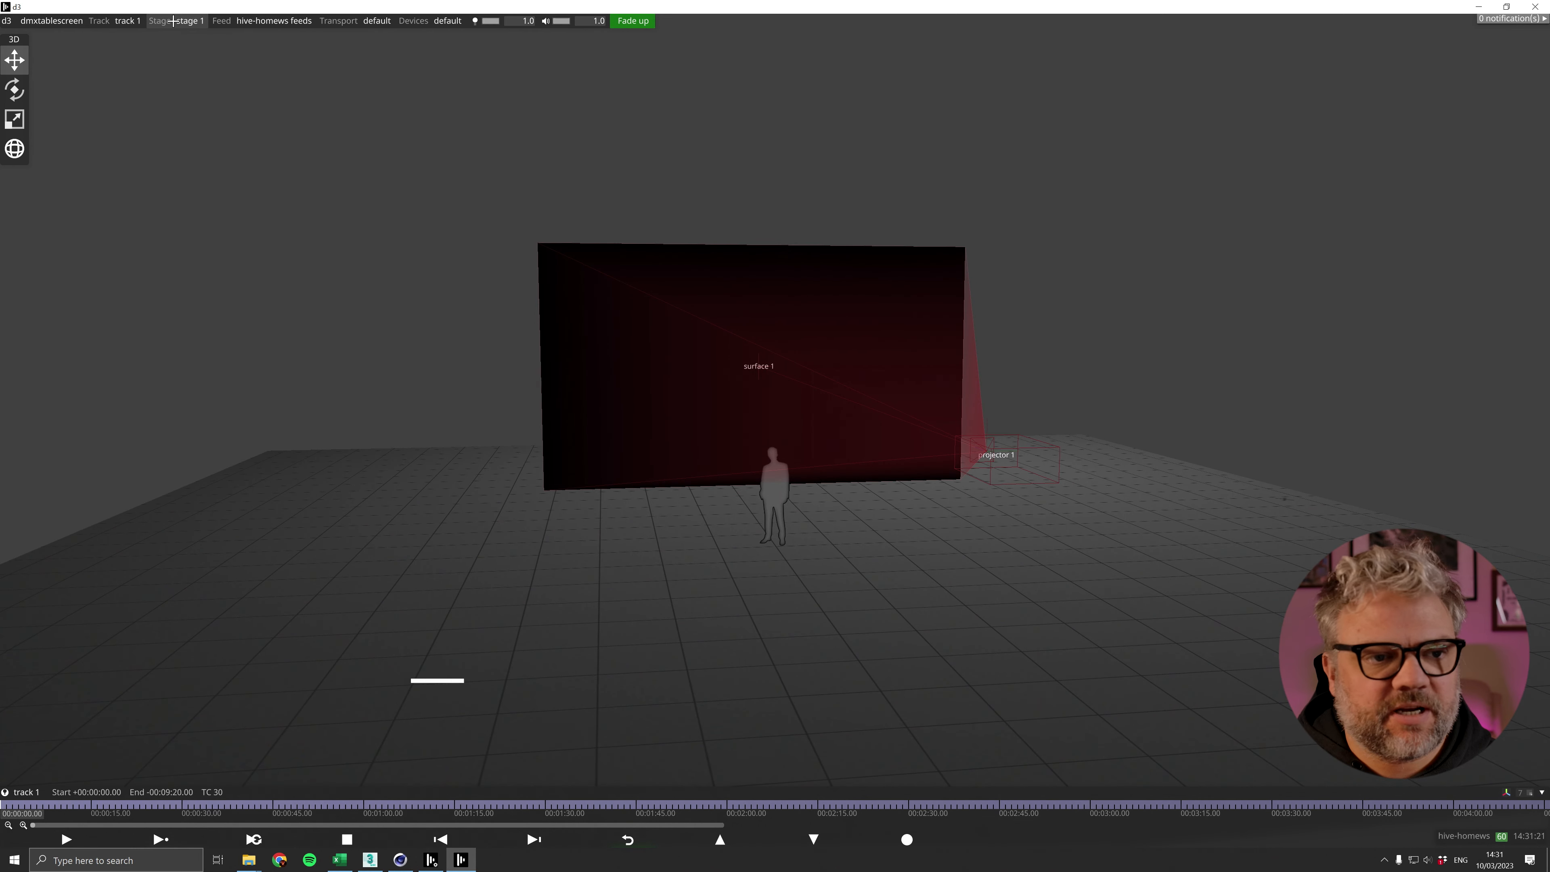
{"action": "left_click", "coordinate": [186, 20]}
{"action": "left_click", "coordinate": [163, 126]}
{"action": "left_click", "coordinate": [181, 185]}
{"action": "left_click", "coordinate": [203, 196]}
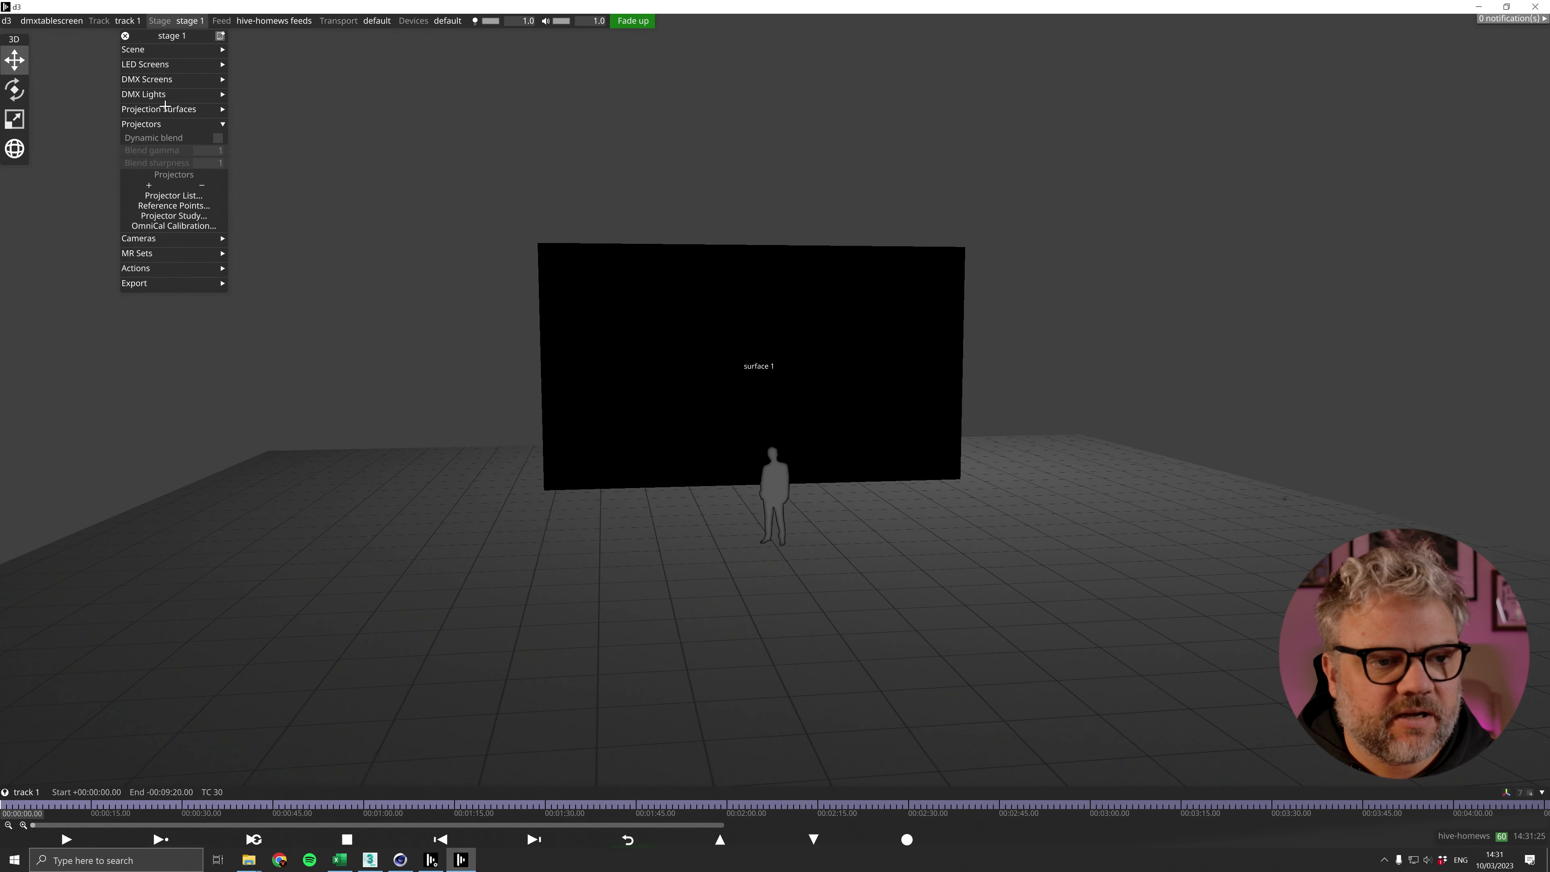
{"action": "left_click", "coordinate": [165, 109]}
{"action": "left_click", "coordinate": [173, 132]}
{"action": "left_click", "coordinate": [195, 143]}
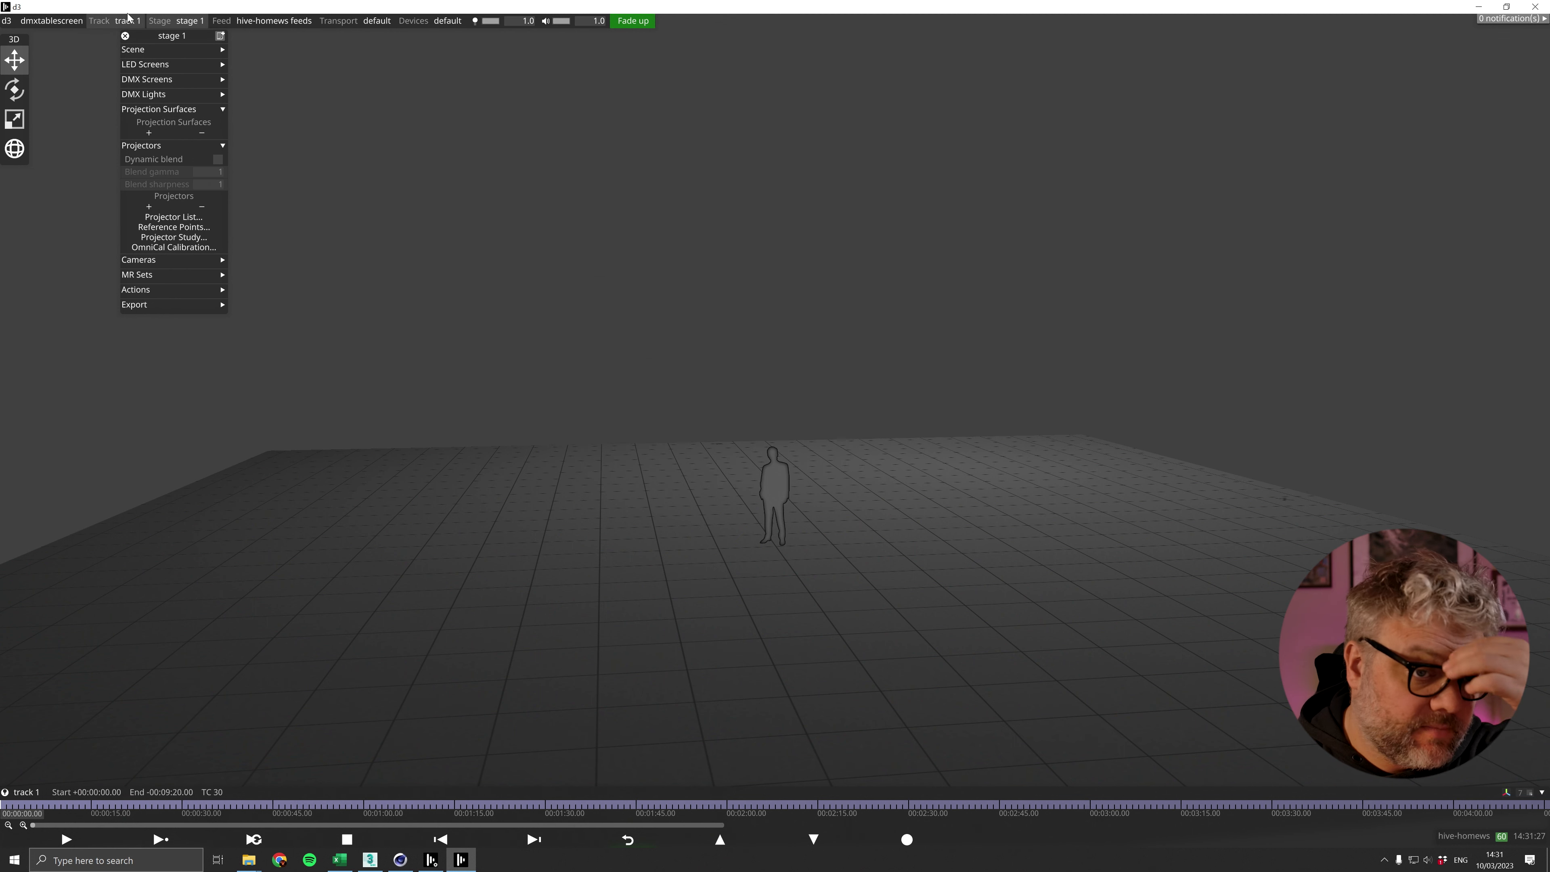
{"action": "left_click", "coordinate": [125, 36]}
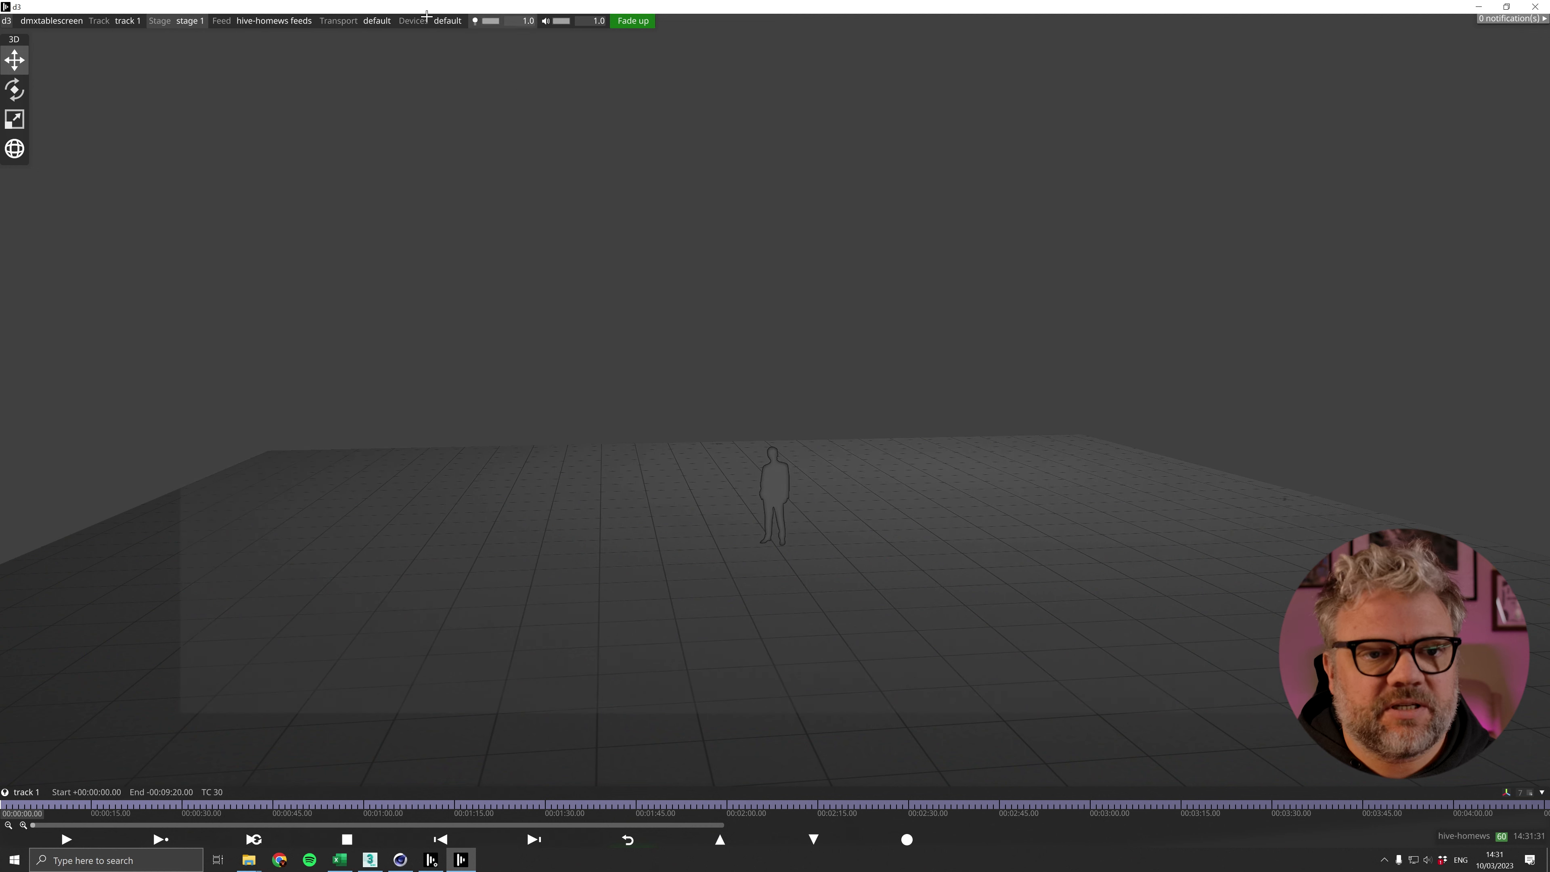
Step: Add the dmx 1 device to the default device list
{"action": "left_click", "coordinate": [448, 20]}
{"action": "left_click", "coordinate": [418, 130]}
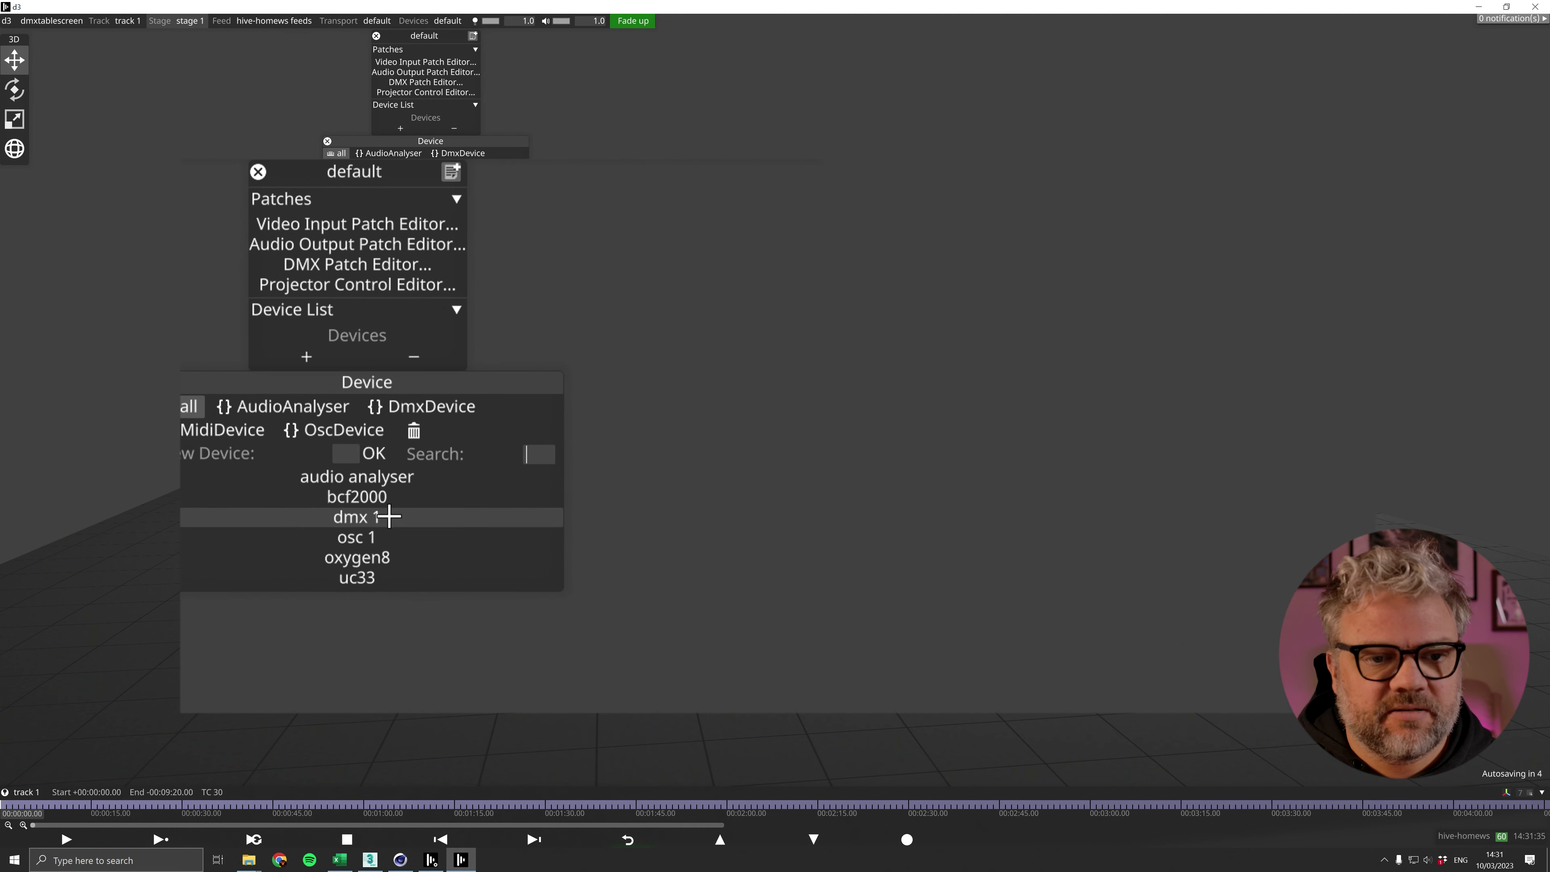
{"action": "left_click", "coordinate": [412, 517]}
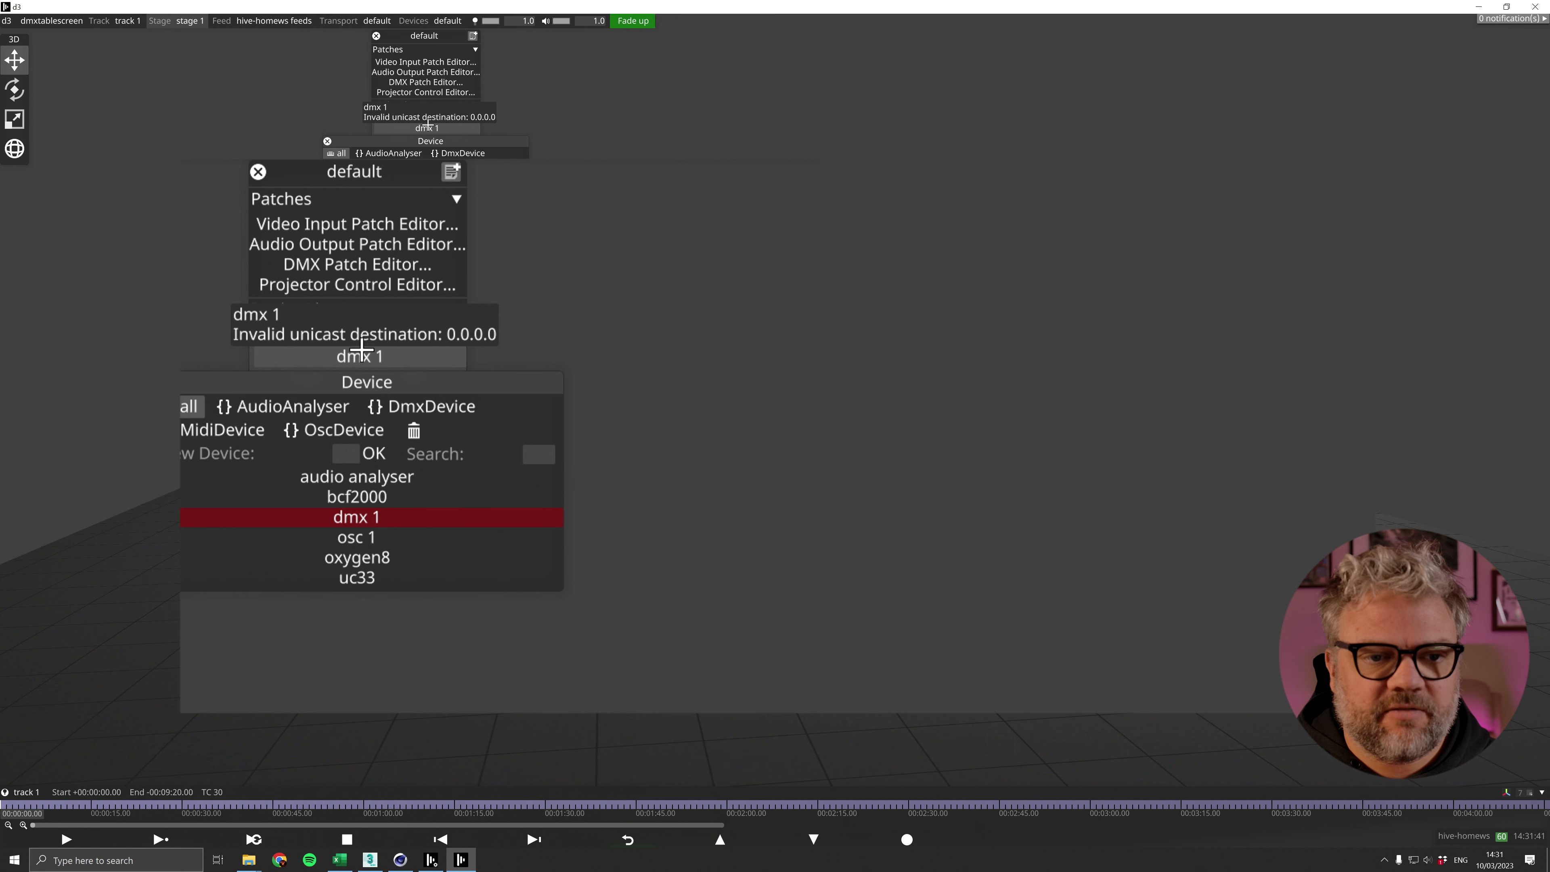
Step: Set the dmx 1 device's remote IP to 127.0.0.1, check the available driver types, and close the device settings
{"action": "left_click", "coordinate": [369, 356]}
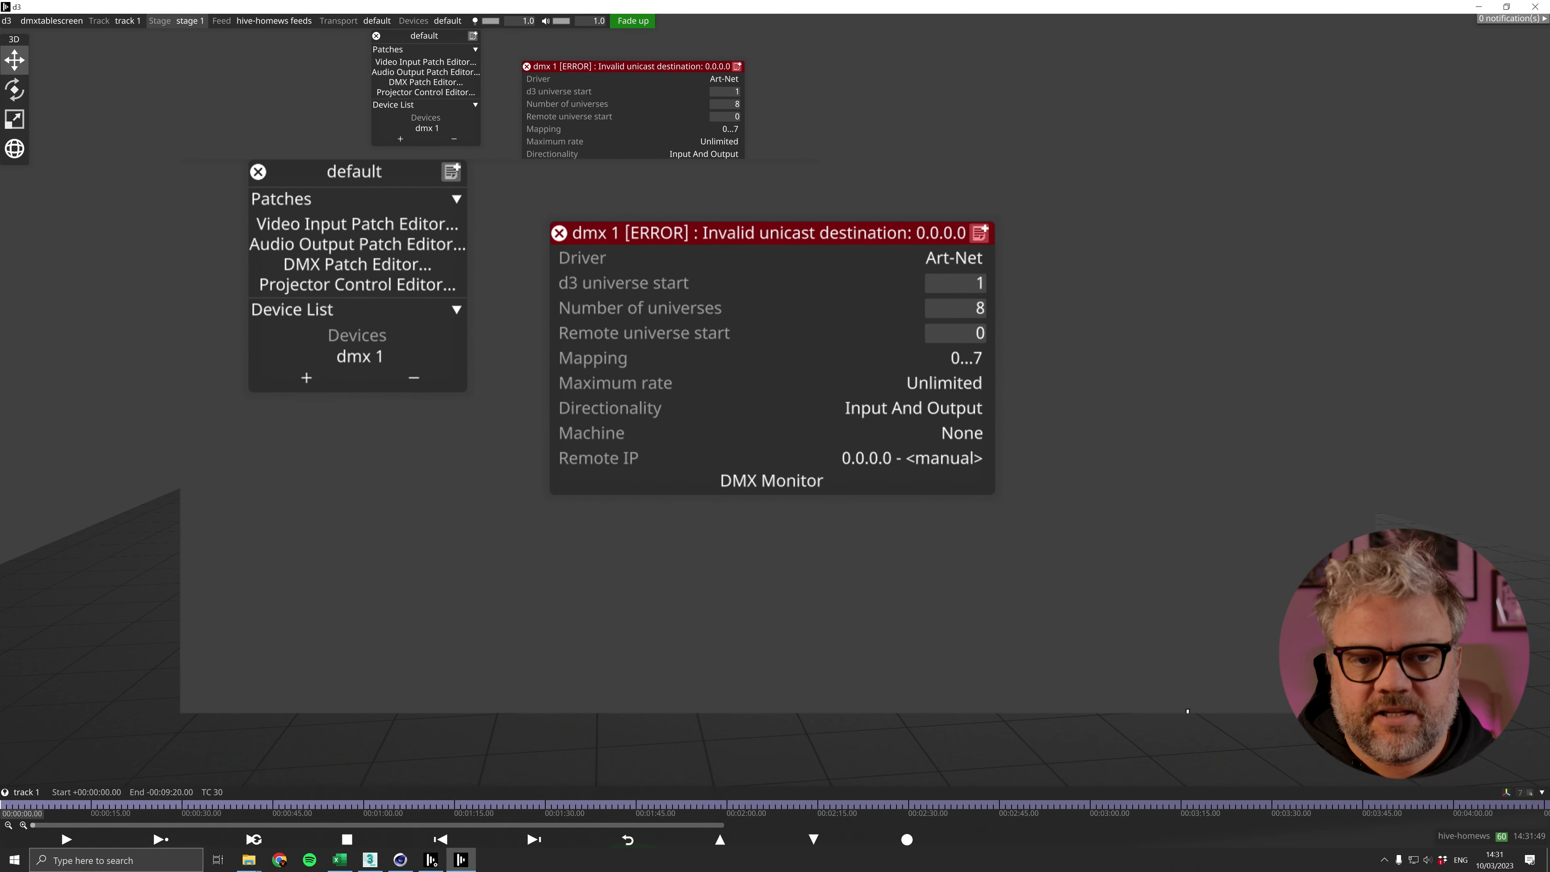
{"action": "left_click", "coordinate": [912, 458]}
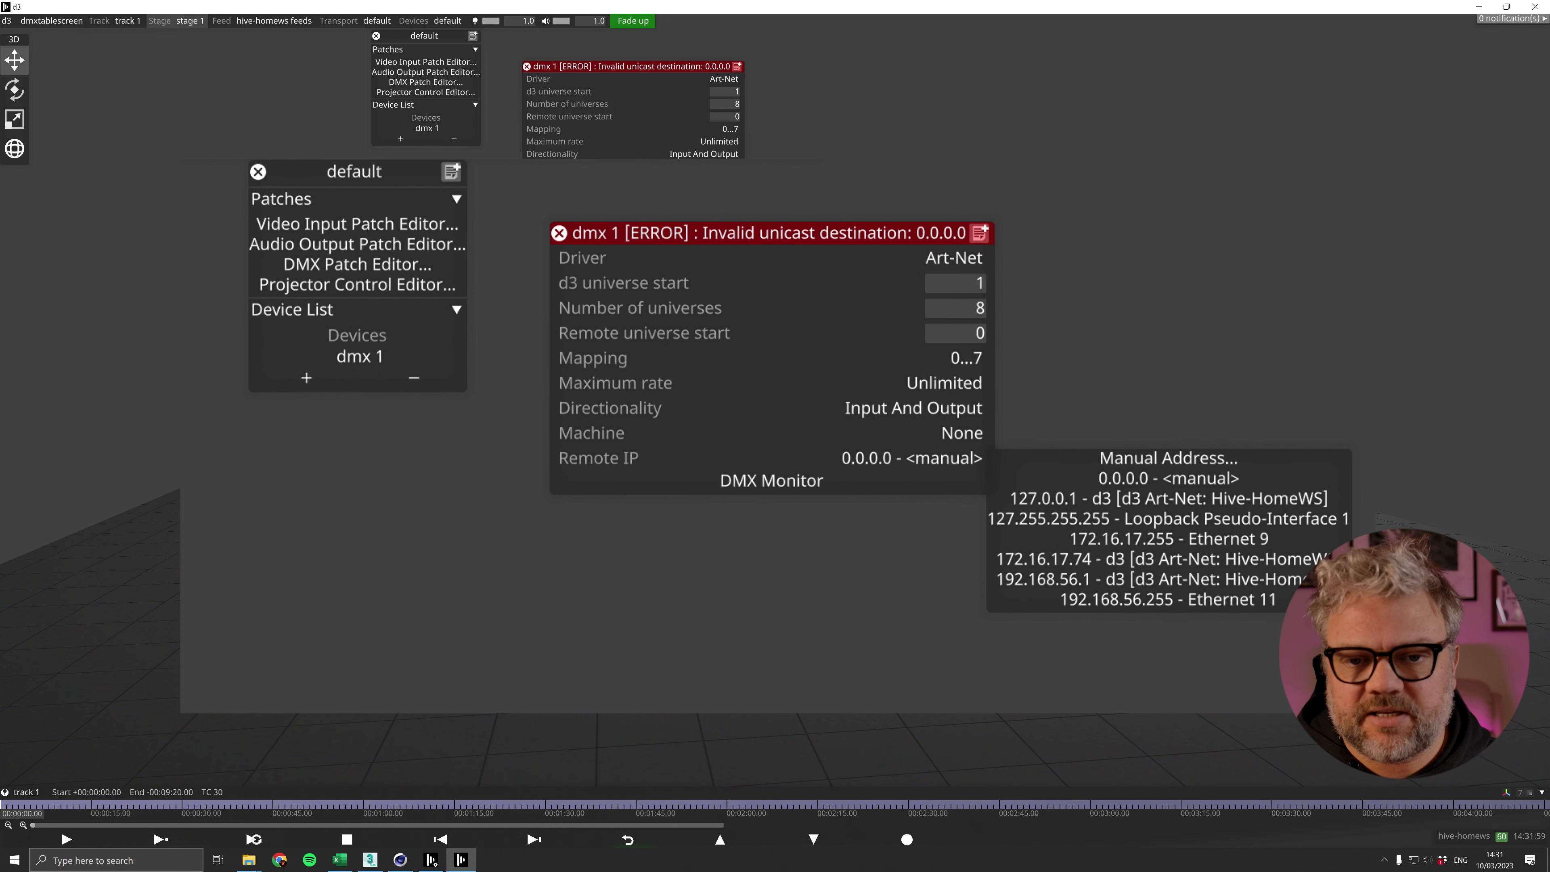
{"action": "left_click", "coordinate": [1056, 500]}
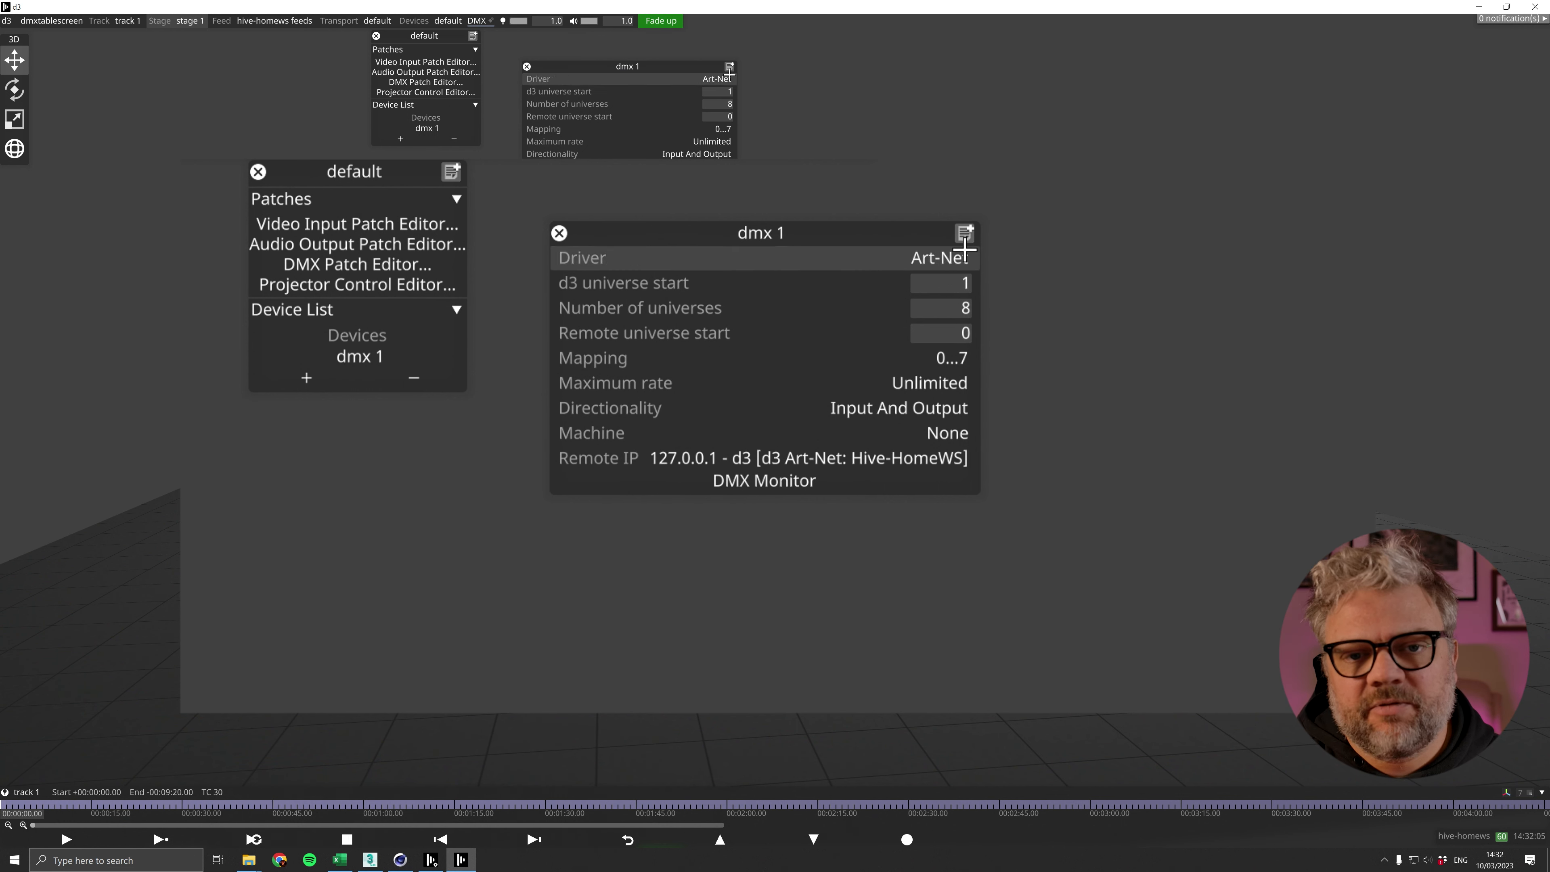
{"action": "left_click", "coordinate": [922, 255]}
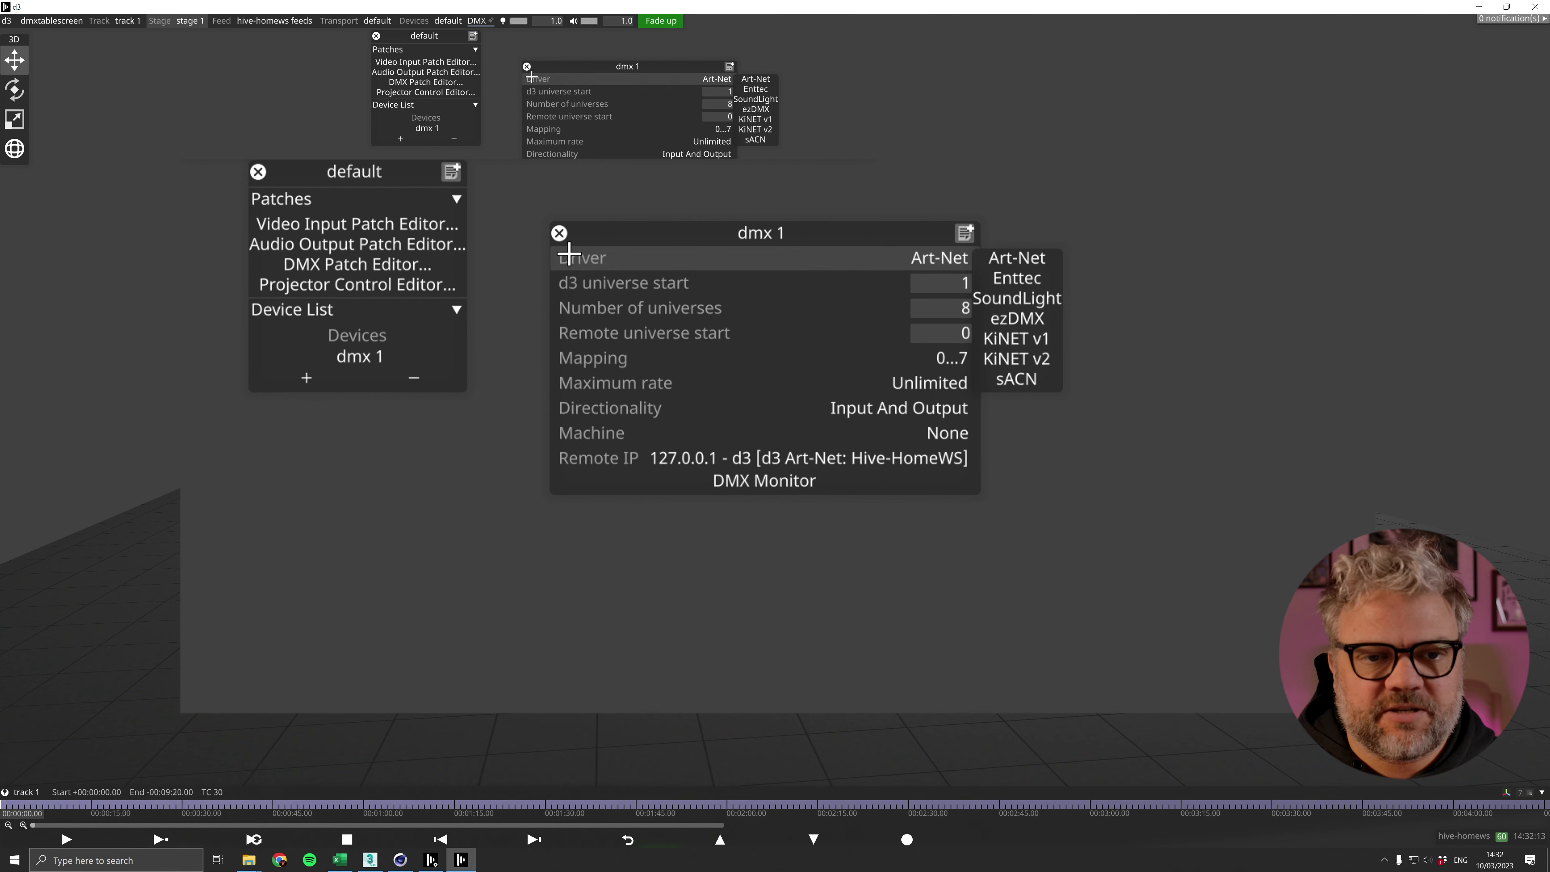
{"action": "left_click", "coordinate": [527, 66]}
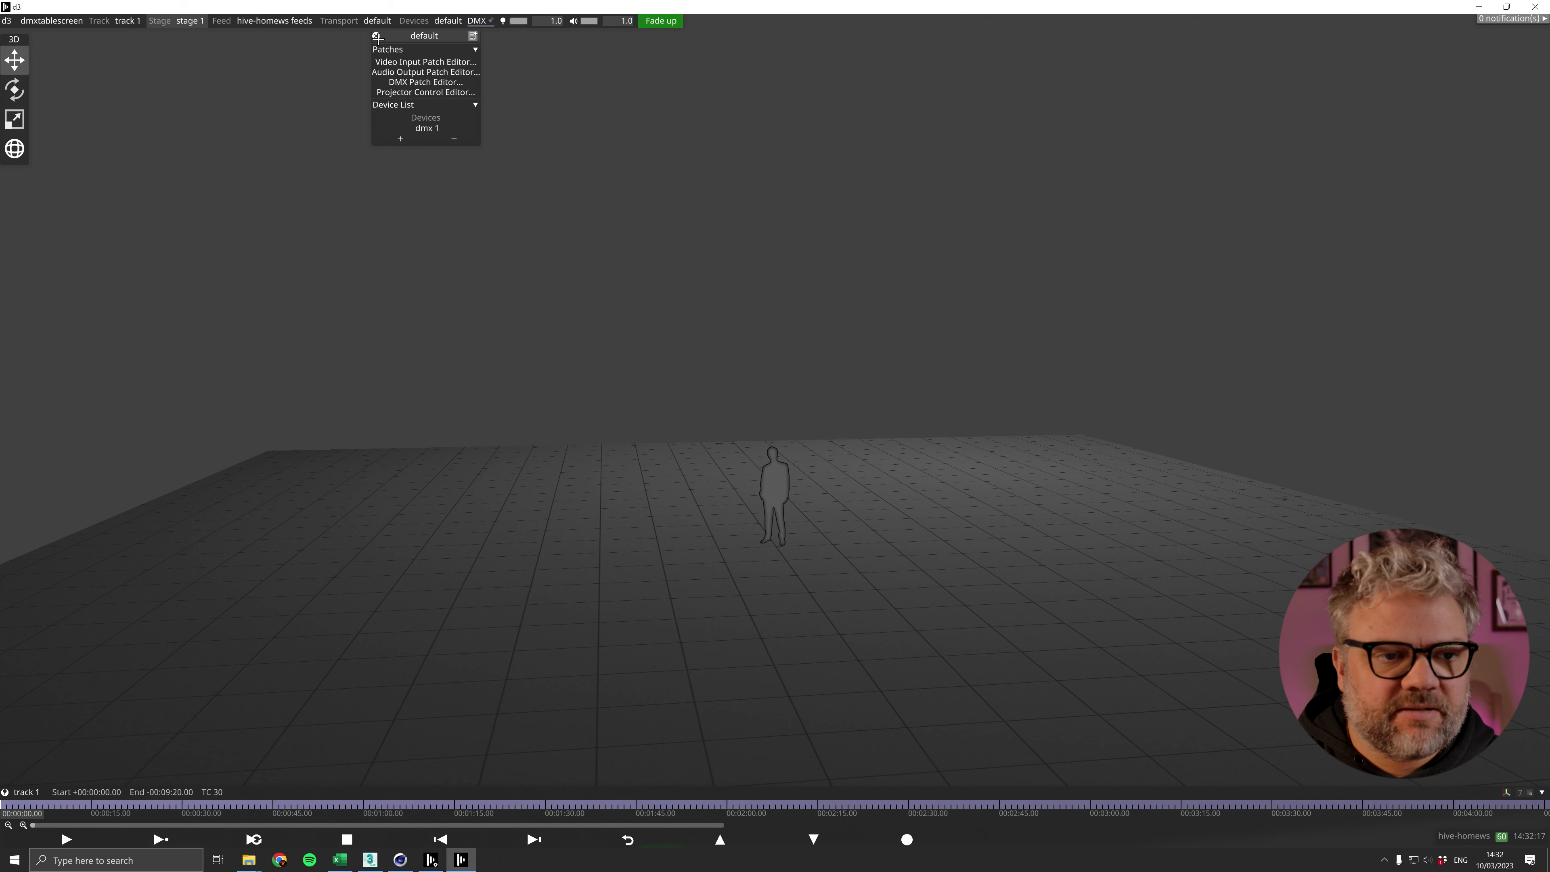
{"action": "left_click", "coordinate": [376, 35]}
Step: Create a new DMX screen named lighting array on stage 1
{"action": "left_click", "coordinate": [190, 20]}
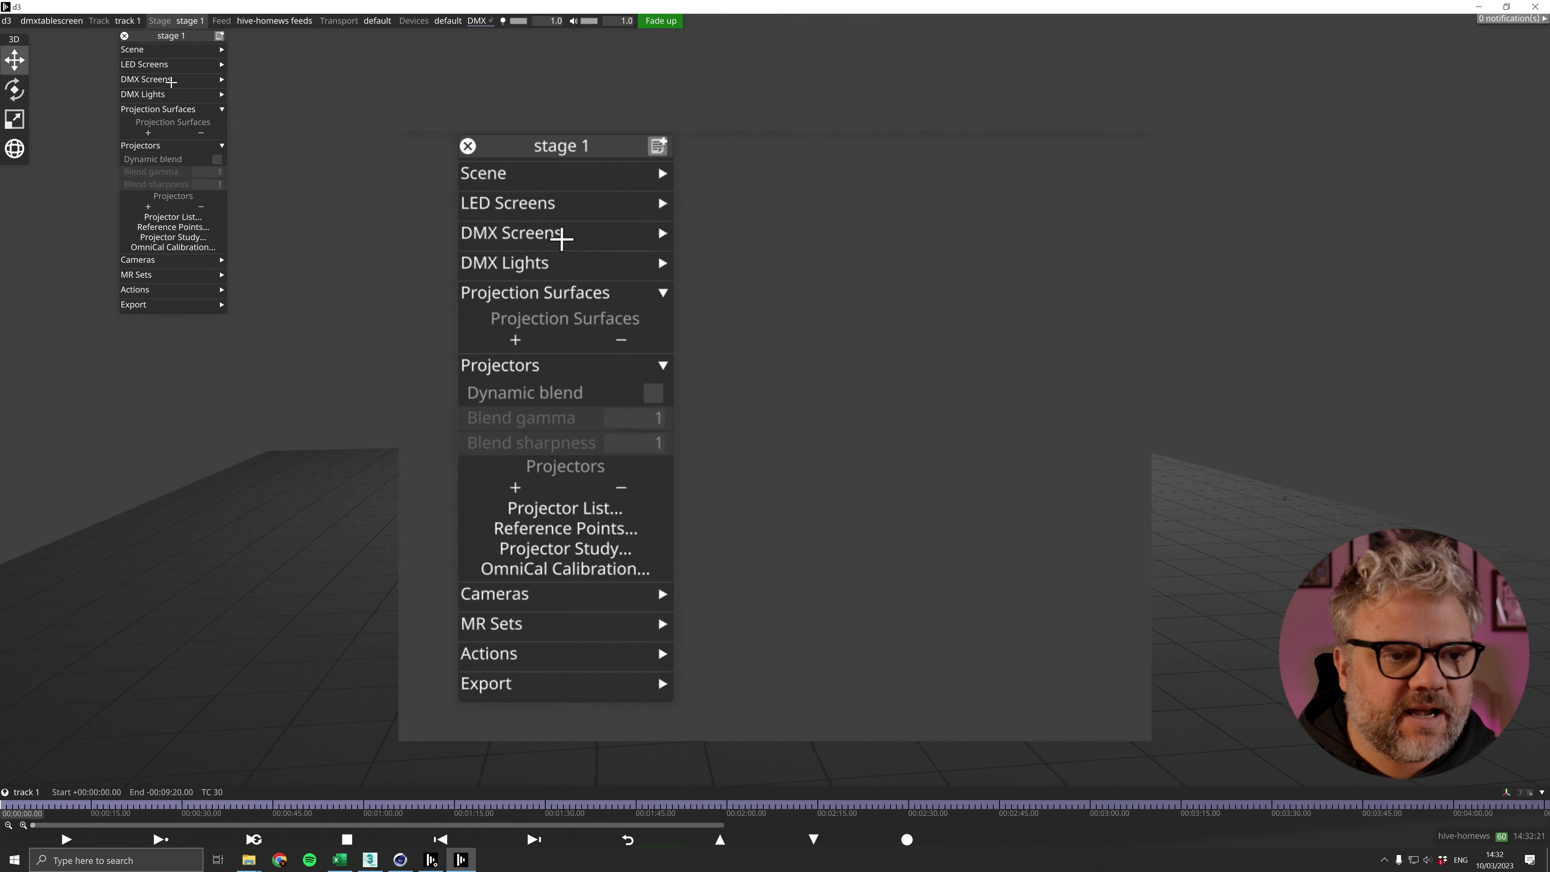
{"action": "left_click", "coordinate": [172, 82]}
{"action": "left_click", "coordinate": [148, 103]}
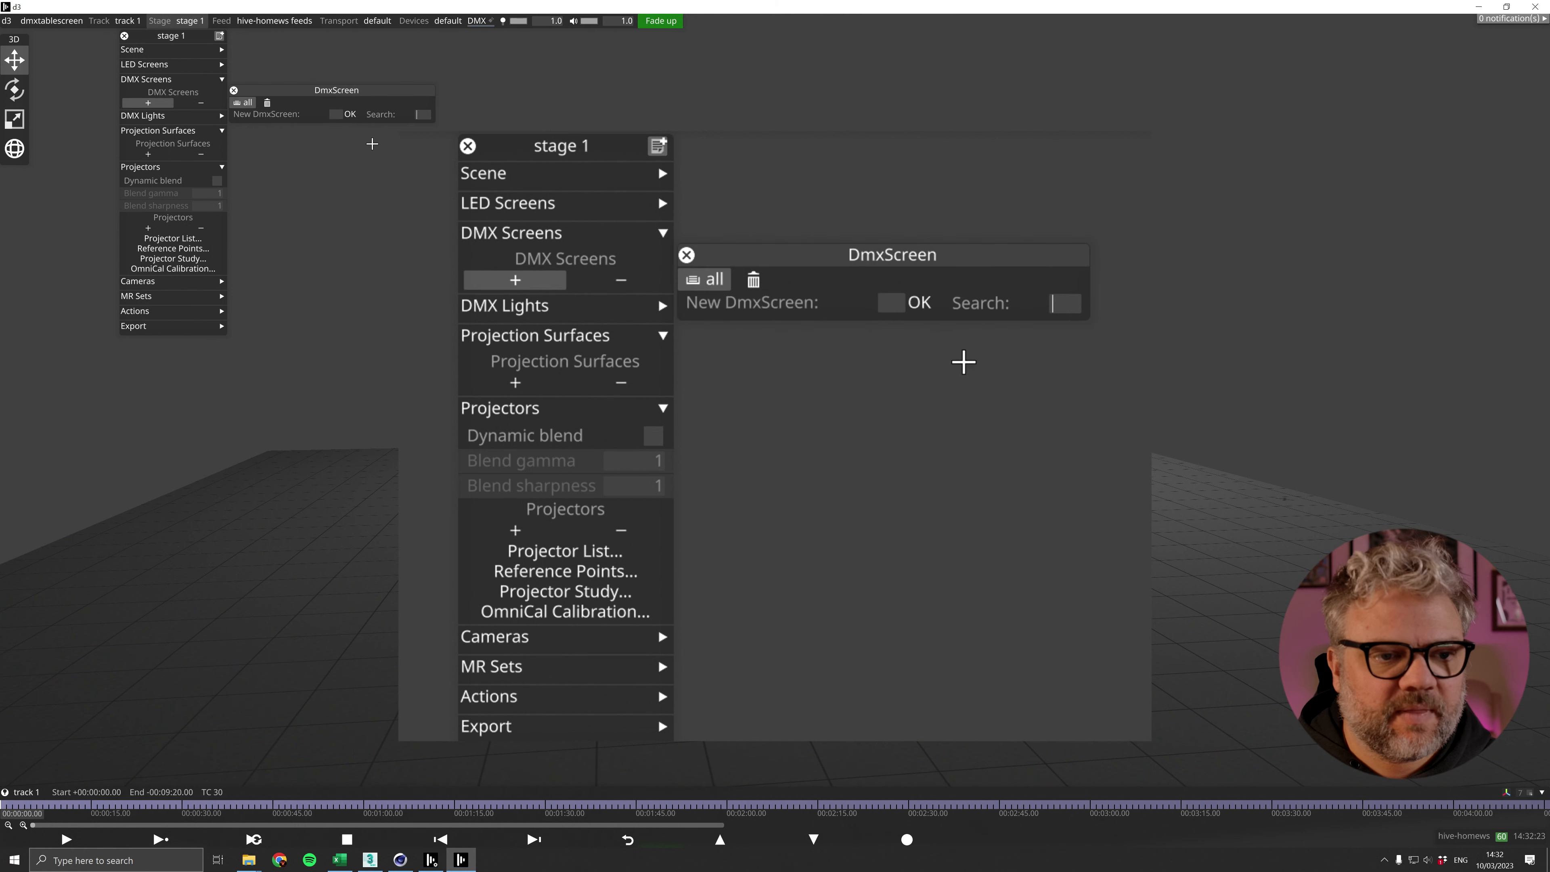
{"action": "left_click", "coordinate": [335, 115]}
{"action": "type", "text": "lighting array"}
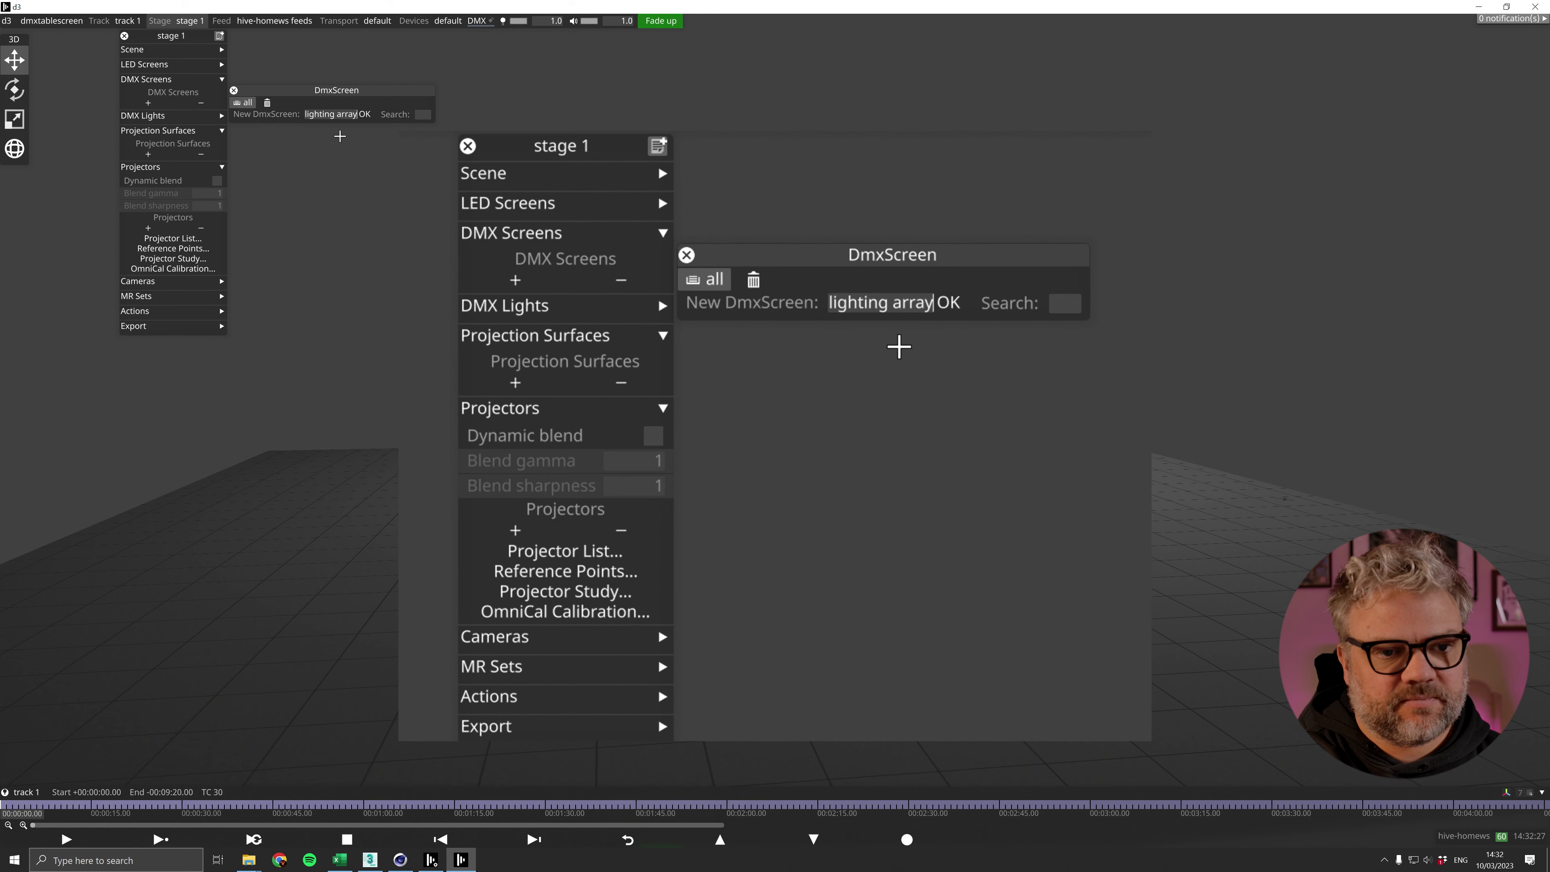
{"action": "key", "text": "Return"}
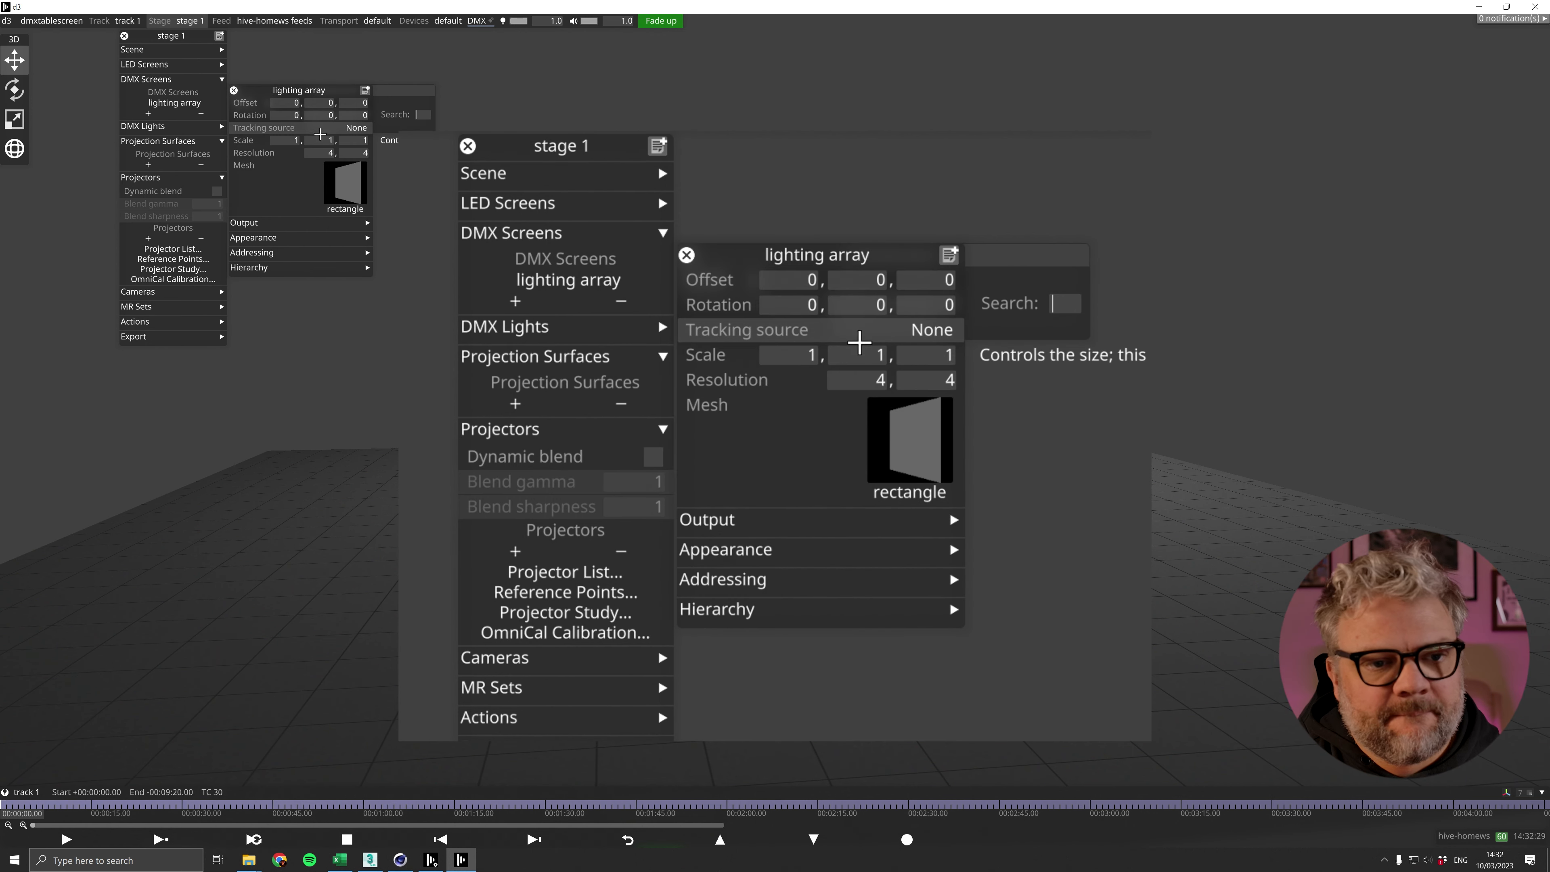
{"action": "left_click_drag", "start_coordinate": [330, 141], "coordinate": [361, 200]}
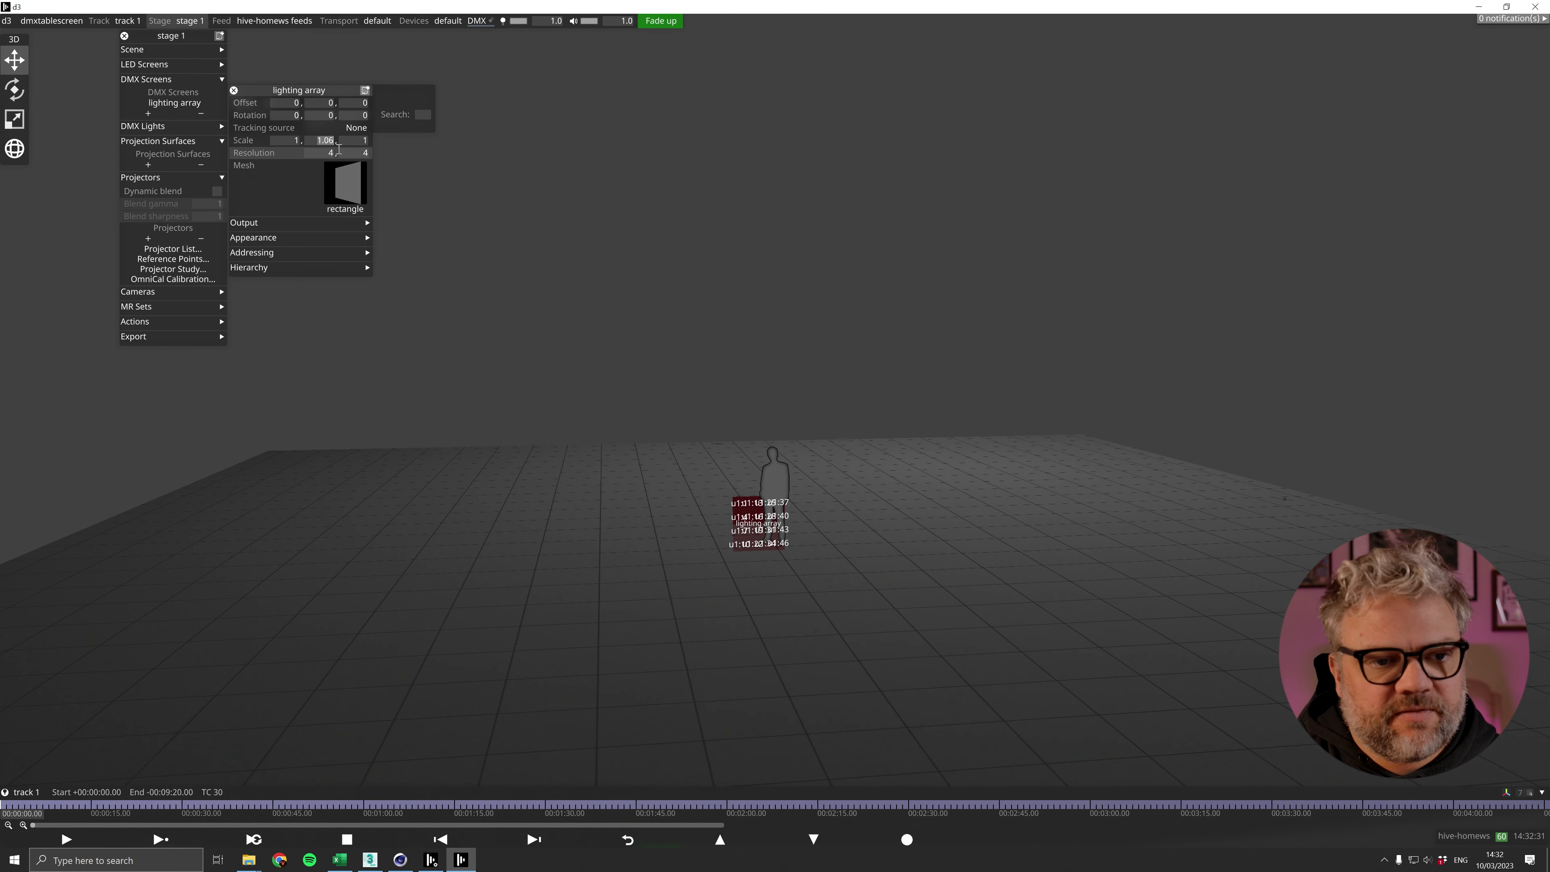
{"action": "type", "text": "1"}
{"action": "key", "text": "Return"}
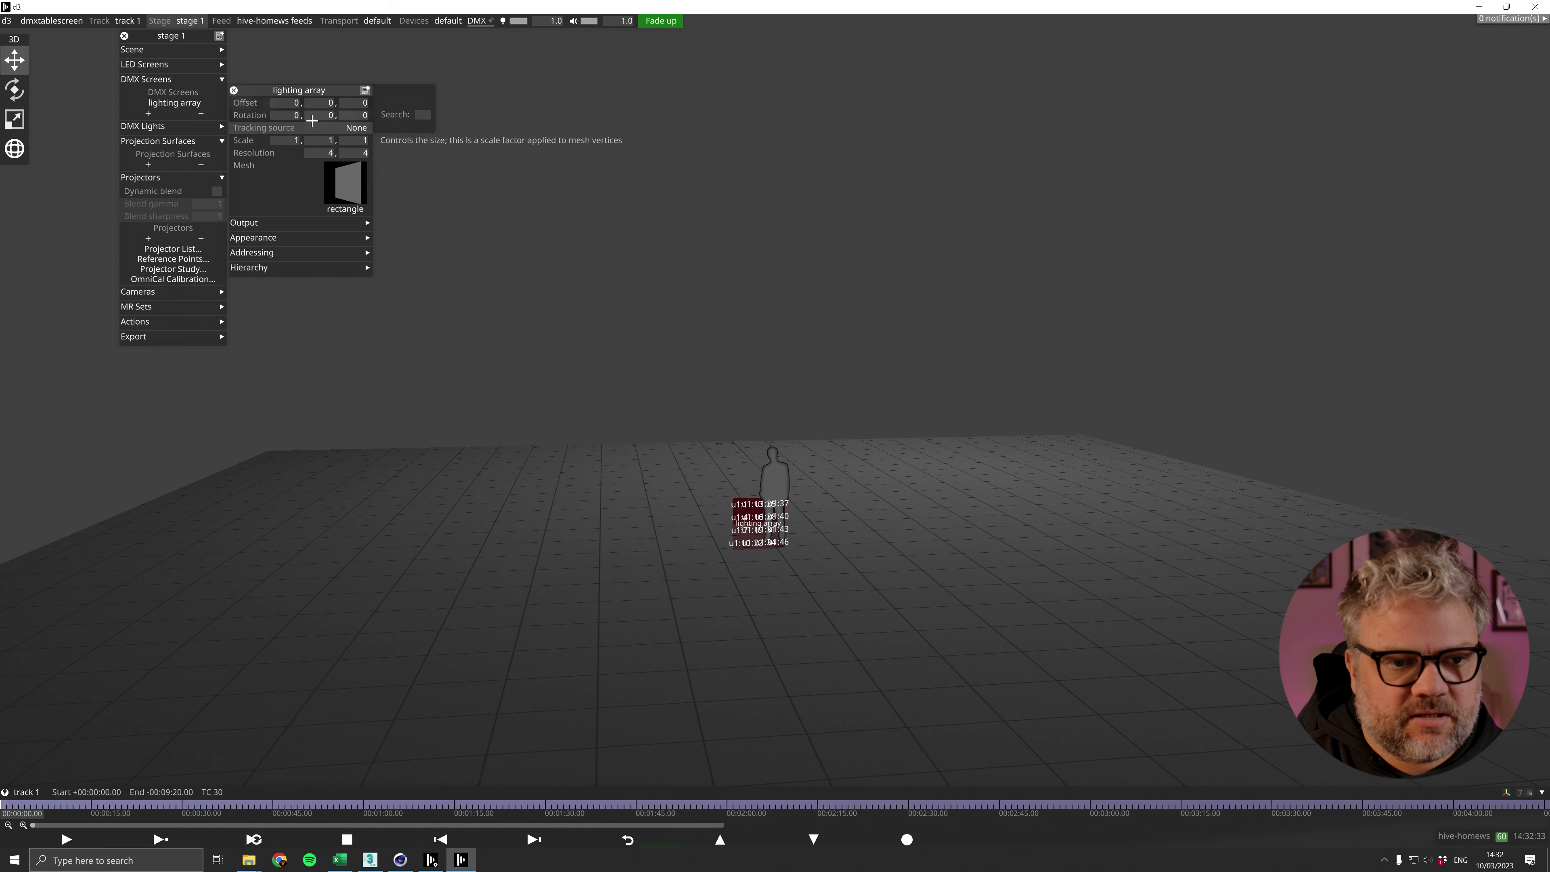
Step: Raise the lighting array screen by setting its vertical offset to 2.5
{"action": "left_click", "coordinate": [330, 103]}
{"action": "key", "text": "Up"}
{"action": "key", "text": "Up"}
{"action": "key", "text": "Up"}
{"action": "key", "text": "Up"}
{"action": "key", "text": "Up"}
{"action": "key", "text": "Down"}
{"action": "key", "text": "Down"}
{"action": "key", "text": "Down"}
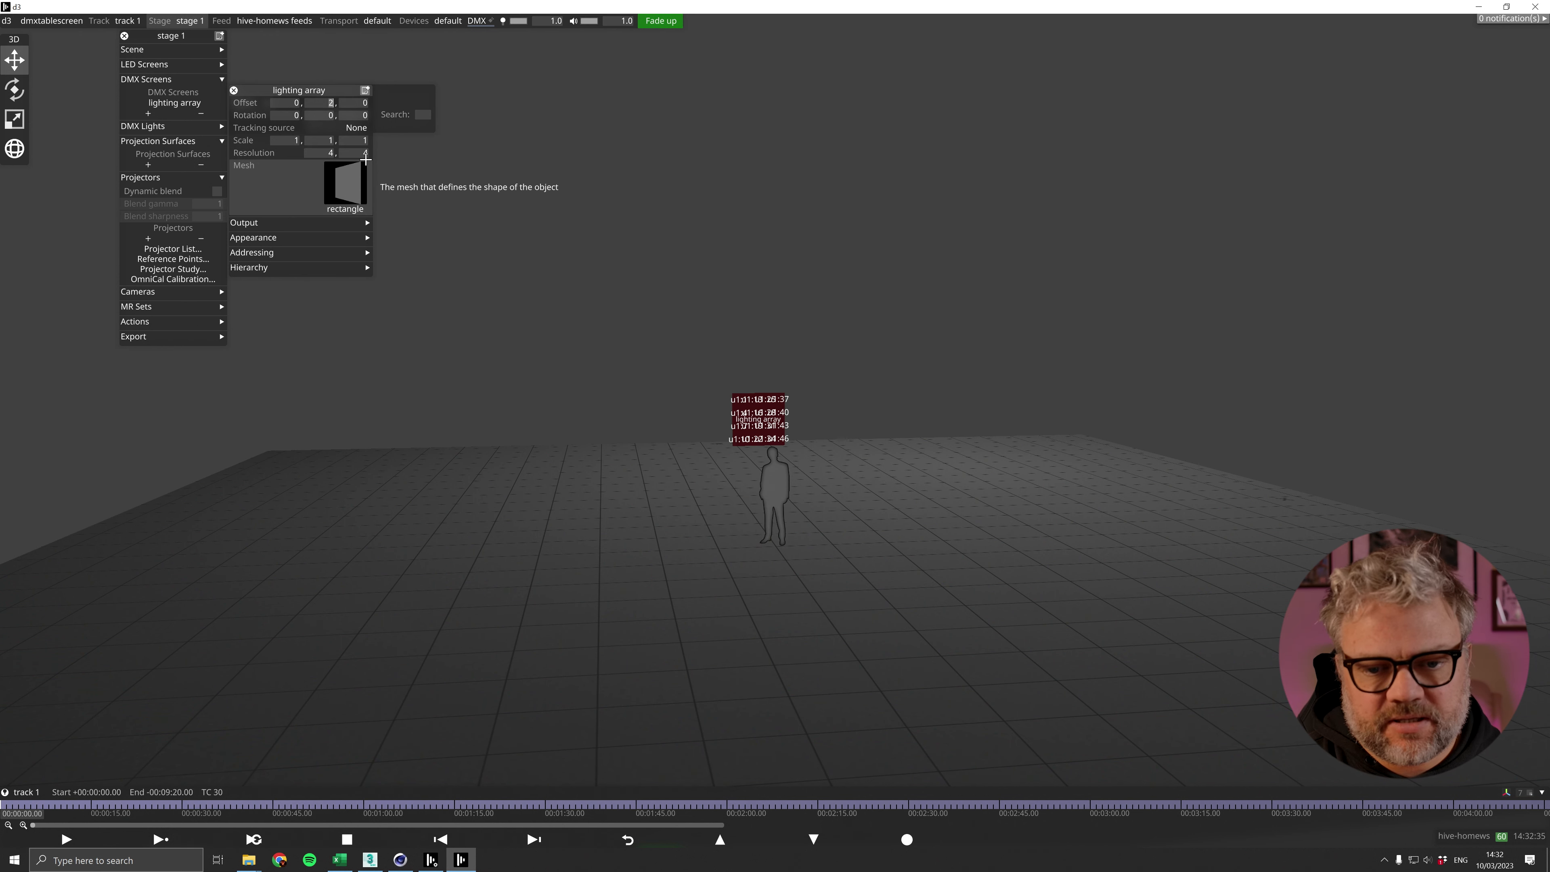
{"action": "key", "text": "Up"}
{"action": "key", "text": "Up"}
{"action": "key", "text": "Up"}
{"action": "key", "text": "Up"}
{"action": "key", "text": "Up"}
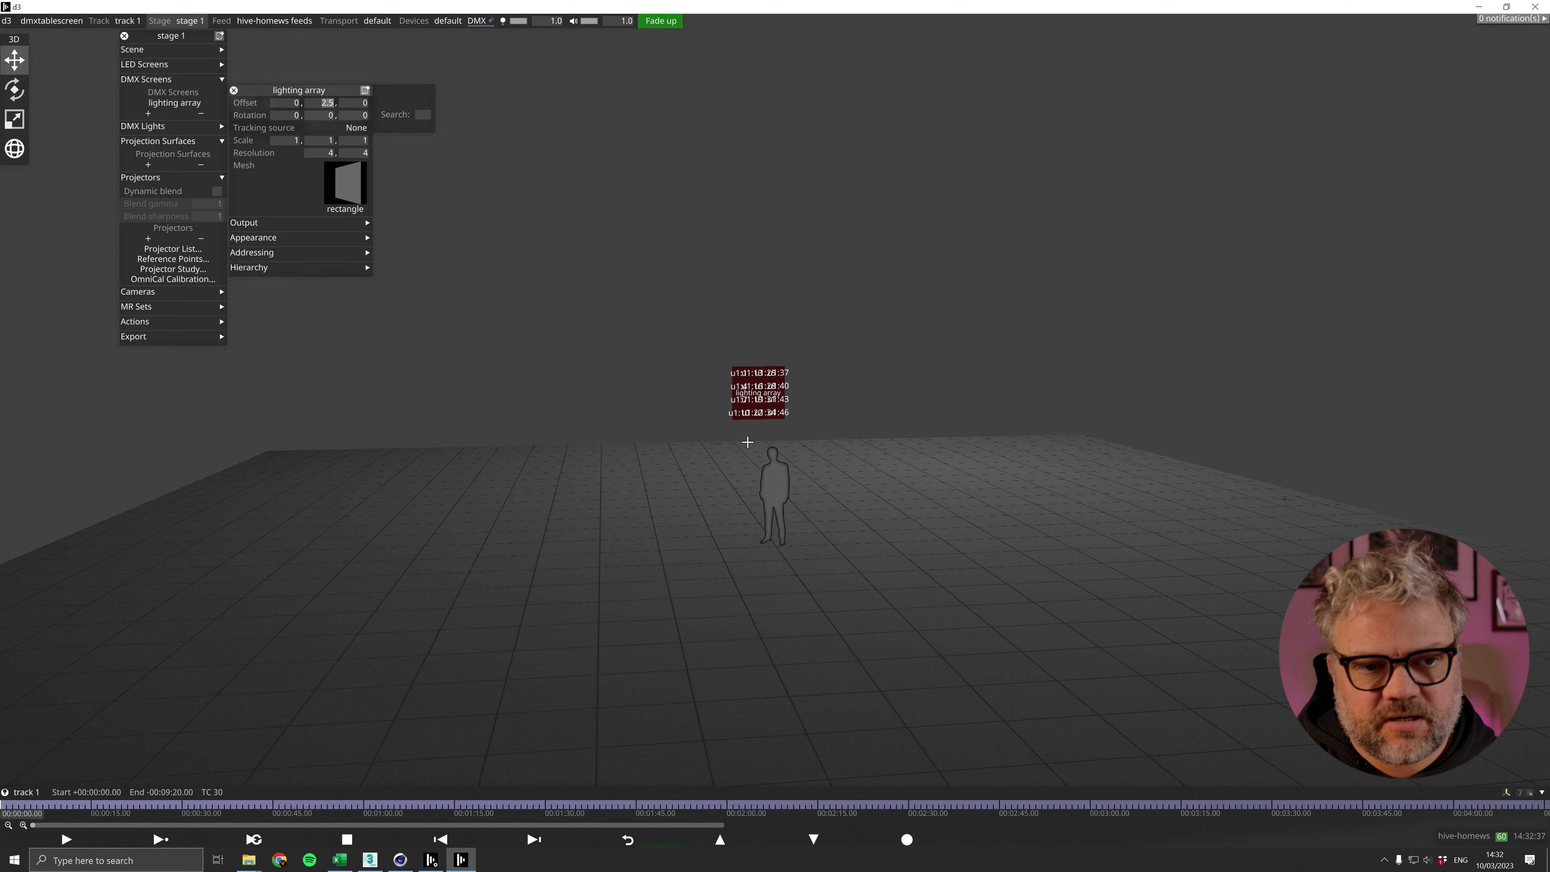
Step: Replace the lighting array screen's rectangle mesh with the lightingarray mesh
{"action": "left_click", "coordinate": [747, 527]}
{"action": "scroll", "coordinate": [785, 450], "scroll_direction": "up", "scroll_amount": 2}
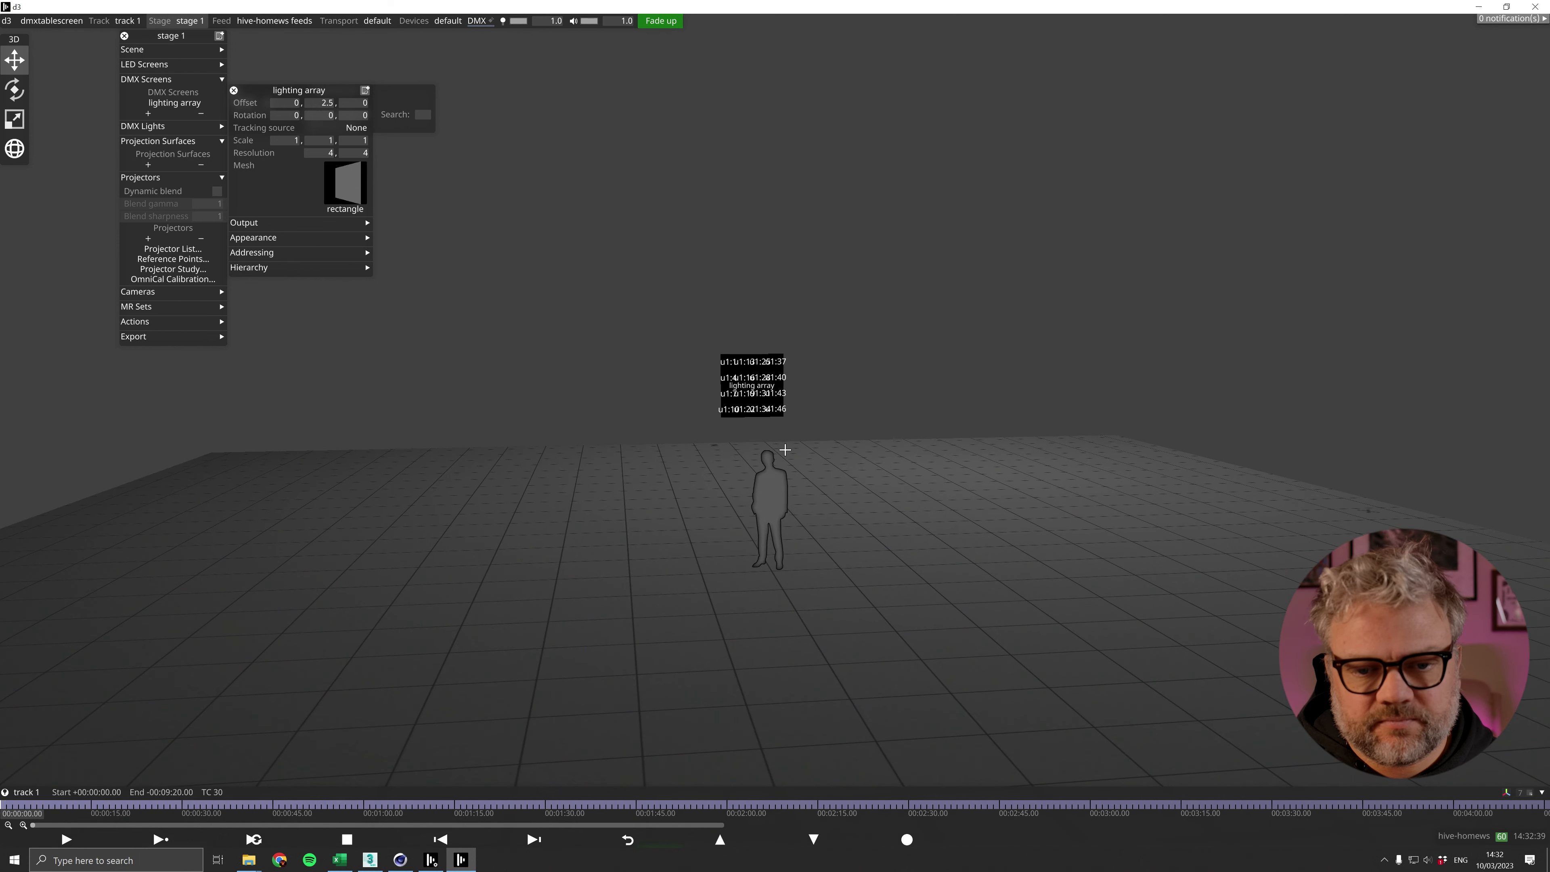
{"action": "scroll", "coordinate": [785, 450], "scroll_direction": "up", "scroll_amount": 5}
{"action": "mouse_move", "coordinate": [774, 415]}
{"action": "left_mouse_down"}
{"action": "mouse_move", "coordinate": [713, 408]}
{"action": "mouse_move", "coordinate": [807, 398]}
{"action": "mouse_move", "coordinate": [758, 402]}
{"action": "left_mouse_up"}
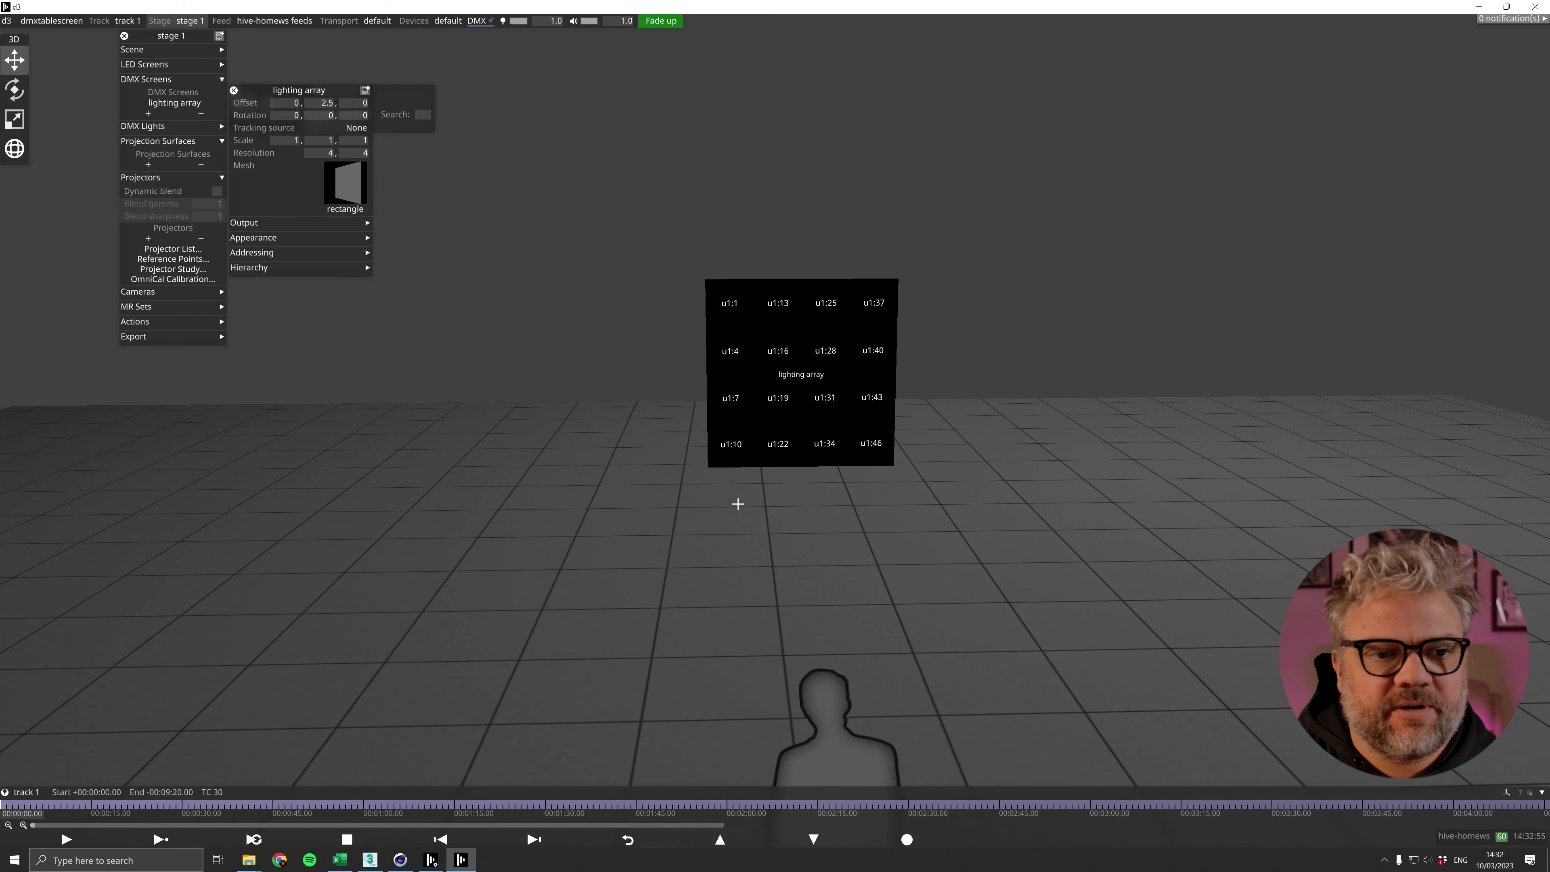
{"action": "right_click_drag", "start_coordinate": [825, 391], "coordinate": [832, 392]}
{"action": "left_click_drag", "start_coordinate": [832, 392], "coordinate": [757, 394]}
{"action": "left_click", "coordinate": [345, 183]}
{"action": "left_click", "coordinate": [421, 207]}
{"action": "scroll", "coordinate": [645, 367], "scroll_direction": "down", "scroll_amount": 10}
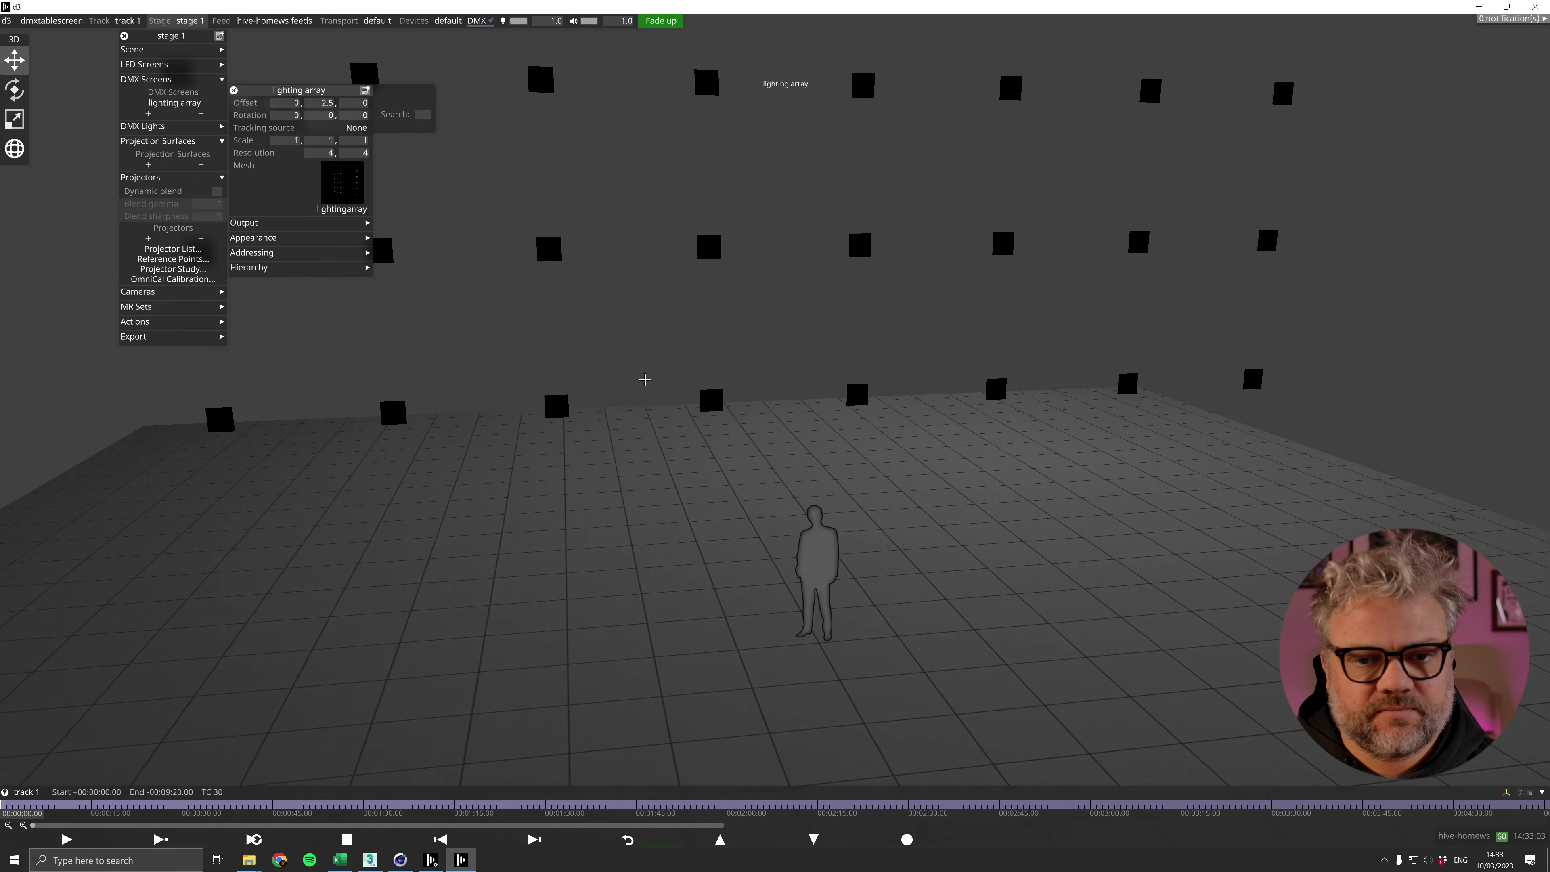
{"action": "middle_click_drag", "start_coordinate": [765, 353], "coordinate": [745, 425]}
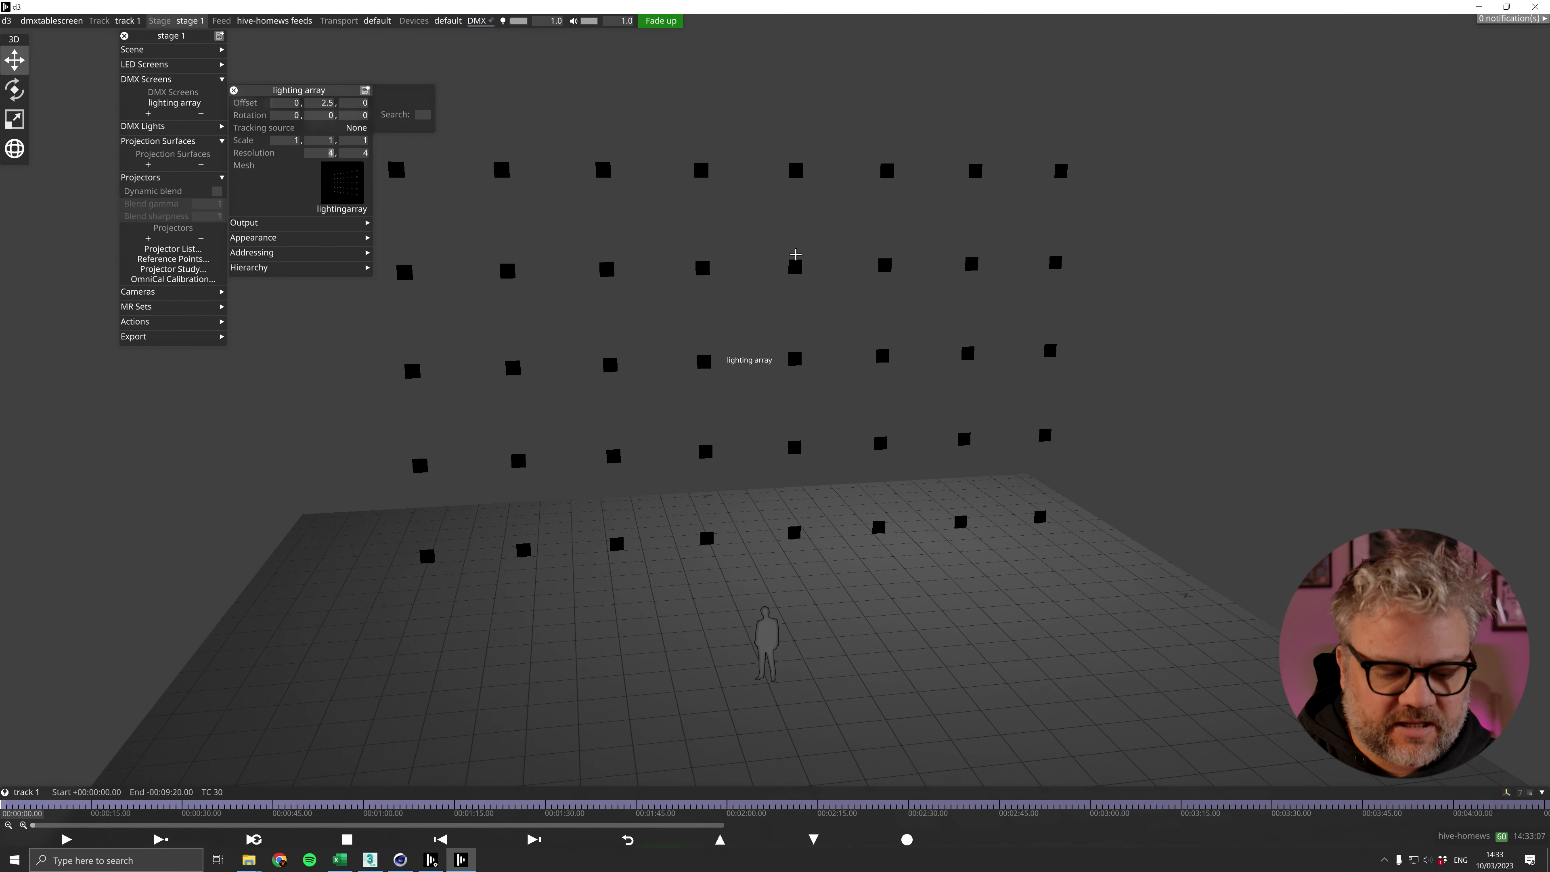
Step: Set the lighting array screen's resolution to 8 by 5
{"action": "type", "text": "5"}
{"action": "key", "text": "Return"}
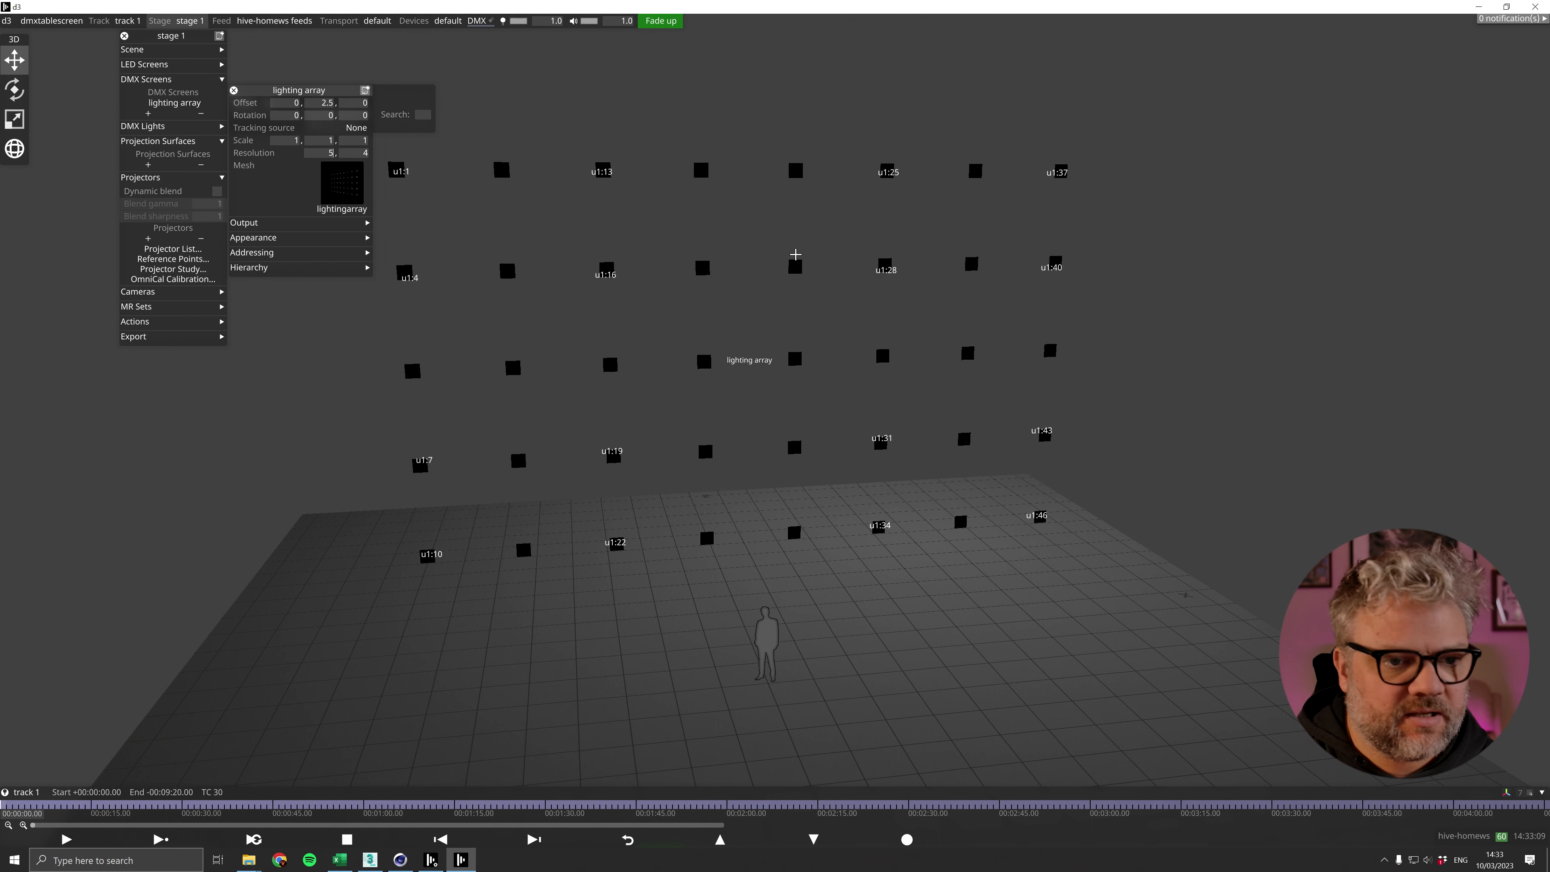
{"action": "type", "text": "8"}
{"action": "key", "text": "Return"}
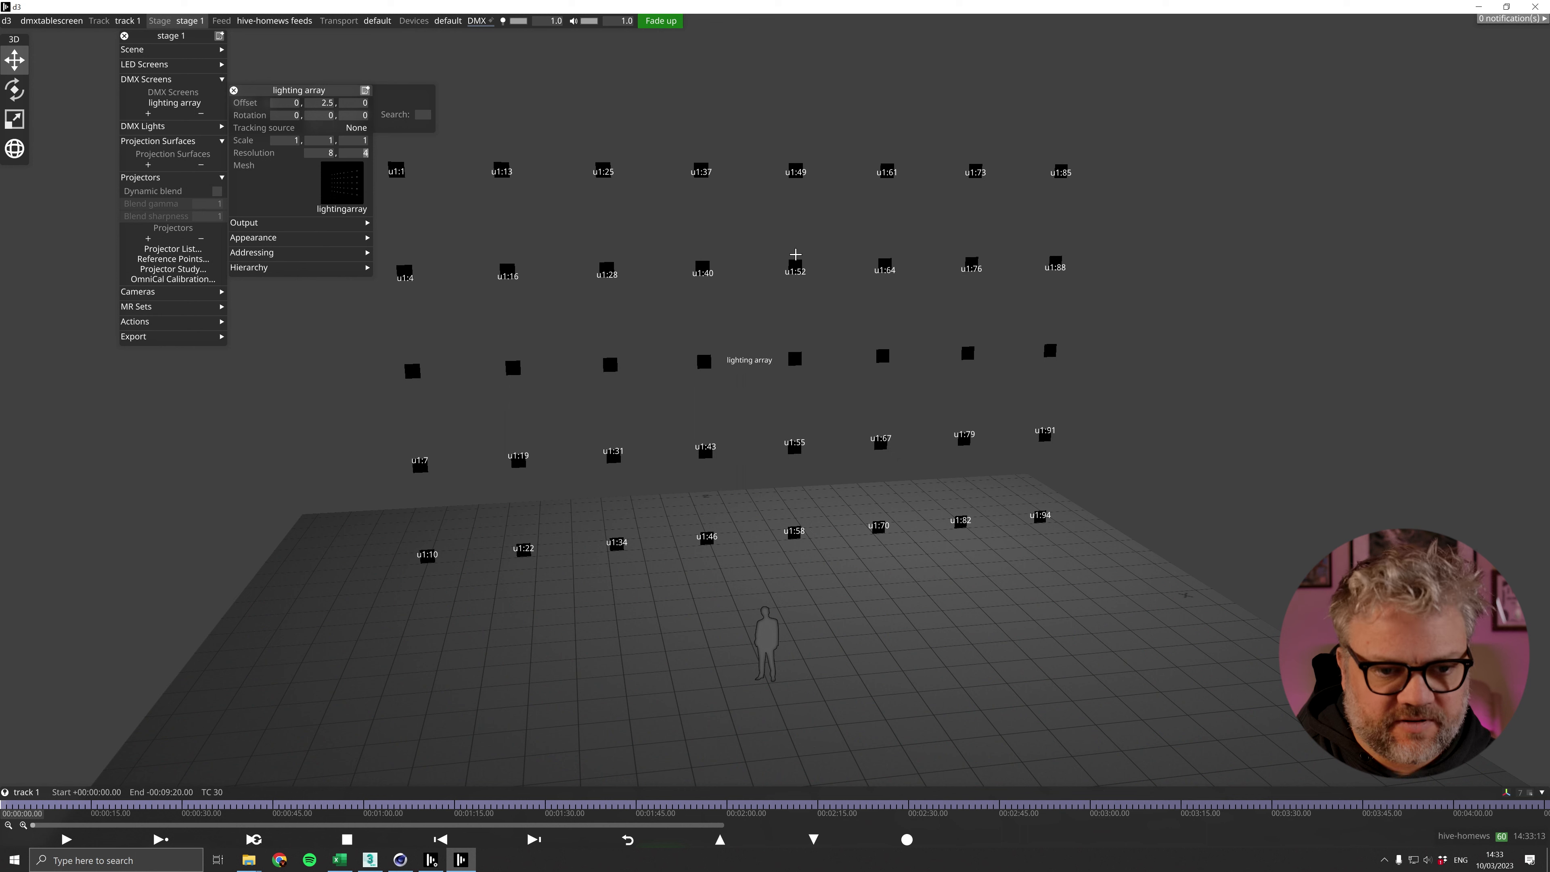
{"action": "type", "text": "5"}
{"action": "key", "text": "Return"}
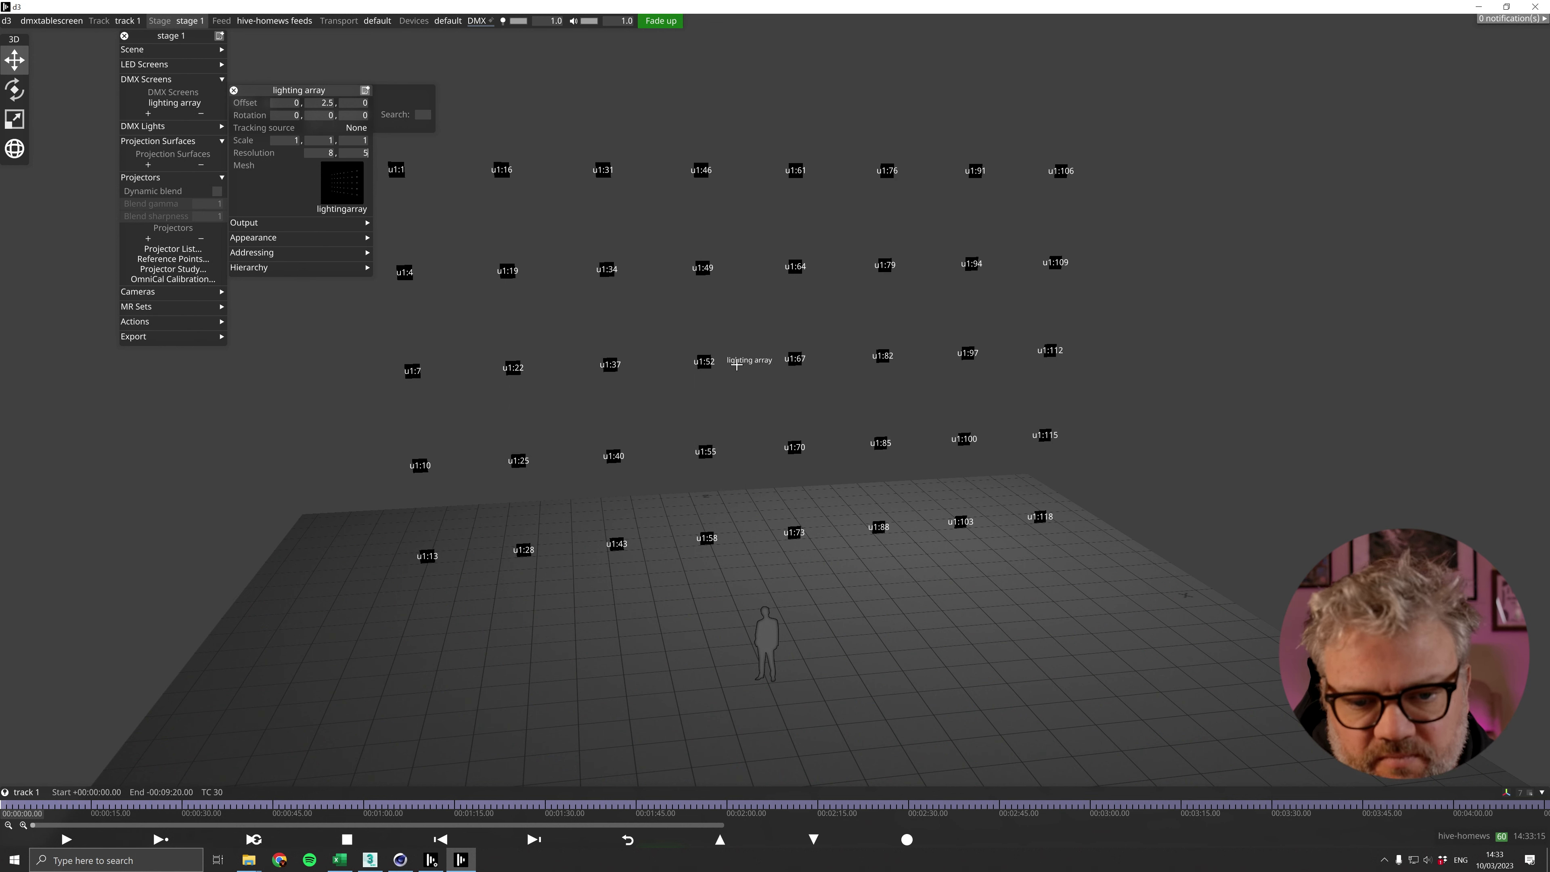
{"action": "left_click_drag", "start_coordinate": [710, 362], "coordinate": [713, 381]}
{"action": "middle_click_drag", "start_coordinate": [713, 381], "coordinate": [545, 274]}
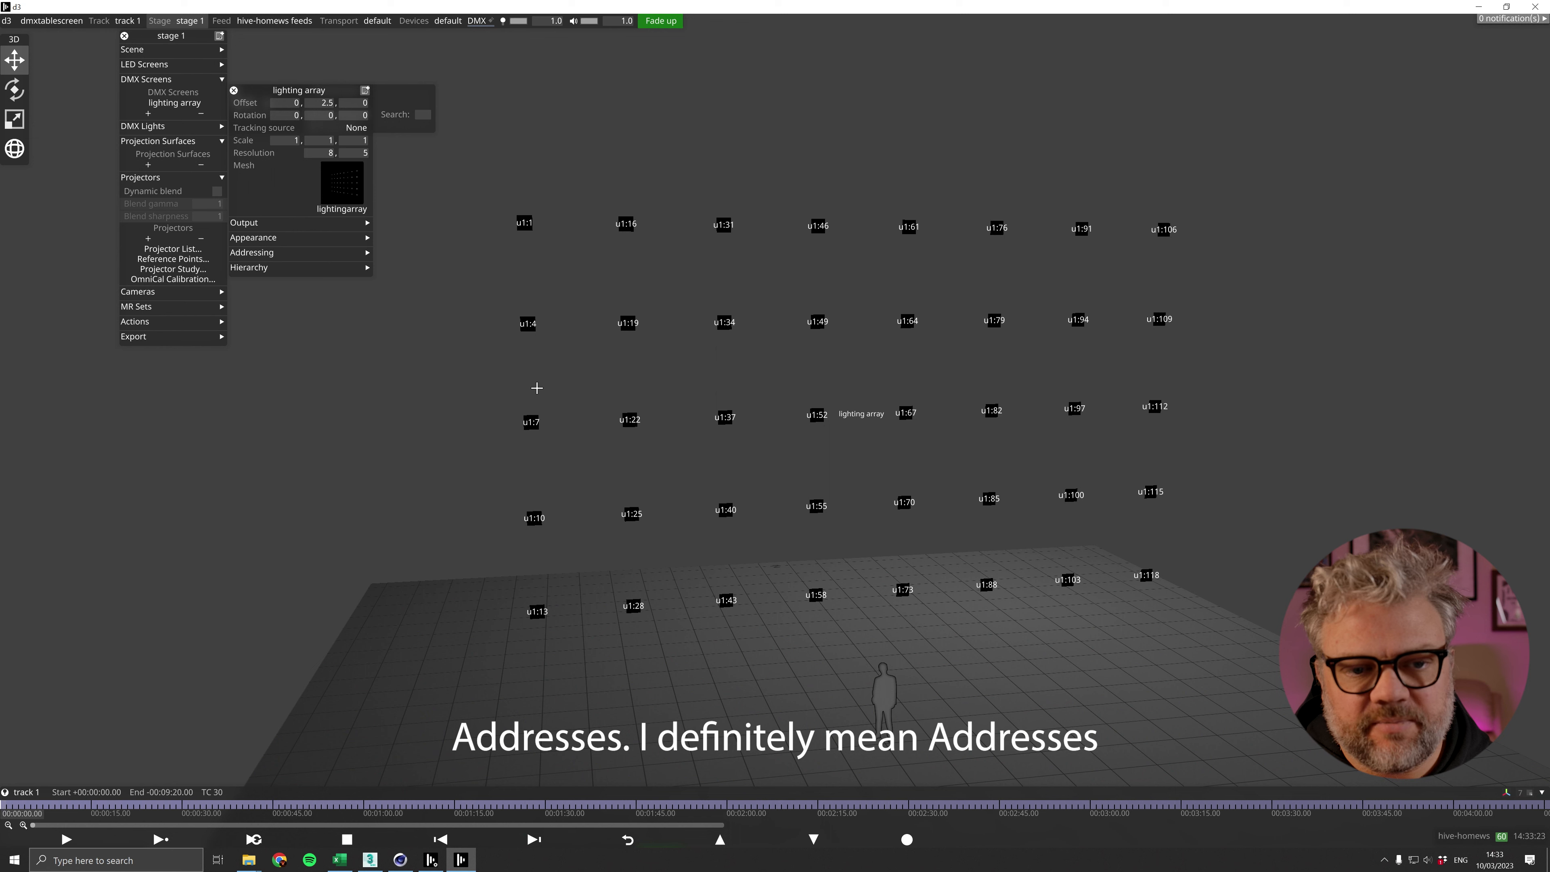
{"action": "left_click_drag", "start_coordinate": [934, 402], "coordinate": [893, 423]}
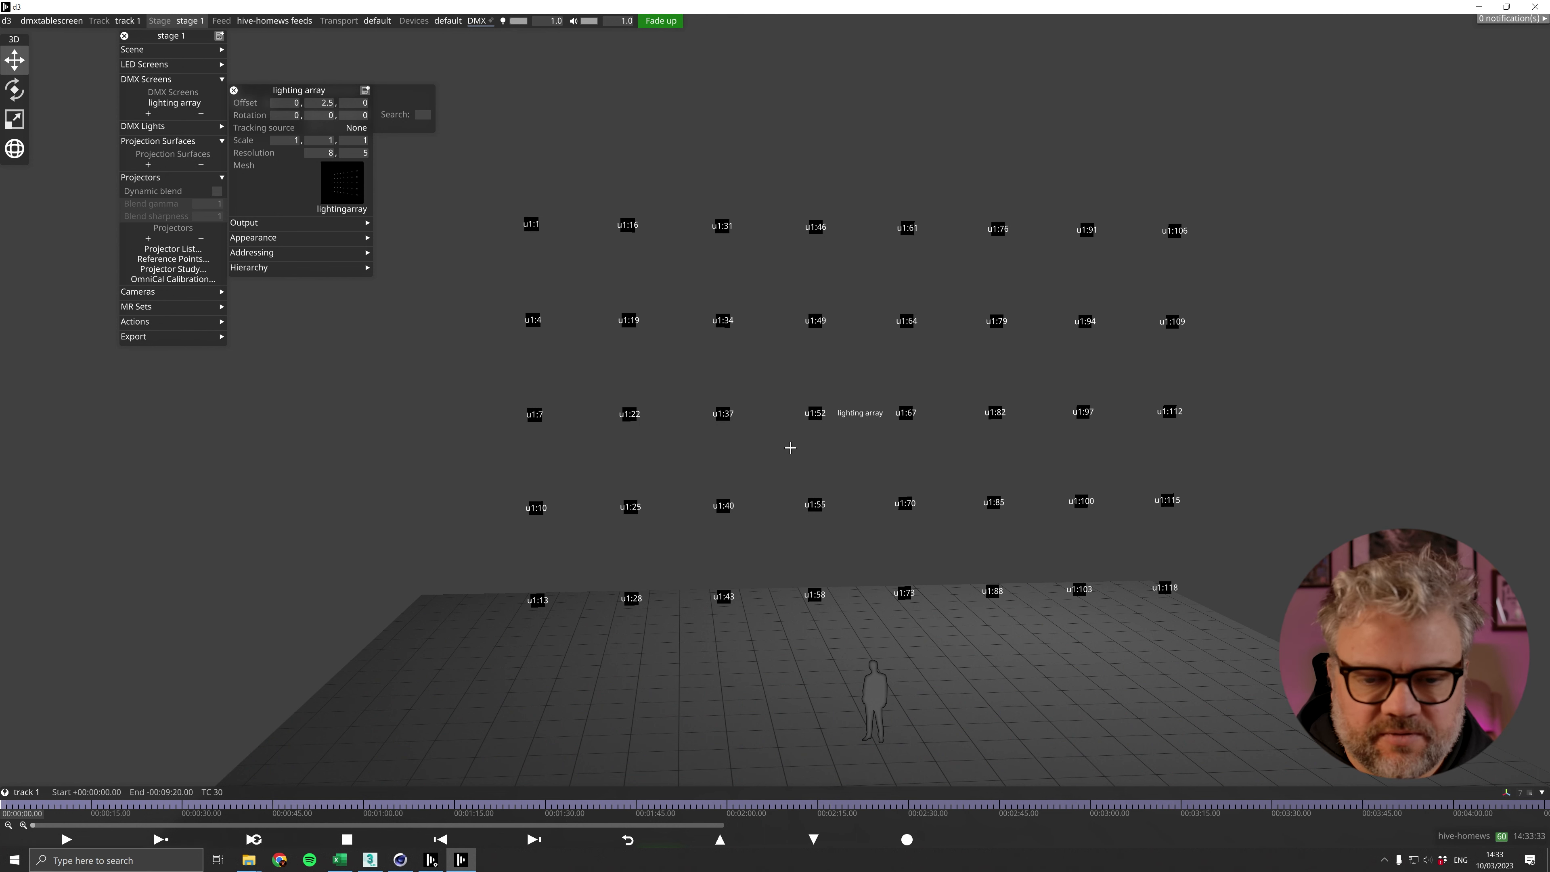
{"action": "left_click_drag", "start_coordinate": [843, 413], "coordinate": [883, 435]}
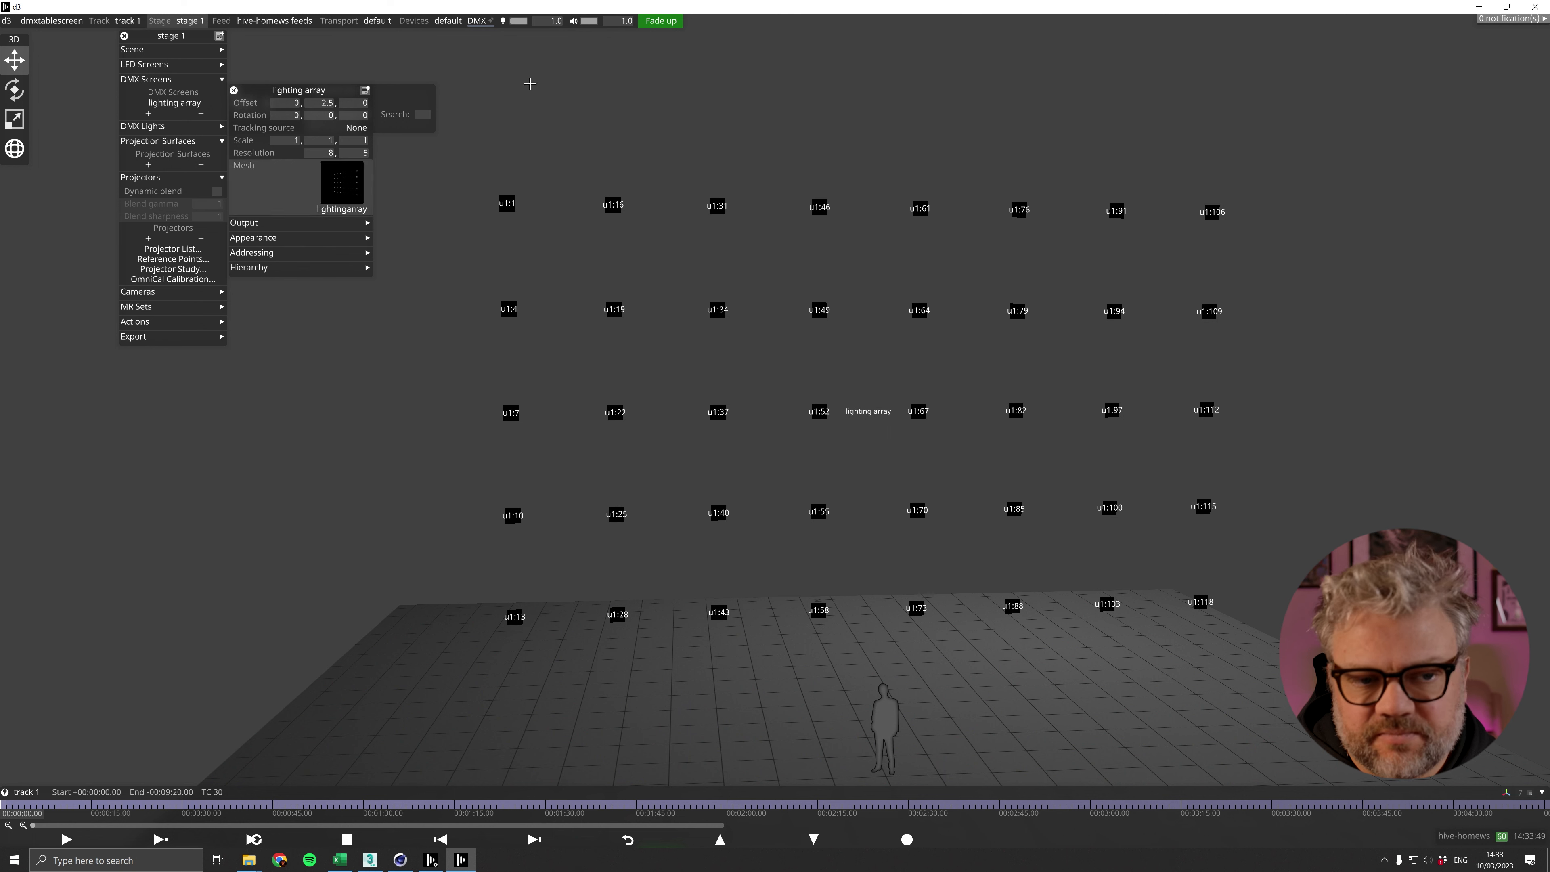
Step: Make room for the lighting array screen's settings and expand its Output, Appearance and Addressing sections
{"action": "left_click", "coordinate": [309, 91]}
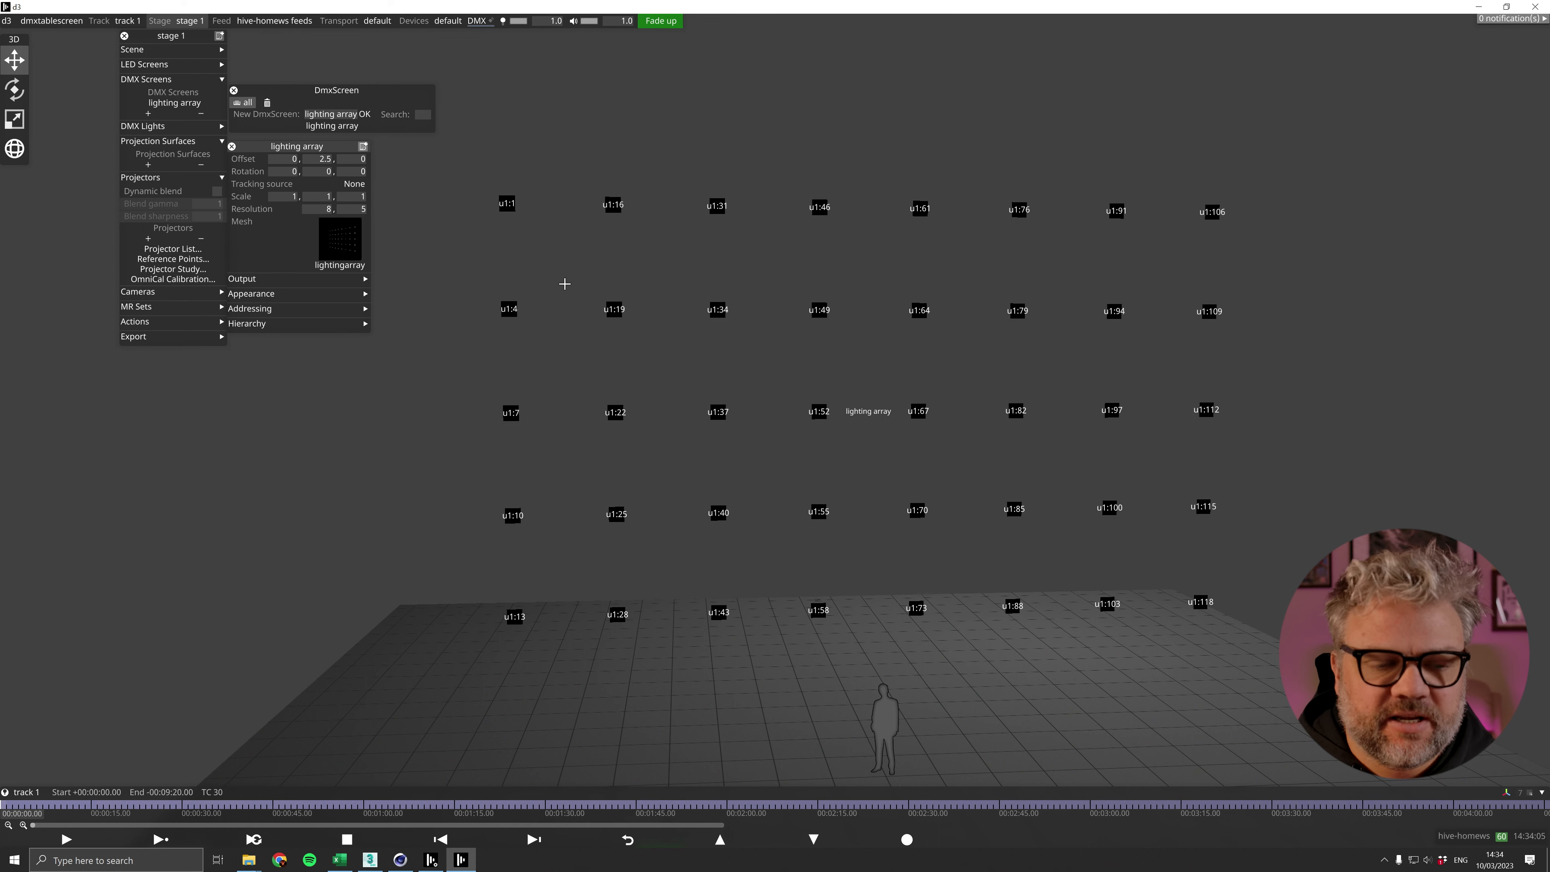
{"action": "left_click_drag", "start_coordinate": [320, 90], "coordinate": [335, 55]}
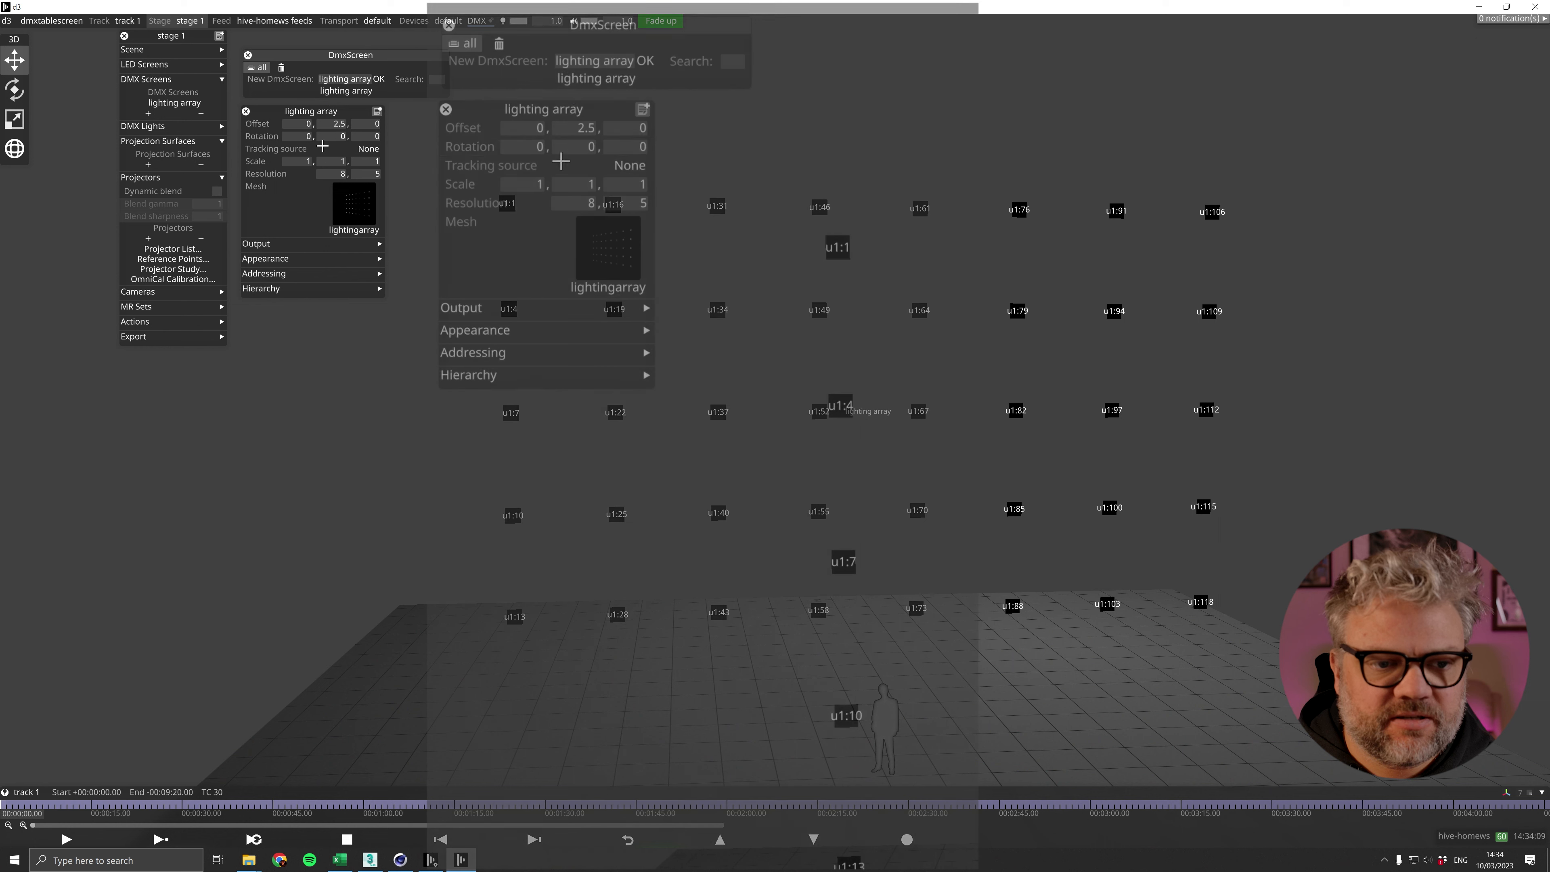
{"action": "left_click", "coordinate": [291, 245]}
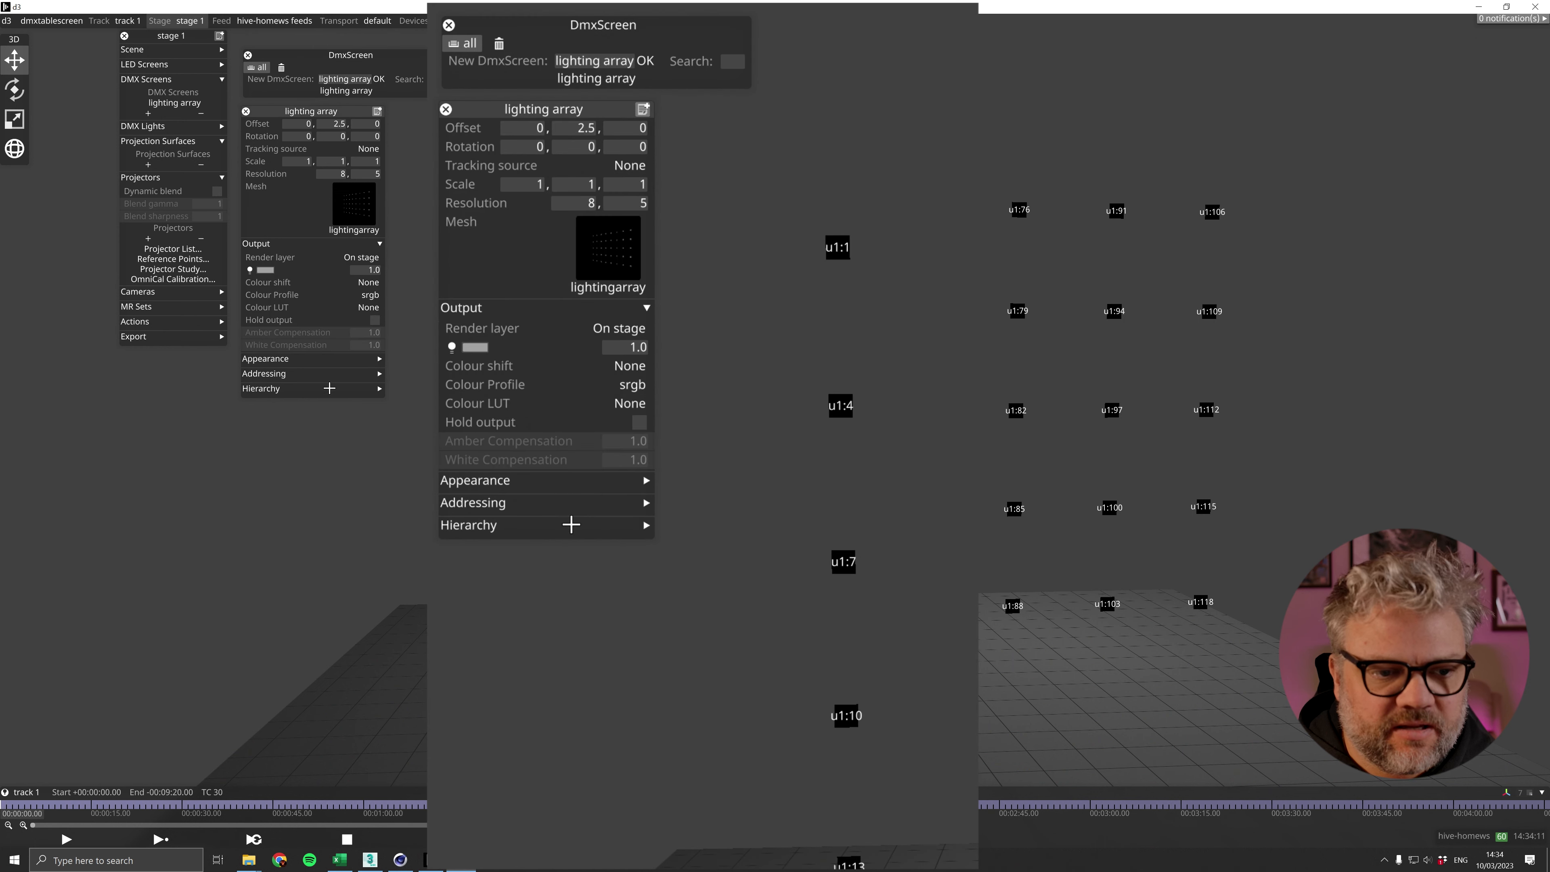
{"action": "left_click", "coordinate": [313, 359]}
{"action": "left_click", "coordinate": [340, 448]}
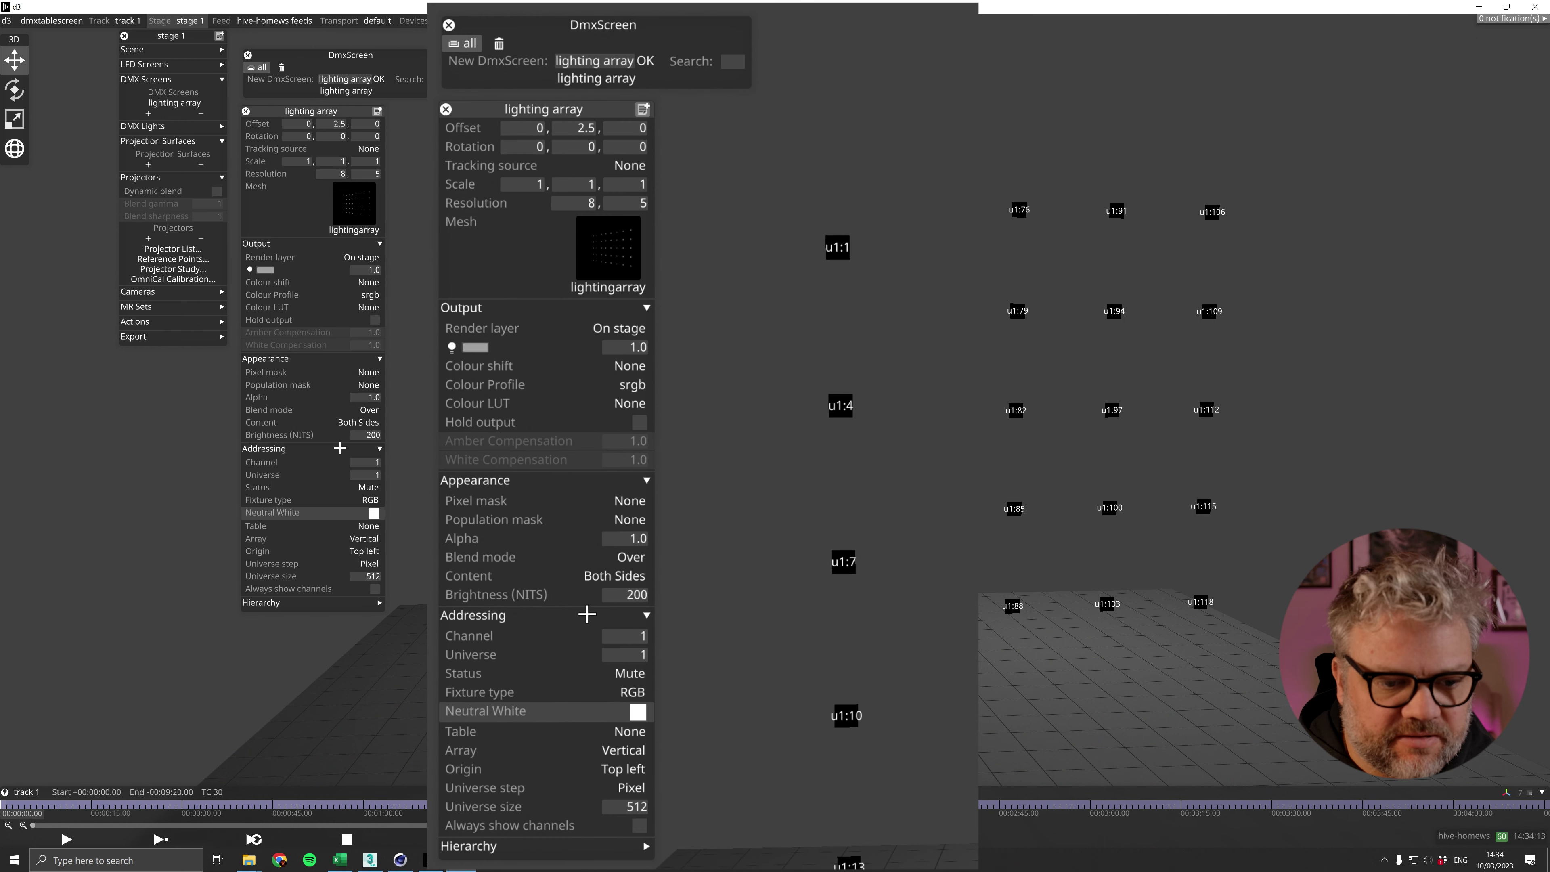
Step: Set the lighting array screen's addressing status to Active and assign the lightingarray table
{"action": "left_click", "coordinate": [372, 487]}
{"action": "left_click", "coordinate": [392, 497]}
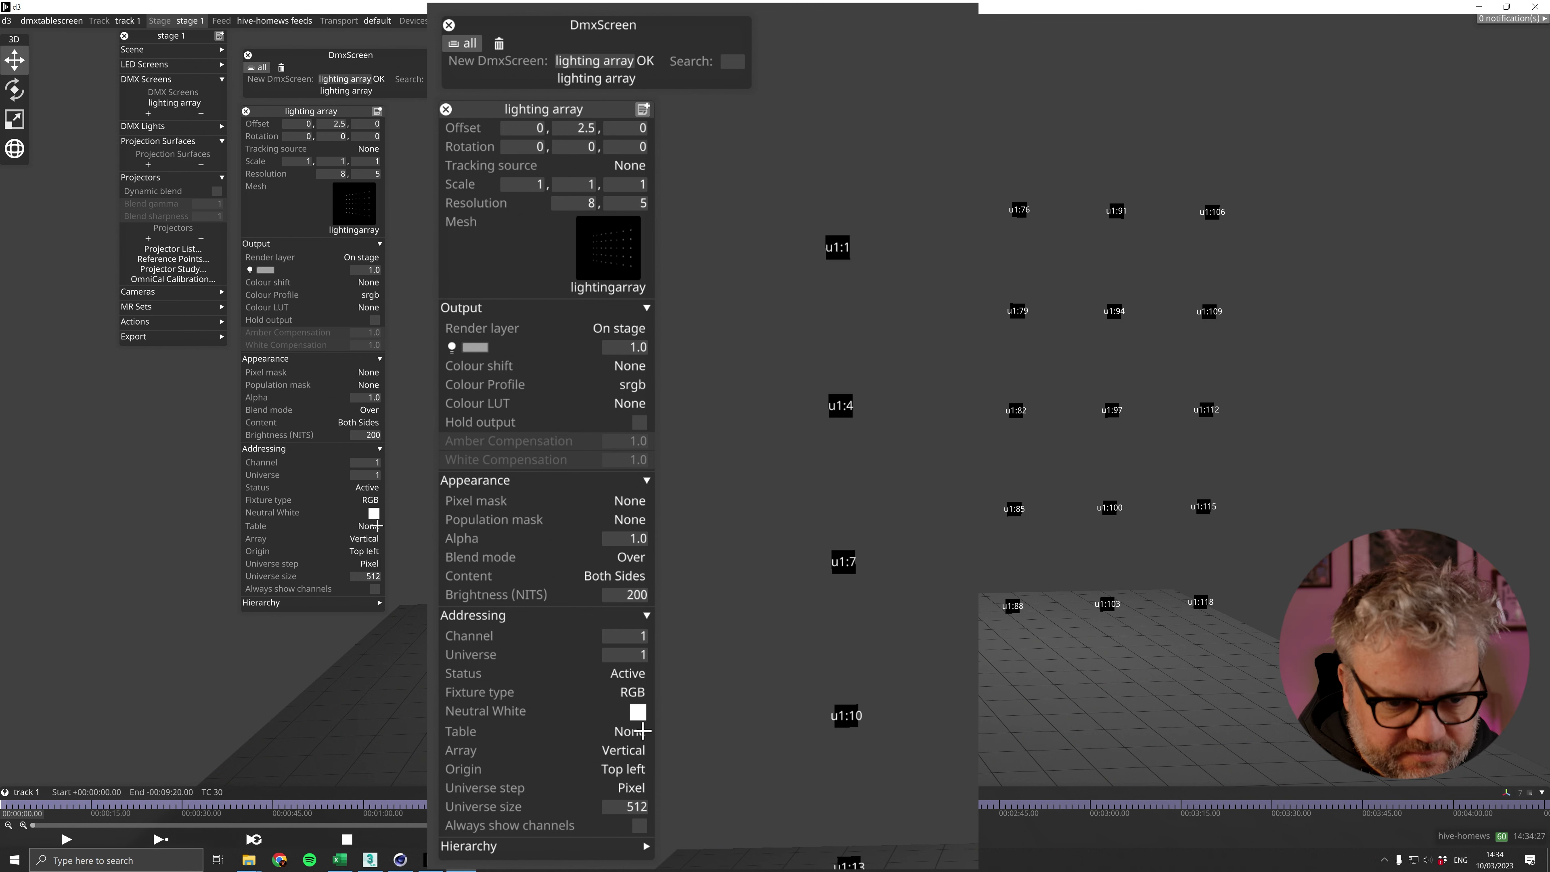
{"action": "left_click", "coordinate": [552, 737]}
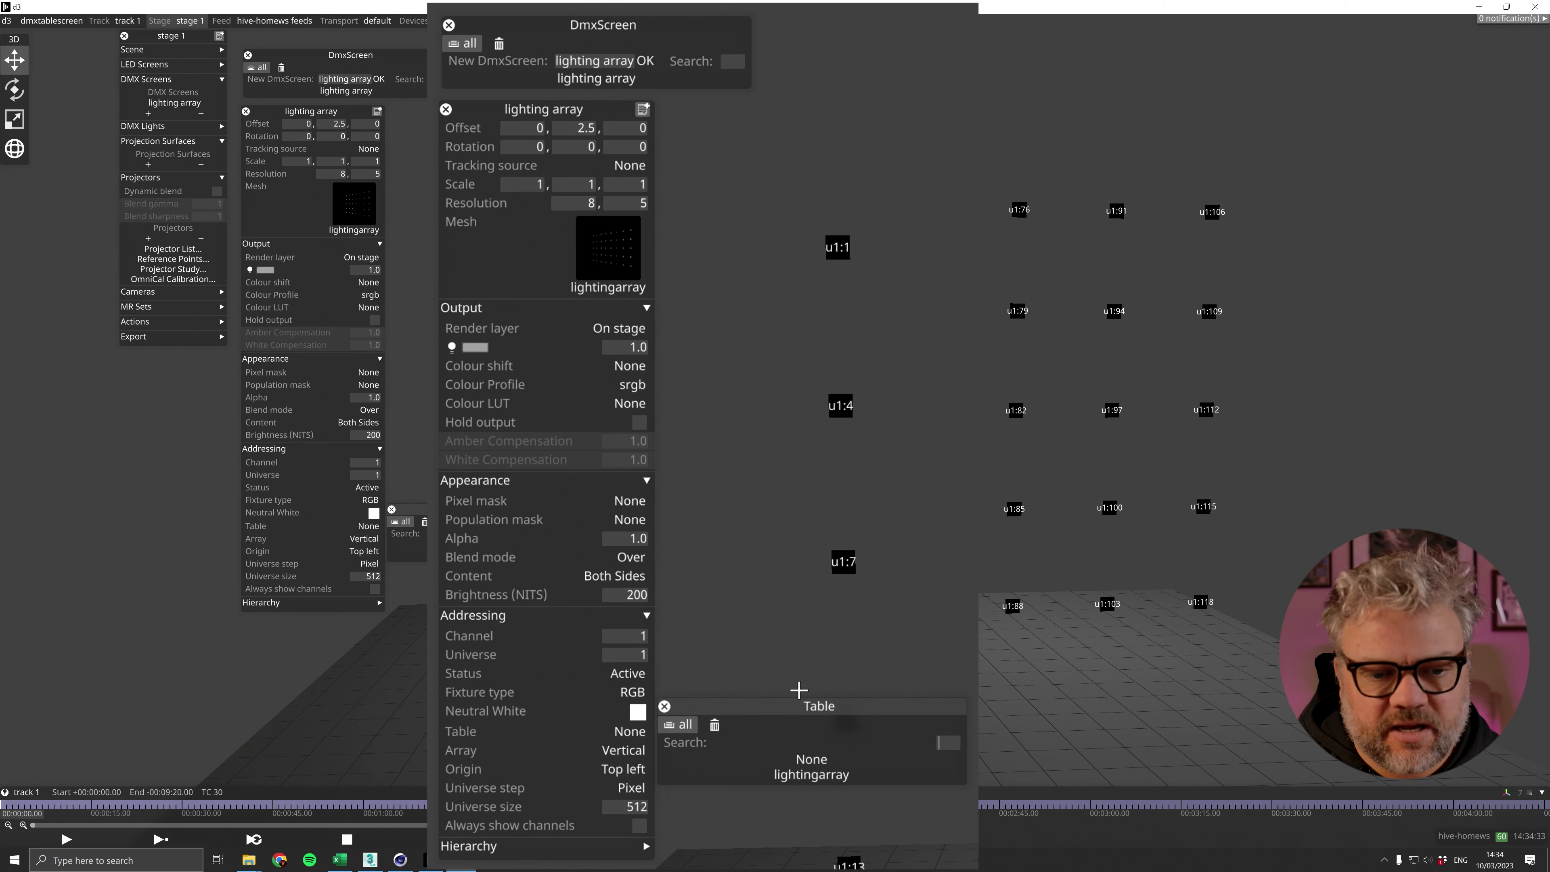
{"action": "left_click", "coordinate": [837, 780]}
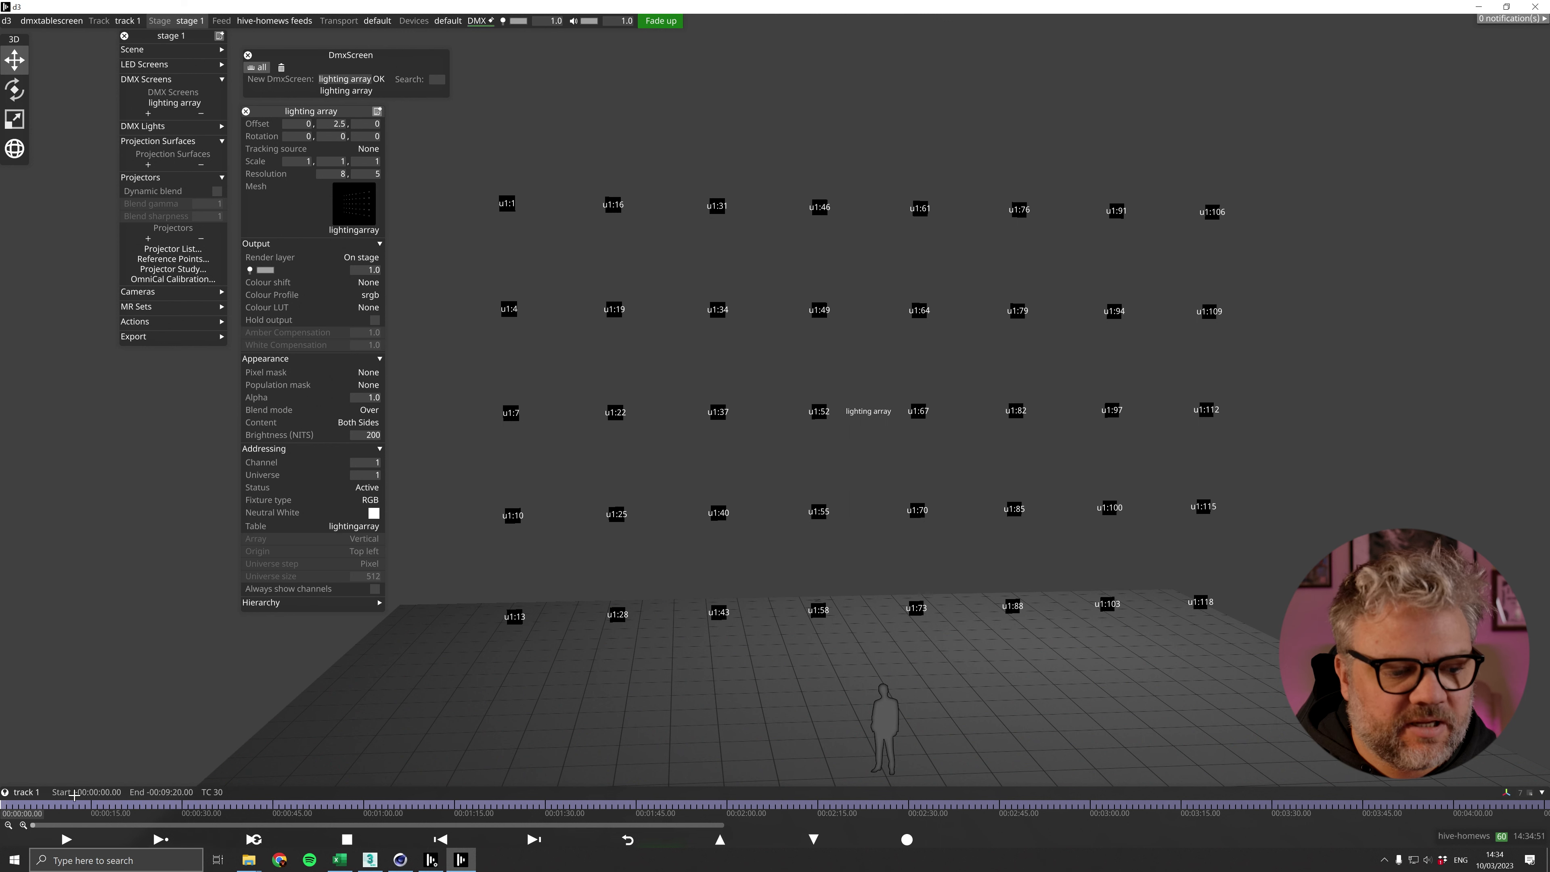
Step: Add a Radar layer at the start of track 1
{"action": "right_click", "coordinate": [3, 808]}
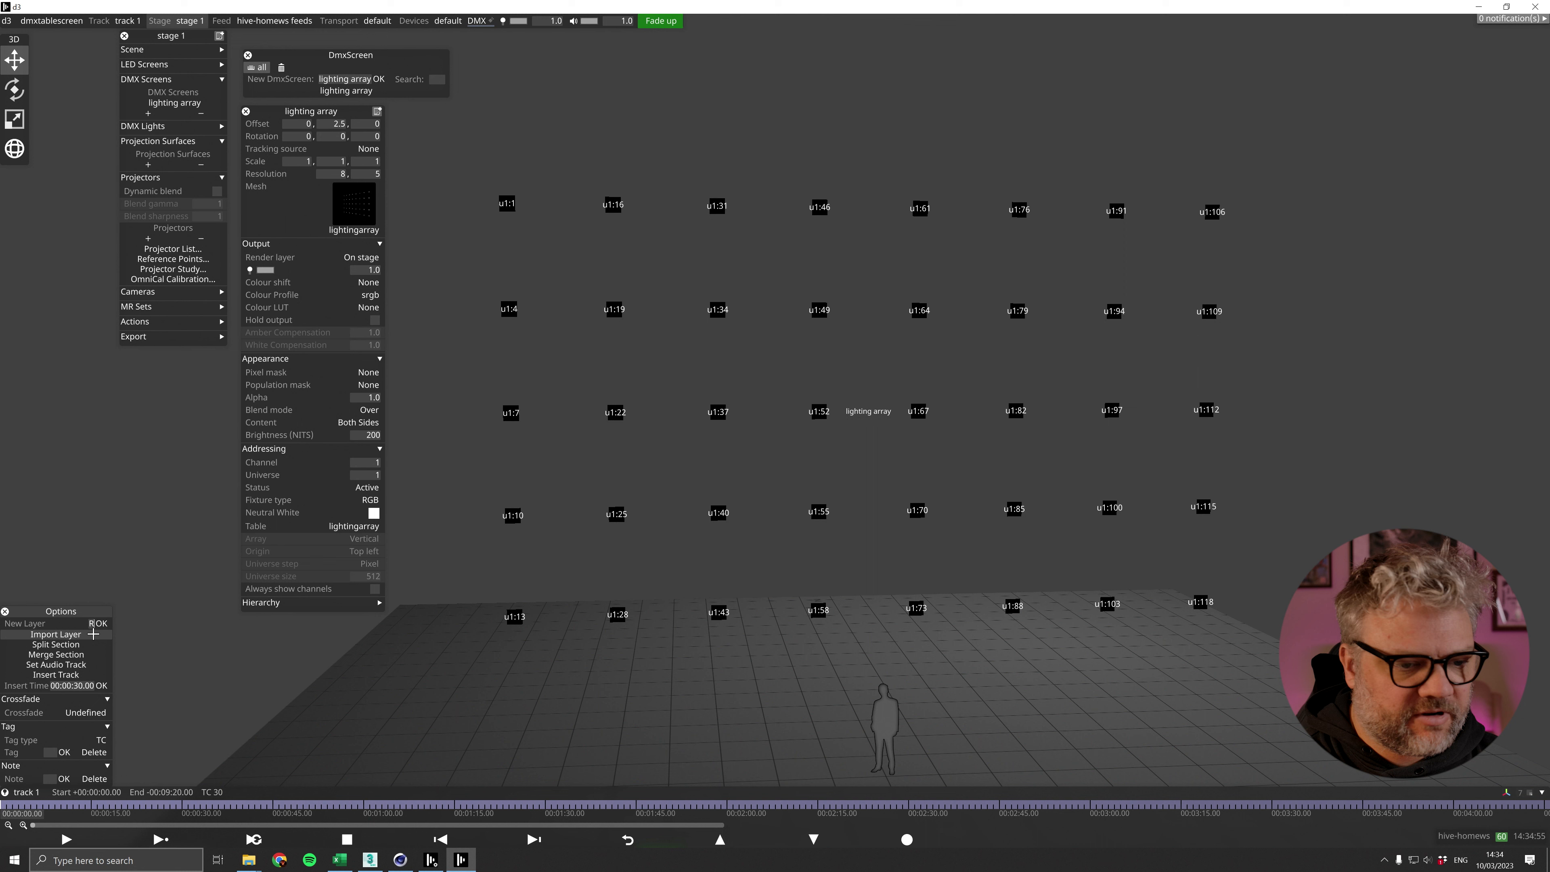
{"action": "key", "text": "Return"}
{"action": "type", "text": "radar"}
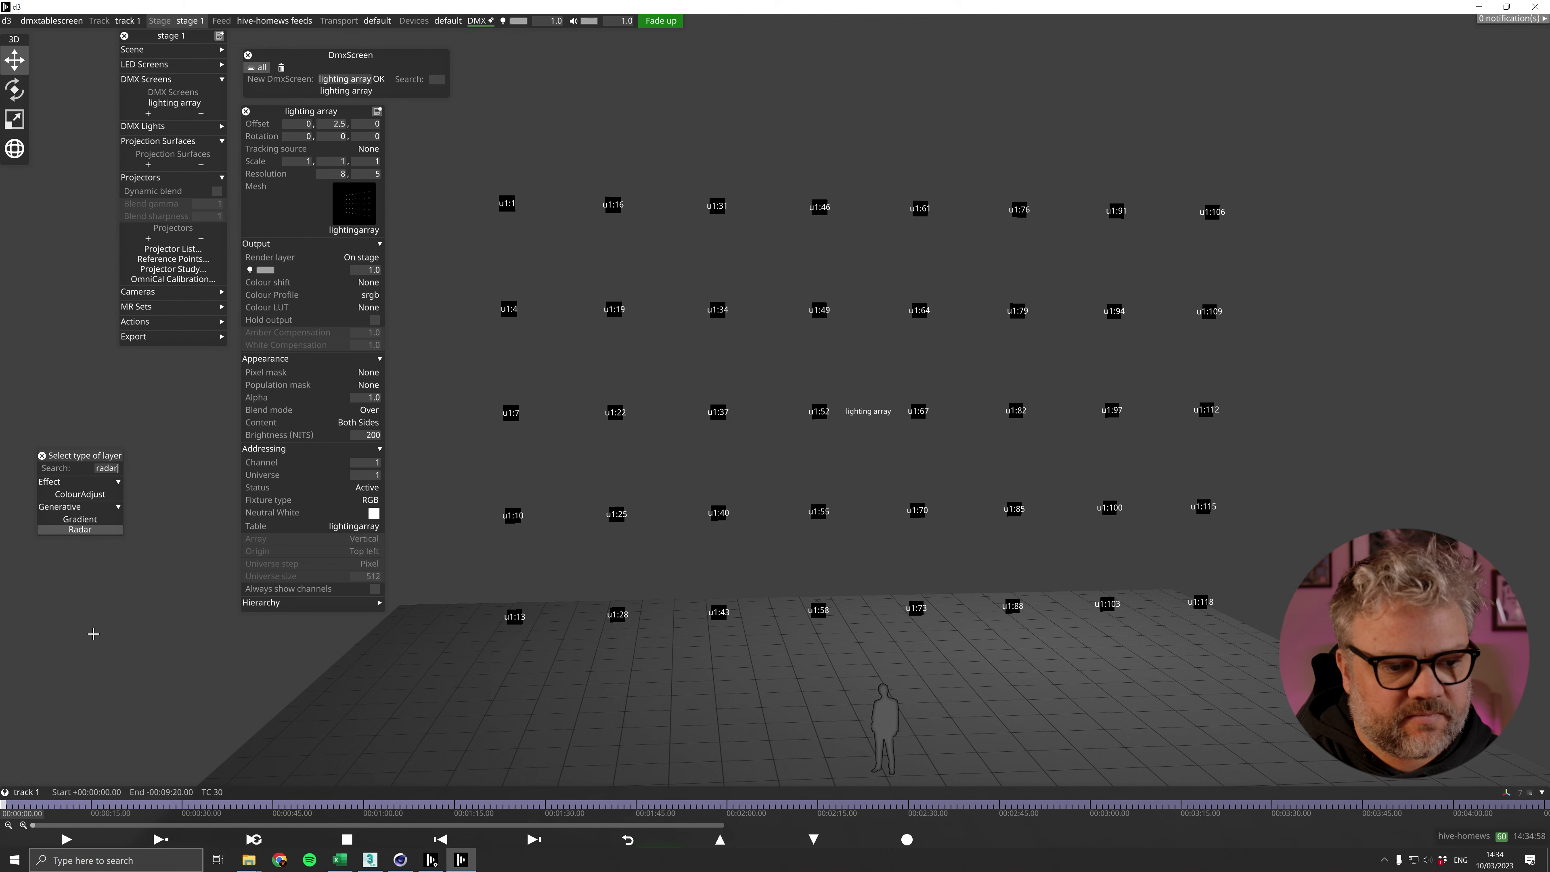
{"action": "key", "text": "Return"}
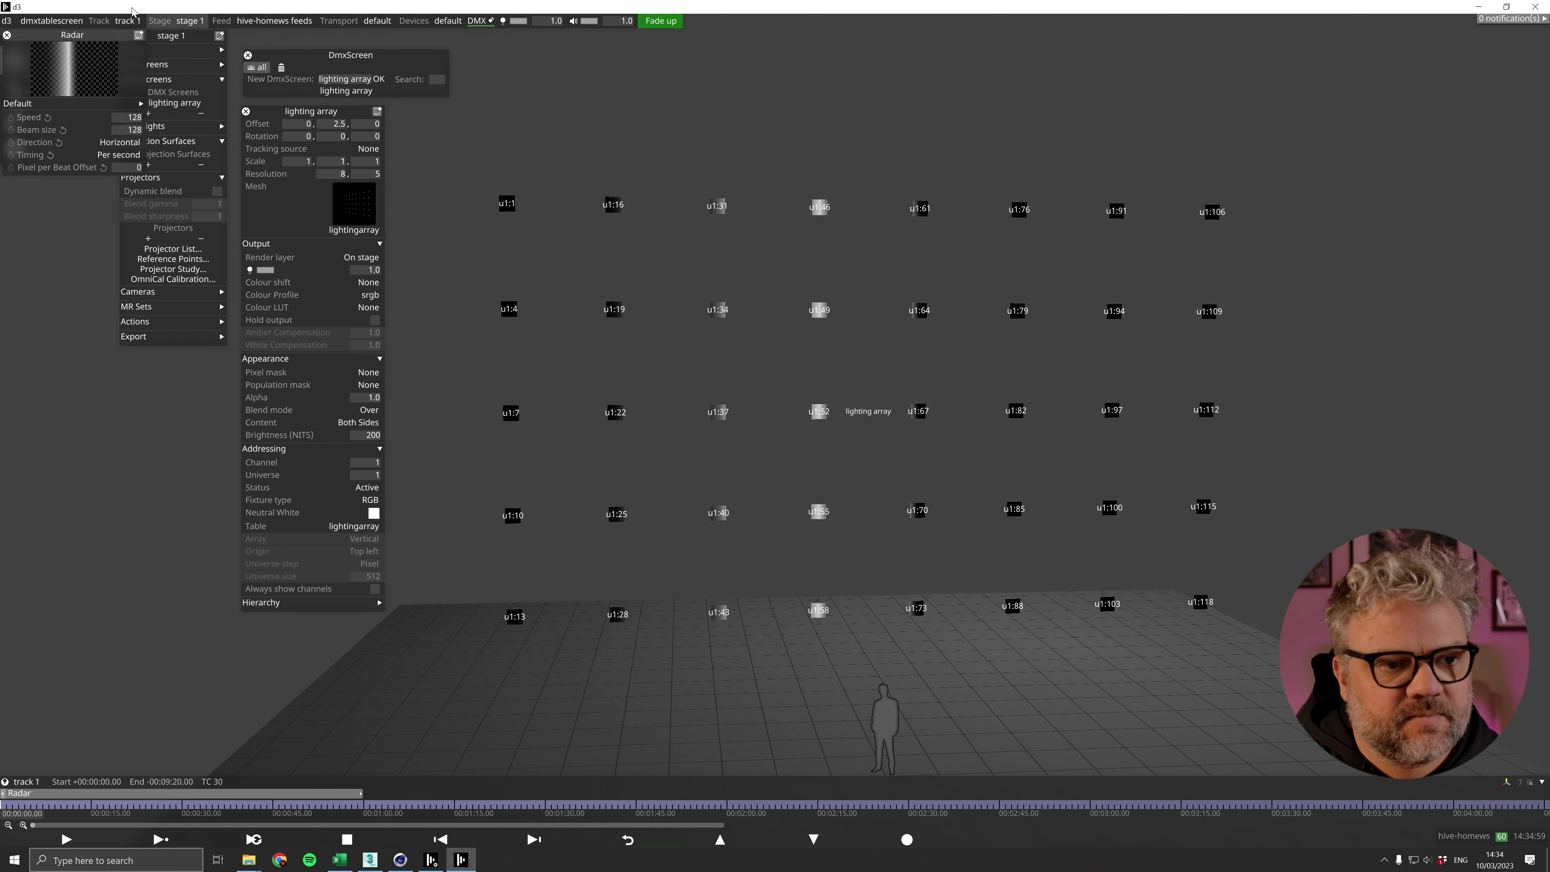
Step: Open the DMX monitor of the dmx 1 device and place it beside the lighting array to watch the output
{"action": "left_click", "coordinate": [449, 21]}
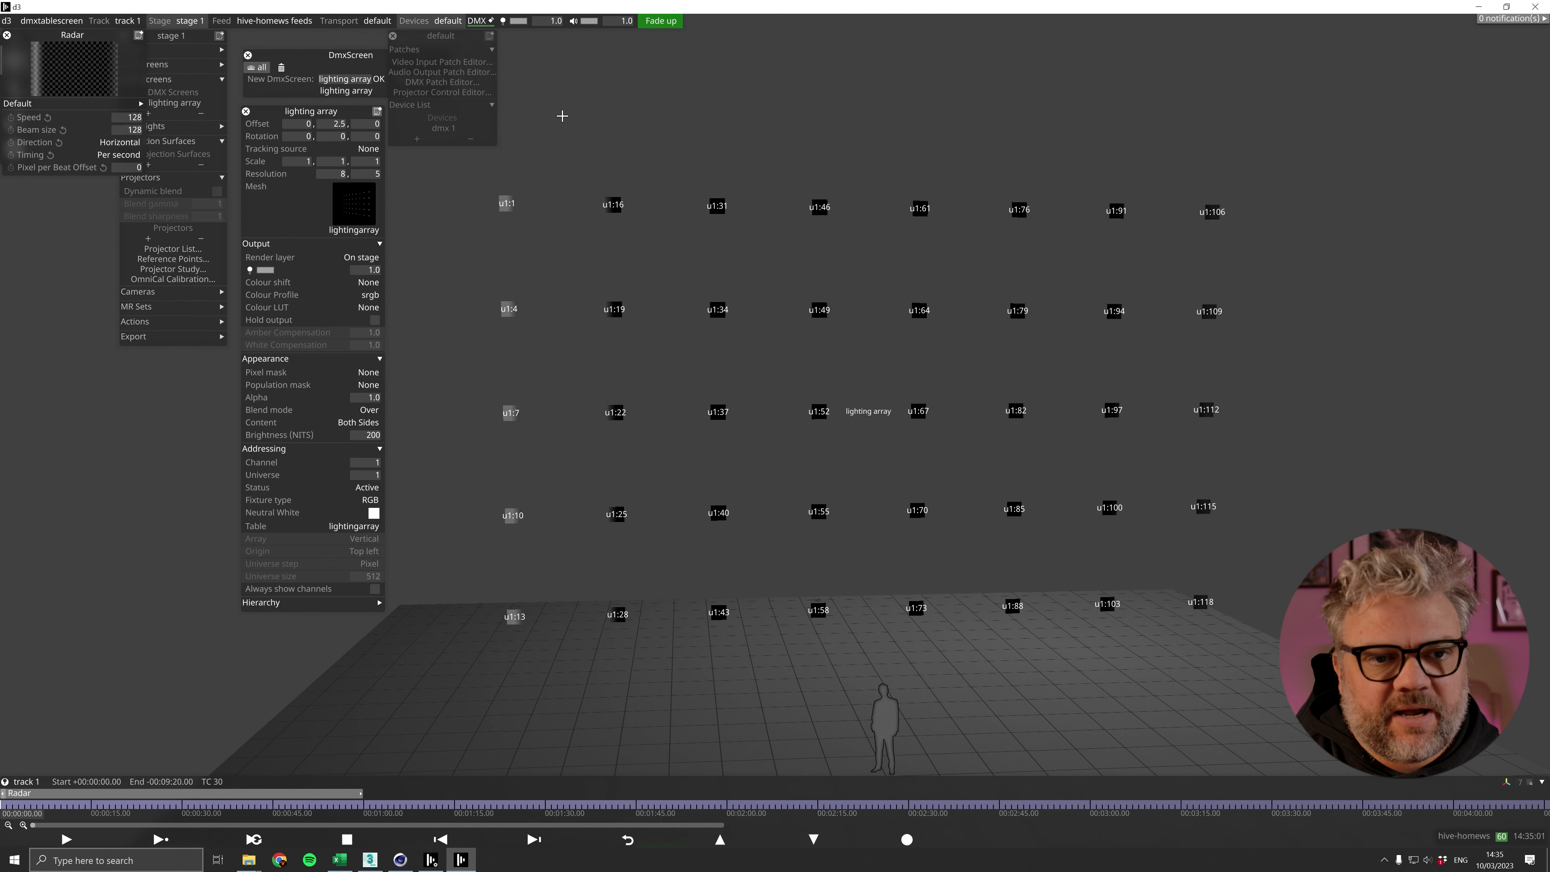
{"action": "left_click", "coordinate": [446, 128]}
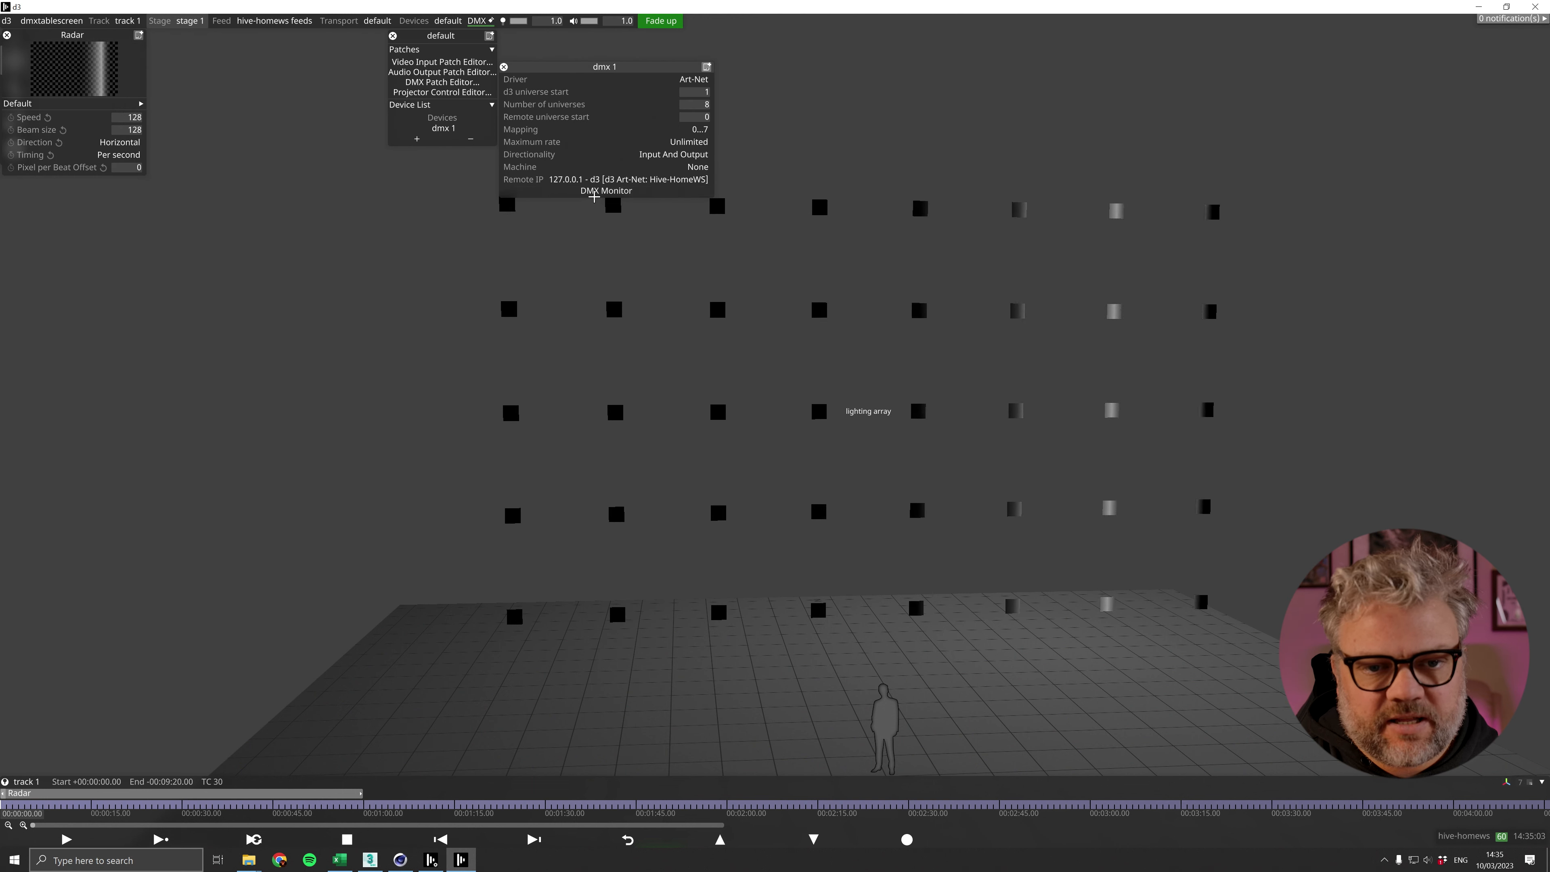
{"action": "left_click", "coordinate": [606, 191]}
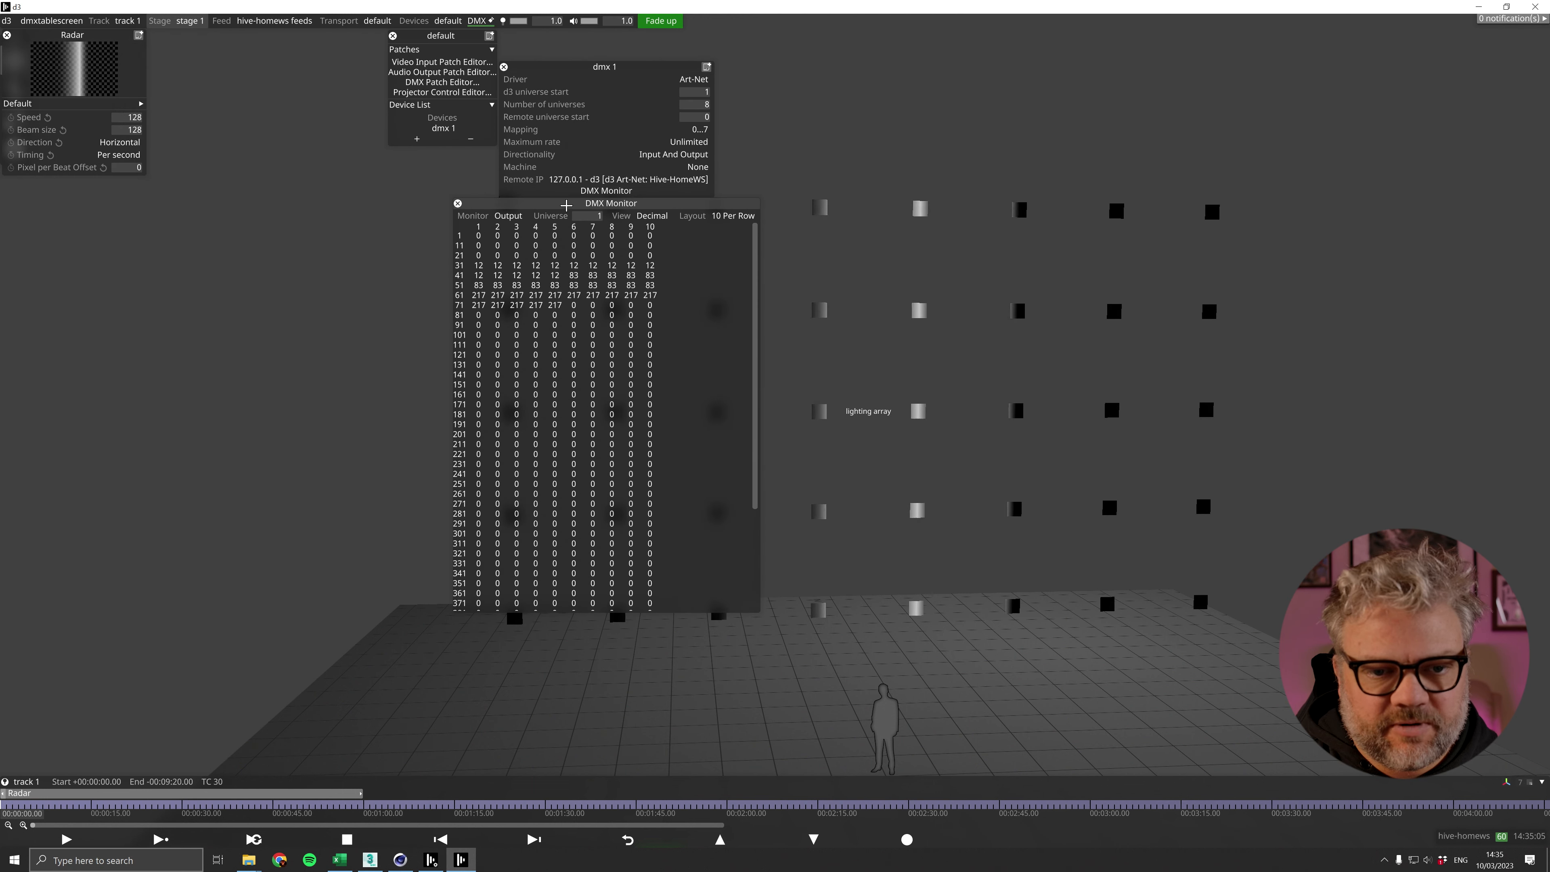
{"action": "left_click_drag", "start_coordinate": [555, 257], "coordinate": [402, 311]}
{"action": "left_click_drag", "start_coordinate": [318, 264], "coordinate": [34, 206]}
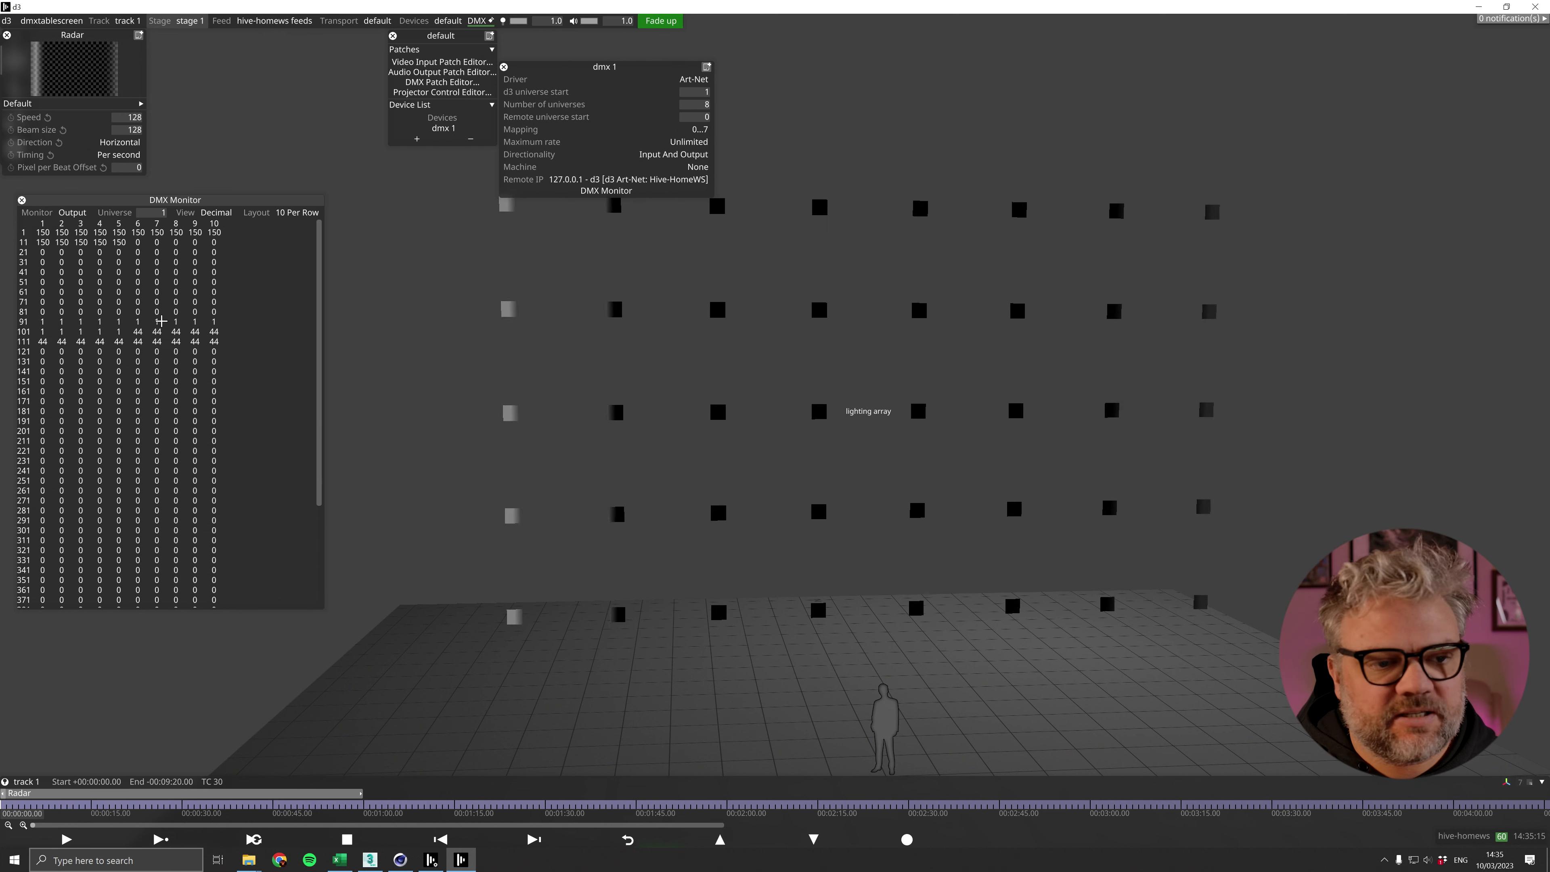
Step: Add a Video layer to track 1 and assign george.jpg as its media
{"action": "right_click", "coordinate": [153, 709]}
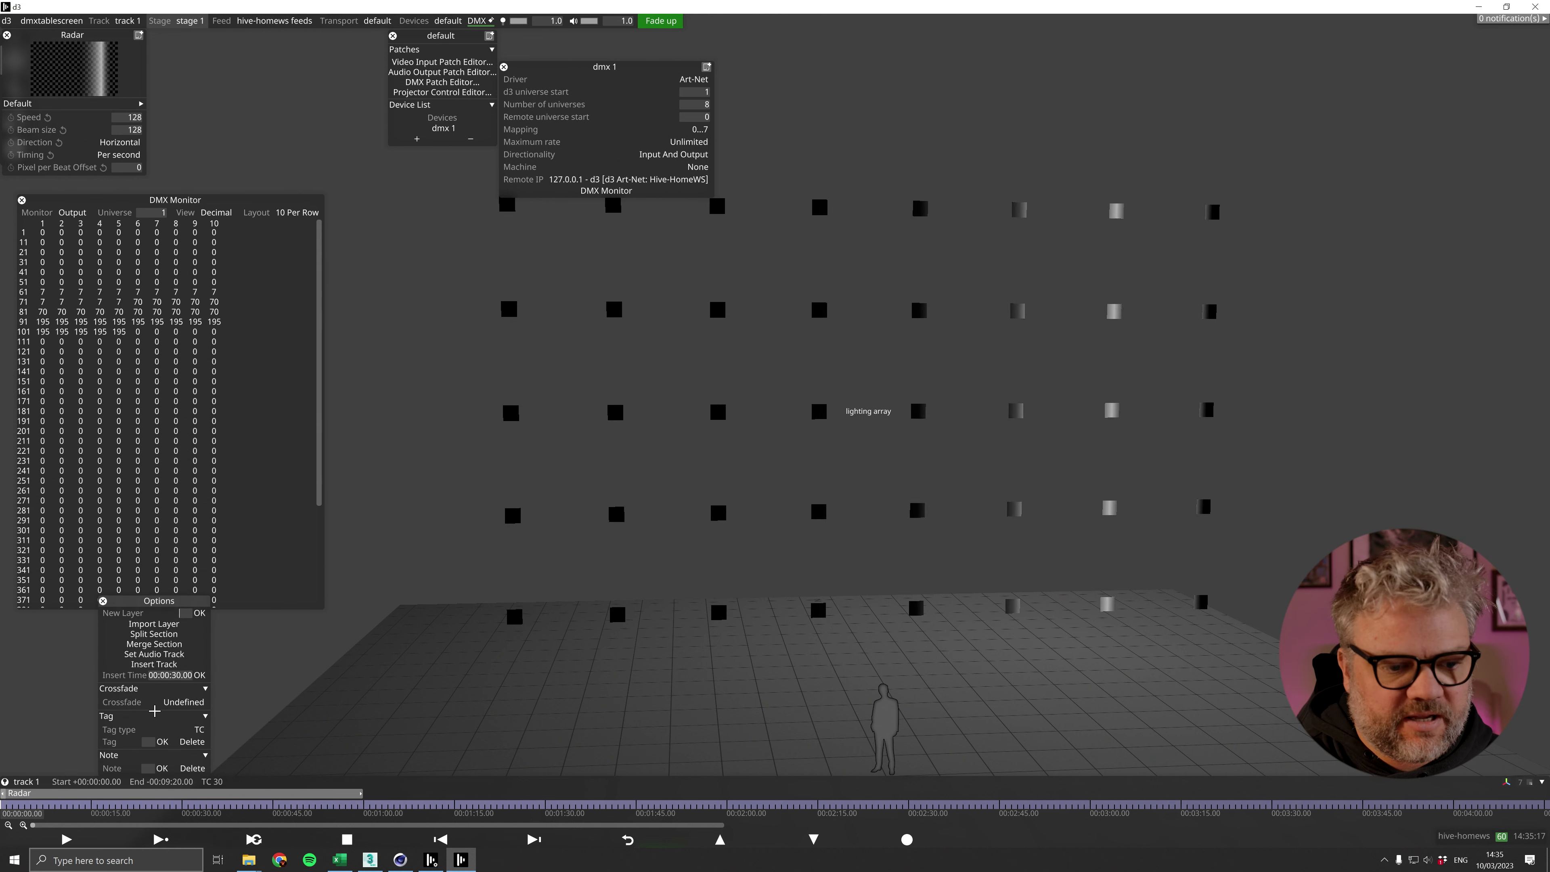
{"action": "type", "text": "Video"}
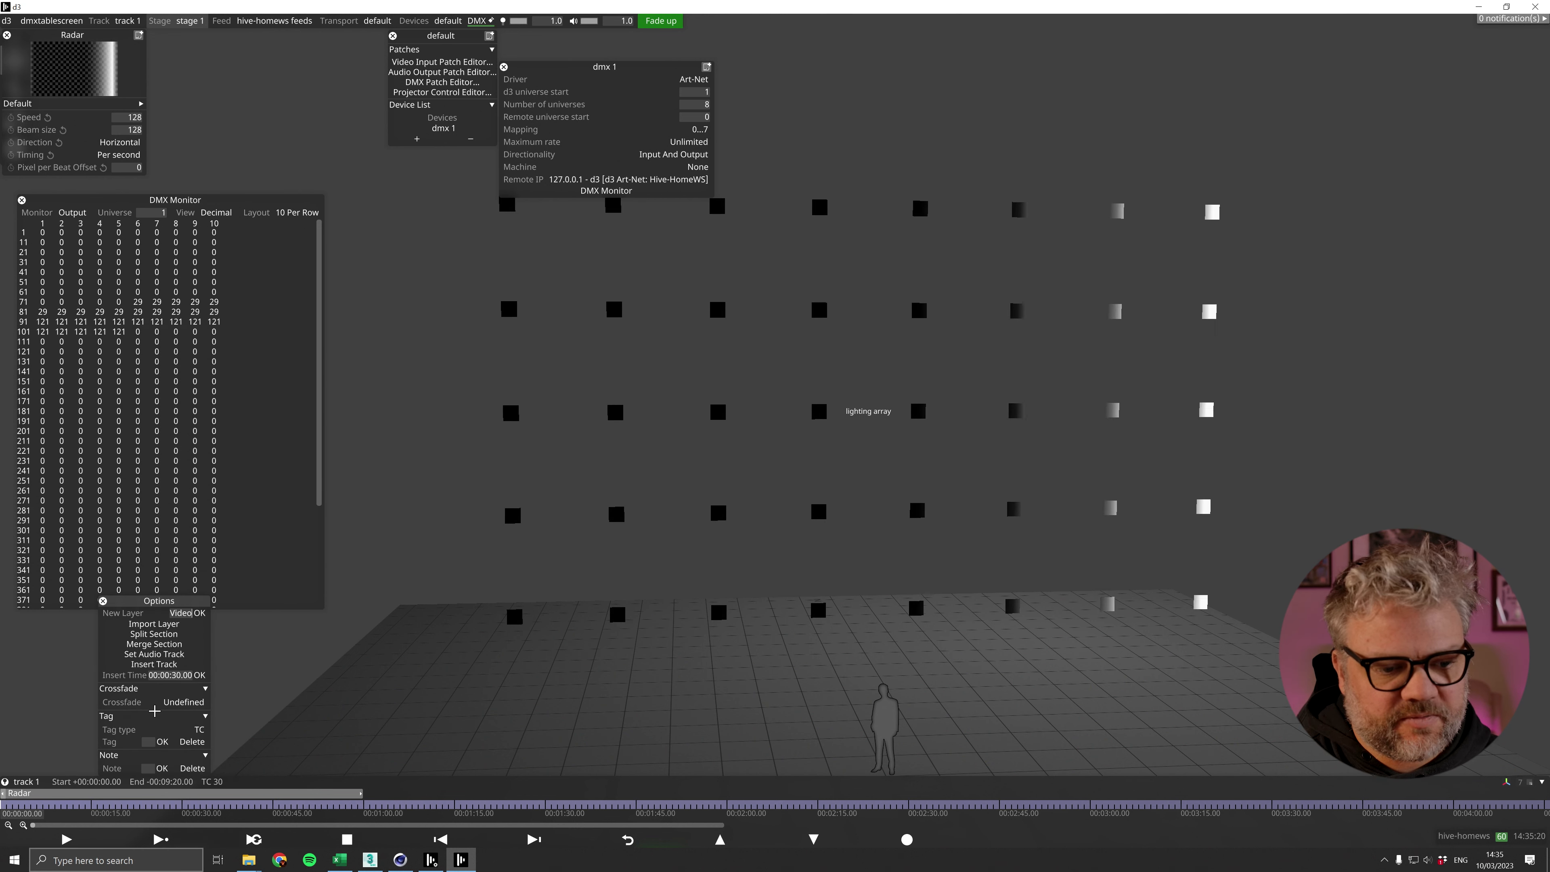
{"action": "key", "text": "Return"}
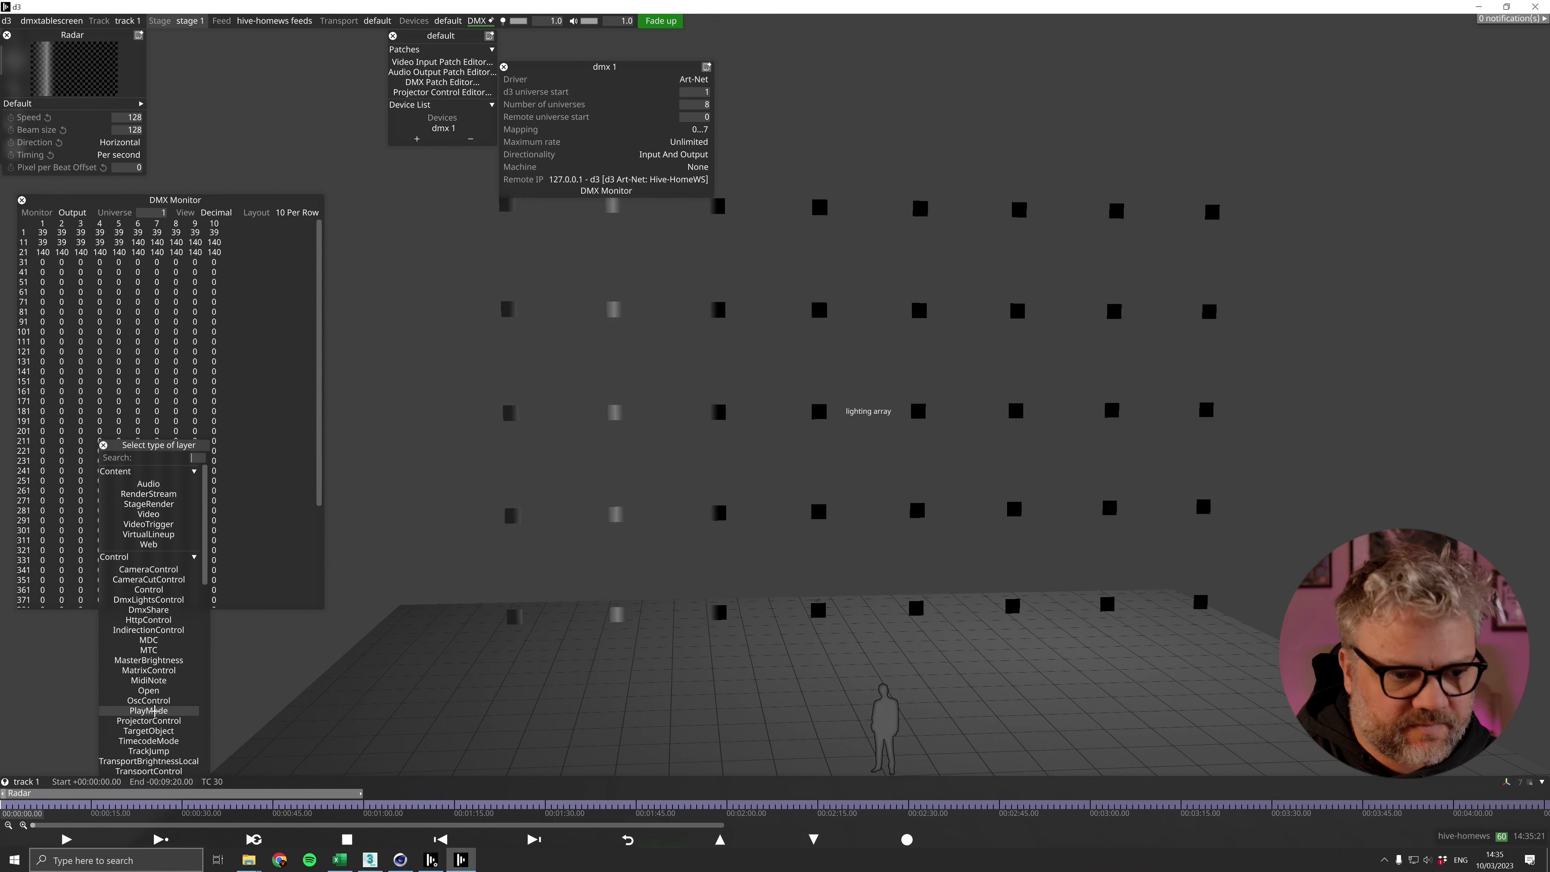
{"action": "type", "text": "v"}
{"action": "key", "text": "Return"}
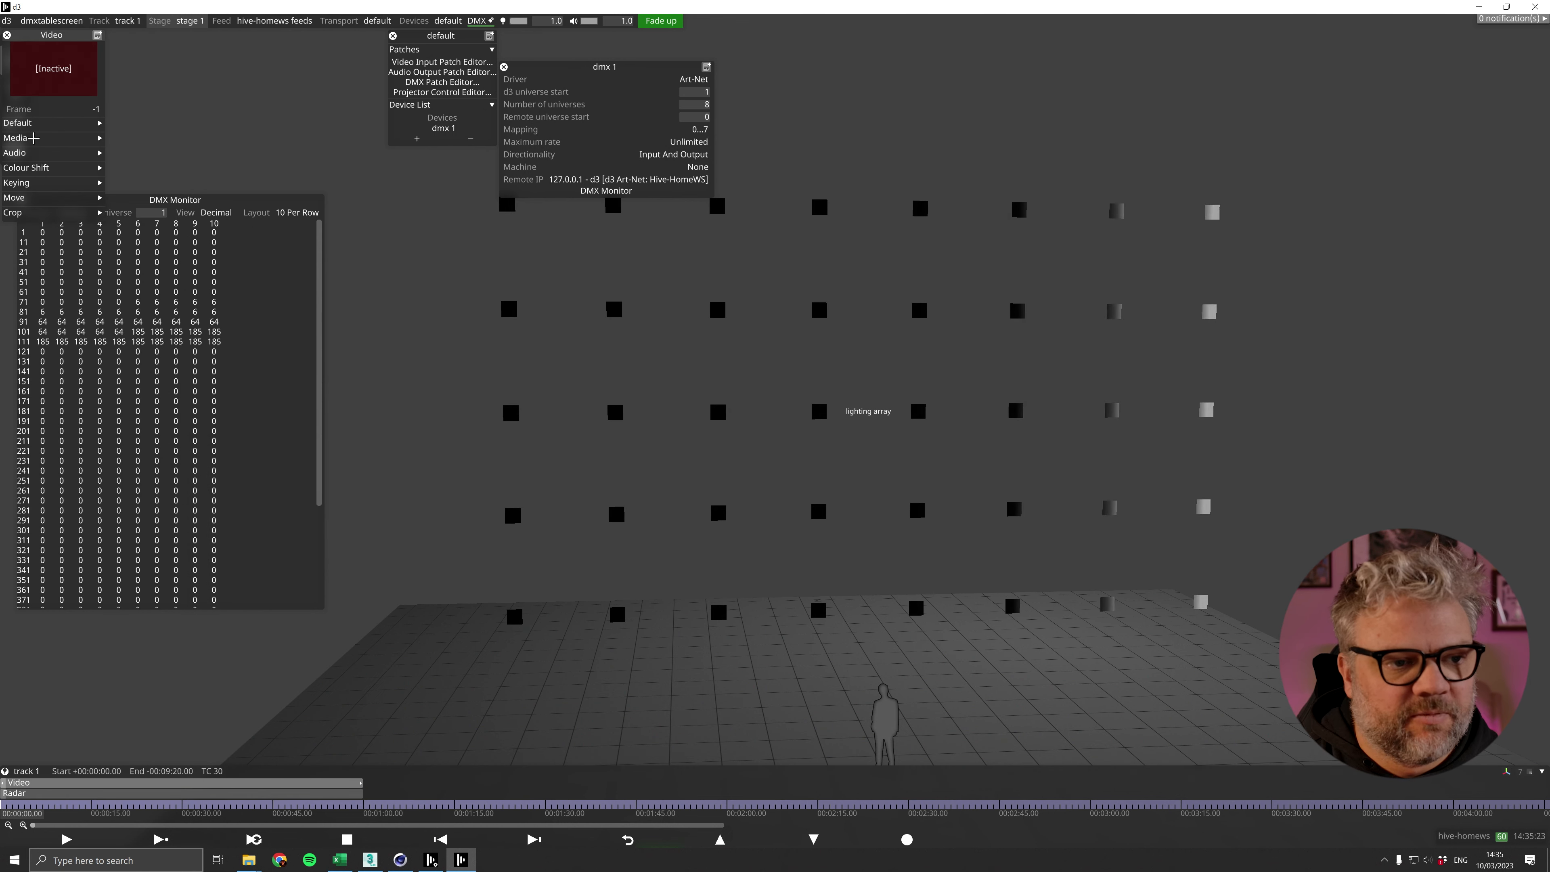
{"action": "left_click", "coordinate": [113, 152]}
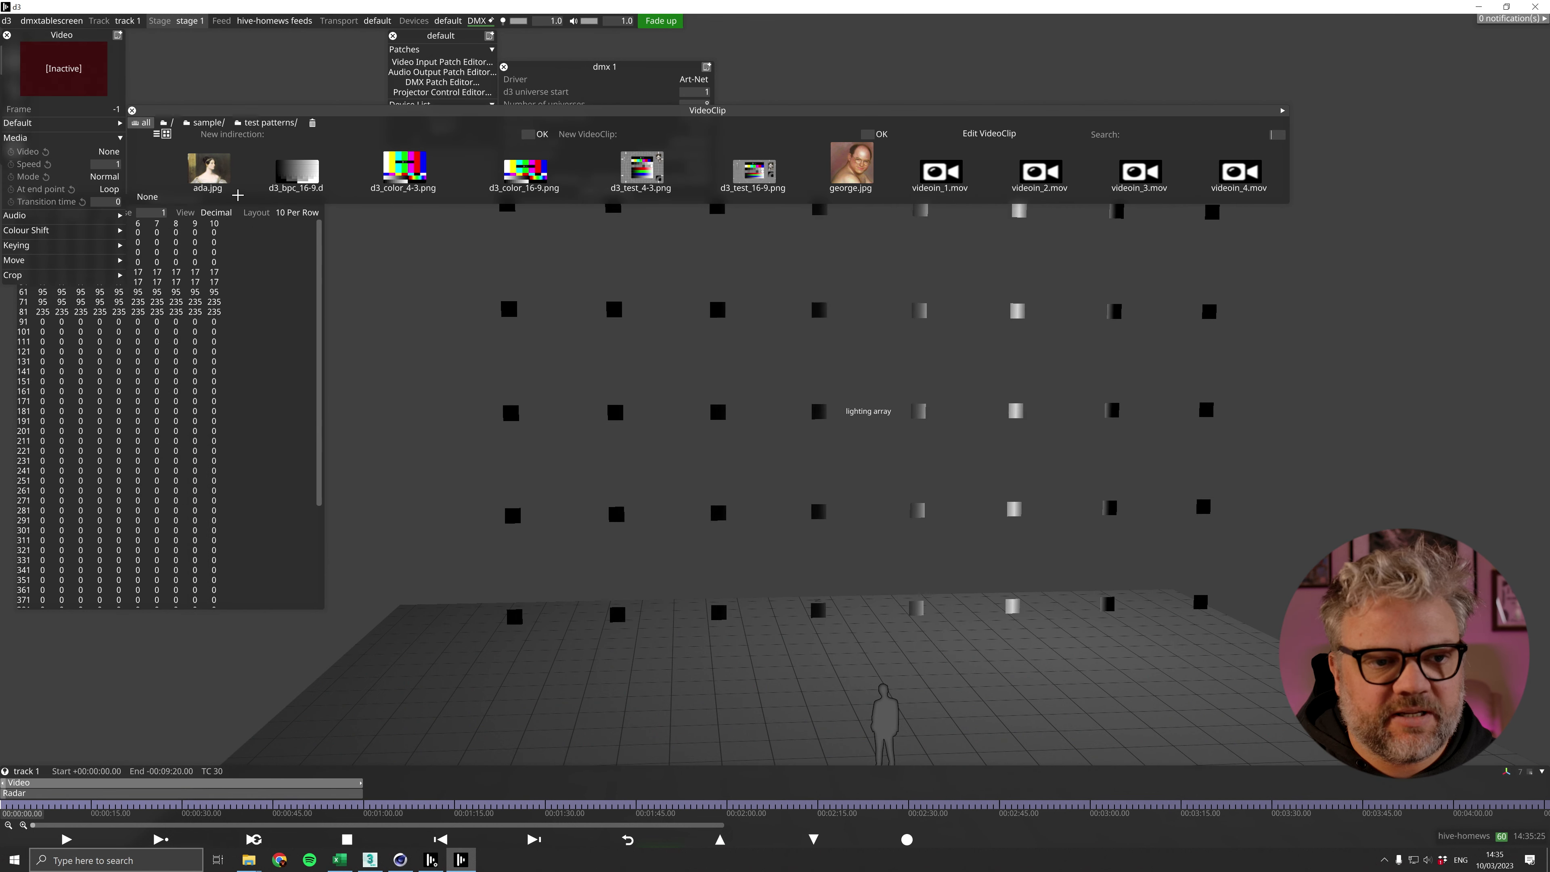
{"action": "left_click", "coordinate": [866, 182]}
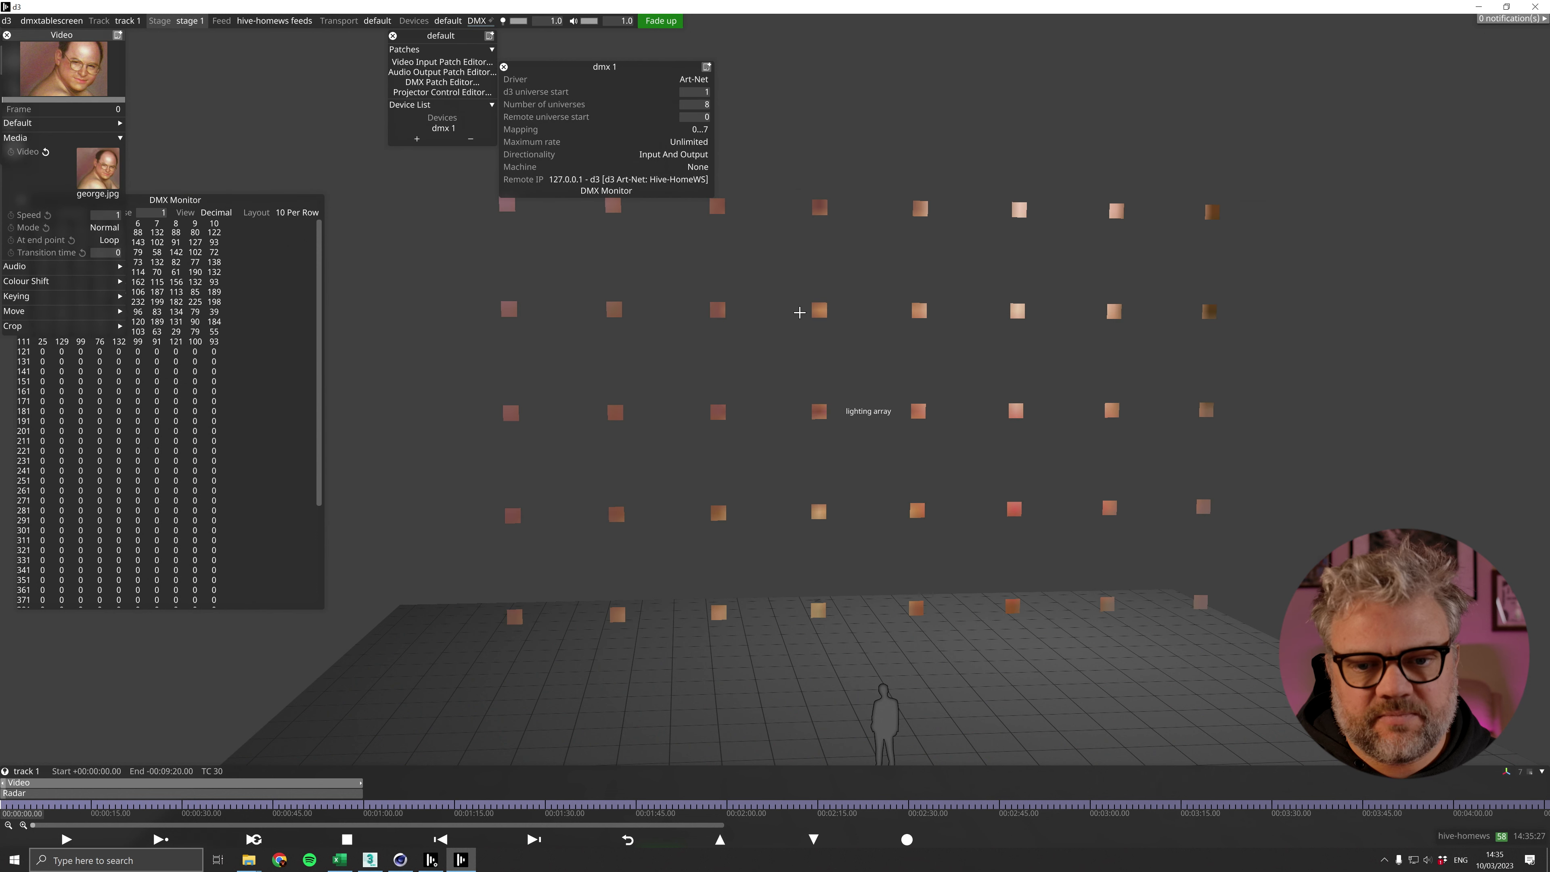
Step: Uncover the DMX monitor to examine the channel values output for george.jpg, and view the available video clips
{"action": "left_click_drag", "start_coordinate": [235, 200], "coordinate": [322, 306]}
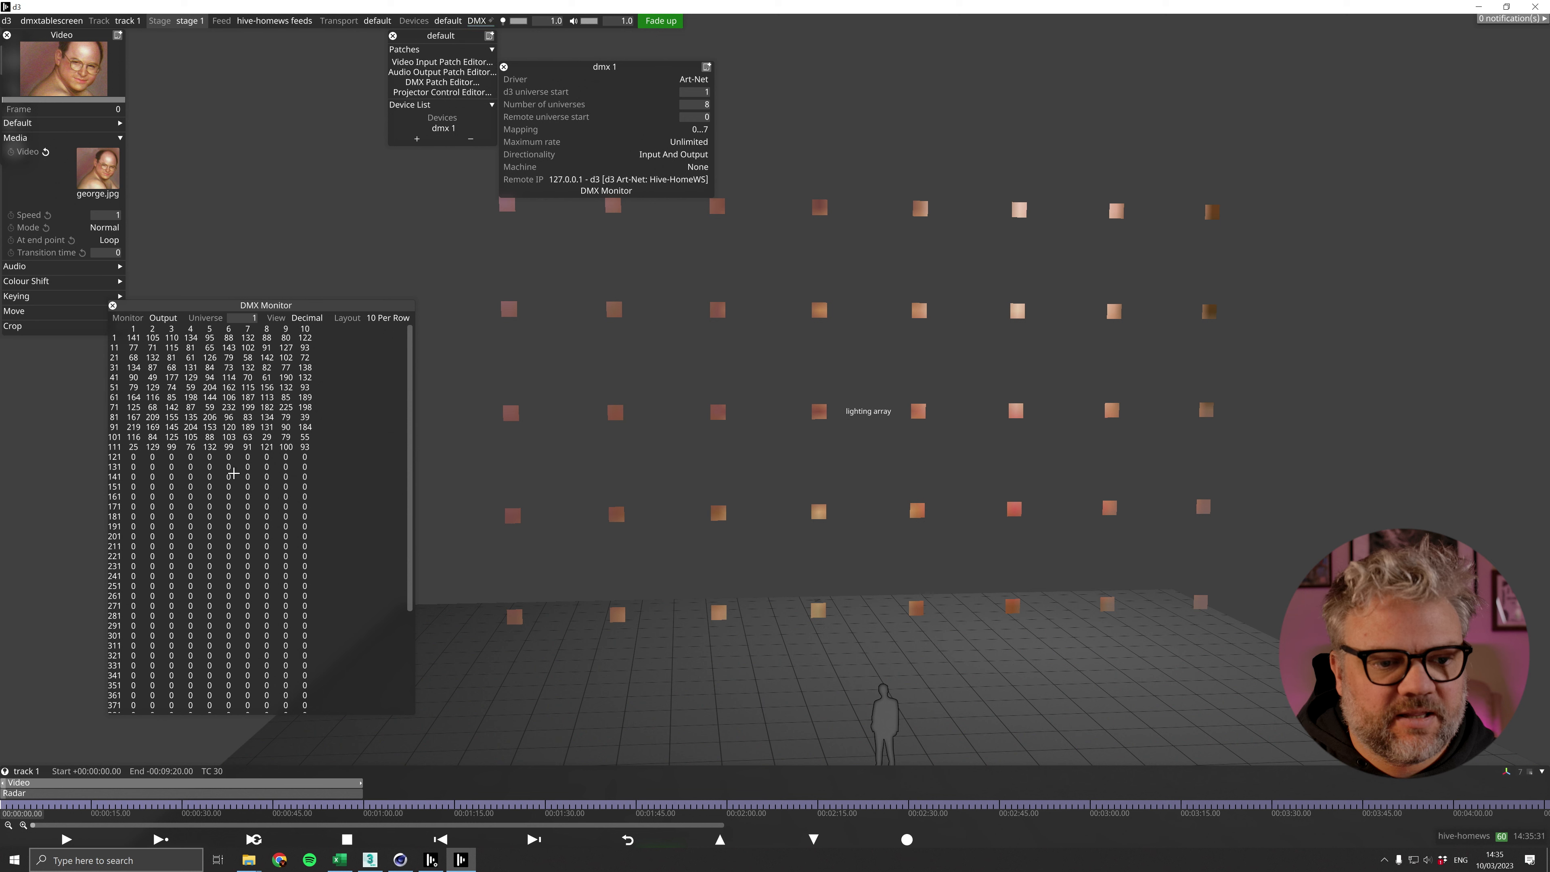
{"action": "left_click_drag", "start_coordinate": [228, 304], "coordinate": [191, 341]}
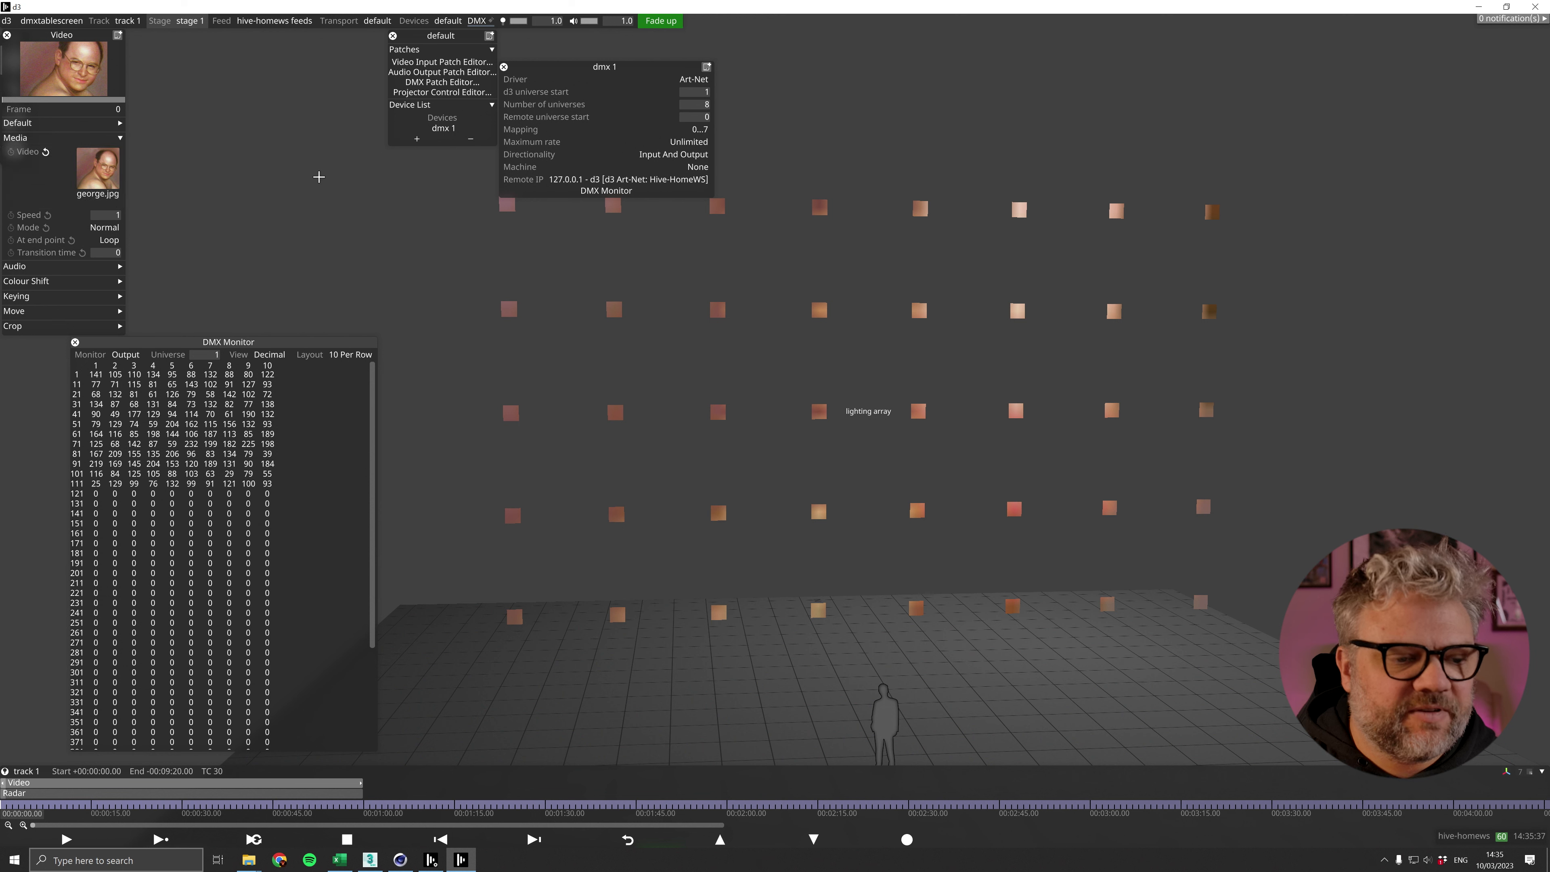
{"action": "left_click", "coordinate": [96, 172]}
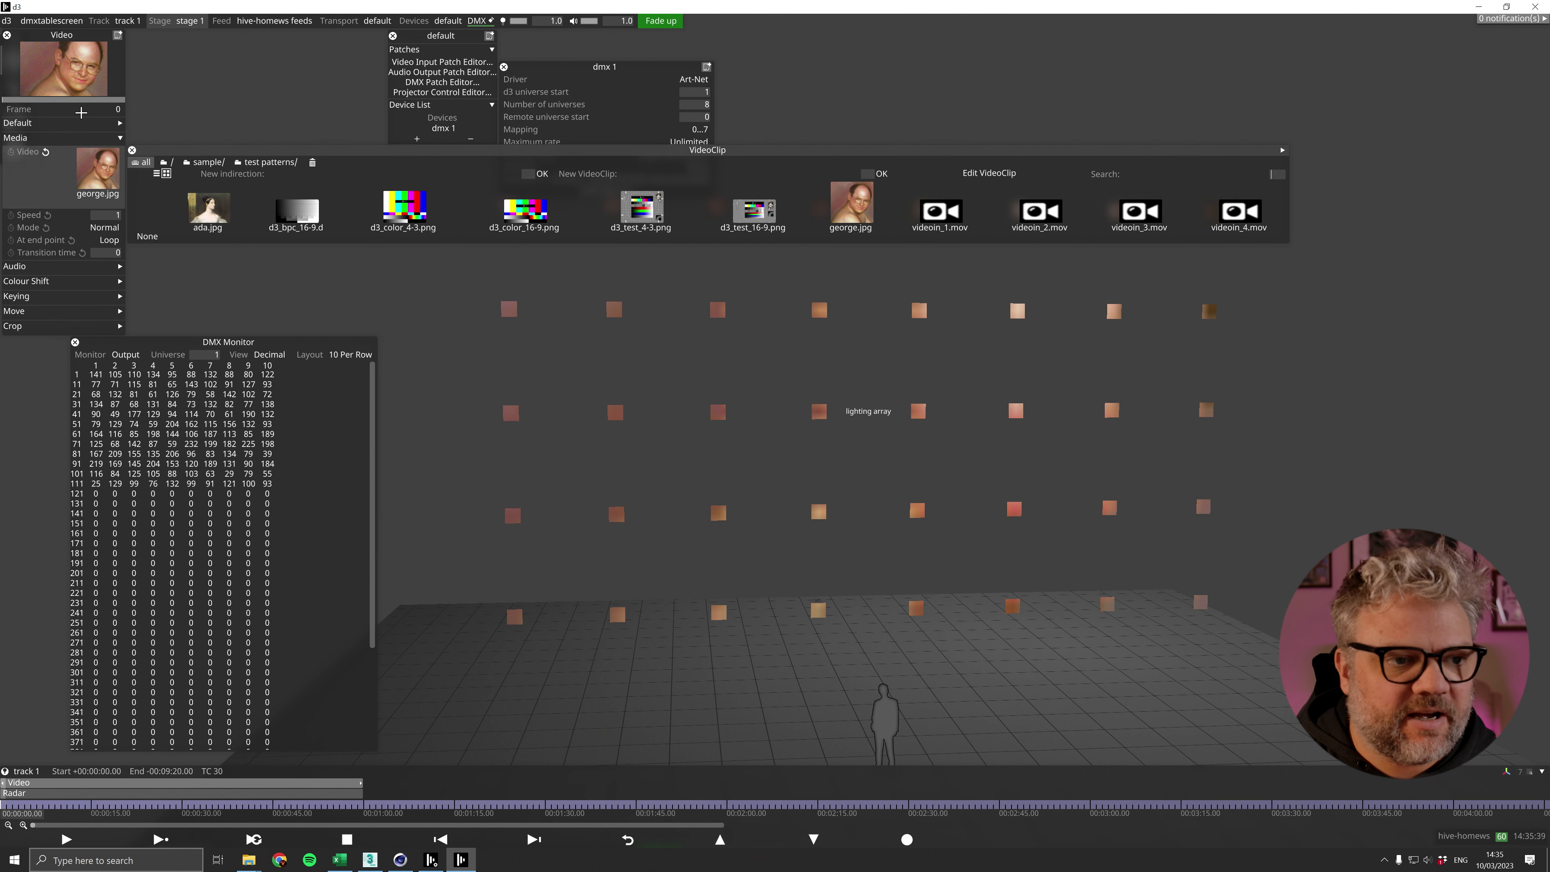
Step: Close the Video layer editor and the DMX monitor, and delete the Video layer from track 1
{"action": "left_click", "coordinate": [6, 35]}
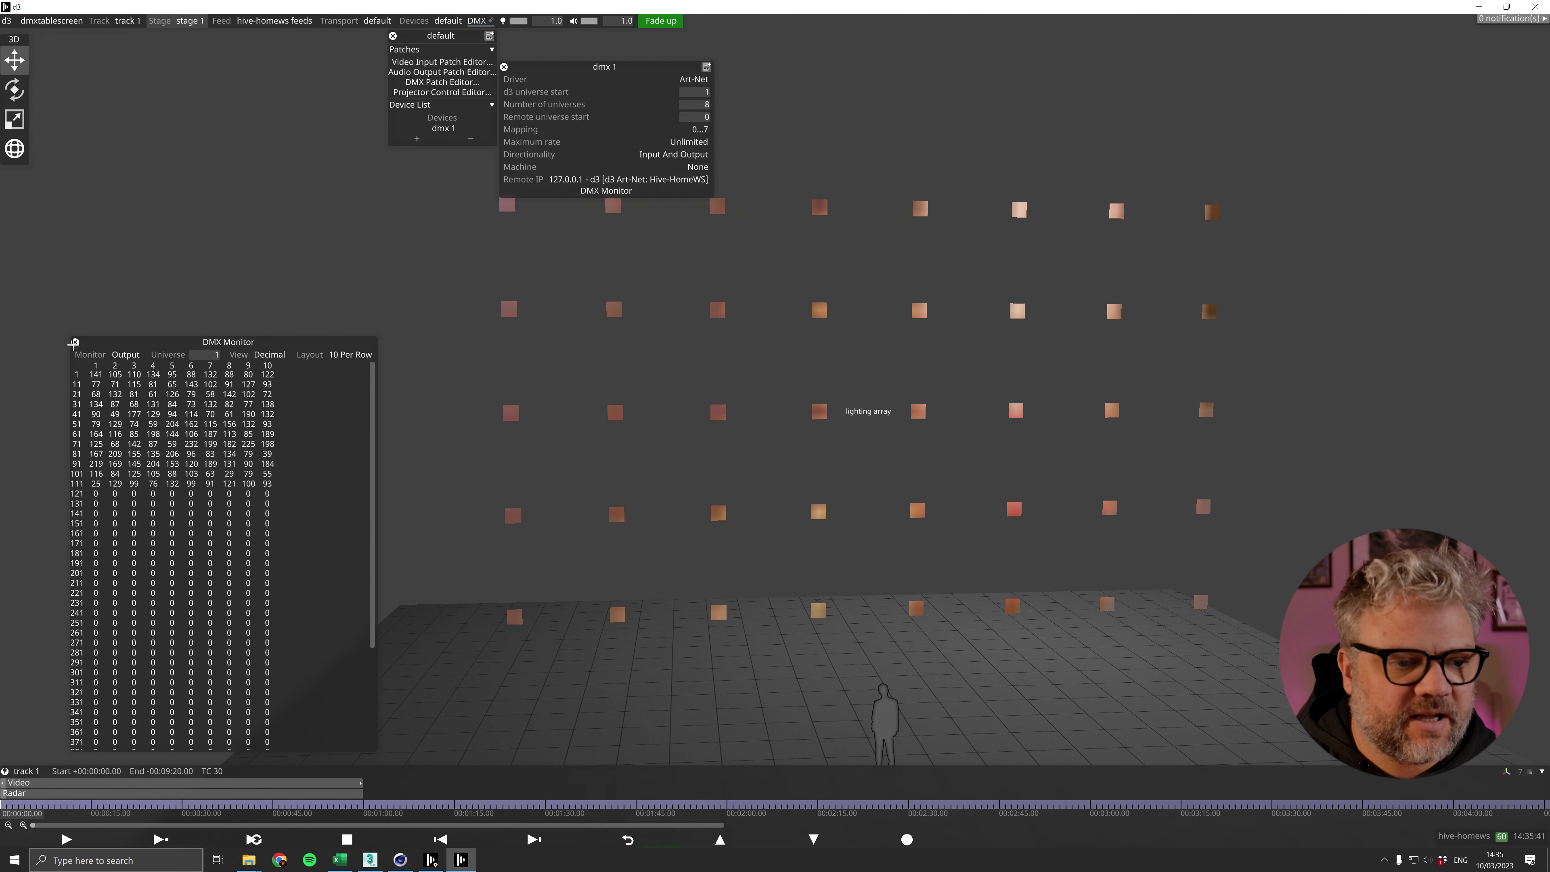
{"action": "left_click", "coordinate": [73, 343]}
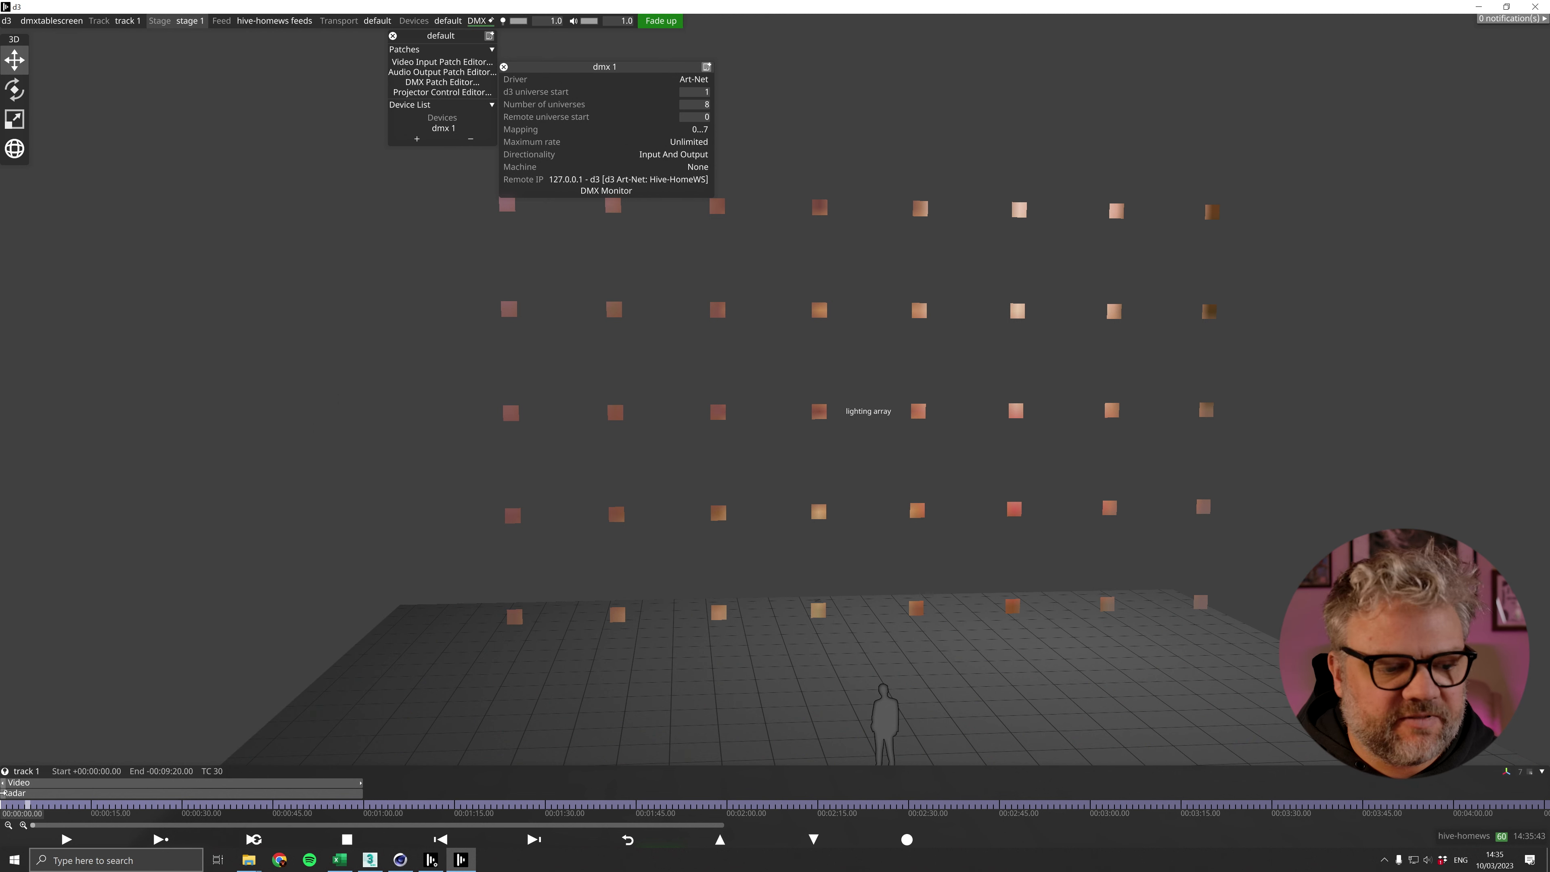
{"action": "right_click", "coordinate": [43, 782]}
{"action": "left_click", "coordinate": [47, 700]}
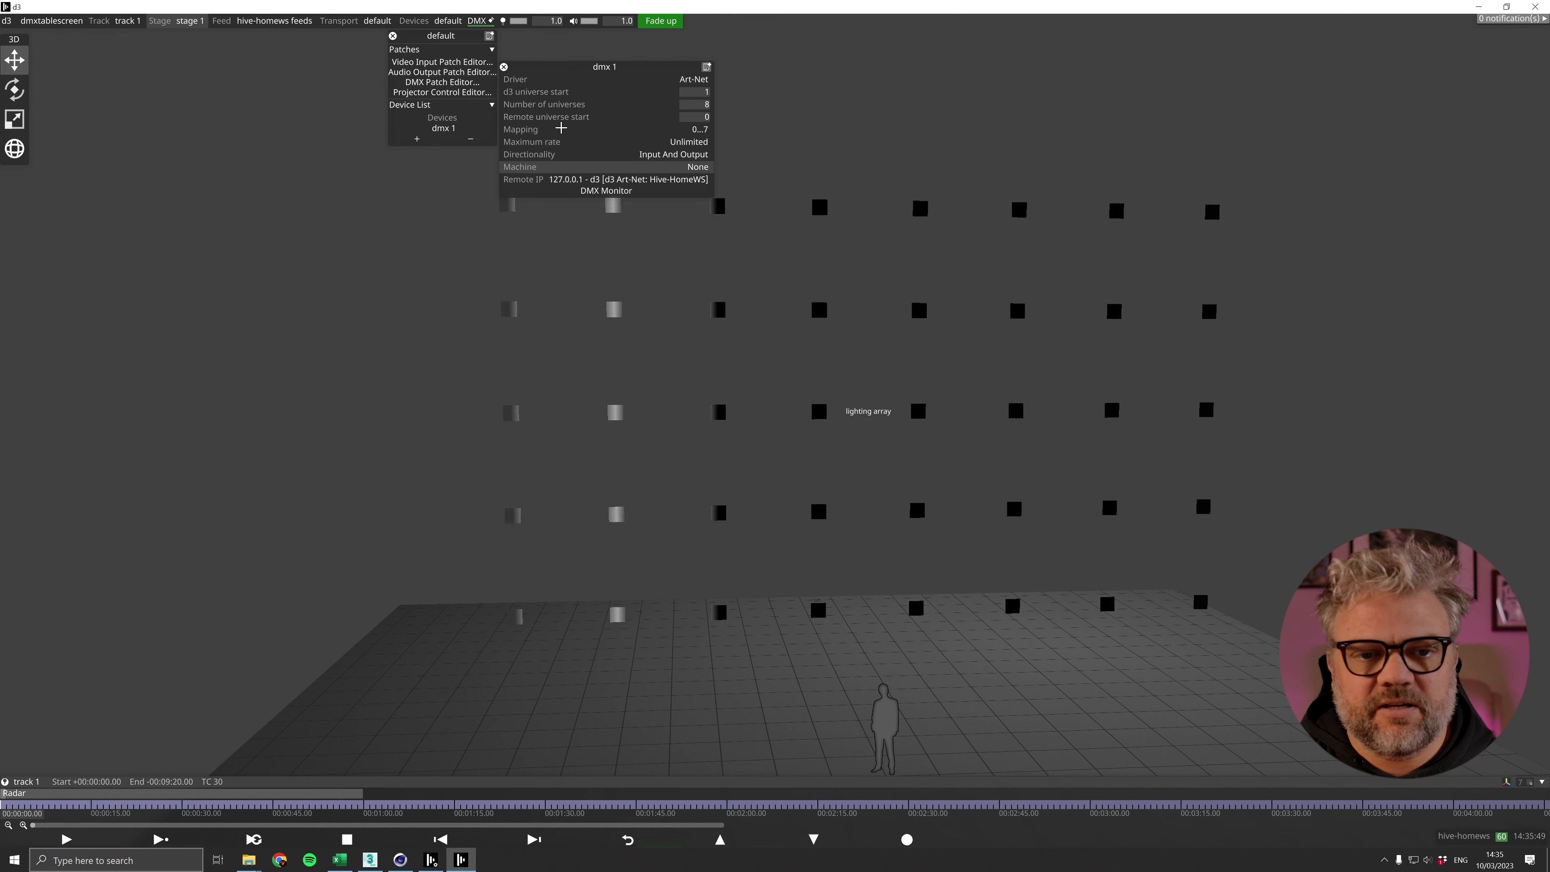
Step: Check the Radar layer's DMX output in the dmx 1 monitor, and close the monitor and device settings
{"action": "left_click", "coordinate": [595, 190]}
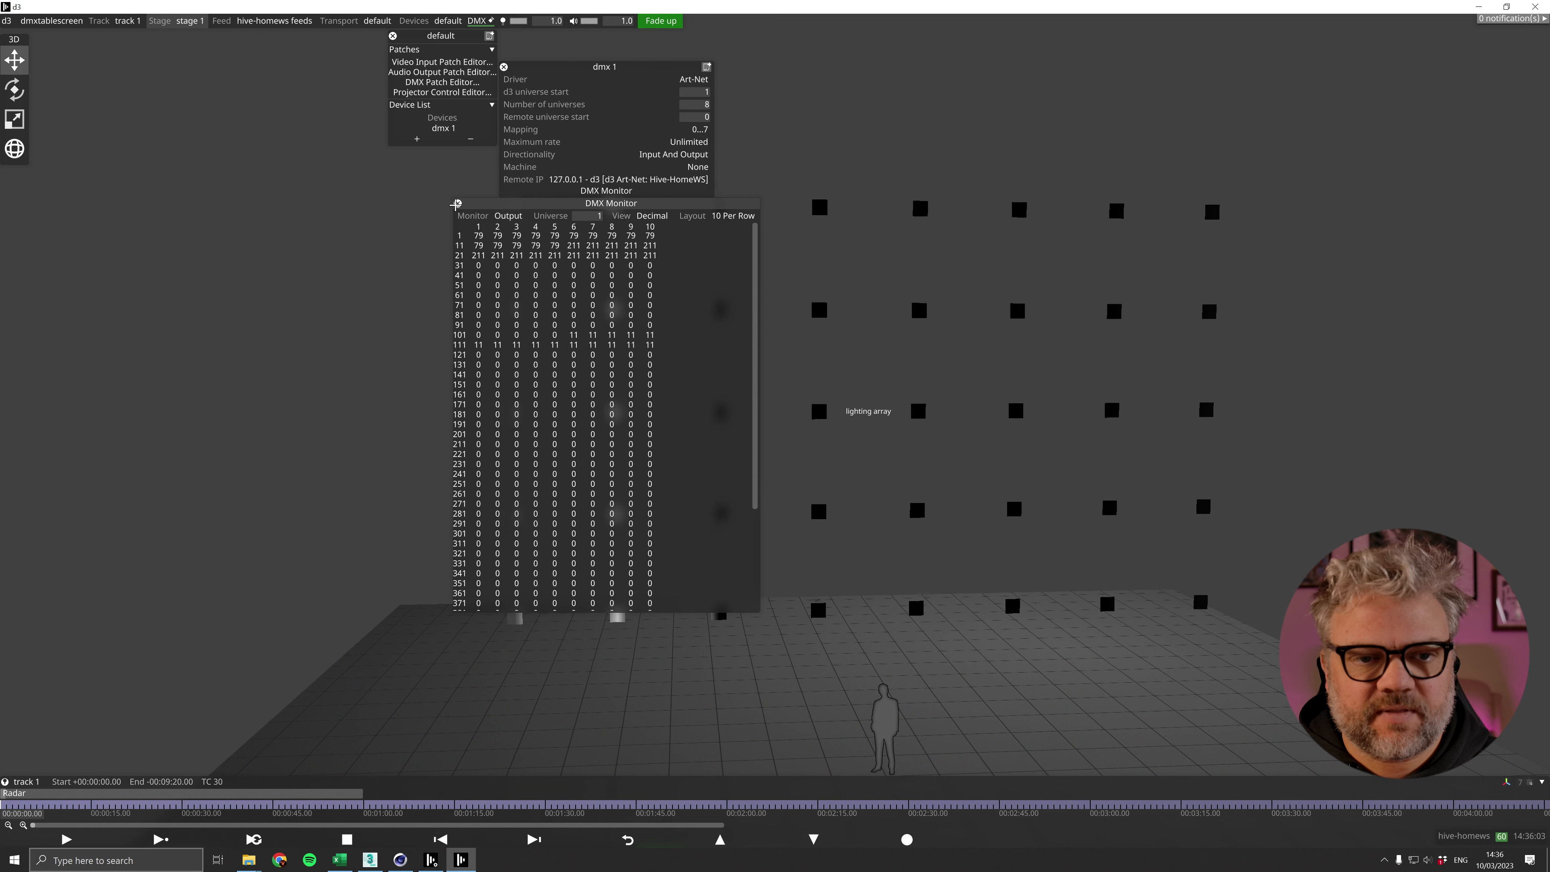
{"action": "left_click", "coordinate": [458, 204]}
{"action": "left_click", "coordinate": [504, 67]}
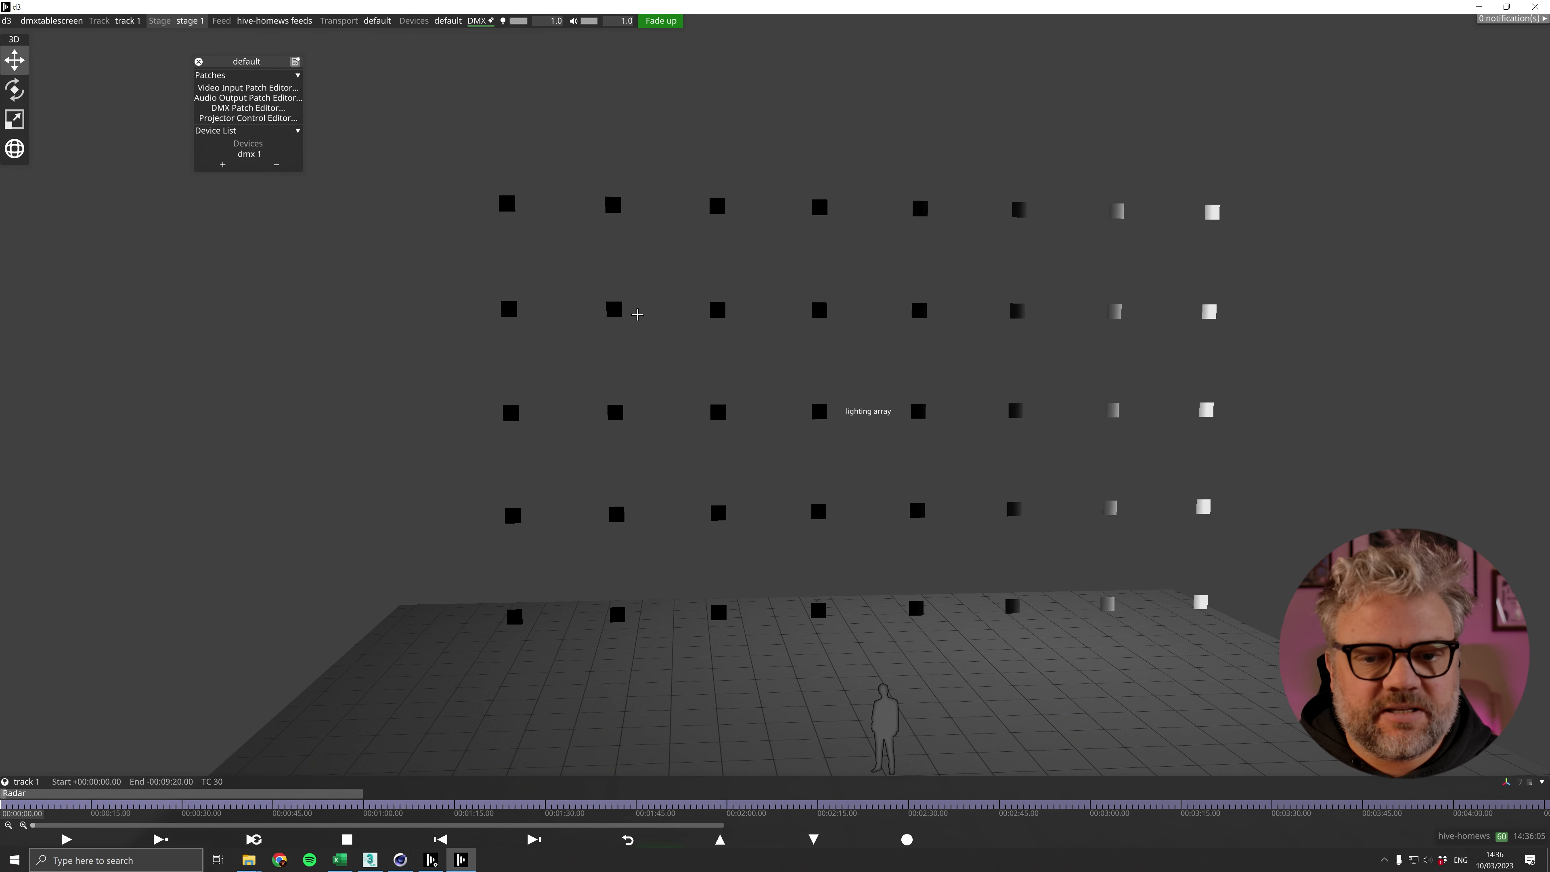
Step: Open the lighting array screen's settings and place them clear of the fixtures
{"action": "left_click", "coordinate": [809, 406]}
{"action": "left_click_drag", "start_coordinate": [886, 337], "coordinate": [387, 92]}
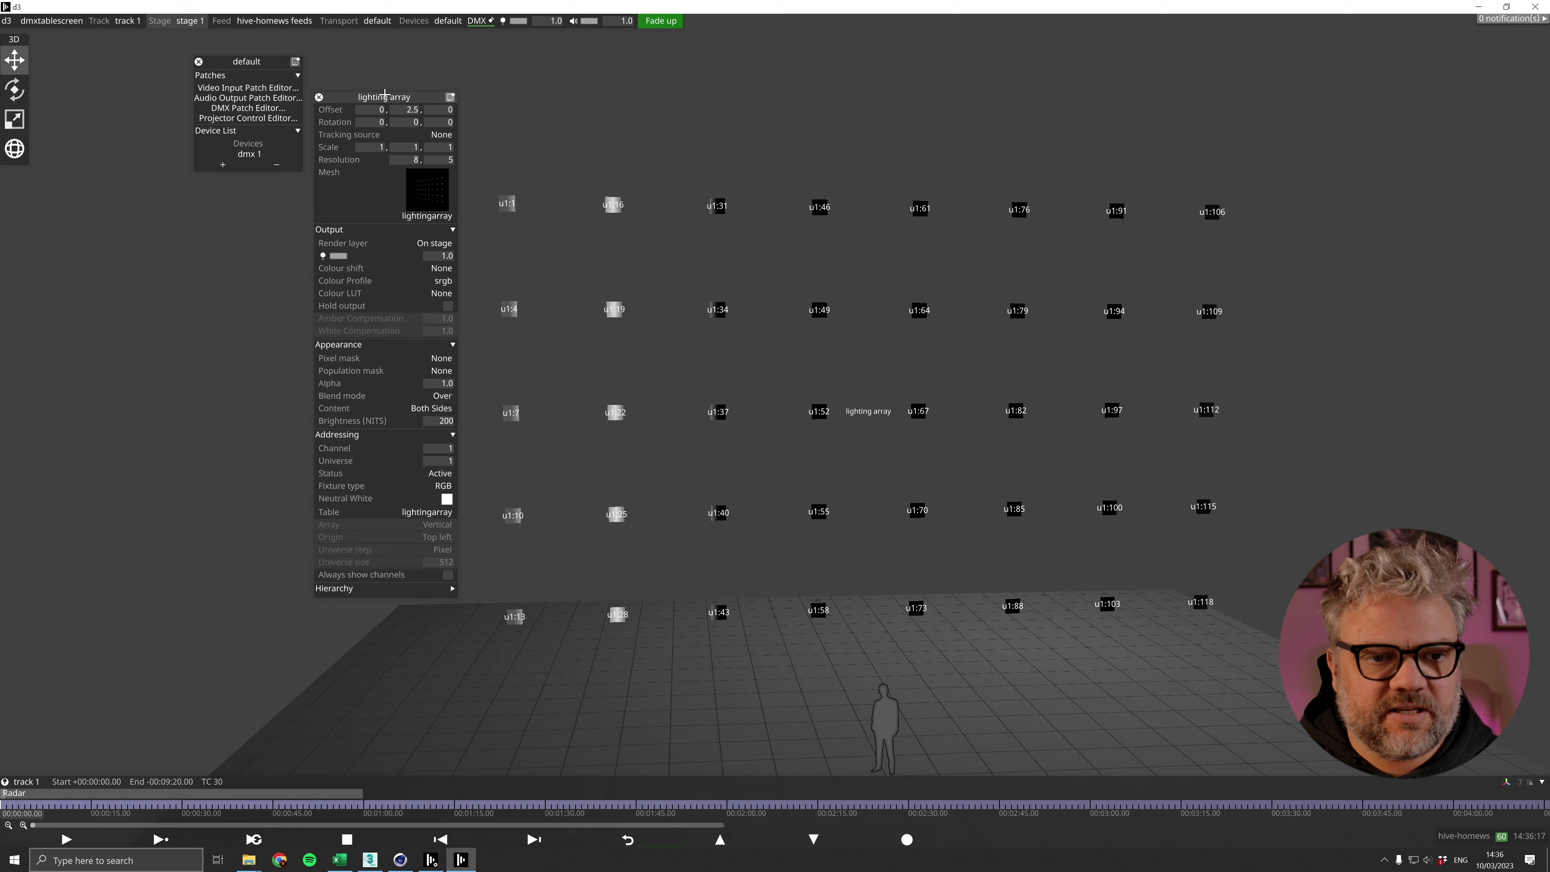
Step: Move the lighting array settings further from the fixtures, and bring up LightingArray.csv in Excel at the first Channel value
{"action": "left_click_drag", "start_coordinate": [387, 98], "coordinate": [354, 96]}
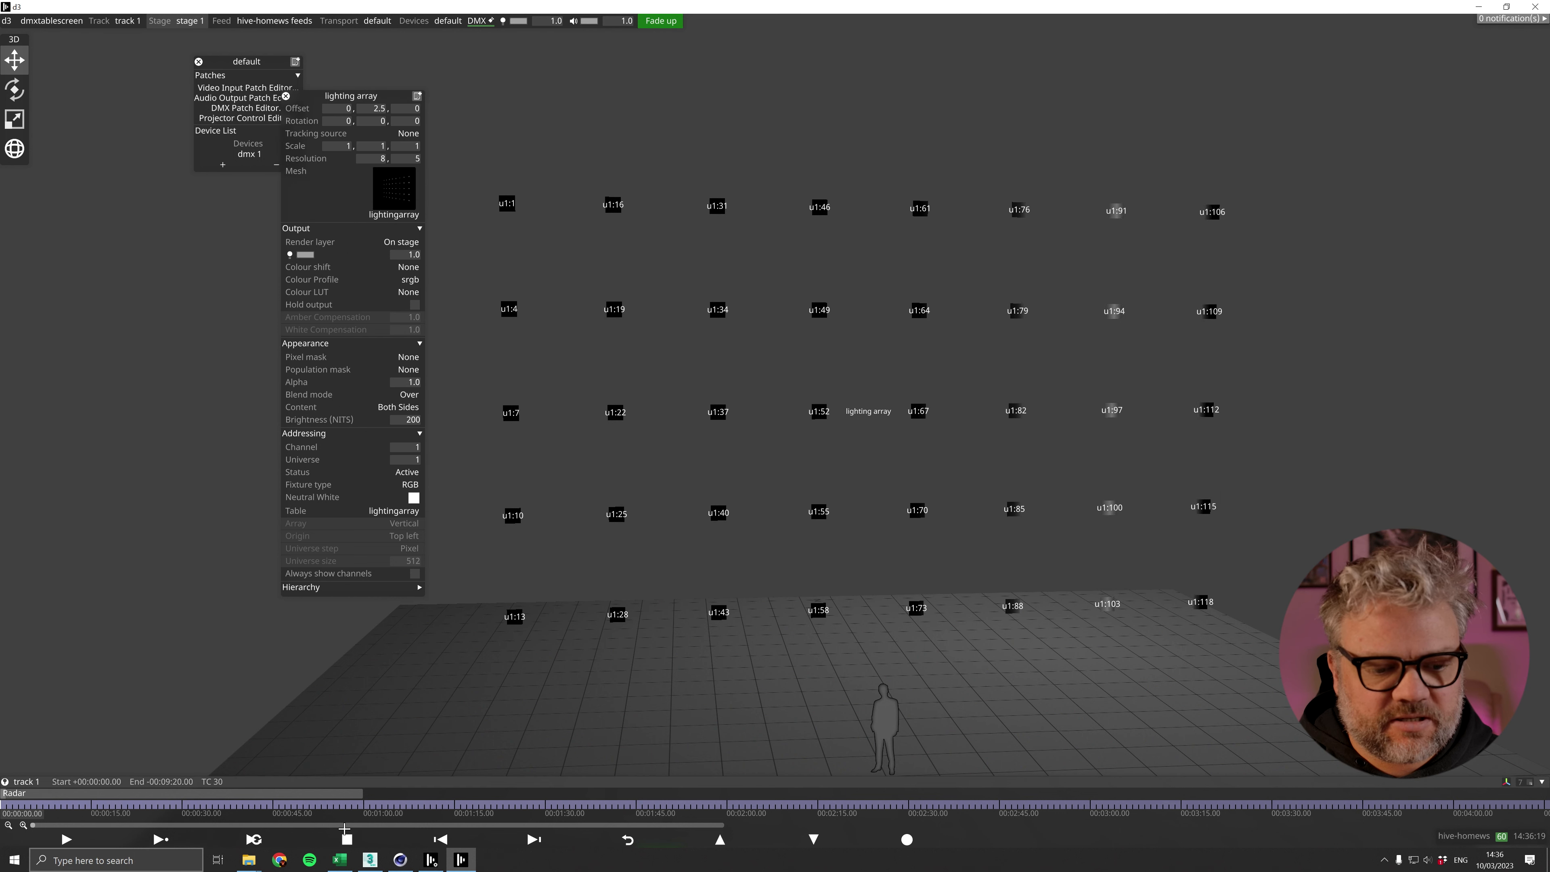
{"action": "left_click", "coordinate": [340, 860]}
{"action": "left_click_drag", "start_coordinate": [445, 73], "coordinate": [434, 58]}
{"action": "left_click_drag", "start_coordinate": [717, 671], "coordinate": [928, 786]}
{"action": "left_click", "coordinate": [318, 202]}
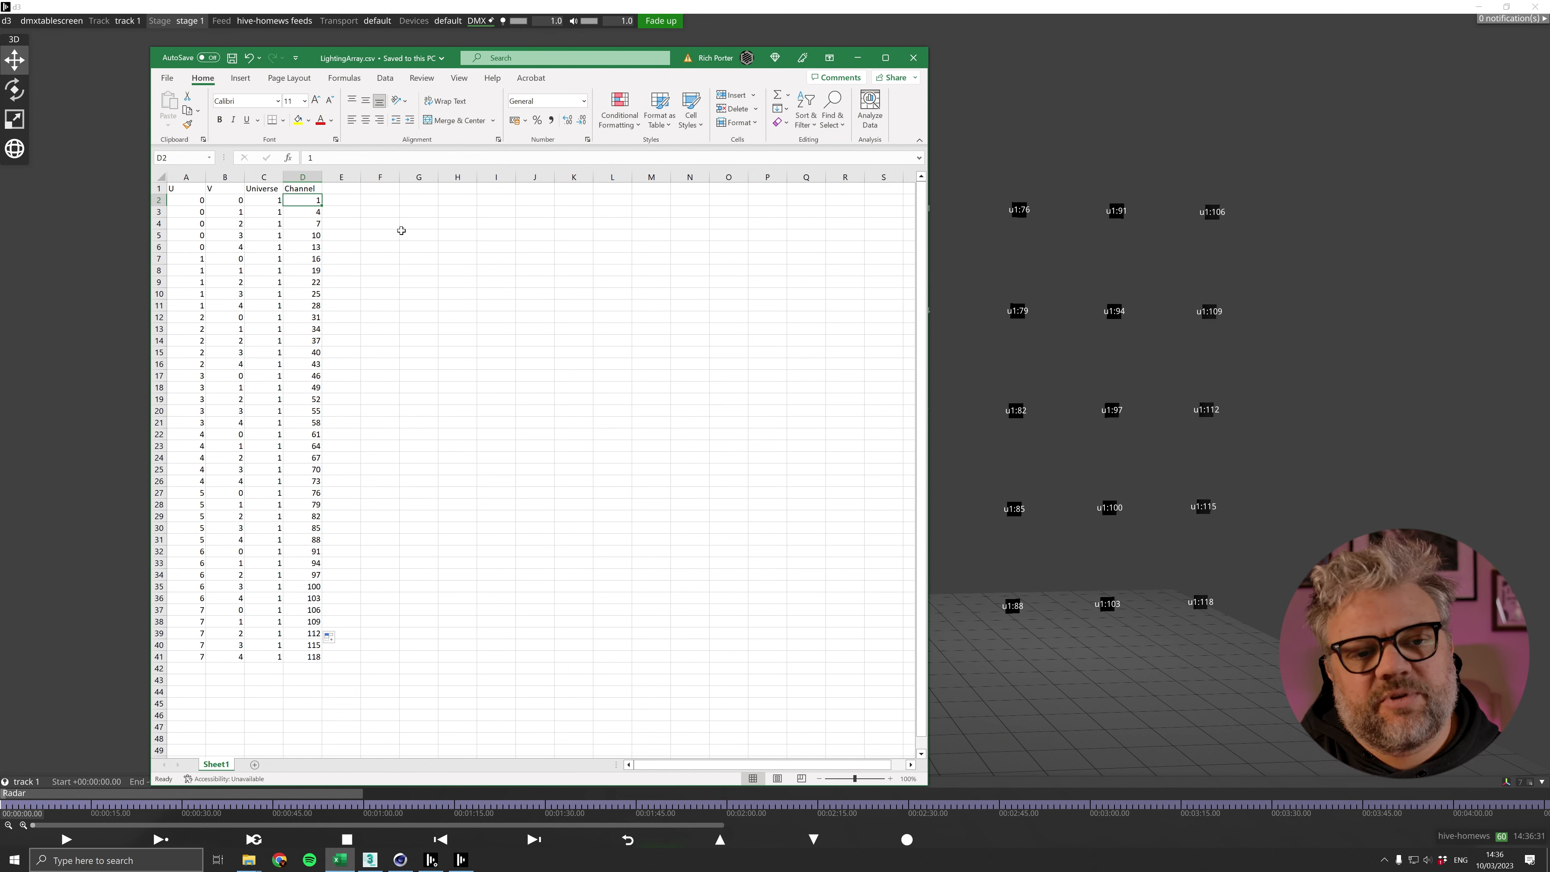
Step: Change the second fixture's channel formula in D3 to =D2+12
{"action": "left_click", "coordinate": [313, 210]}
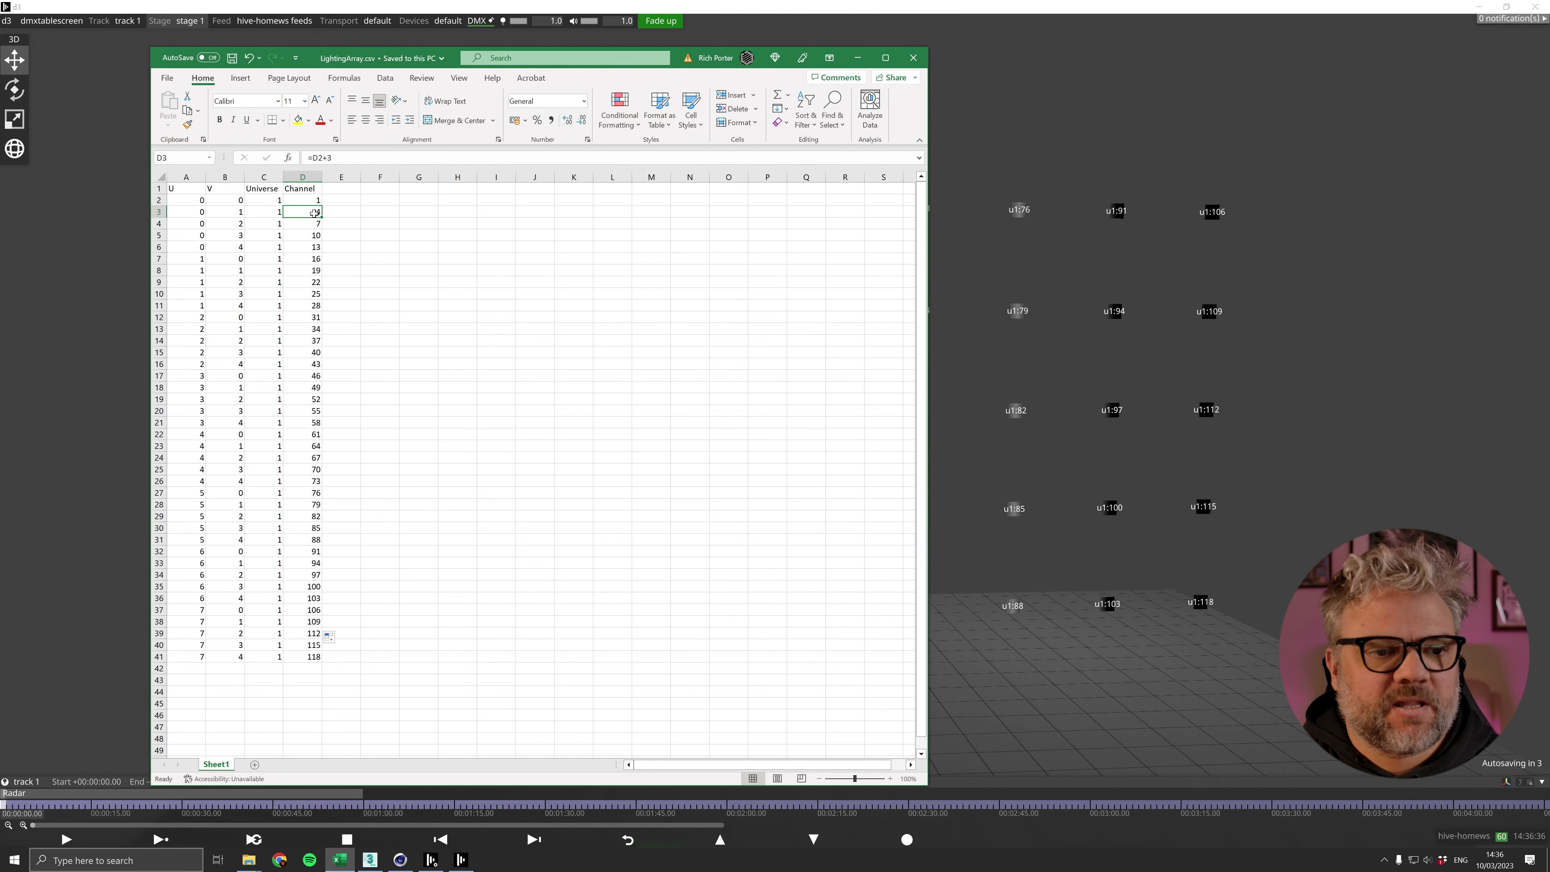
{"action": "left_click", "coordinate": [327, 157]}
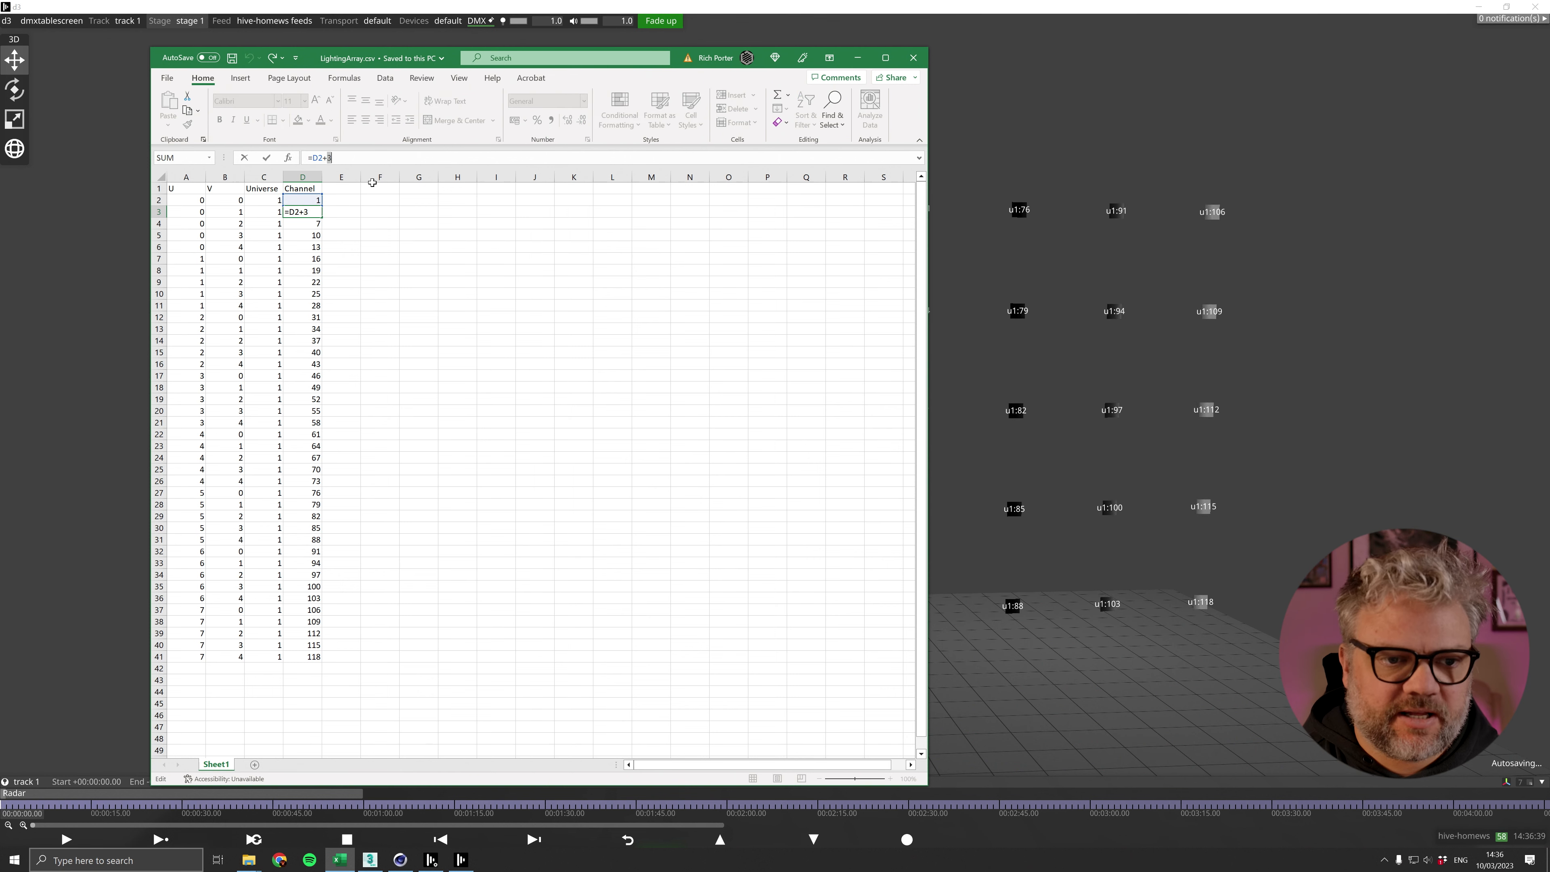
{"action": "key", "text": "Return"}
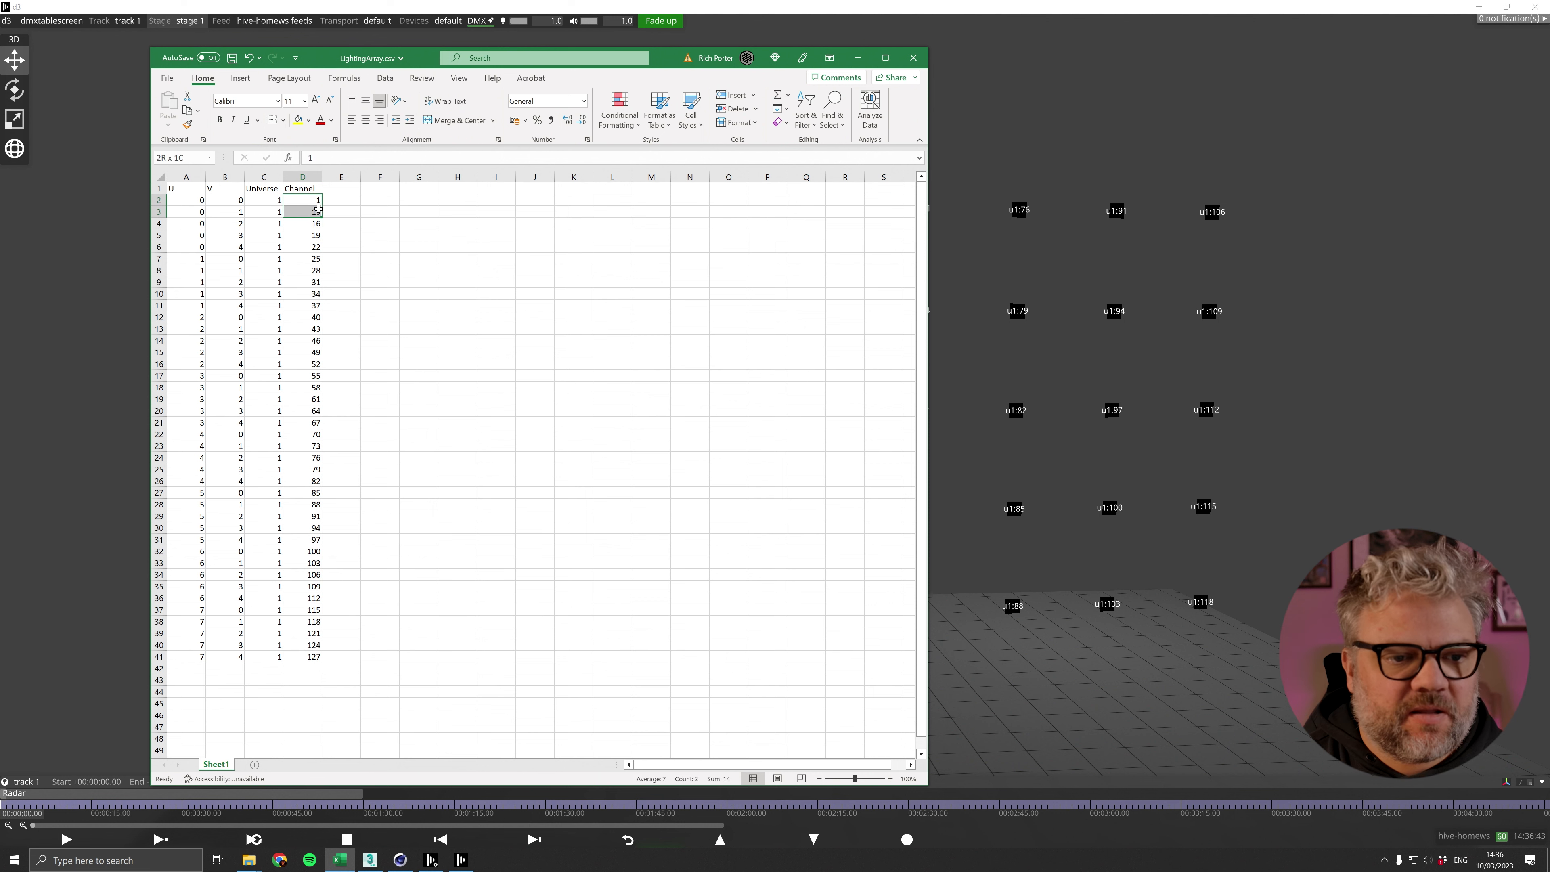
{"action": "left_click_drag", "start_coordinate": [321, 217], "coordinate": [330, 662]}
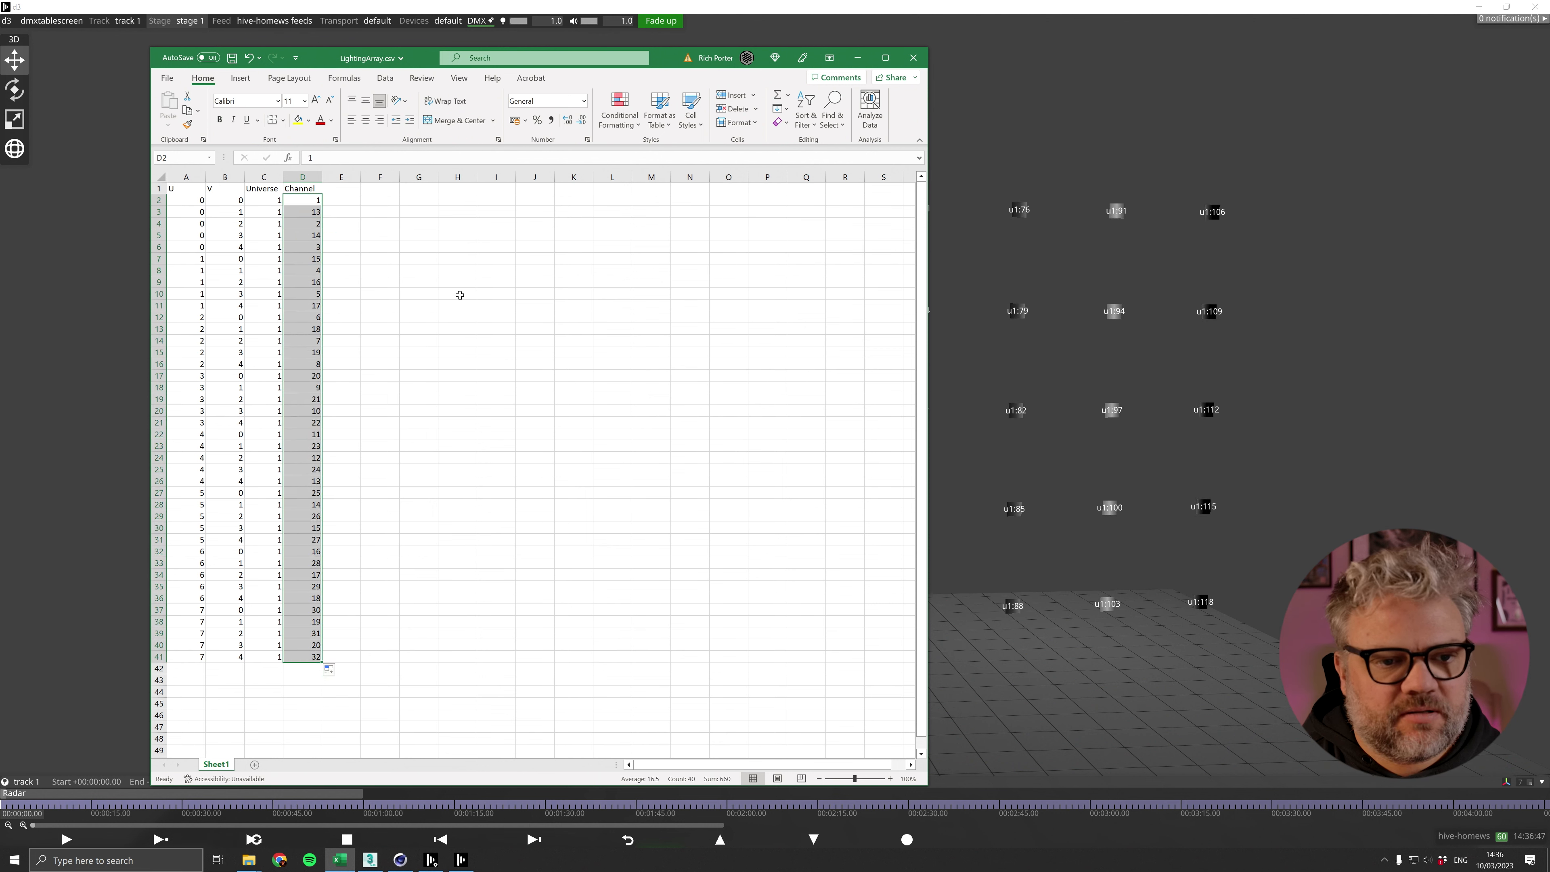
{"action": "key", "text": "ctrl+z"}
{"action": "left_click", "coordinate": [312, 218]}
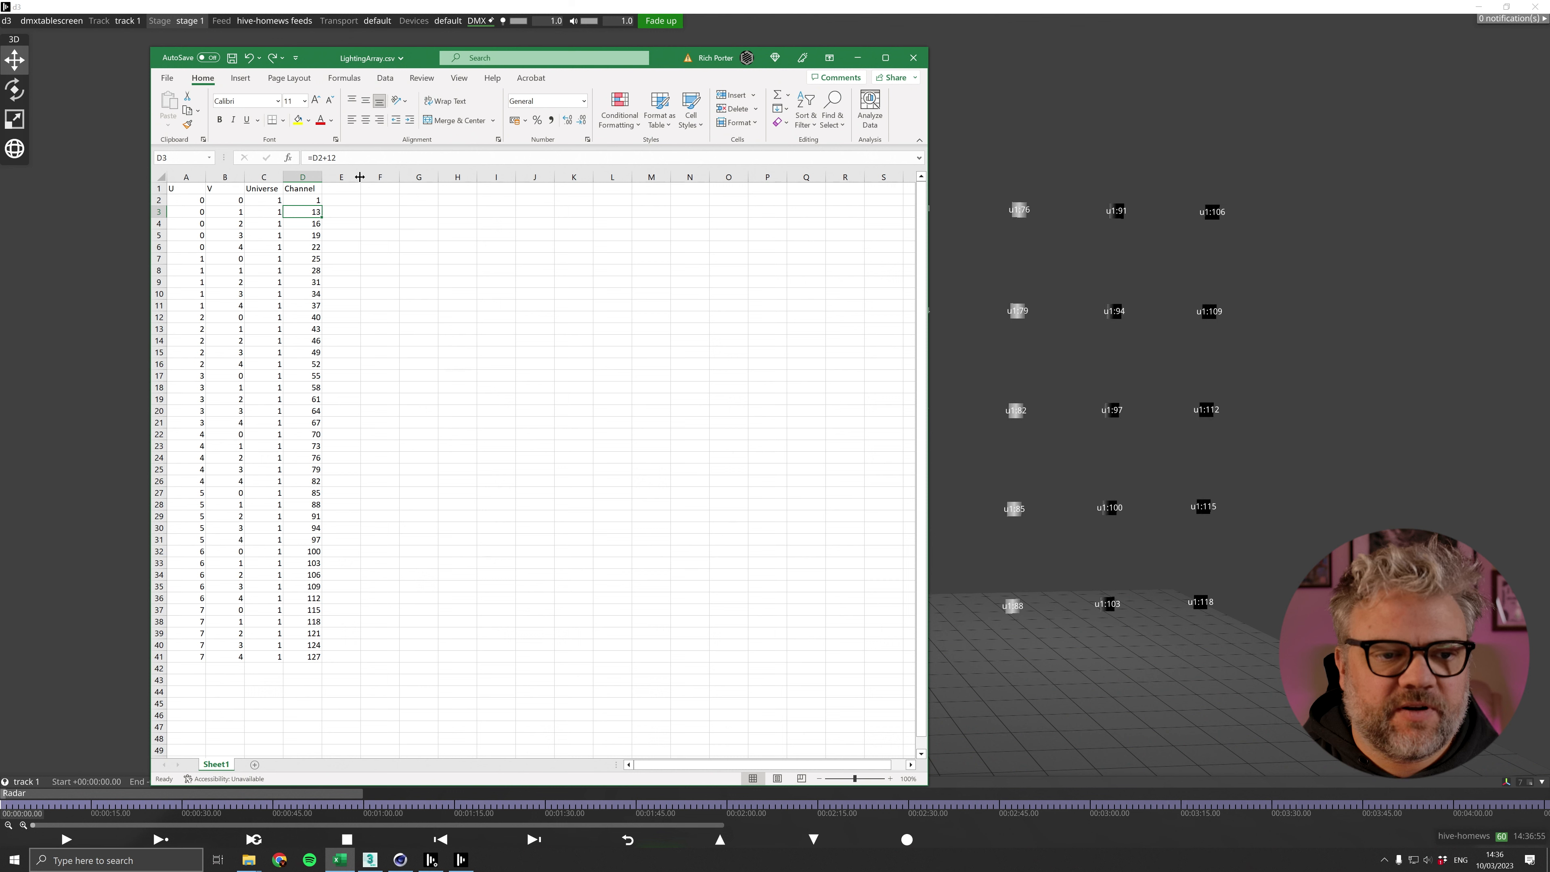
{"action": "double_click", "coordinate": [330, 157]}
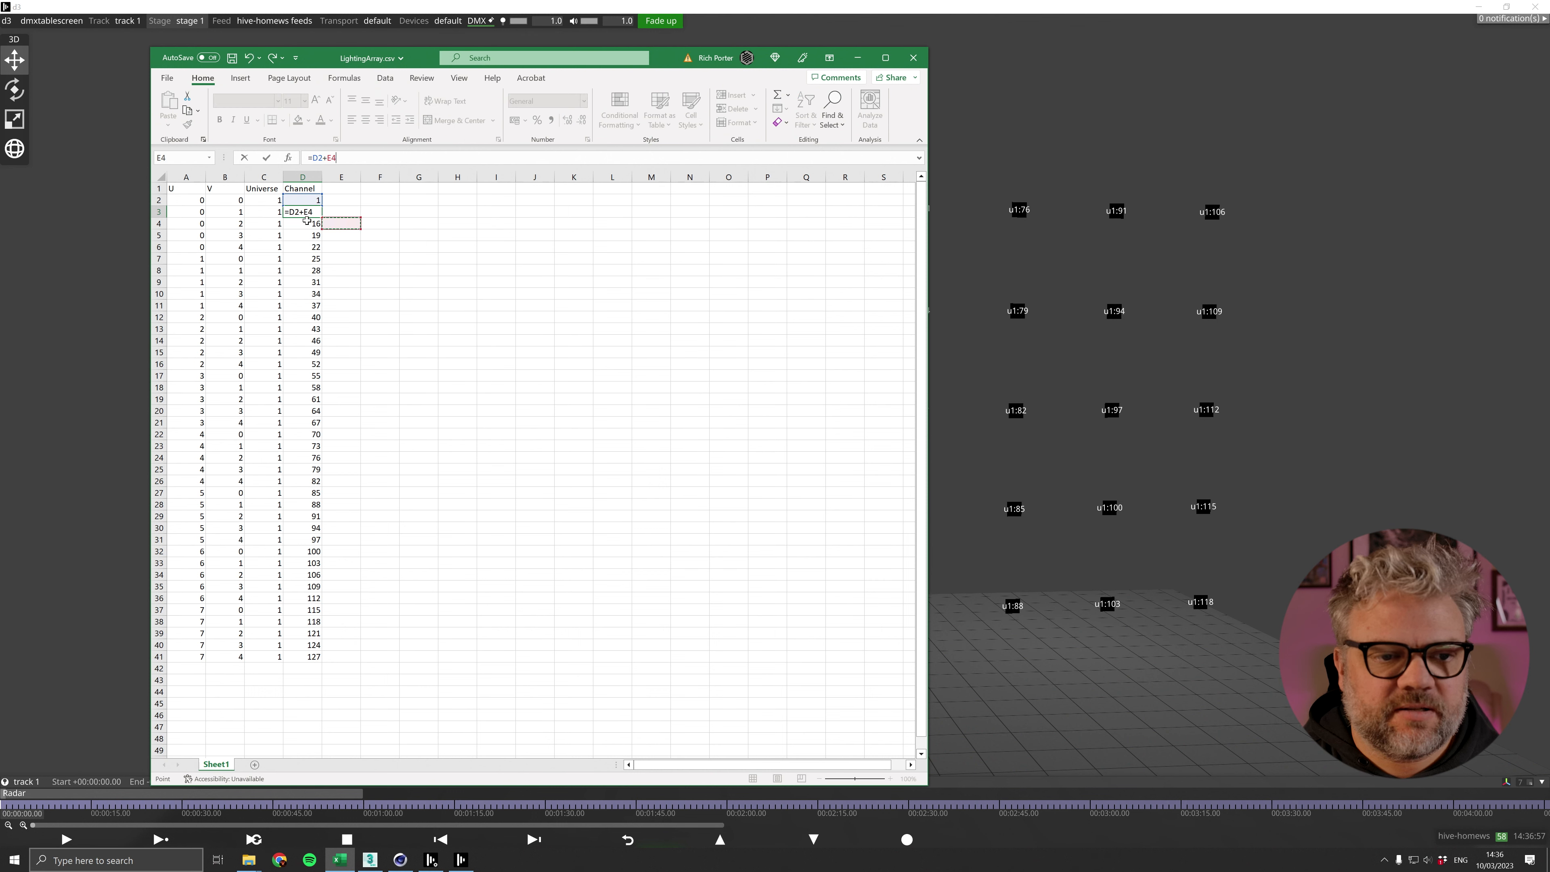
{"action": "key", "text": "ctrl+z"}
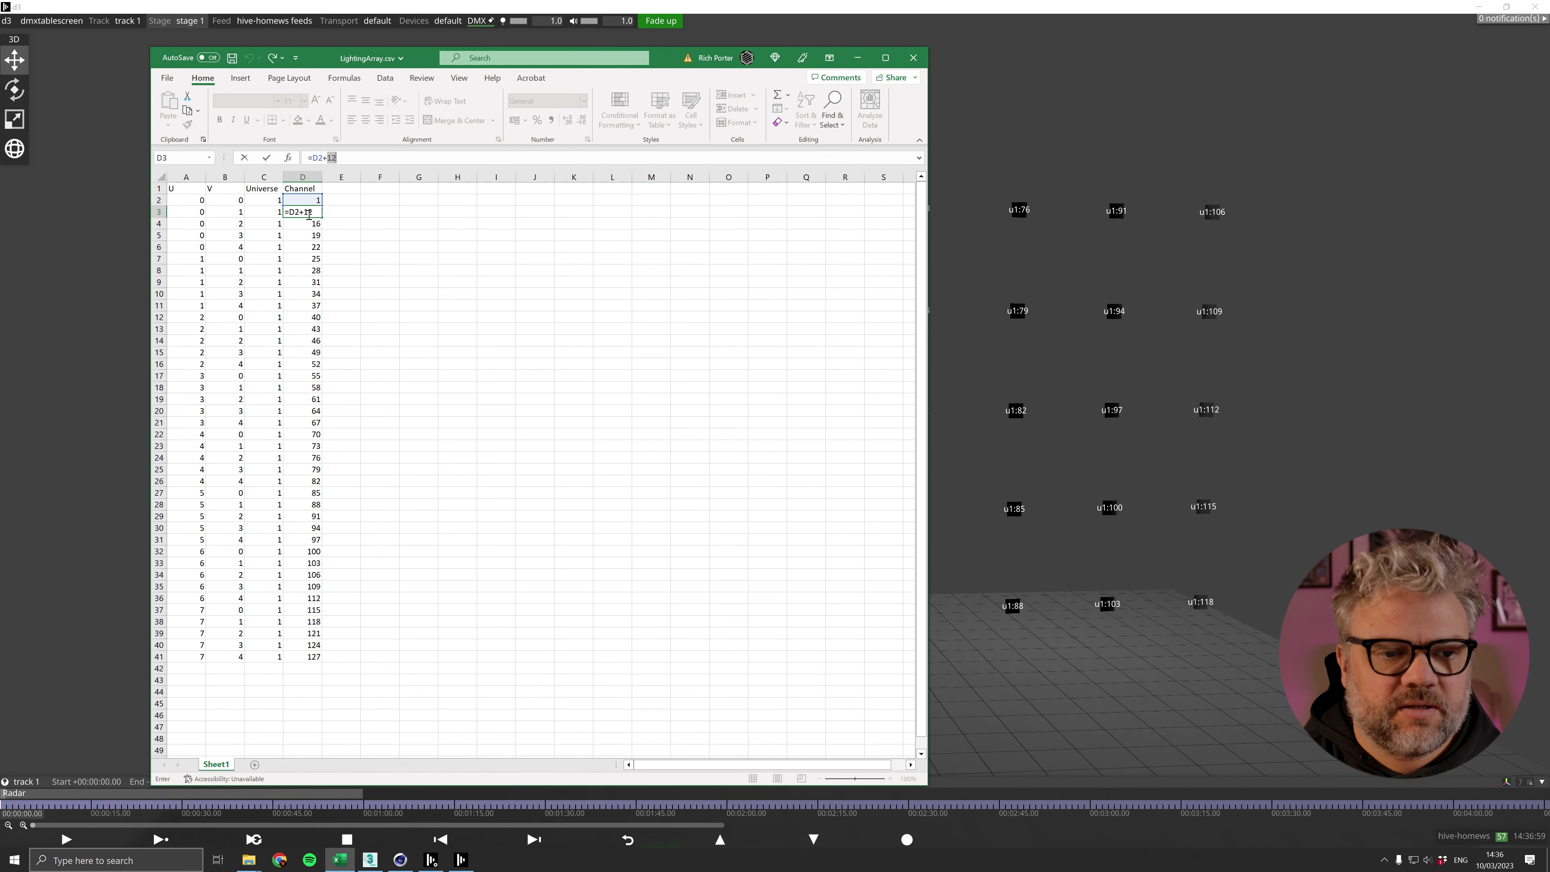
{"action": "left_click", "coordinate": [350, 217]}
{"action": "left_click", "coordinate": [308, 212]}
{"action": "left_click_drag", "start_coordinate": [323, 219], "coordinate": [322, 601]}
{"action": "key", "text": "ctrl+z"}
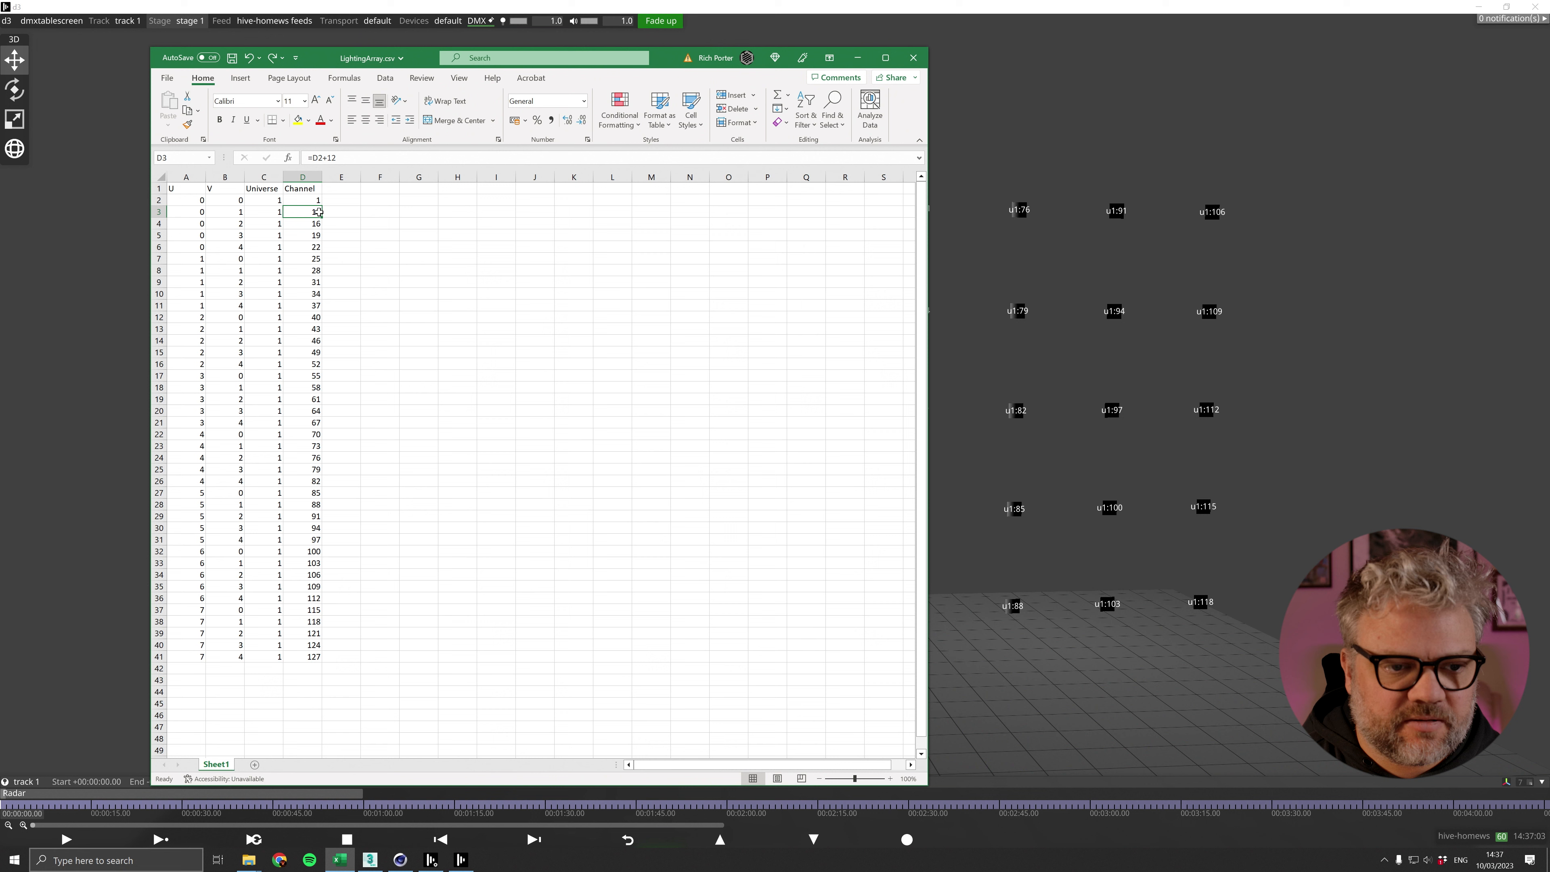
Step: Fill the D3 channel formula down through D41, and save the table as LightingArray_v002 in CSV format in the DMXTableScreen desktop folder
{"action": "left_click_drag", "start_coordinate": [323, 218], "coordinate": [332, 658]}
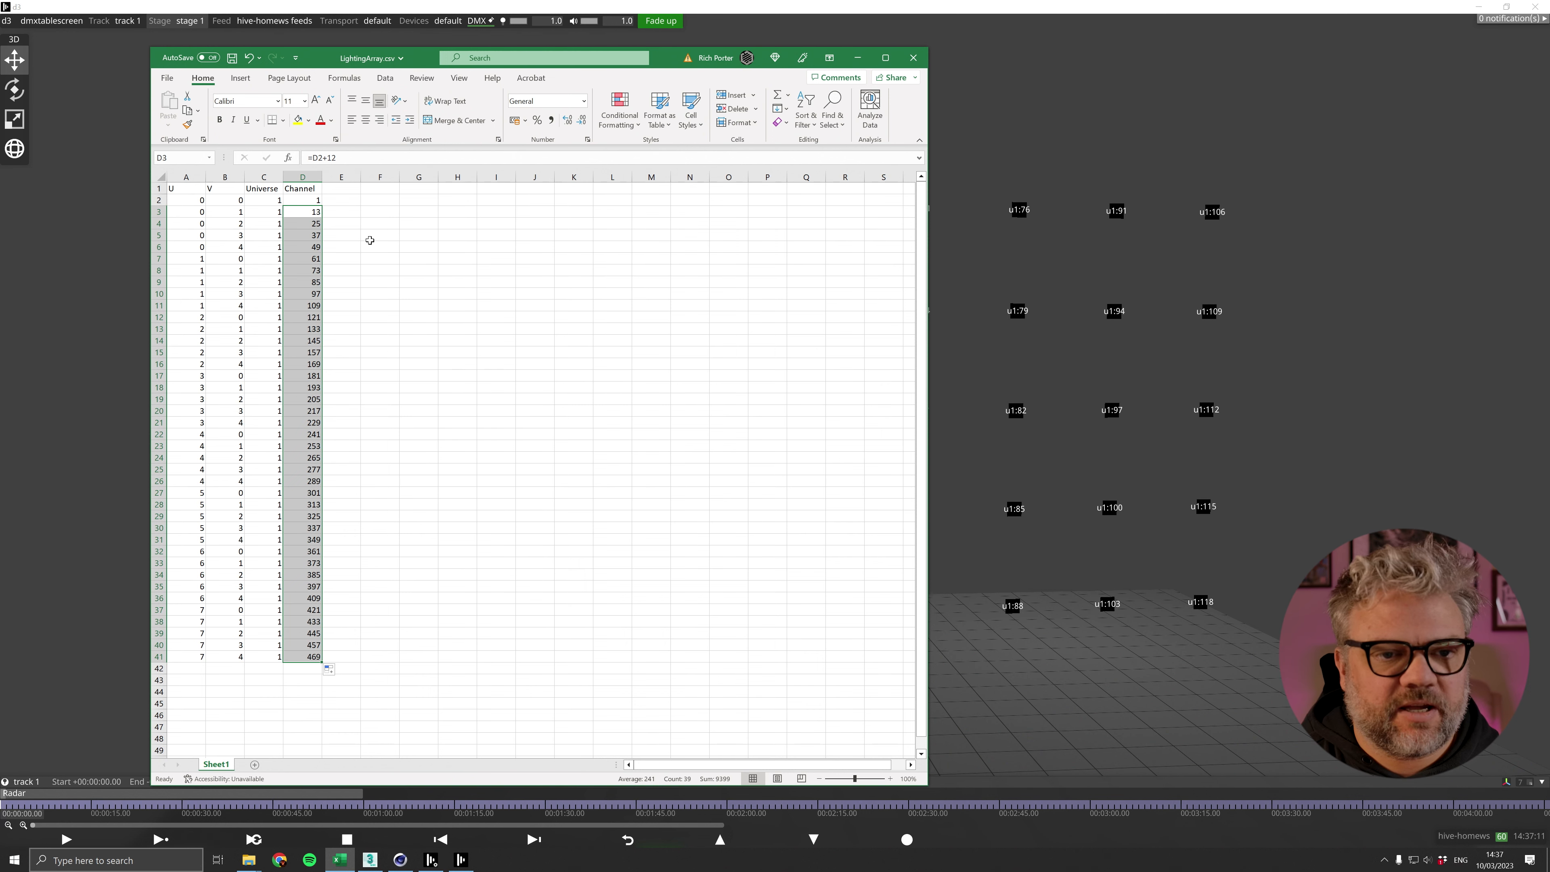
{"action": "left_click", "coordinate": [167, 78]}
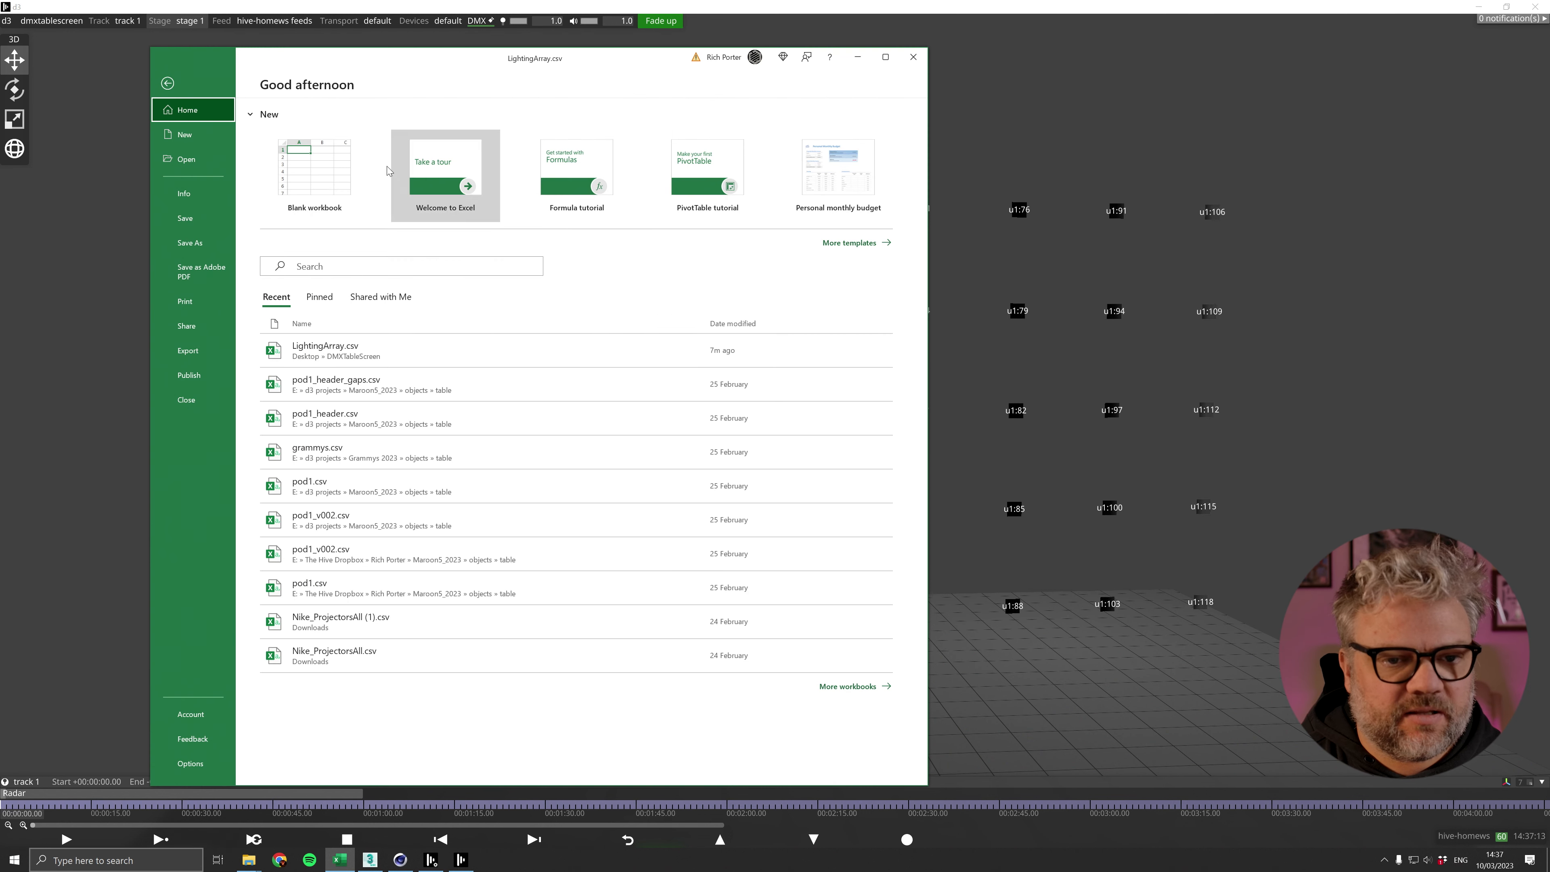
{"action": "left_click", "coordinate": [201, 244]}
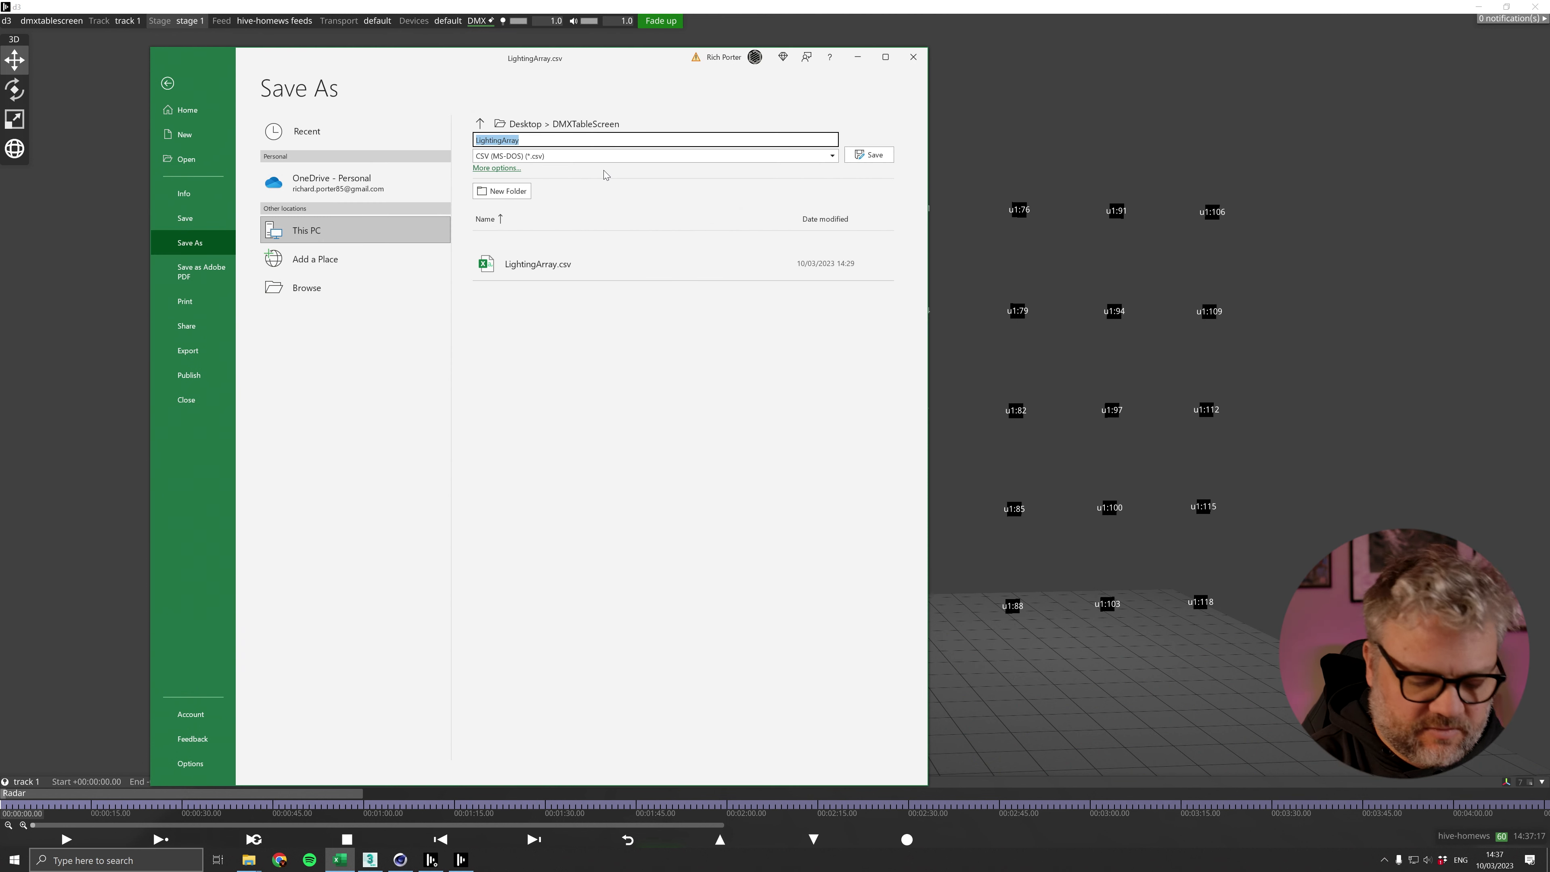
{"action": "key", "text": "End"}
{"action": "type", "text": "_v00"}
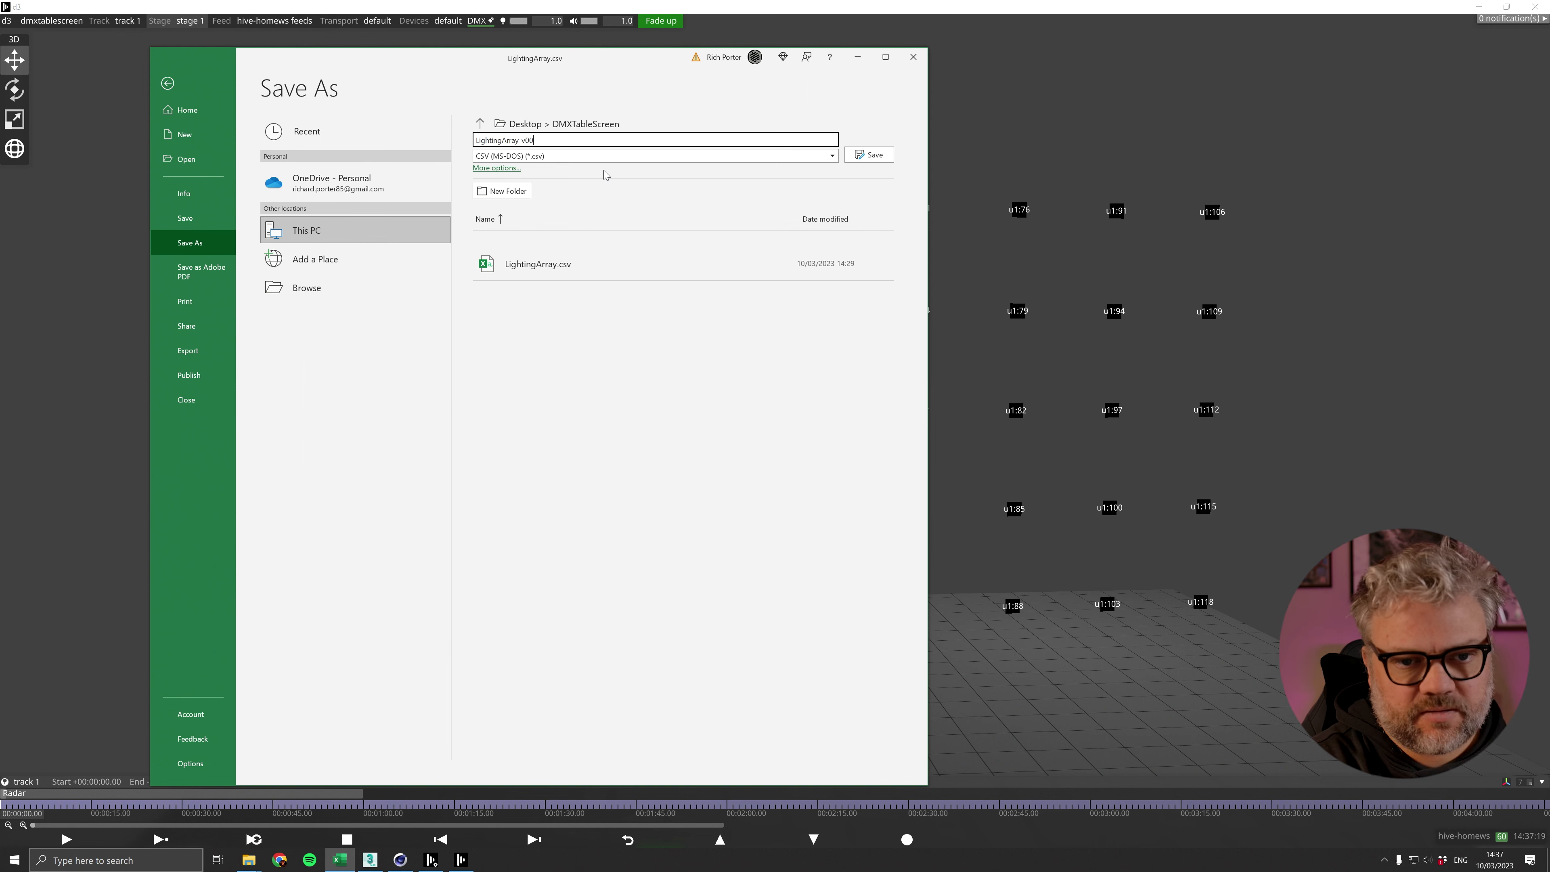
{"action": "left_click", "coordinate": [870, 155]}
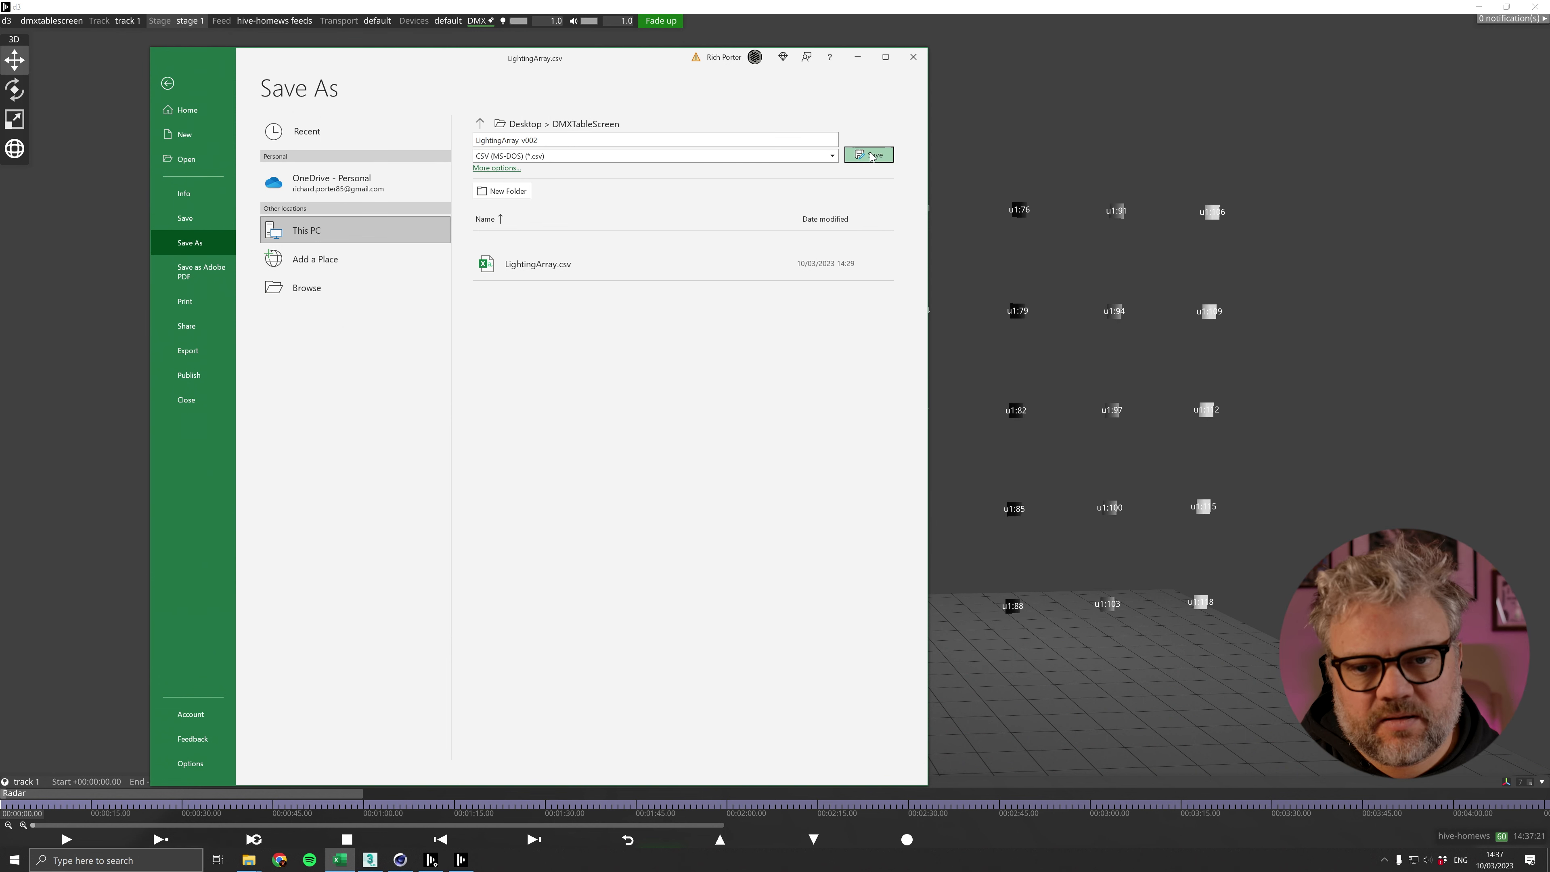
Step: Copy LightingArray_v002.csv from the DMXTableScreen desktop folder into the d3 project's objects/table folder
{"action": "left_click", "coordinate": [249, 860]}
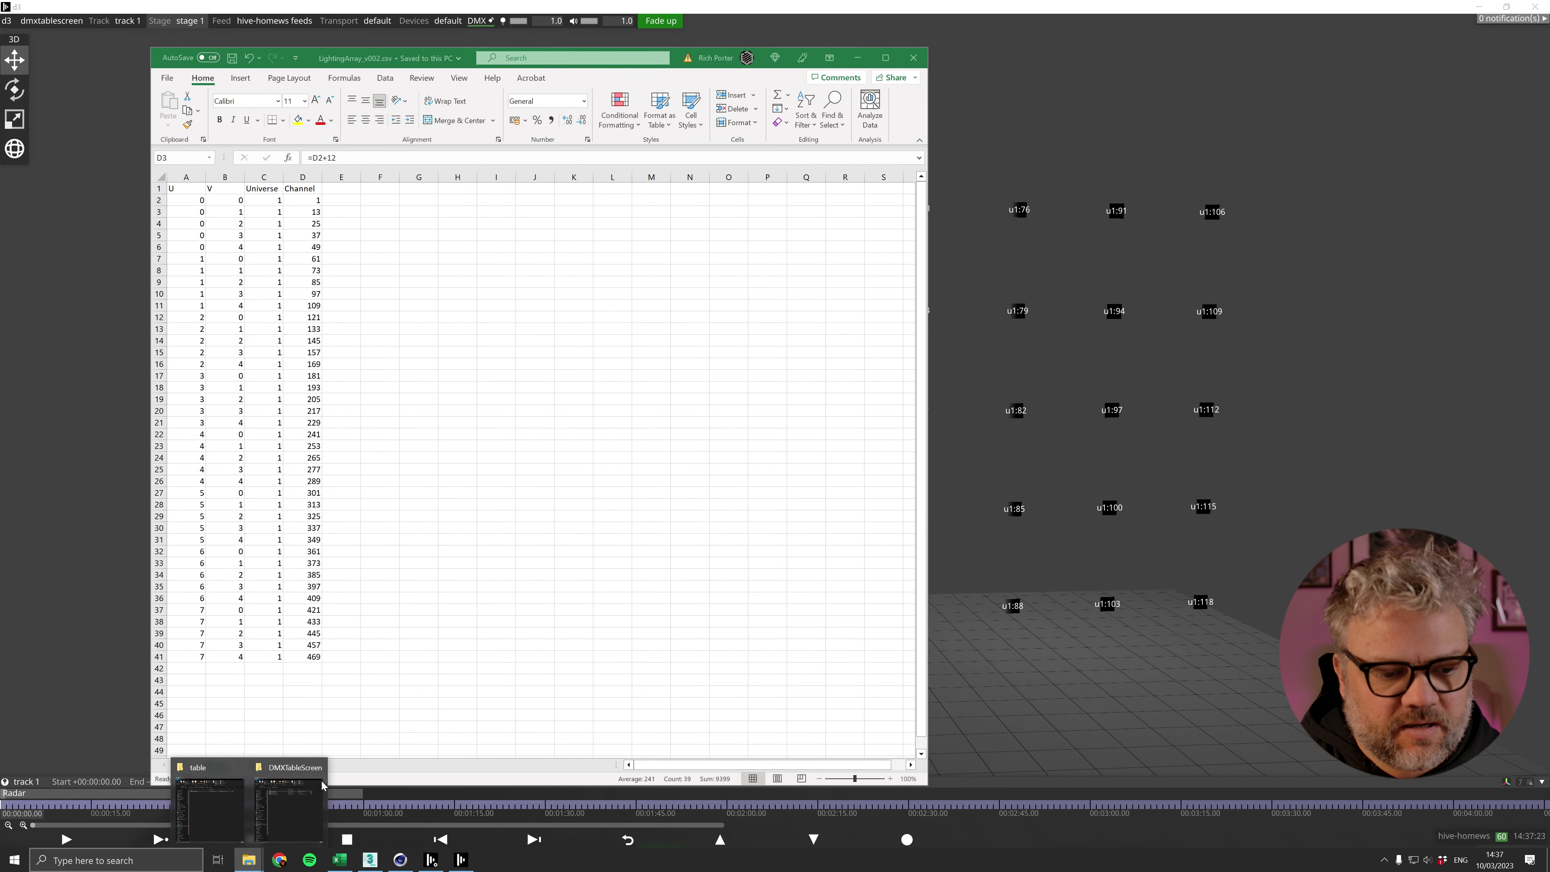
{"action": "left_click", "coordinate": [211, 813]}
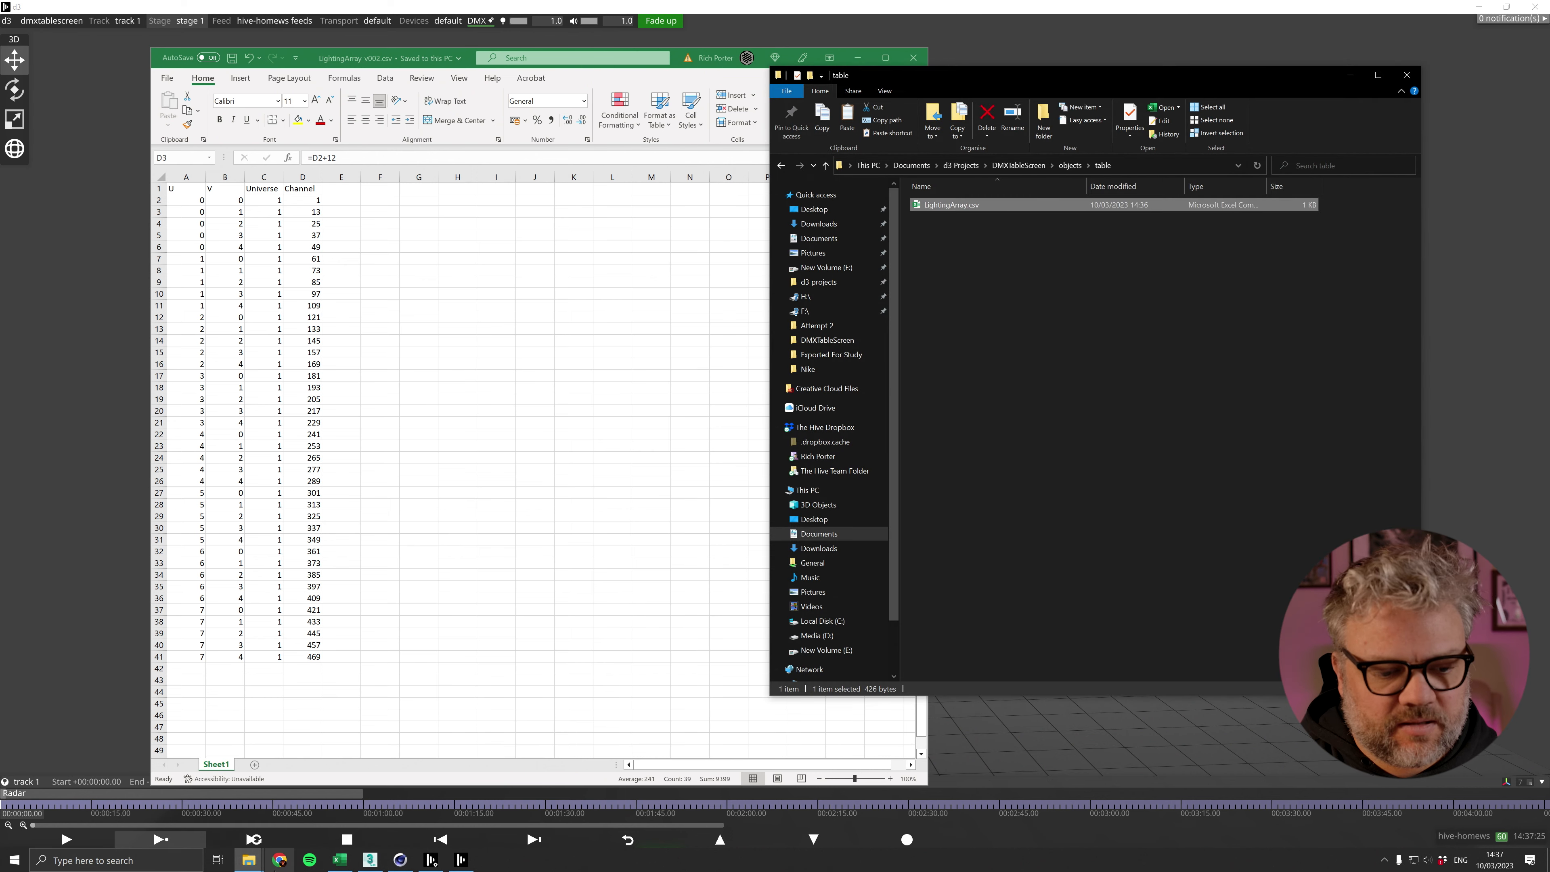
{"action": "left_click", "coordinate": [275, 860]}
{"action": "left_click", "coordinate": [250, 861]}
{"action": "left_click", "coordinate": [295, 823]}
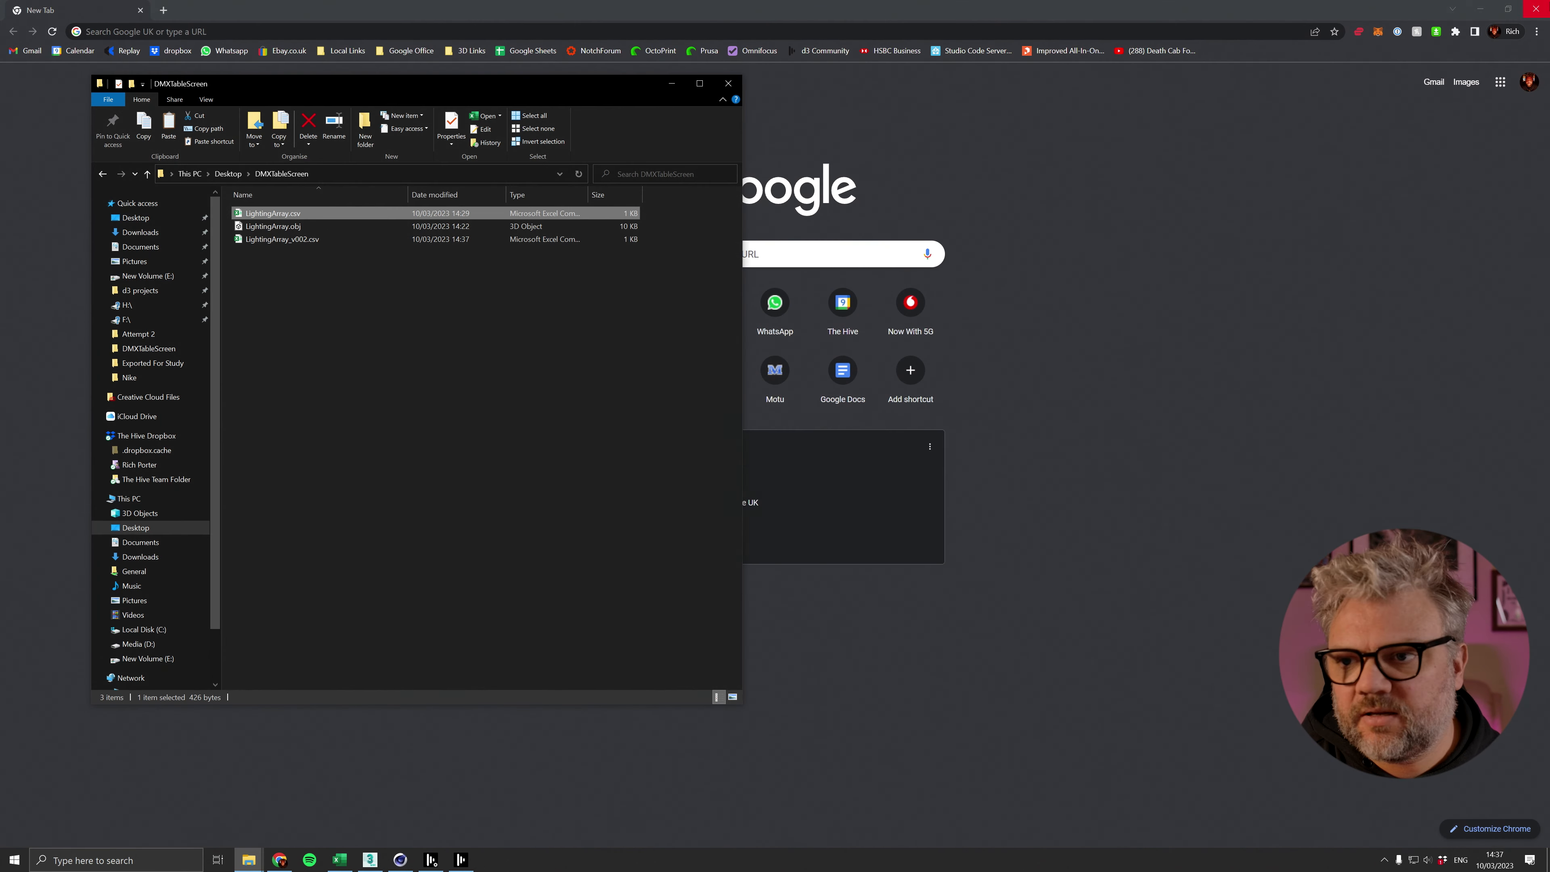
{"action": "left_click", "coordinate": [1536, 8]}
{"action": "scroll", "coordinate": [205, 403], "scroll_direction": "down", "scroll_amount": 1}
{"action": "left_click", "coordinate": [296, 243]}
{"action": "left_click", "coordinate": [1071, 368]}
{"action": "key", "text": "ctrl+v"}
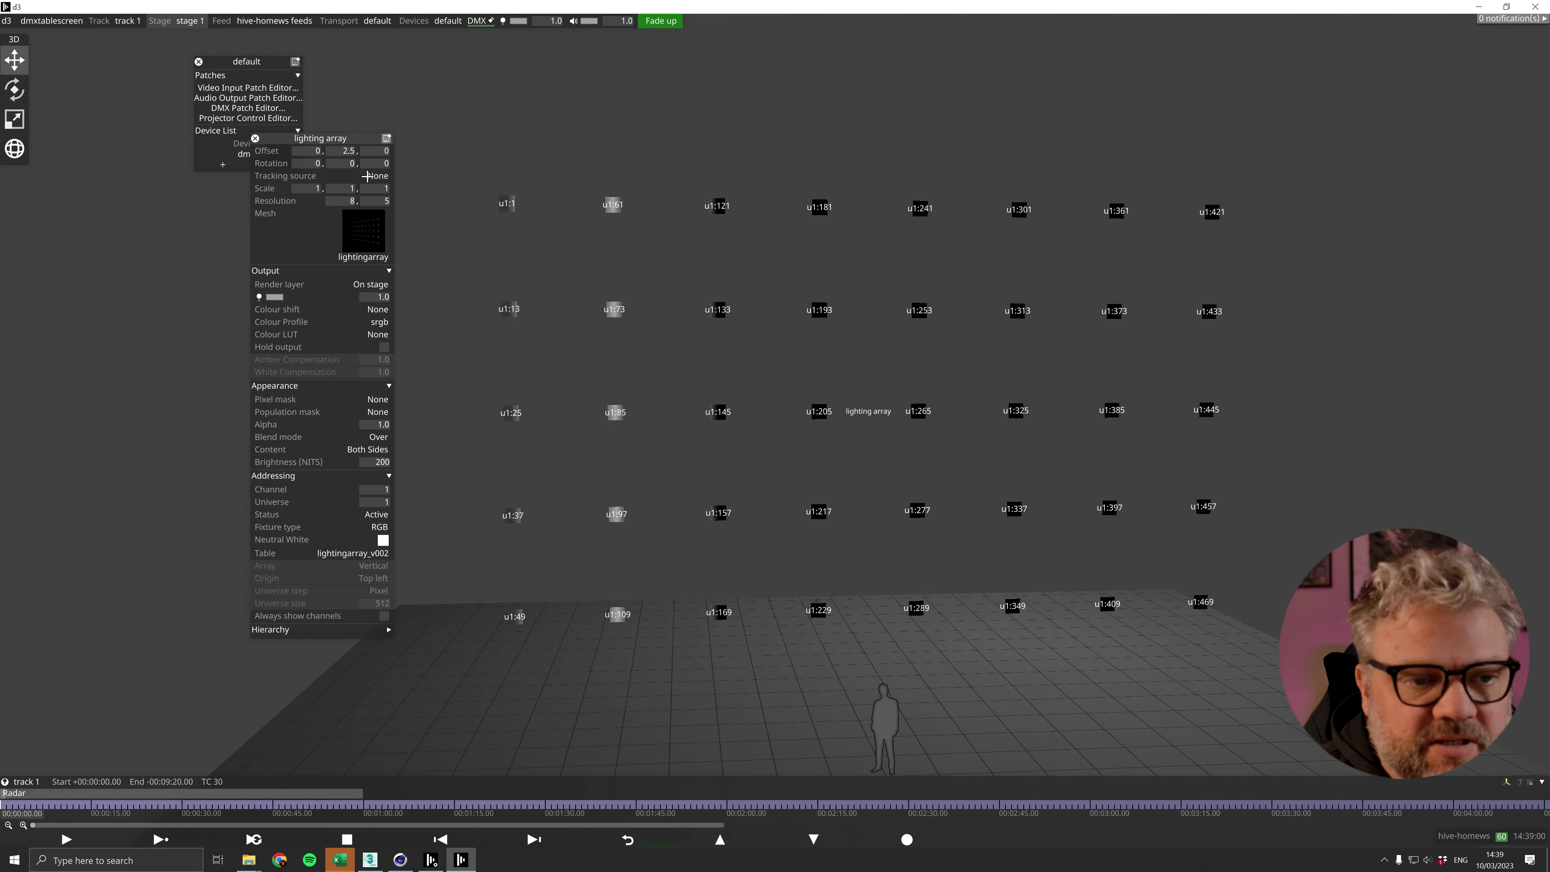
Step: Switch back to d3 and reposition the lighting array's settings further from the fixtures
{"action": "left_click_drag", "start_coordinate": [323, 141], "coordinate": [313, 114]}
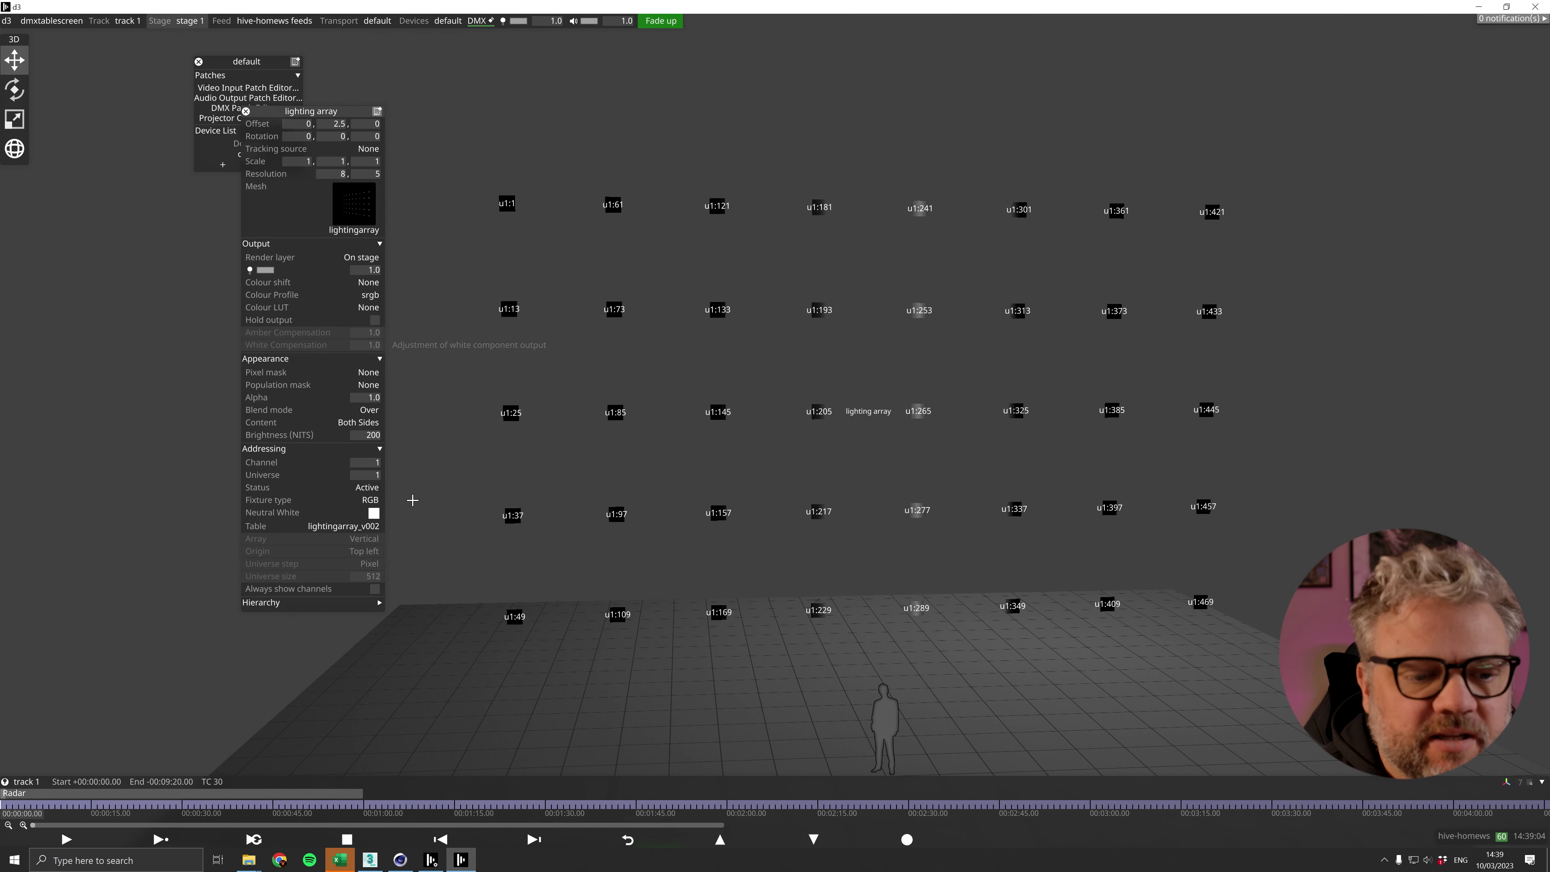